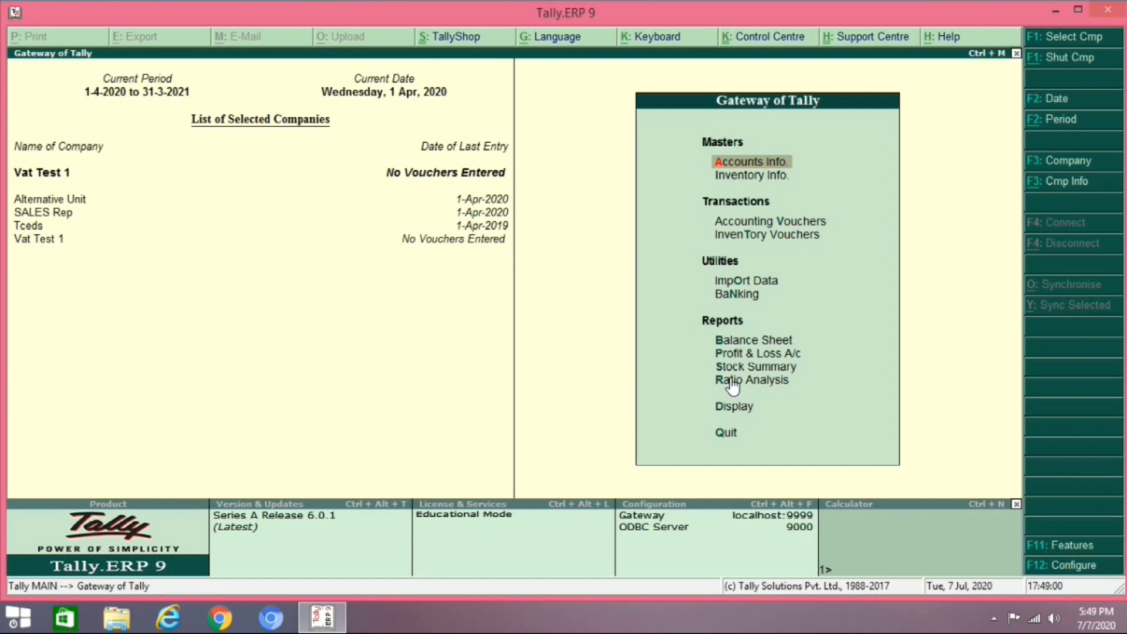
{"action": "key", "text": "Return"}
{"action": "key", "text": "Down"}
{"action": "key", "text": "Return"}
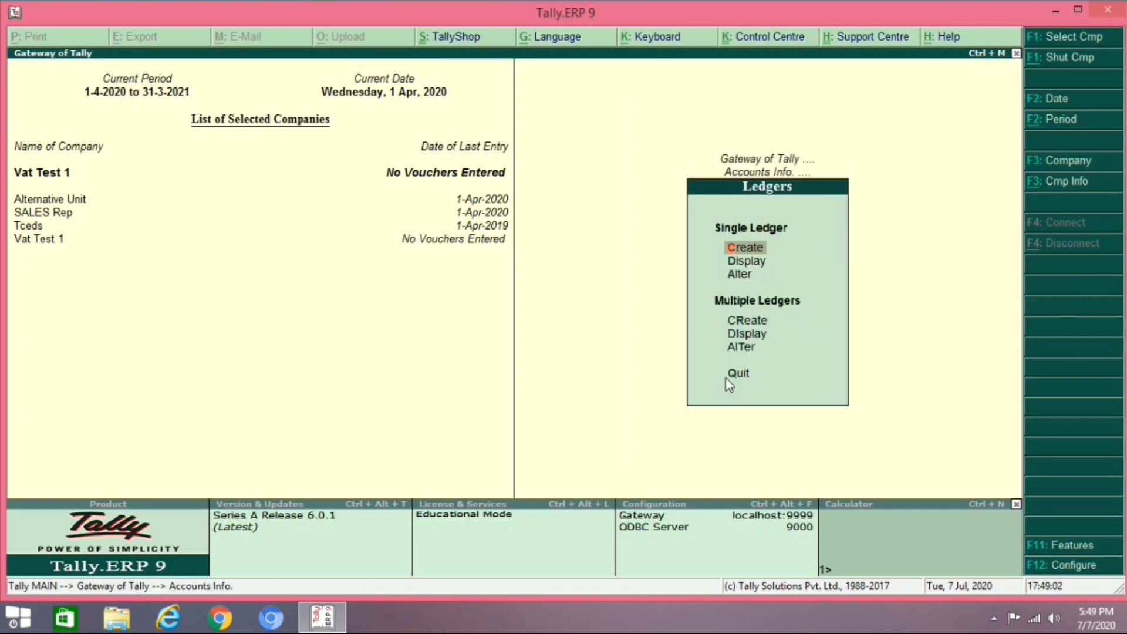
{"action": "key", "text": "Return"}
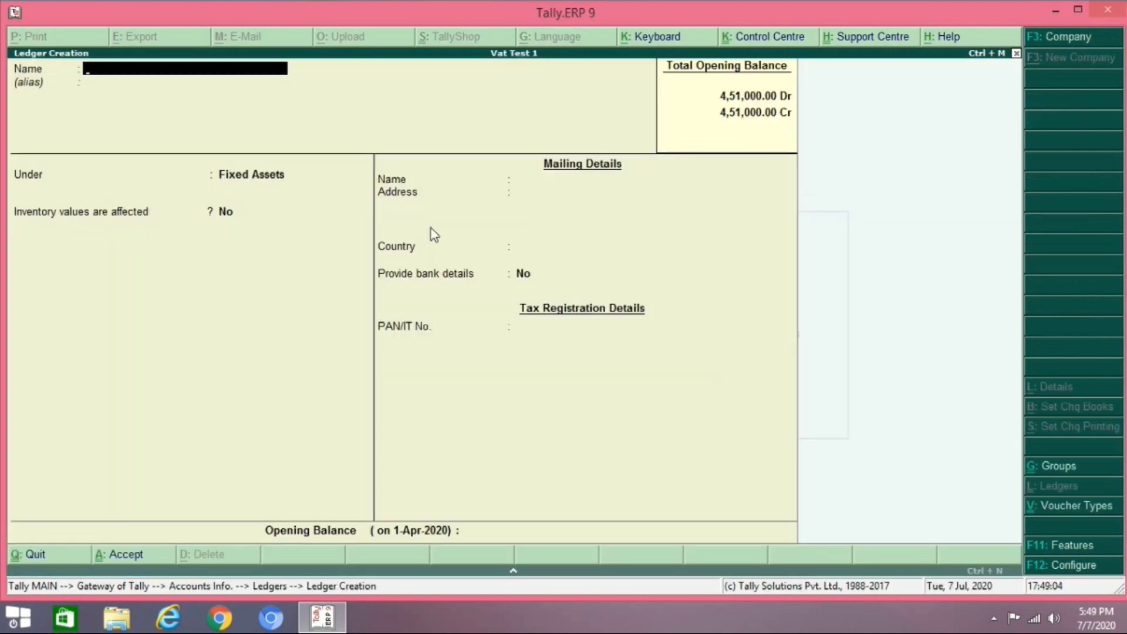
{"action": "key", "text": "Escape"}
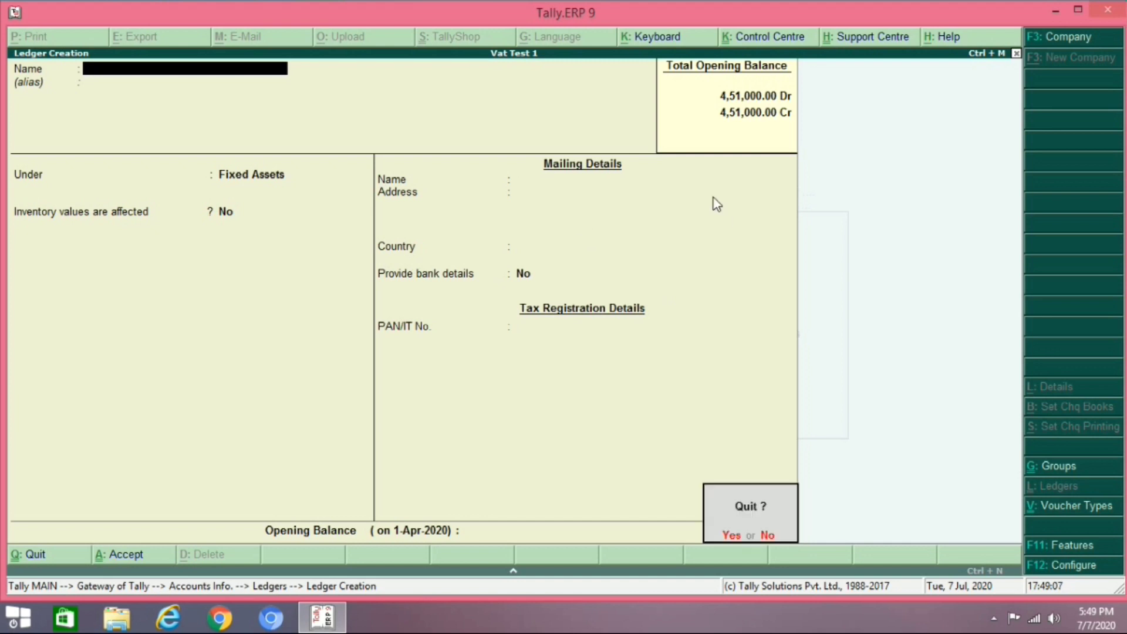
{"action": "key", "text": "Return"}
{"action": "key", "text": "Escape"}
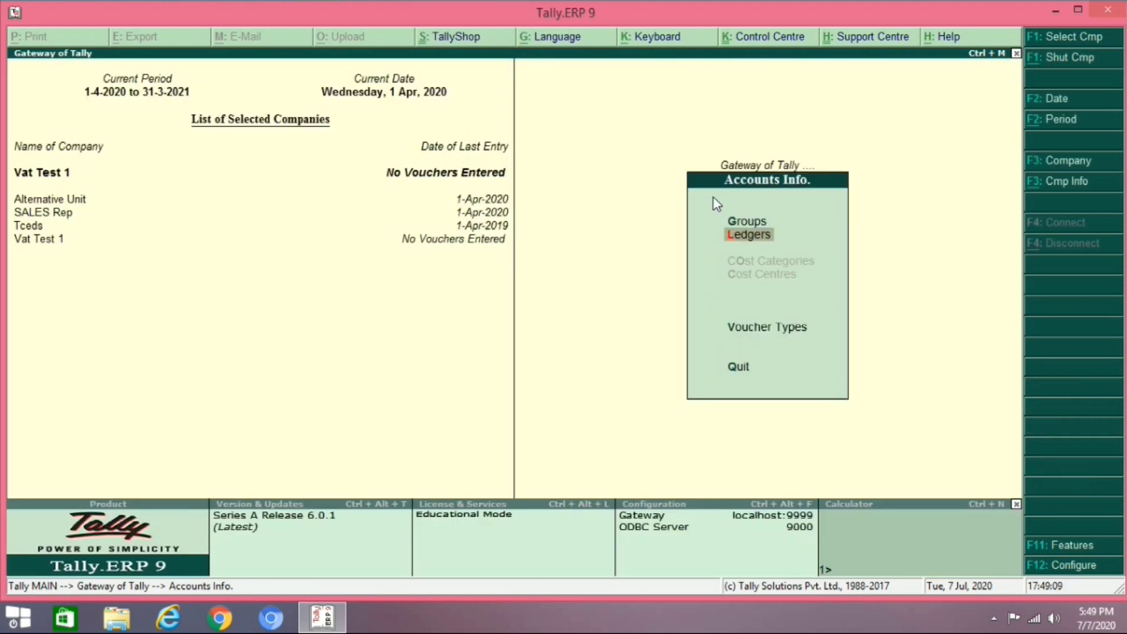
{"action": "key", "text": "Escape"}
Open the inventory features settings for the company Vat Test 1.
{"action": "key", "text": "Down"}
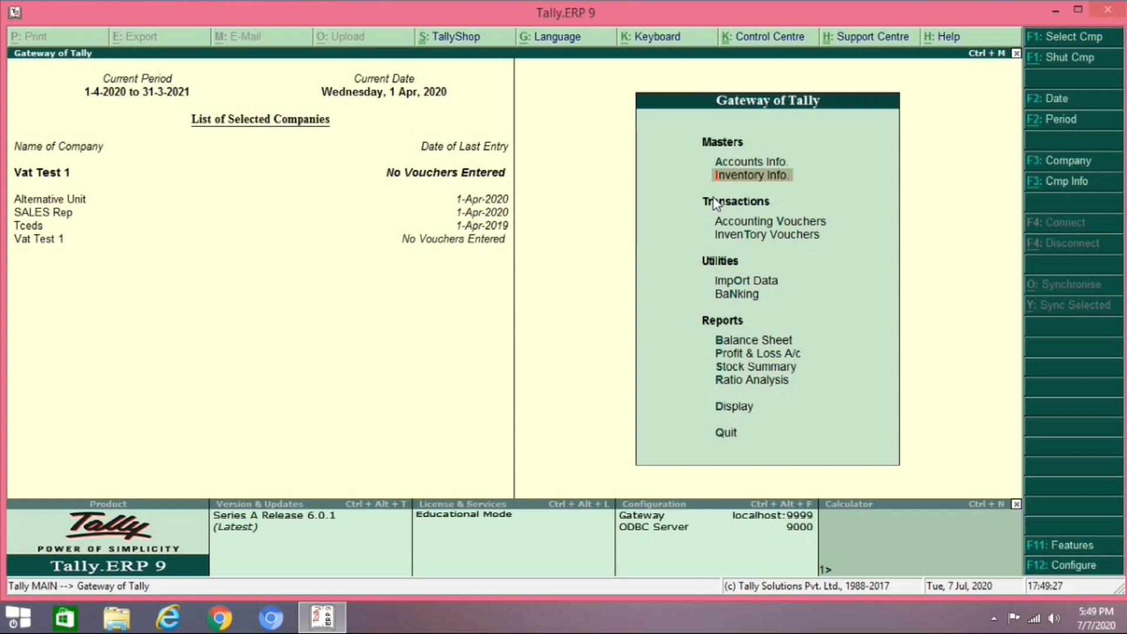
{"action": "left_click", "coordinate": [756, 175]}
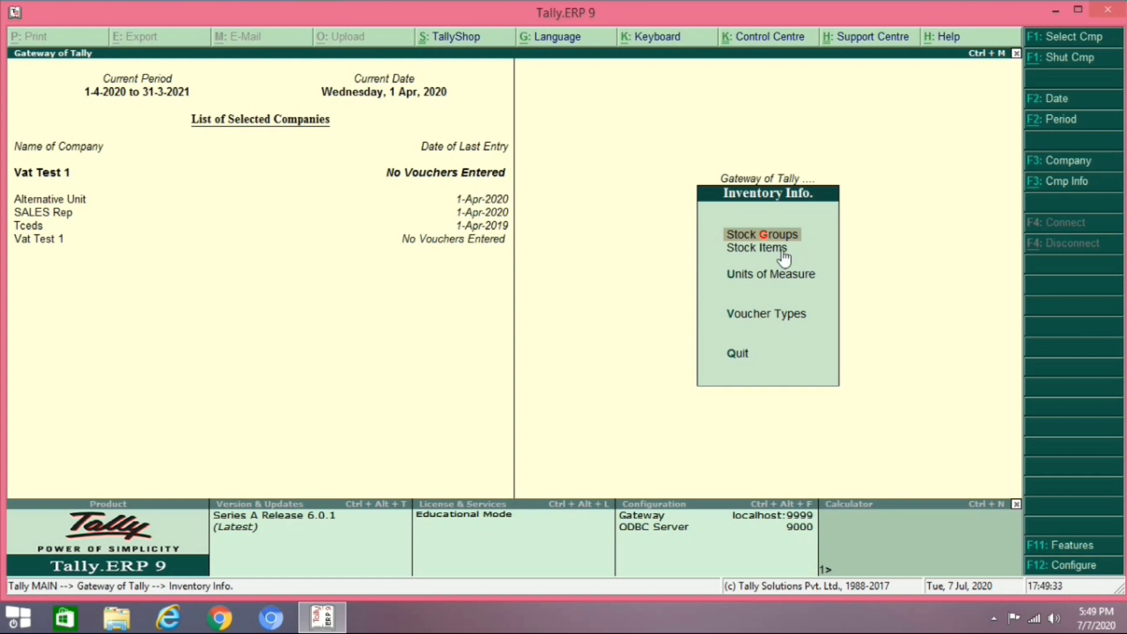
{"action": "key", "text": "F11"}
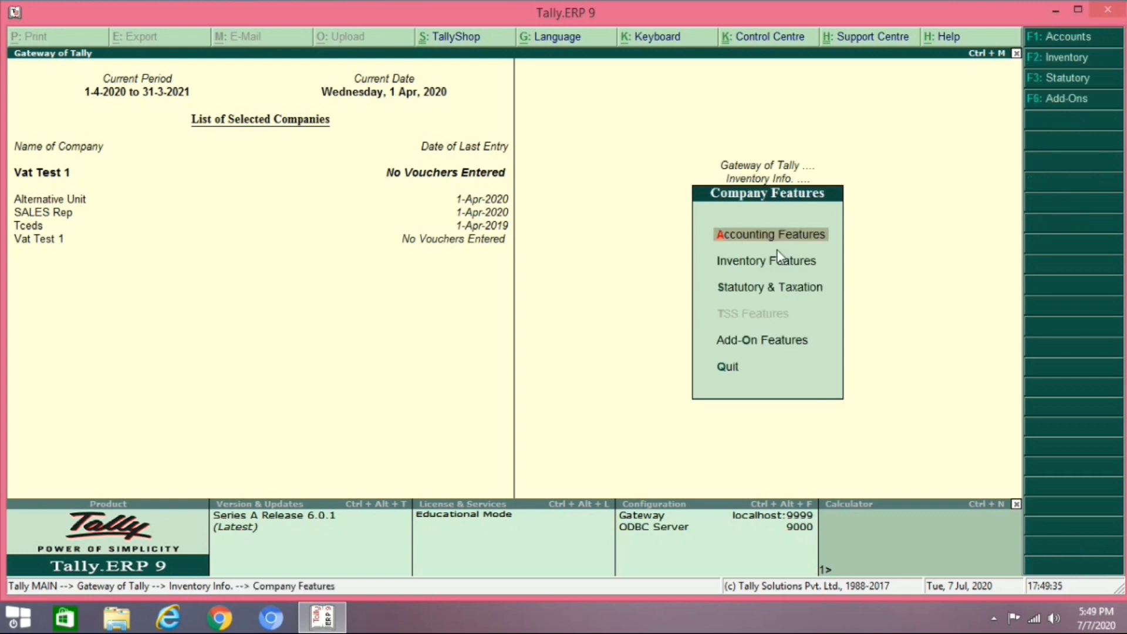
{"action": "left_click", "coordinate": [776, 262]}
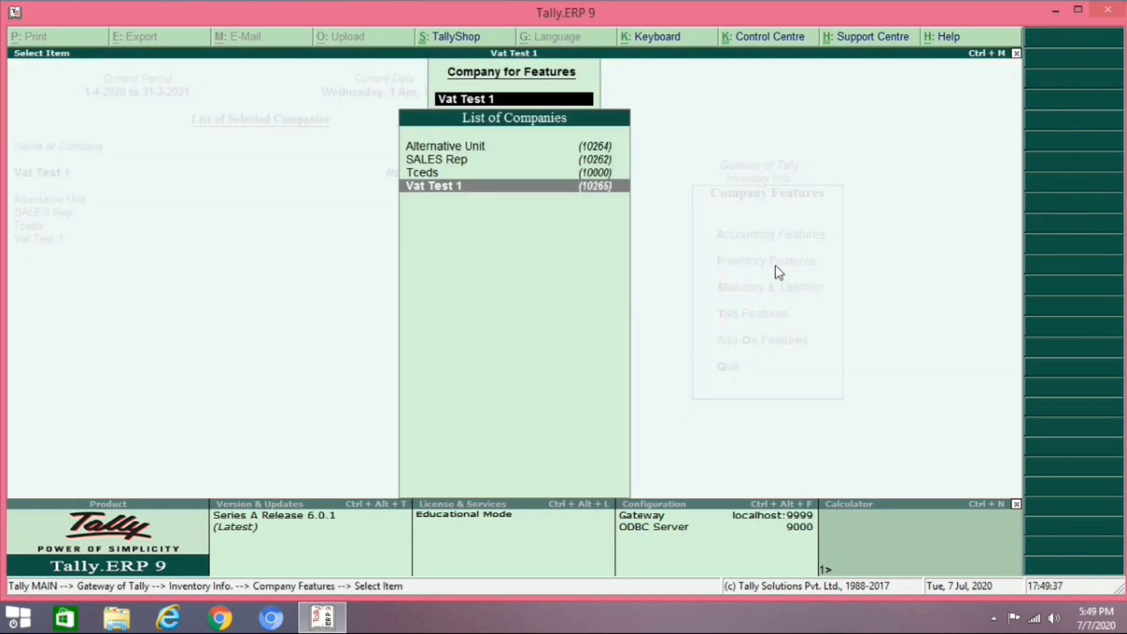
{"action": "left_click", "coordinate": [480, 188]}
{"action": "left_click", "coordinate": [480, 187]}
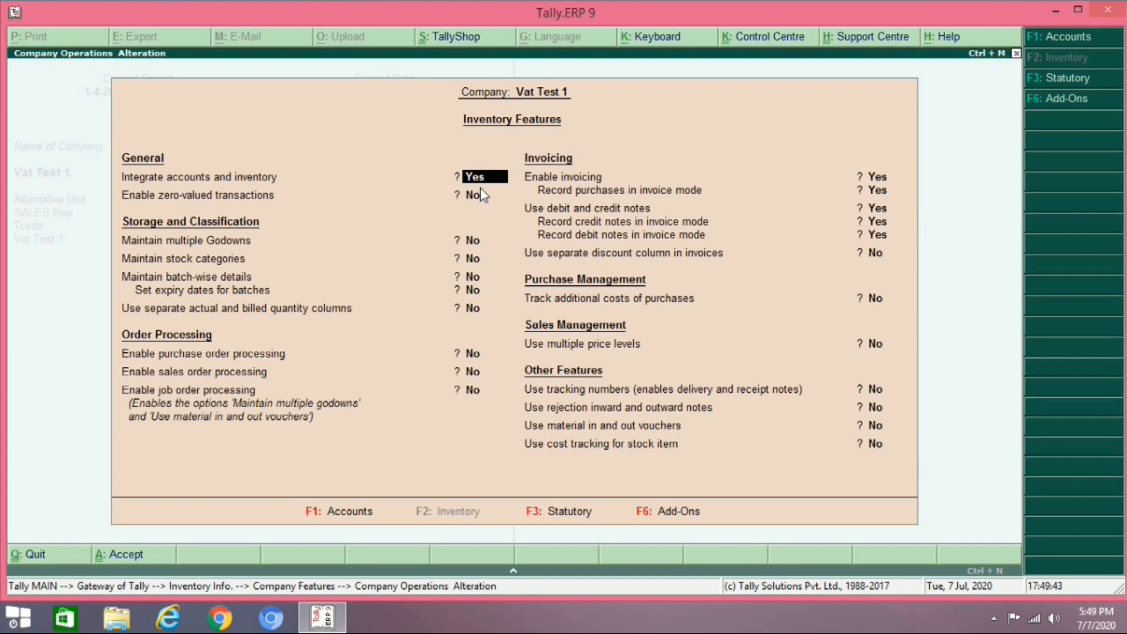
Set Maintain stock categories to Yes, save the inventory features, and return to the inventory masters.
{"action": "key", "text": "Return"}
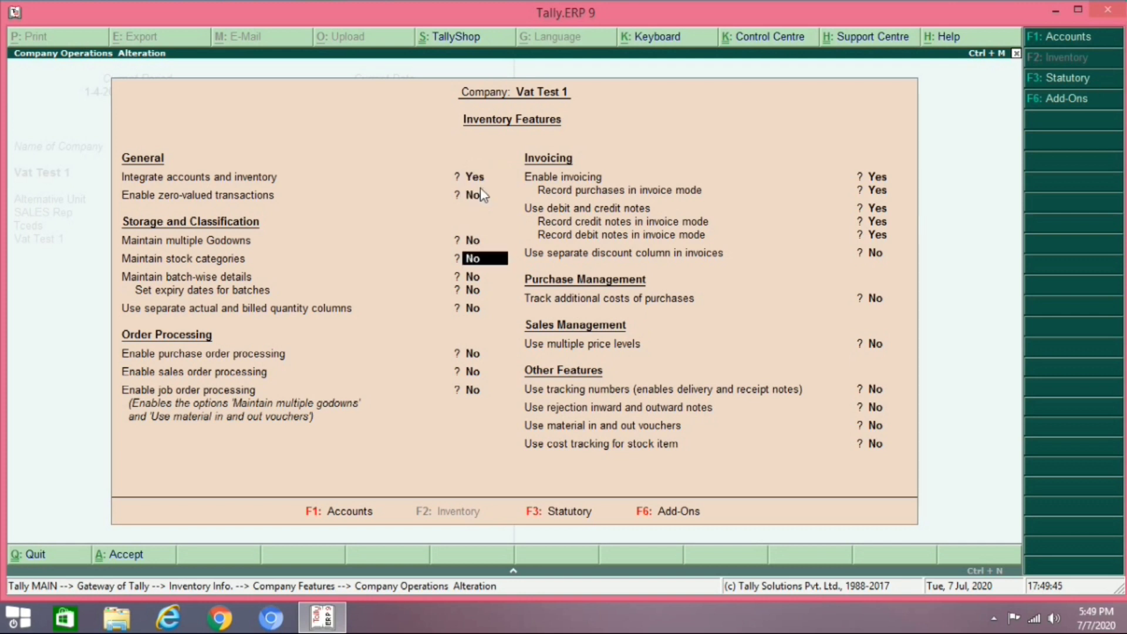
{"action": "type", "text": "y"}
{"action": "key", "text": "Return"}
{"action": "key", "text": "Return"}
{"action": "key", "text": "Return"}
{"action": "key", "text": "Return"}
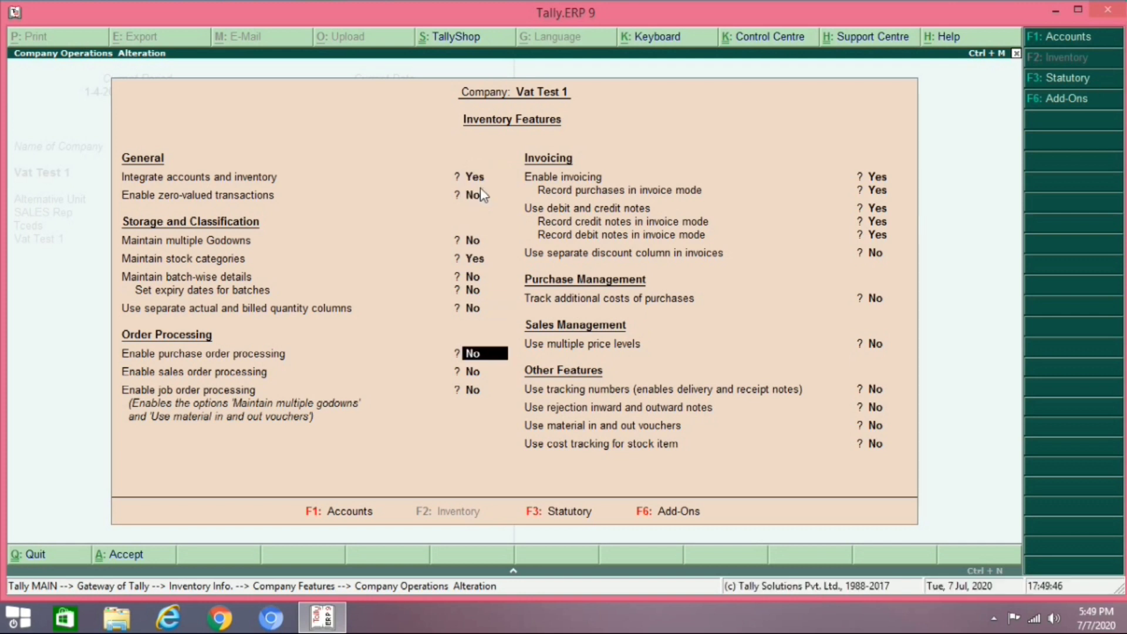
{"action": "key", "text": "Return"}
{"action": "key", "text": "Return"}
{"action": "key", "text": "Return"}
{"action": "key", "text": "Return"}
{"action": "key", "text": "Return"}
{"action": "key", "text": "Return"}
{"action": "key", "text": "Return"}
{"action": "key", "text": "Return"}
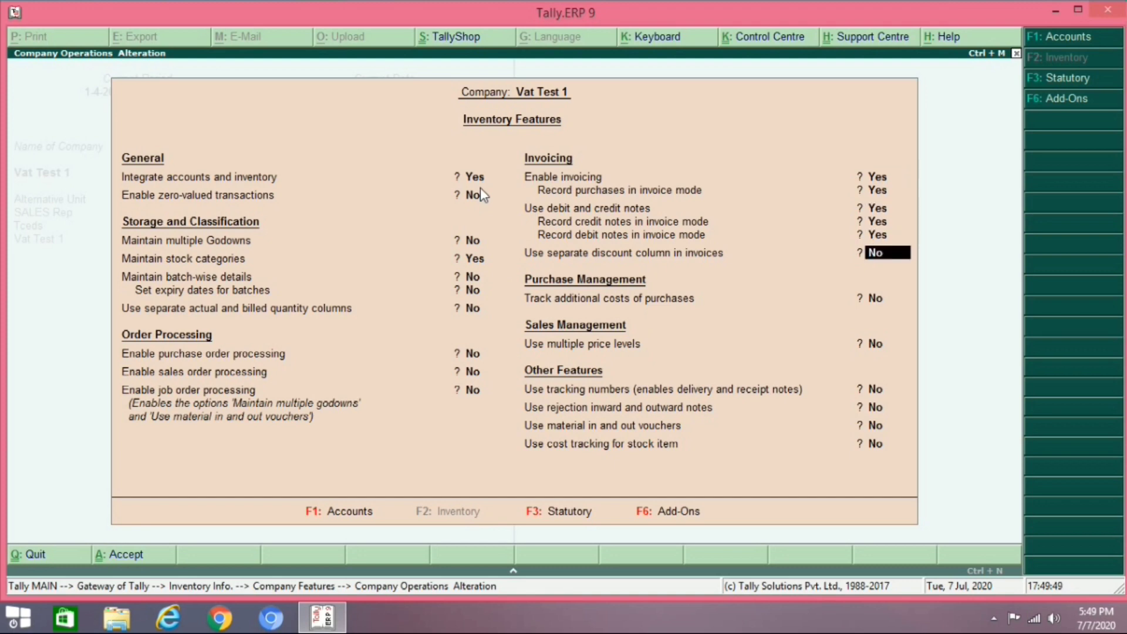
{"action": "key", "text": "ctrl+a"}
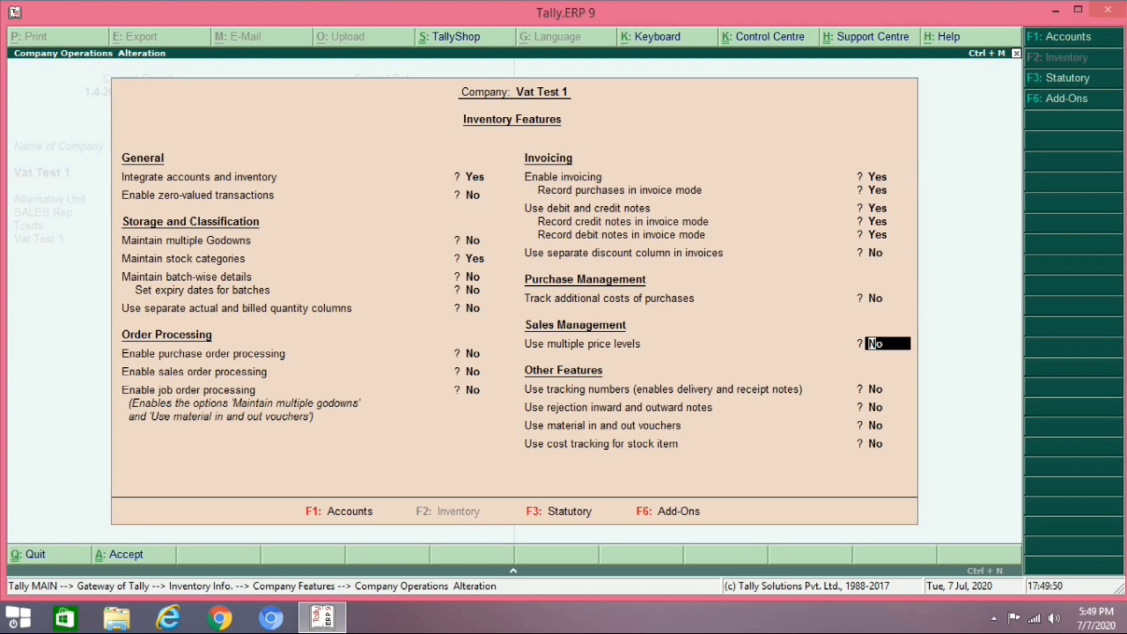
{"action": "key", "text": "Return"}
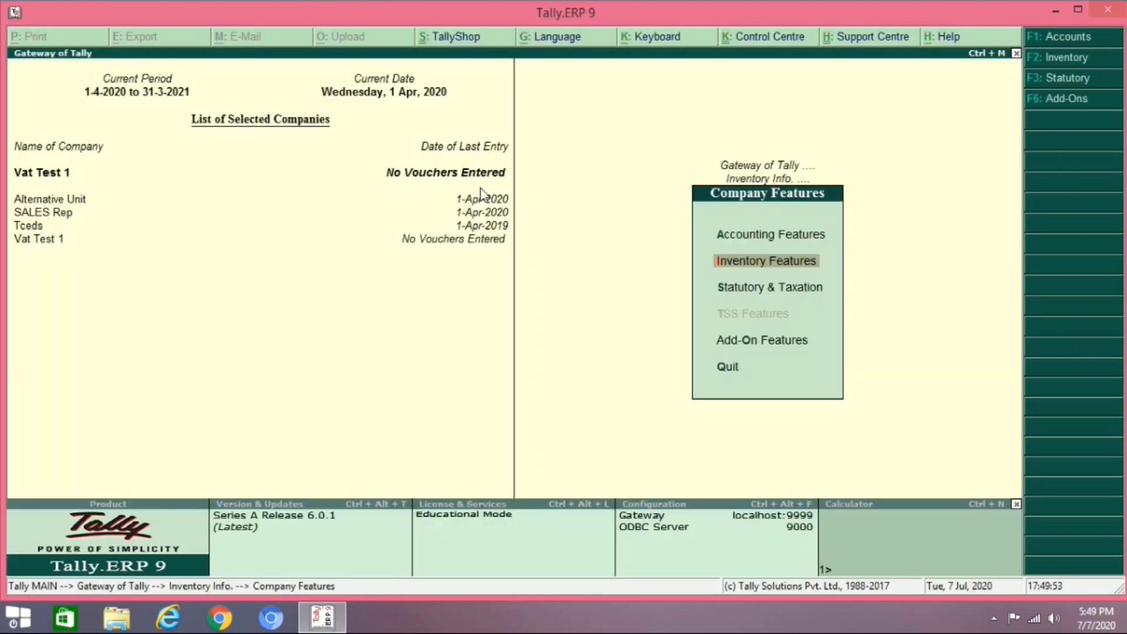
{"action": "key", "text": "Escape"}
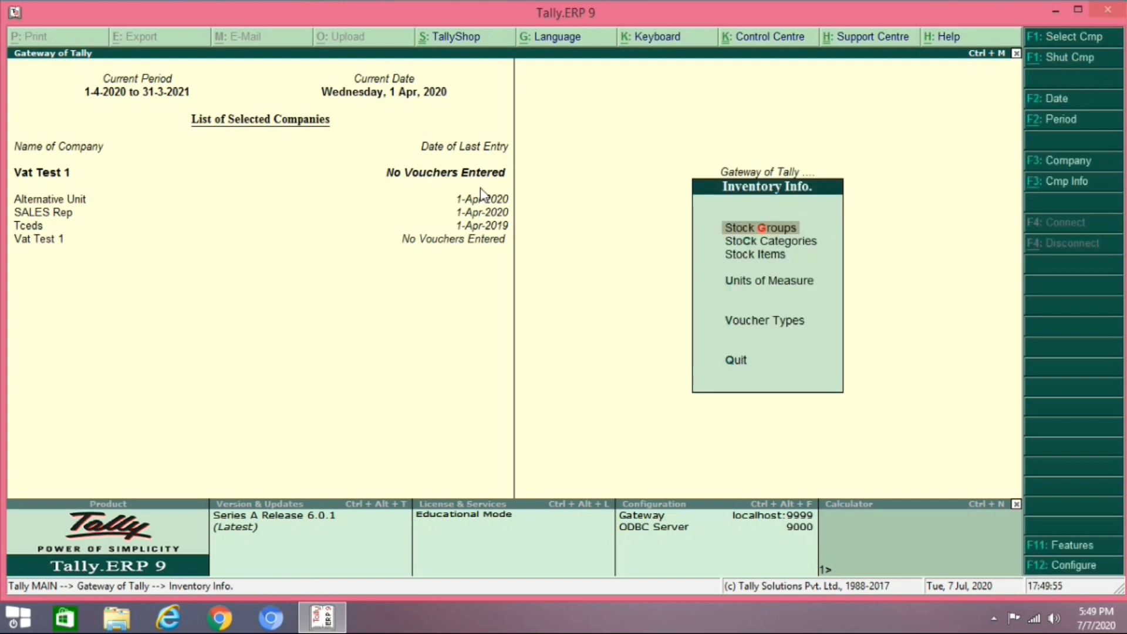
Create single stock categories named Soap and Shampoo under Primary.
{"action": "key", "text": "Down"}
{"action": "key", "text": "Return"}
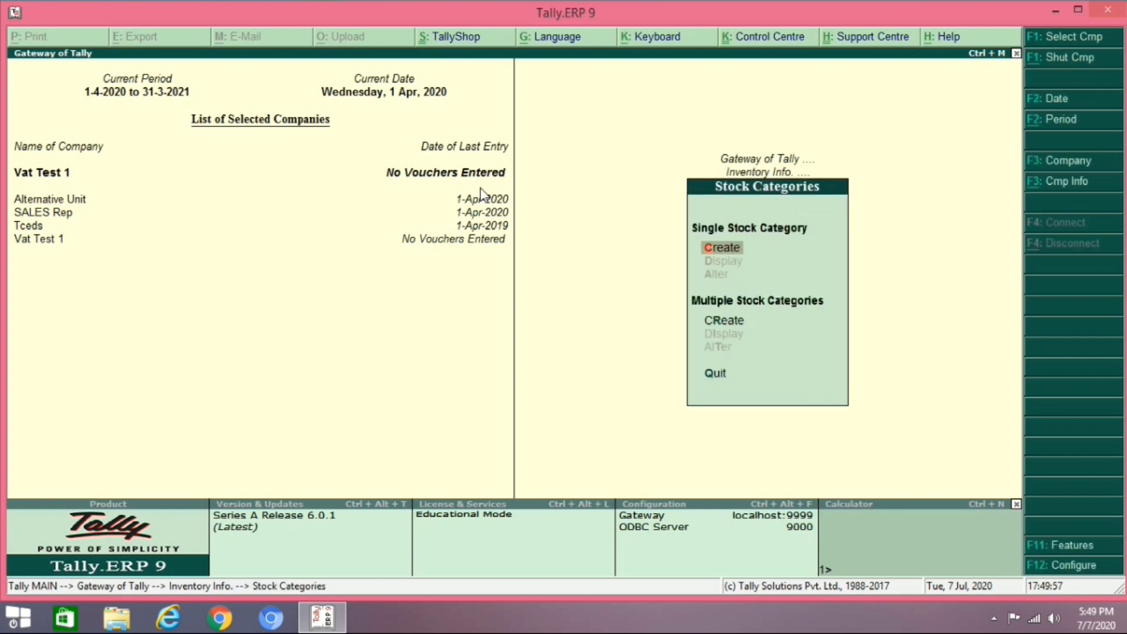
{"action": "key", "text": "Return"}
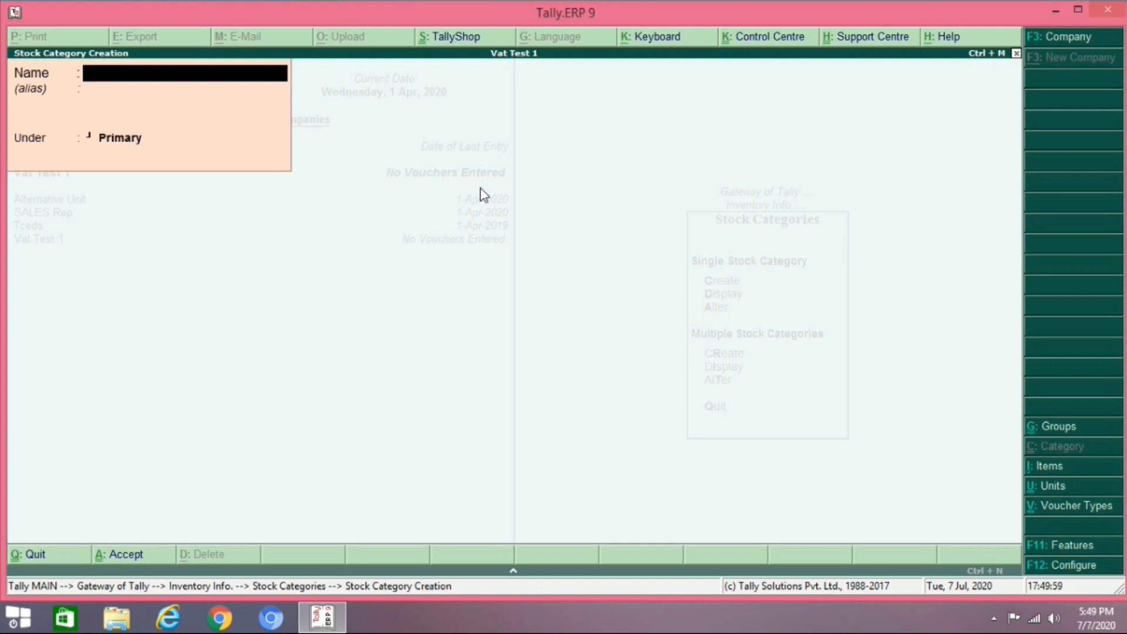
{"action": "type", "text": "Shampoo"}
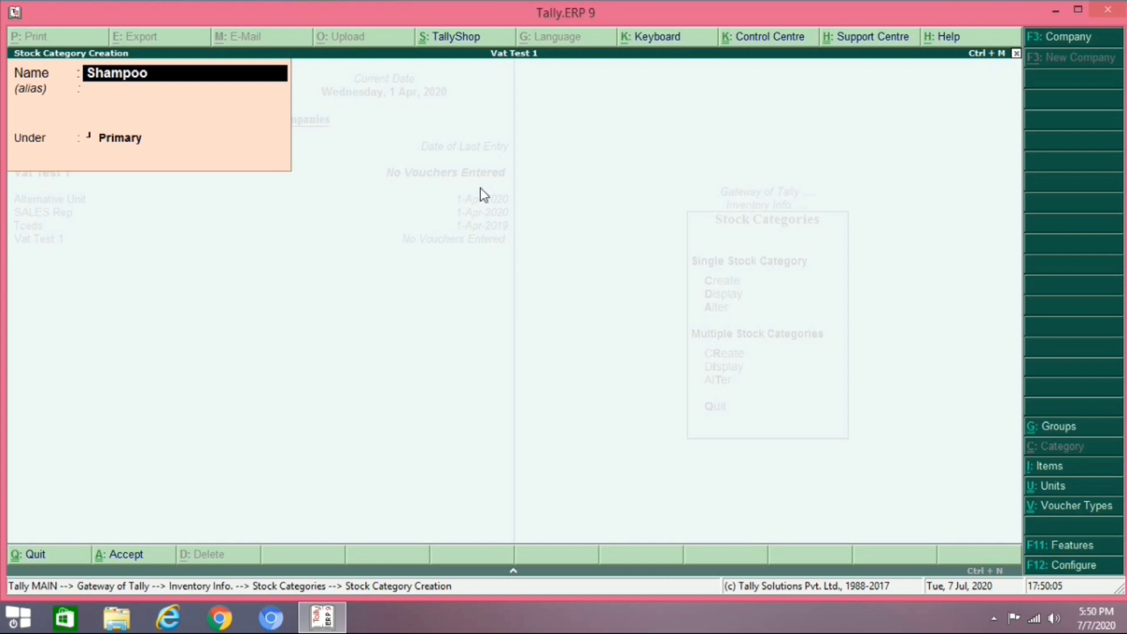
Create a stock category named Tooth Paste under Primary and leave stock category creation.
{"action": "key", "text": "BackSpace"}
{"action": "key", "text": "BackSpace"}
{"action": "key", "text": "BackSpace"}
{"action": "key", "text": "BackSpace"}
{"action": "key", "text": "BackSpace"}
{"action": "key", "text": "BackSpace"}
{"action": "key", "text": "BackSpace"}
{"action": "type", "text": "Tooth Paste"}
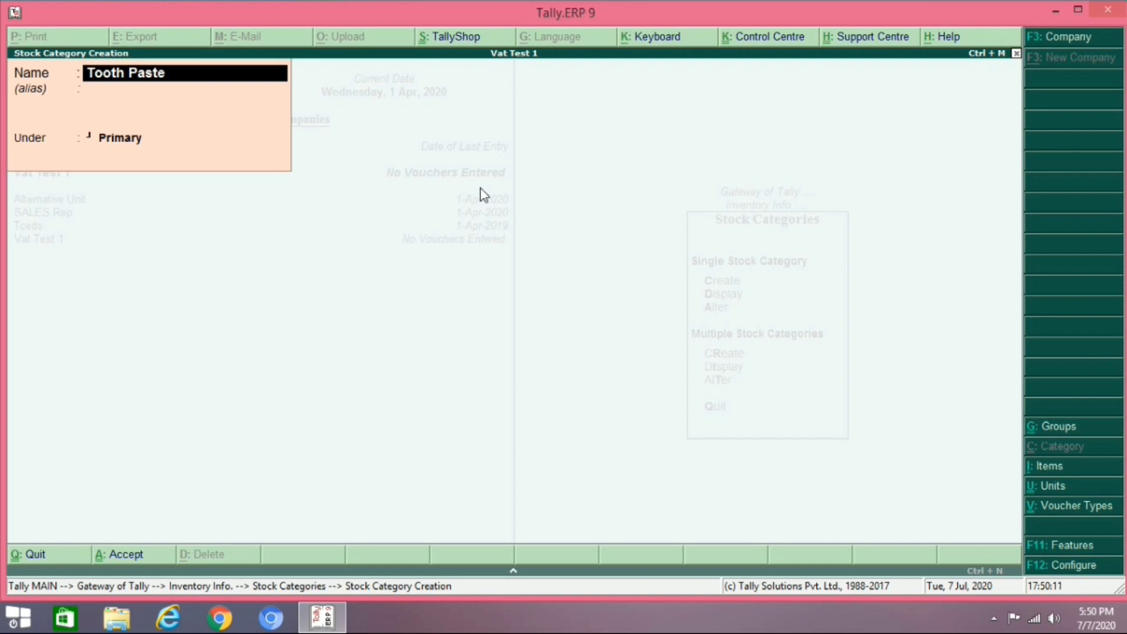
{"action": "key", "text": "Escape"}
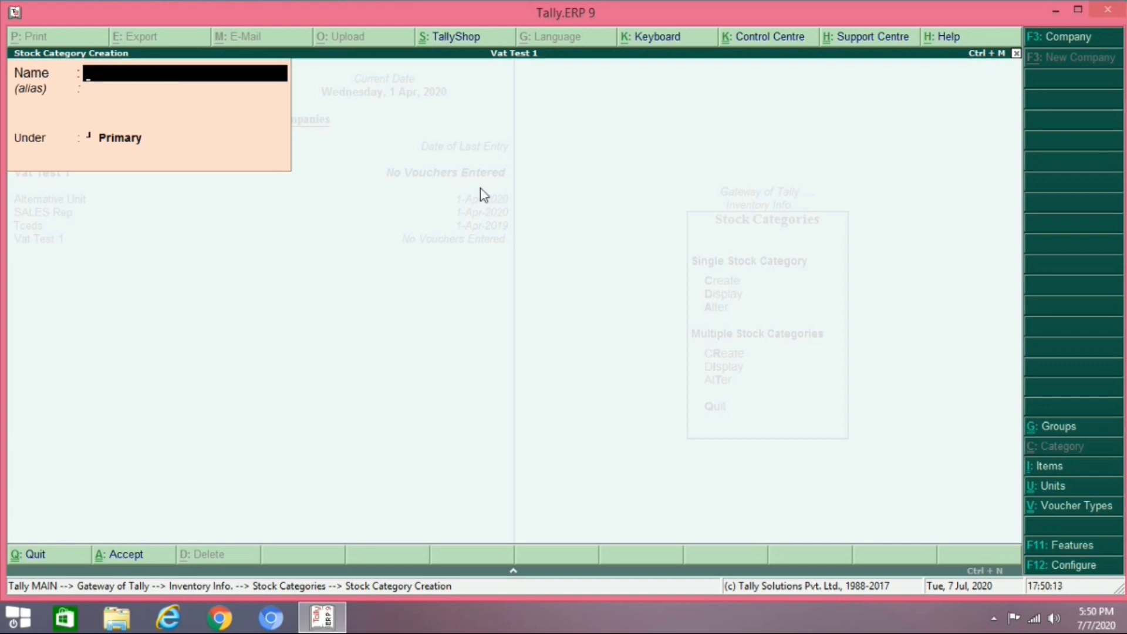
{"action": "key", "text": "Escape"}
{"action": "key", "text": "y"}
{"action": "key", "text": "Escape"}
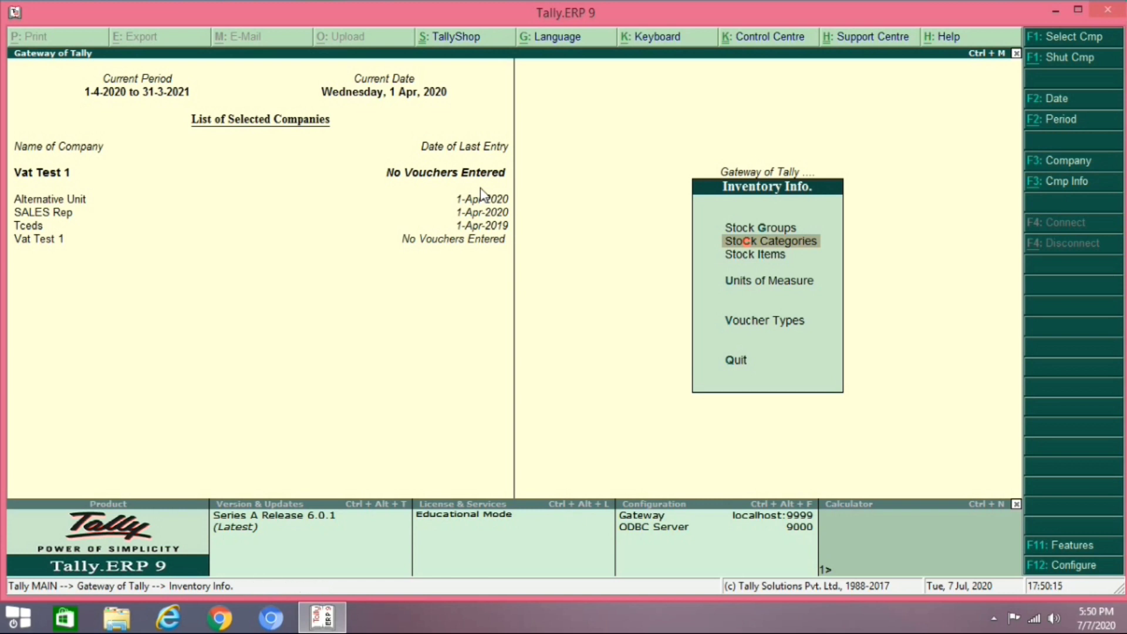
Create a simple unit of measure with symbol nos, formal name Numbers and 0 decimal places.
{"action": "left_click", "coordinate": [779, 285]}
{"action": "left_click", "coordinate": [780, 287]}
{"action": "key", "text": "Return"}
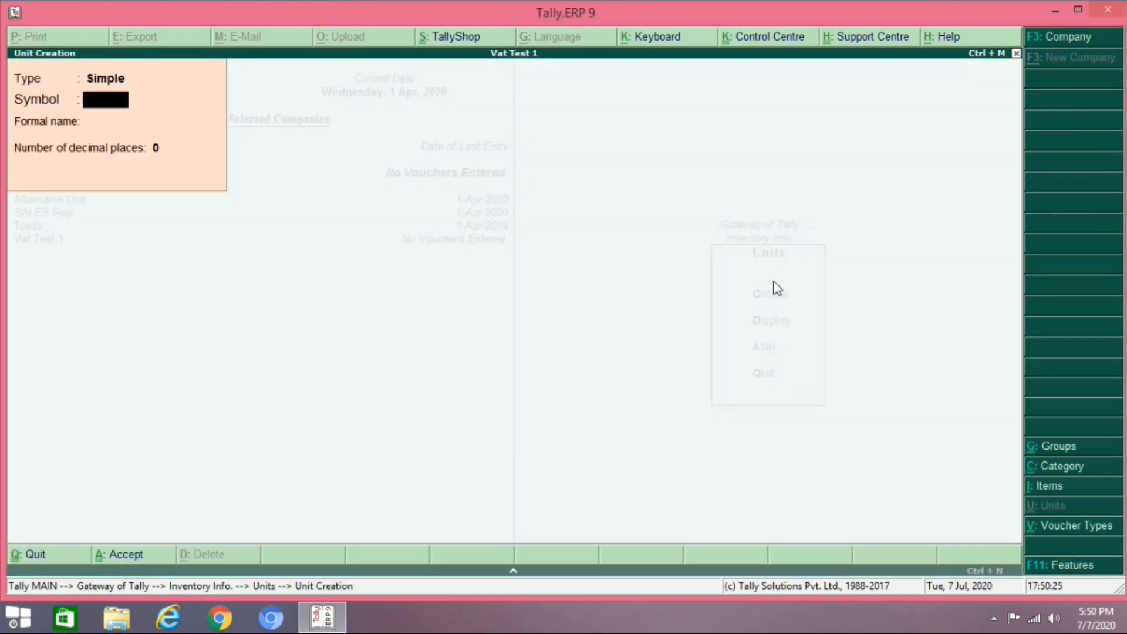
{"action": "type", "text": "nos"}
{"action": "key", "text": "Return"}
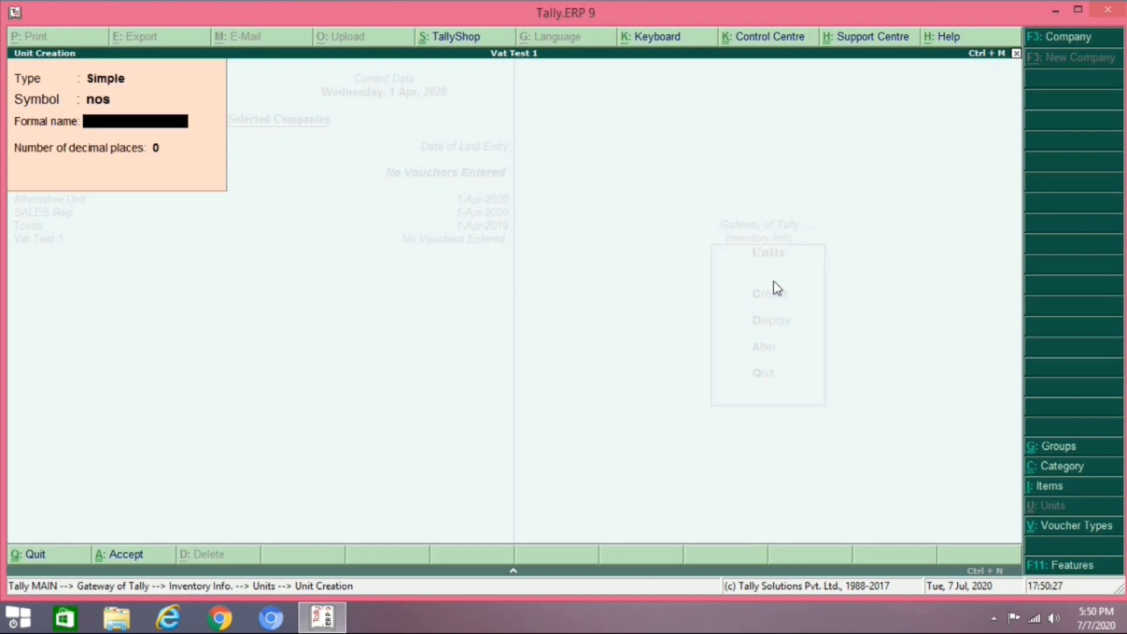
{"action": "type", "text": "Numbers"}
{"action": "key", "text": "Escape"}
{"action": "key", "text": "Escape"}
{"action": "key", "text": "y"}
{"action": "key", "text": "Escape"}
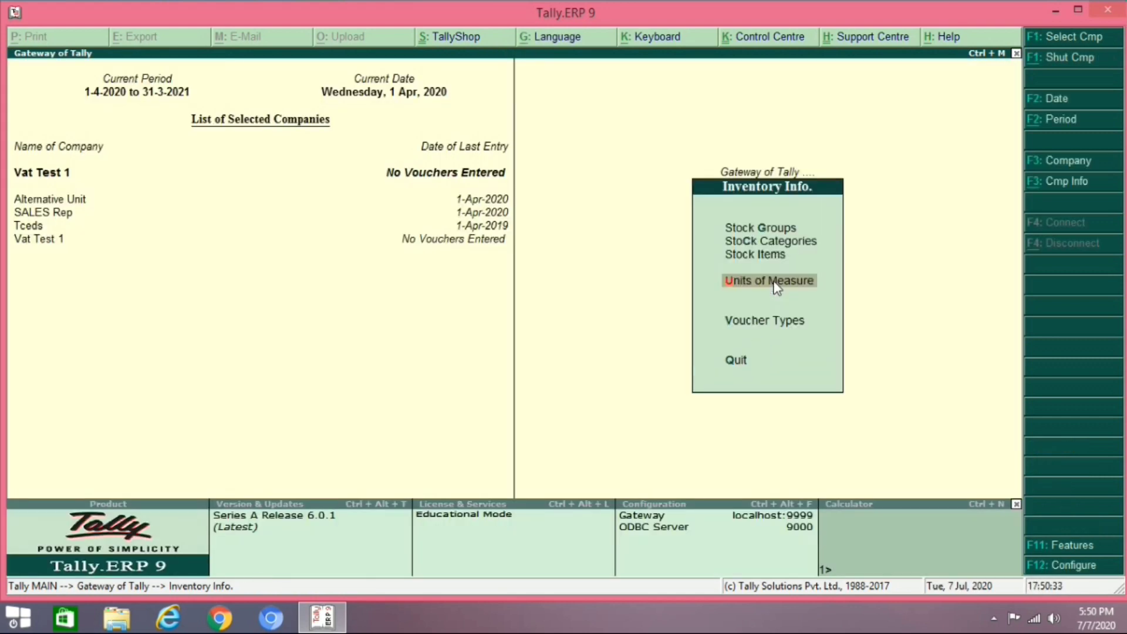
Start a new single stock item named Lux without an alias under the Primary group.
{"action": "key", "text": "Up"}
{"action": "key", "text": "Return"}
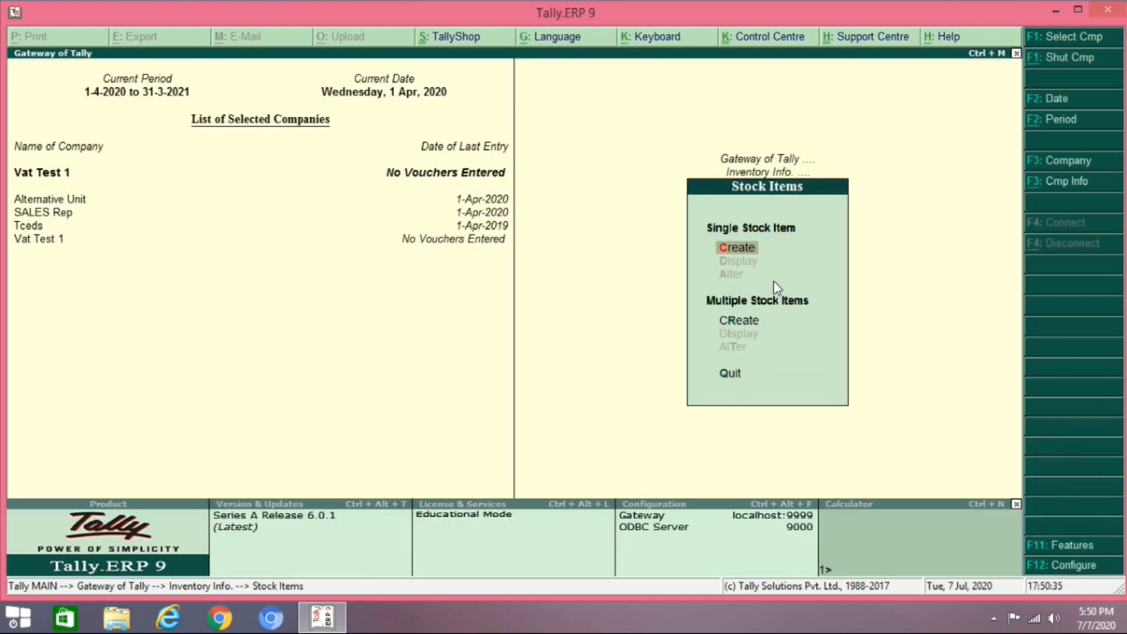
{"action": "key", "text": "Return"}
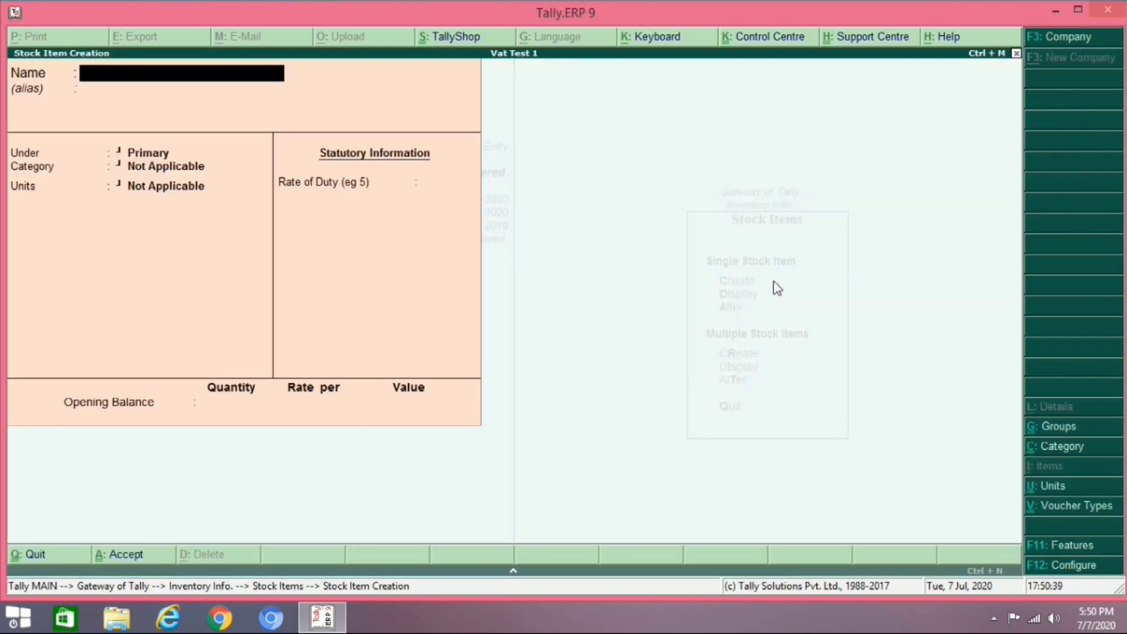
{"action": "type", "text": "Lux"}
{"action": "key", "text": "Return"}
{"action": "key", "text": "Return"}
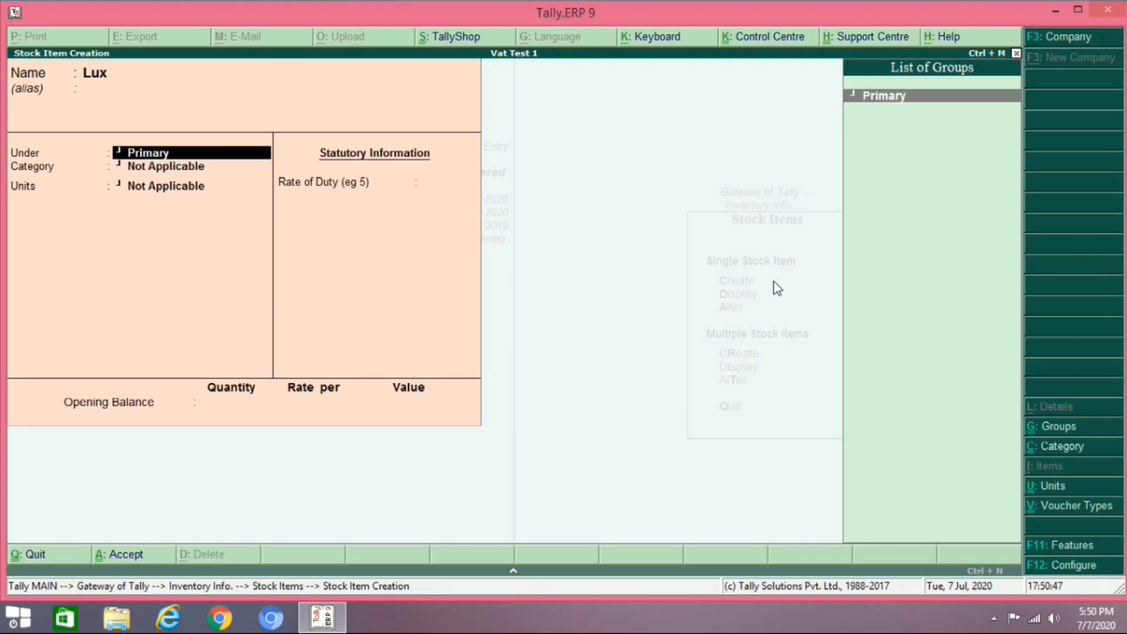
{"action": "key", "text": "Return"}
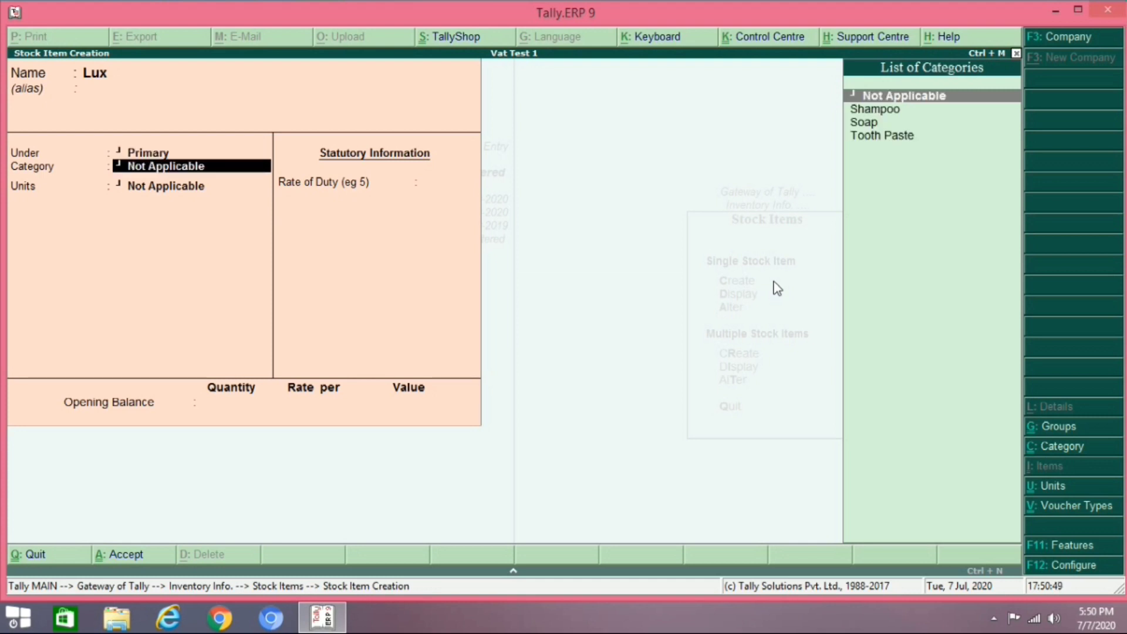
Assign the category Soap and the unit NOS to the stock item Lux.
{"action": "key", "text": "Down"}
{"action": "key", "text": "Down"}
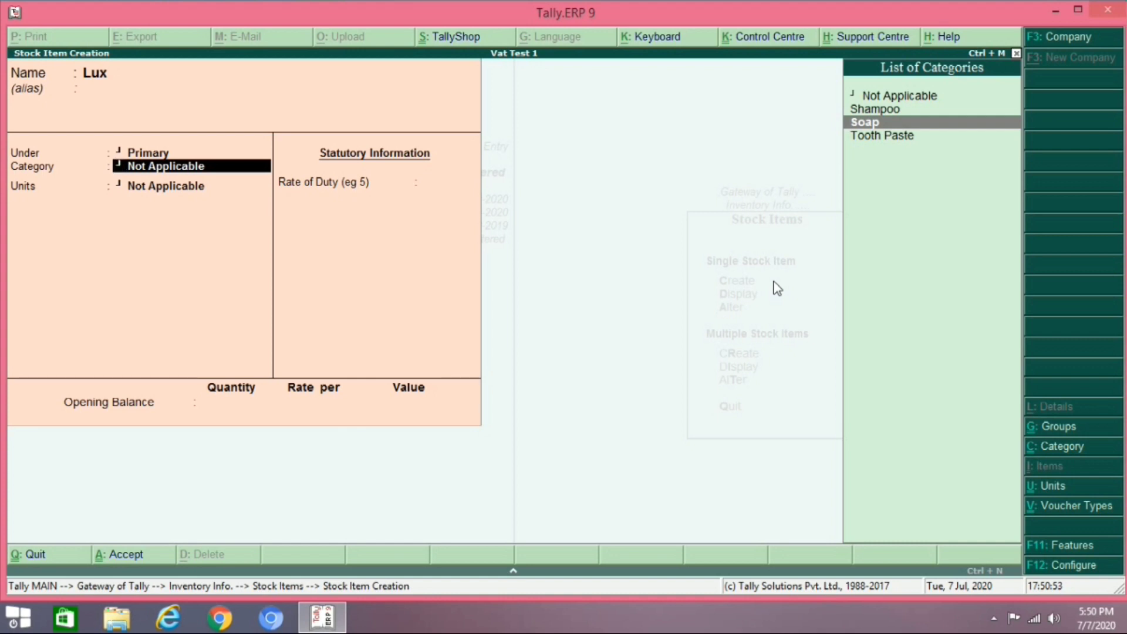
{"action": "key", "text": "Return"}
{"action": "key", "text": "Down"}
{"action": "key", "text": "Return"}
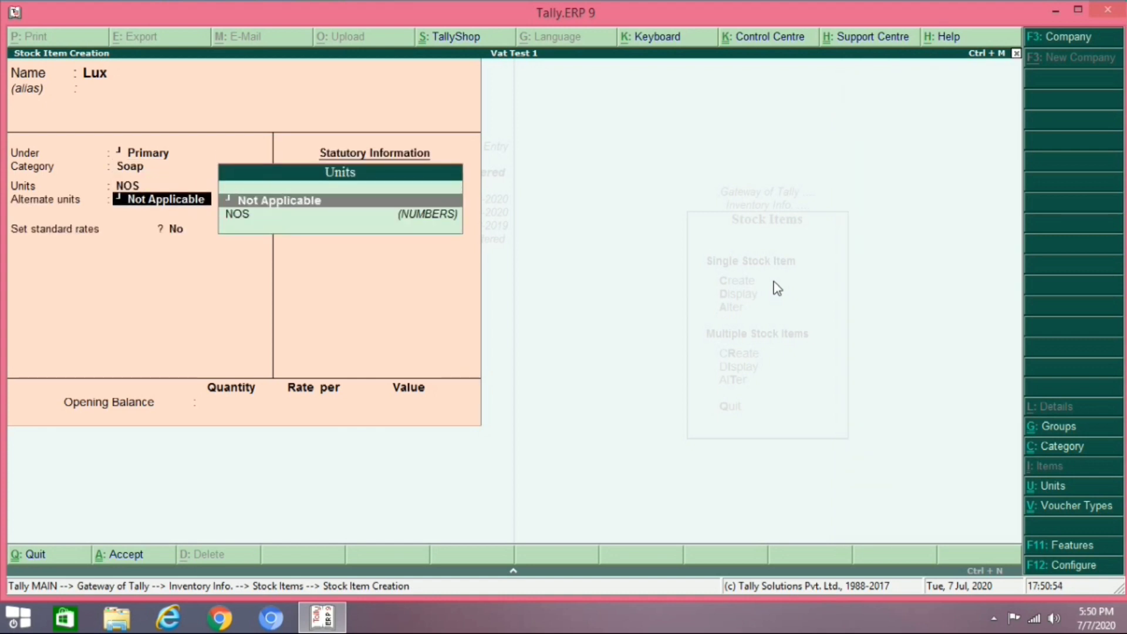
Set Use alternate units for stock items to No in the stock item configuration and return to the Lux item.
{"action": "key", "text": "F12"}
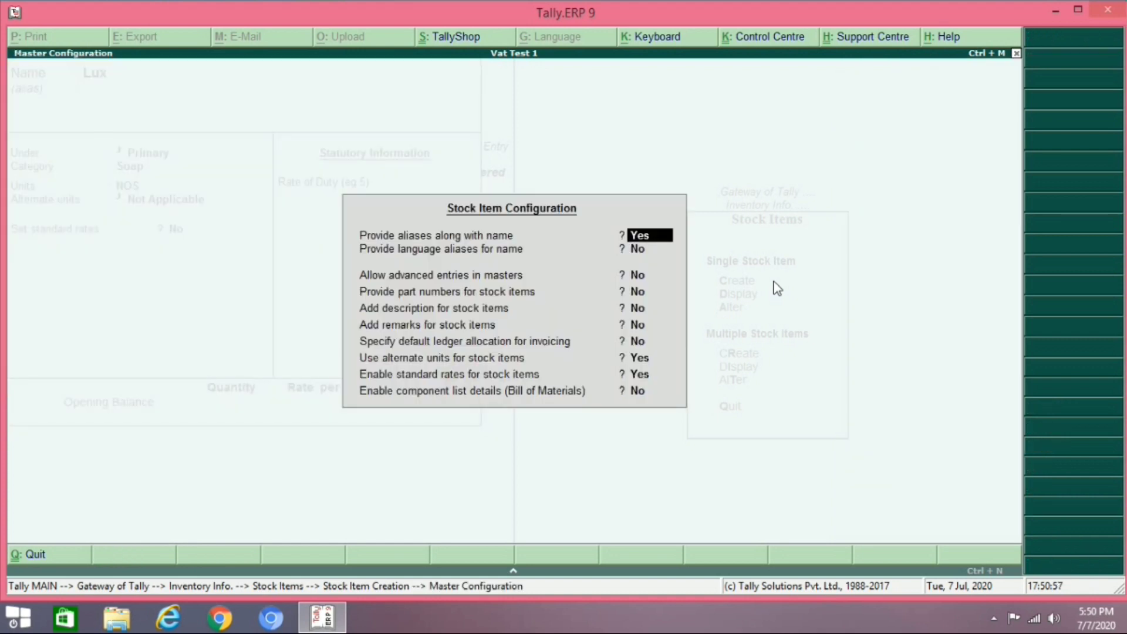
{"action": "key", "text": "Down"}
{"action": "key", "text": "Down"}
{"action": "key", "text": "Down"}
{"action": "key", "text": "Down"}
{"action": "key", "text": "Down"}
{"action": "key", "text": "Down"}
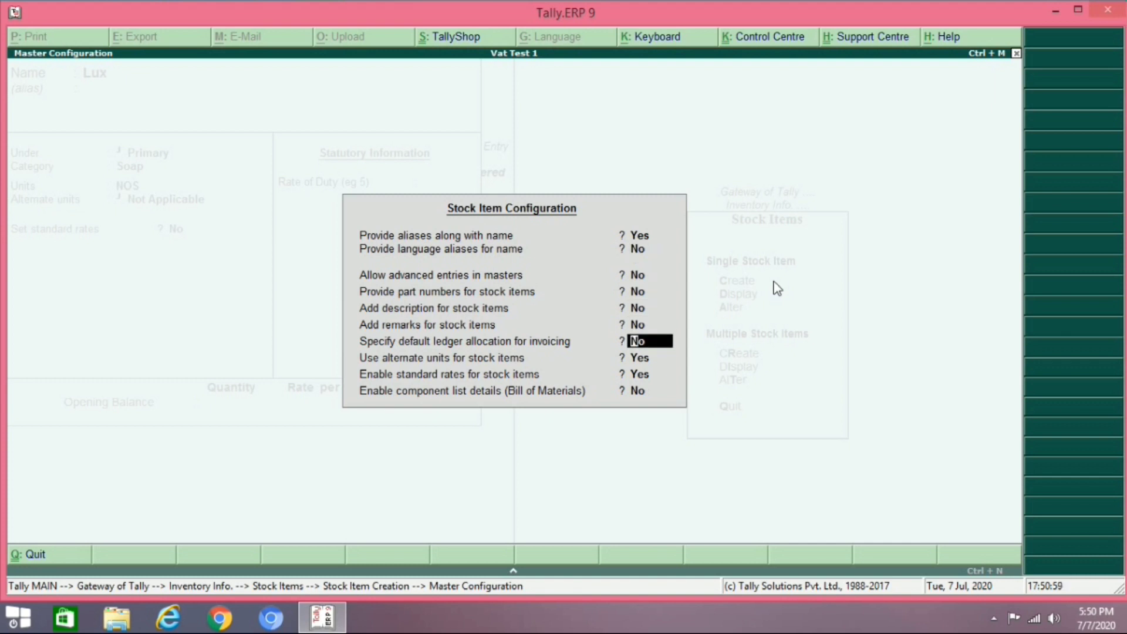
{"action": "key", "text": "Down"}
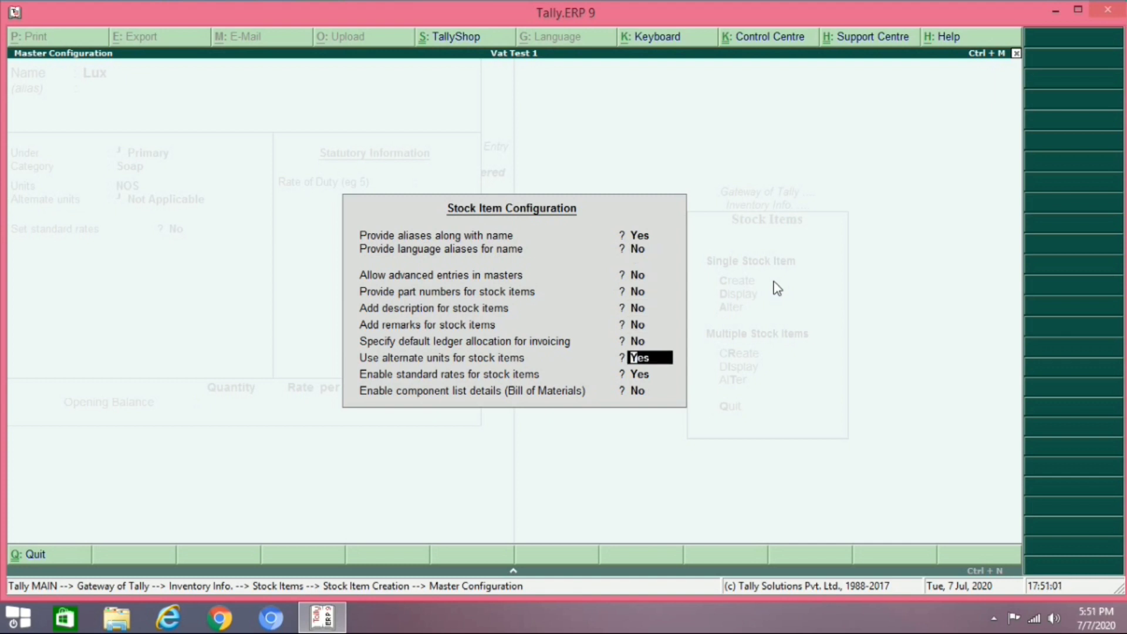
{"action": "key", "text": "n"}
{"action": "key", "text": "Return"}
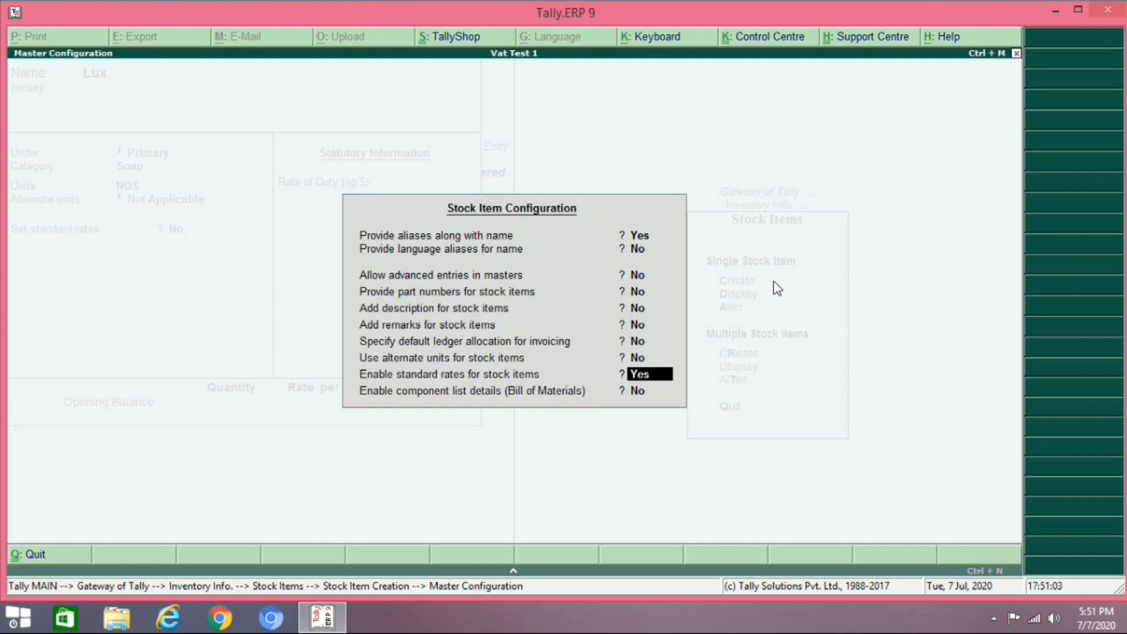
{"action": "key", "text": "Return"}
{"action": "key", "text": "Return"}
{"action": "key", "text": "Return"}
{"action": "key", "text": "Return"}
{"action": "key", "text": "Return"}
{"action": "key", "text": "Return"}
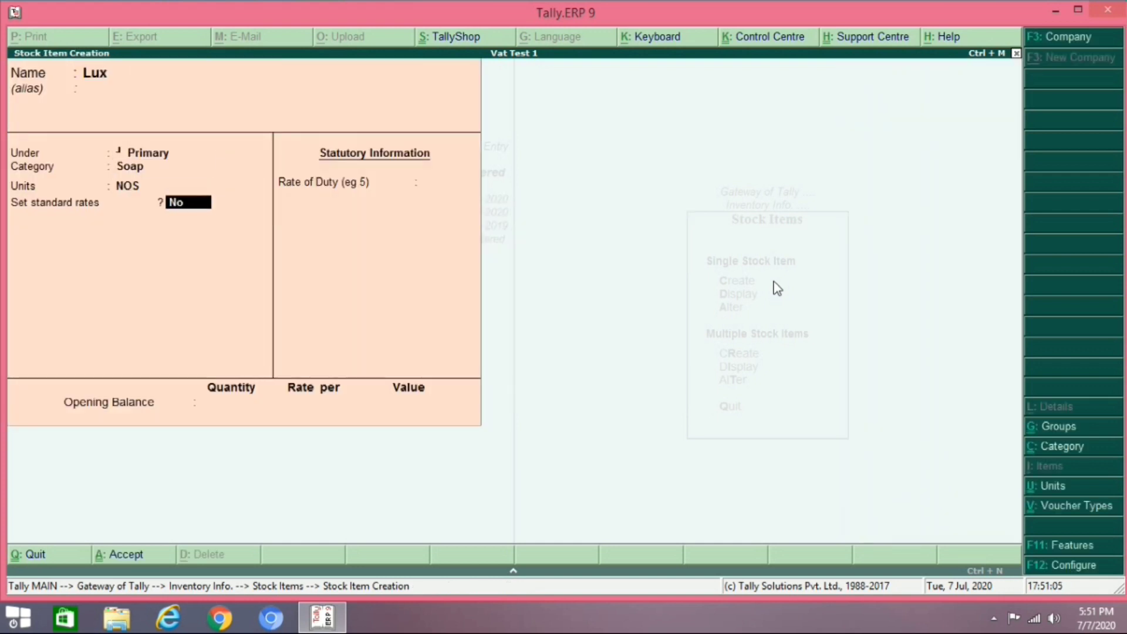
Enable standard rates for Lux with a standard cost of 15 and a selling price of 20 per NOS, both from 1-Apr-2020.
{"action": "key", "text": "y"}
{"action": "key", "text": "Return"}
{"action": "key", "text": "Return"}
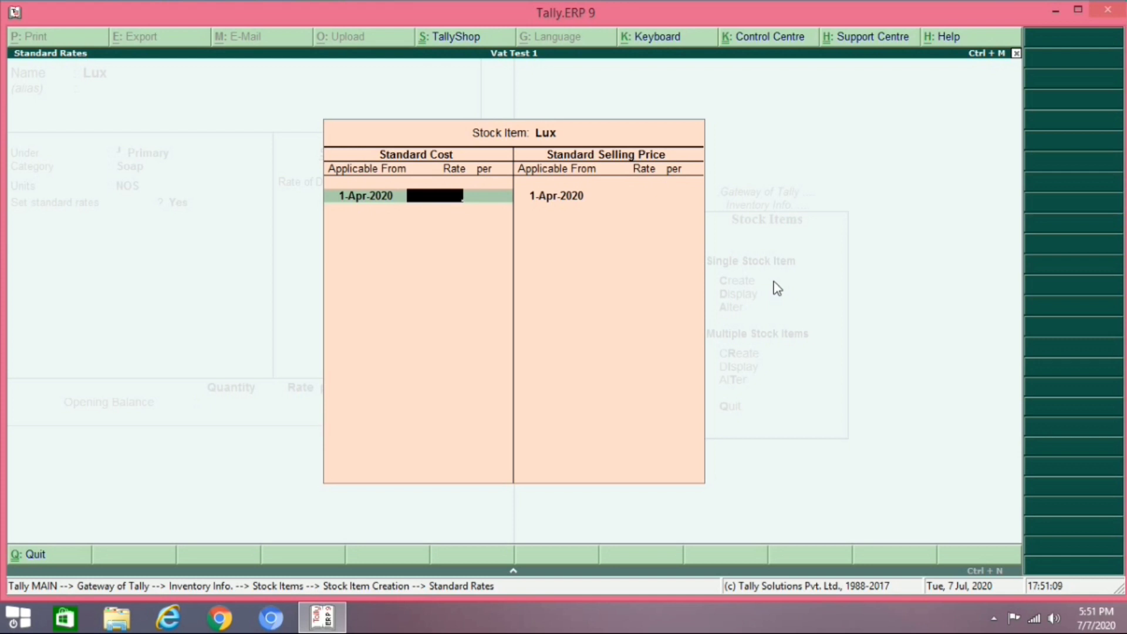
{"action": "type", "text": "15"}
{"action": "key", "text": "Return"}
{"action": "key", "text": "Return"}
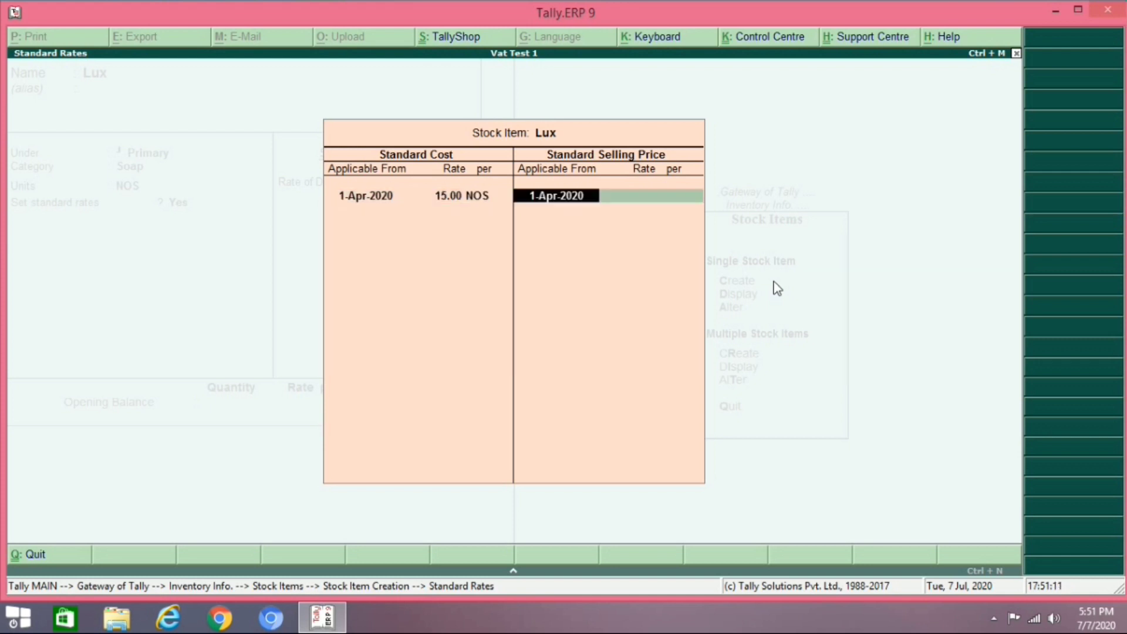
{"action": "key", "text": "Return"}
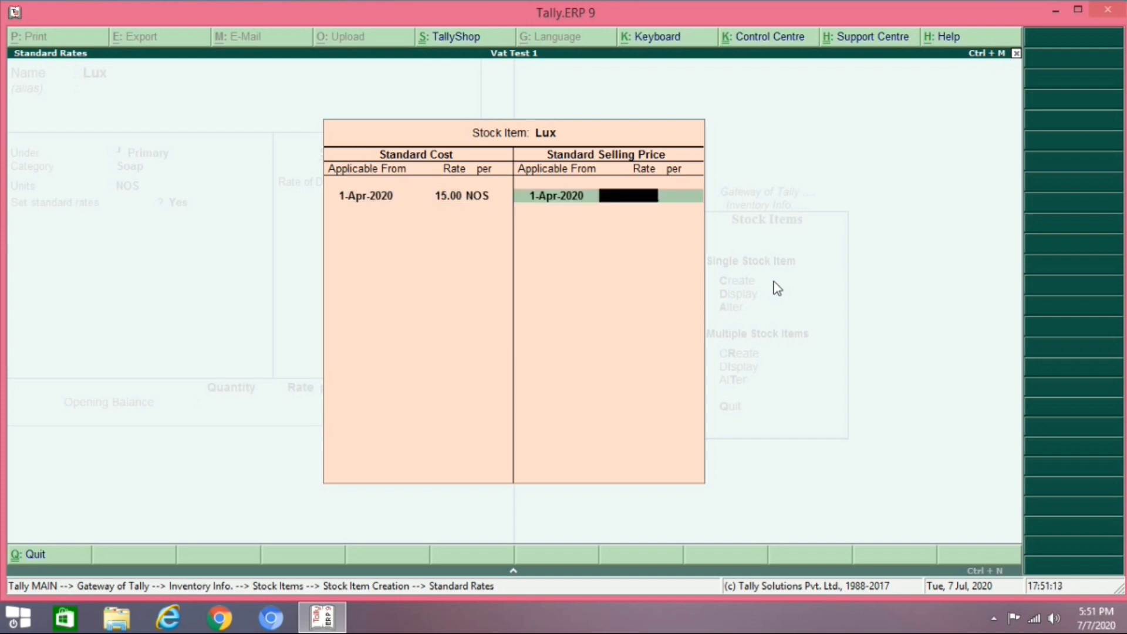
{"action": "type", "text": "20"}
{"action": "key", "text": "Return"}
{"action": "key", "text": "Return"}
{"action": "key", "text": "Return"}
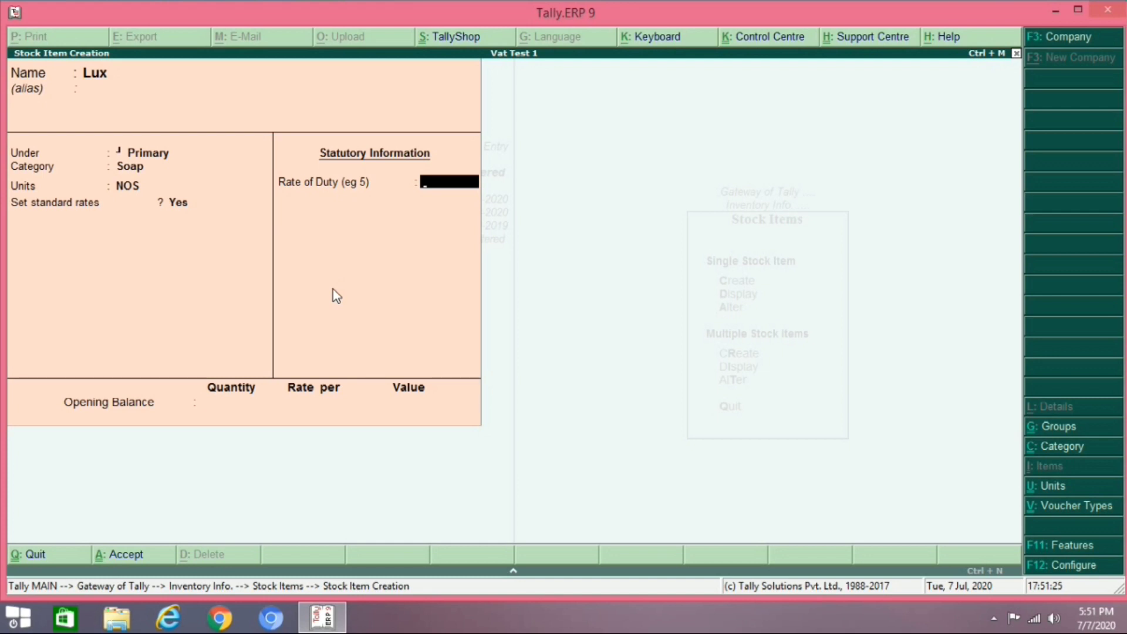
Enable Value Added Tax in the company's statutory and taxation features and open the VAT details for alteration.
{"action": "key", "text": "F11"}
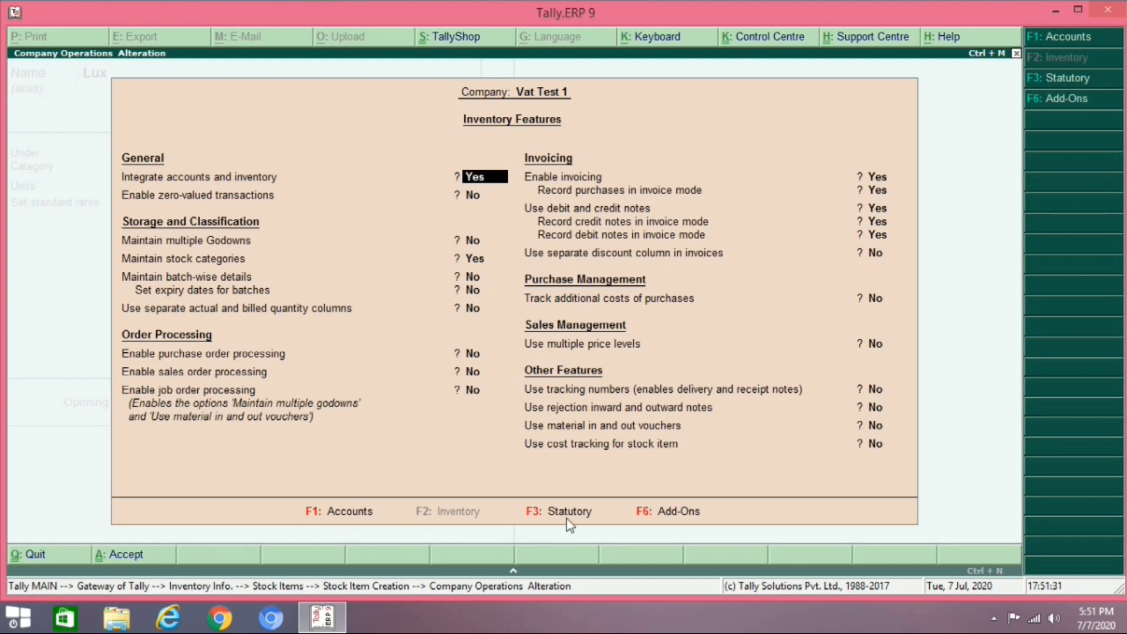
{"action": "left_click", "coordinate": [546, 512]}
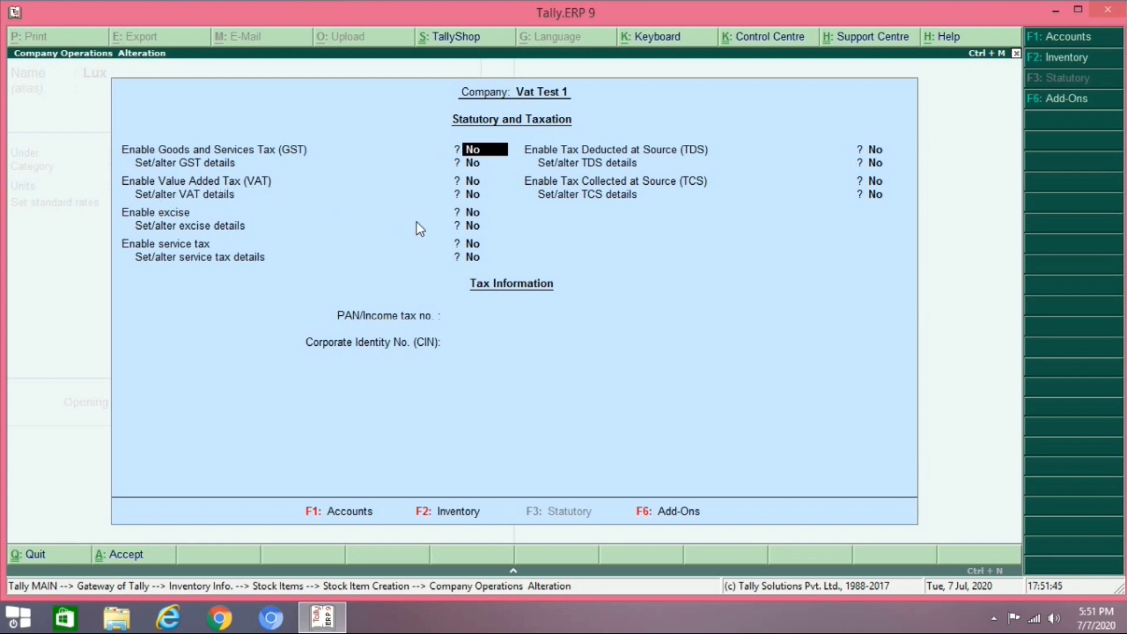
{"action": "key", "text": "Return"}
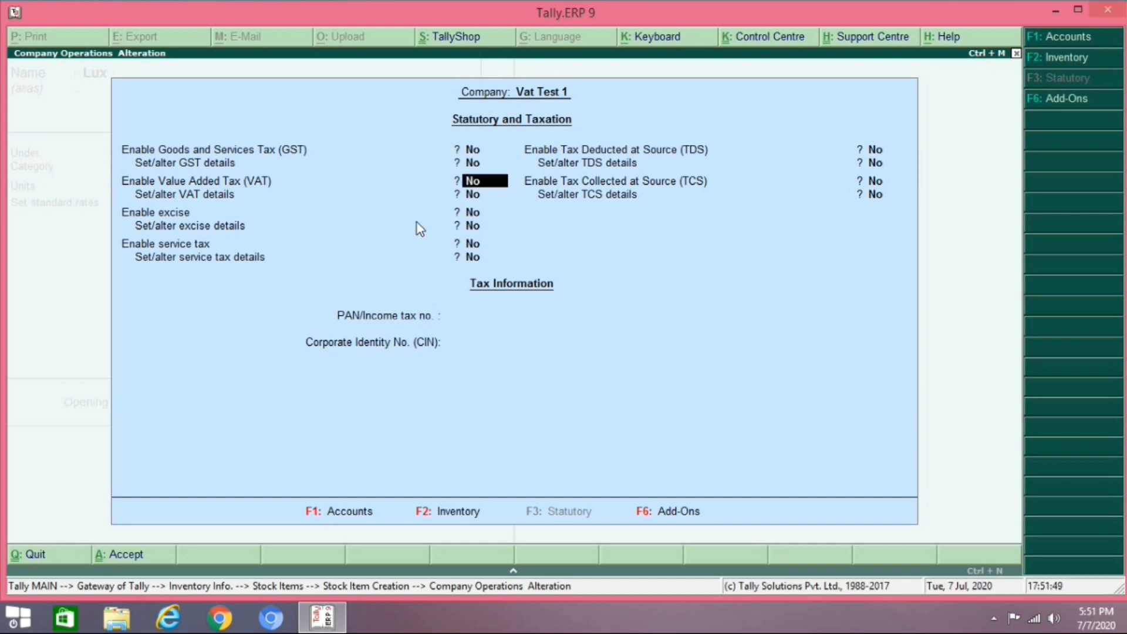
{"action": "type", "text": "y"}
{"action": "key", "text": "Return"}
{"action": "type", "text": "y"}
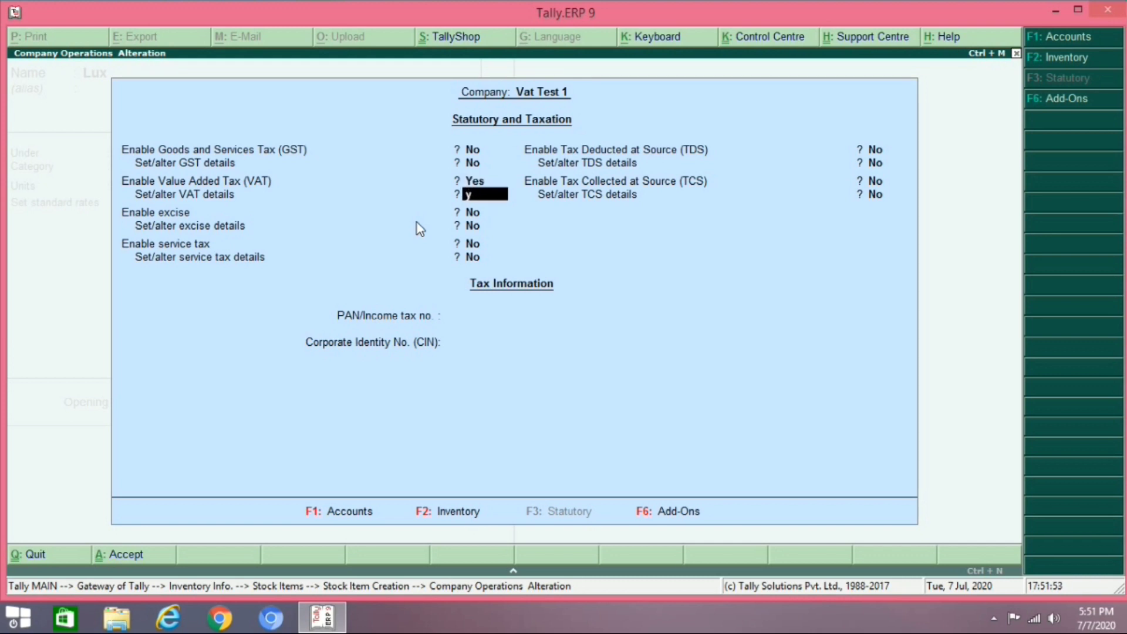
{"action": "key", "text": "Return"}
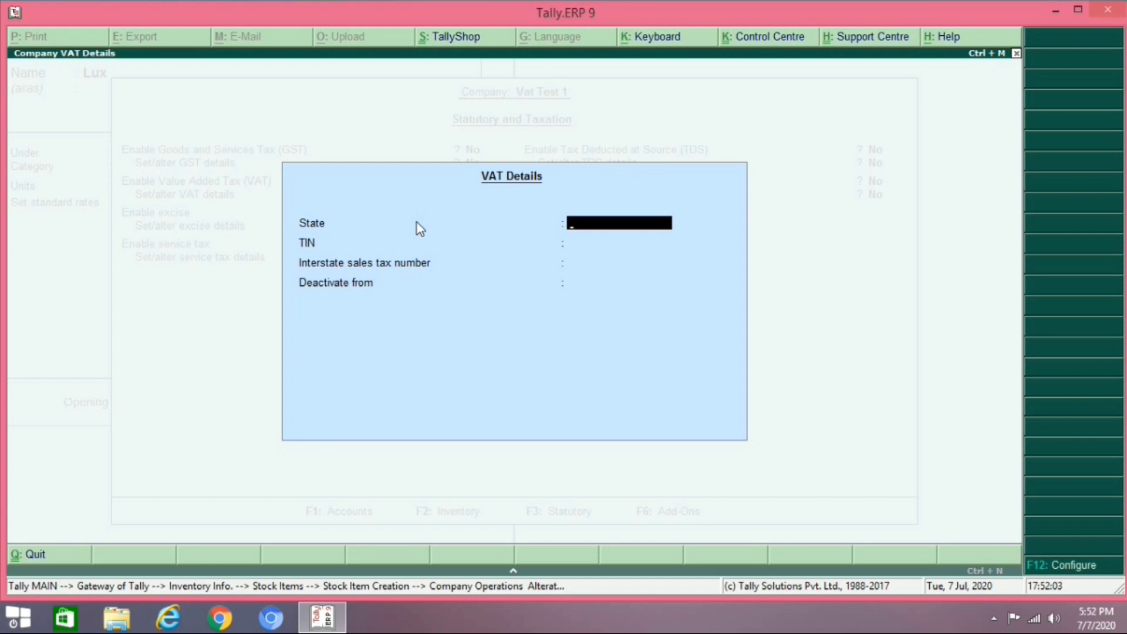
{"action": "type", "text": "Ta"}
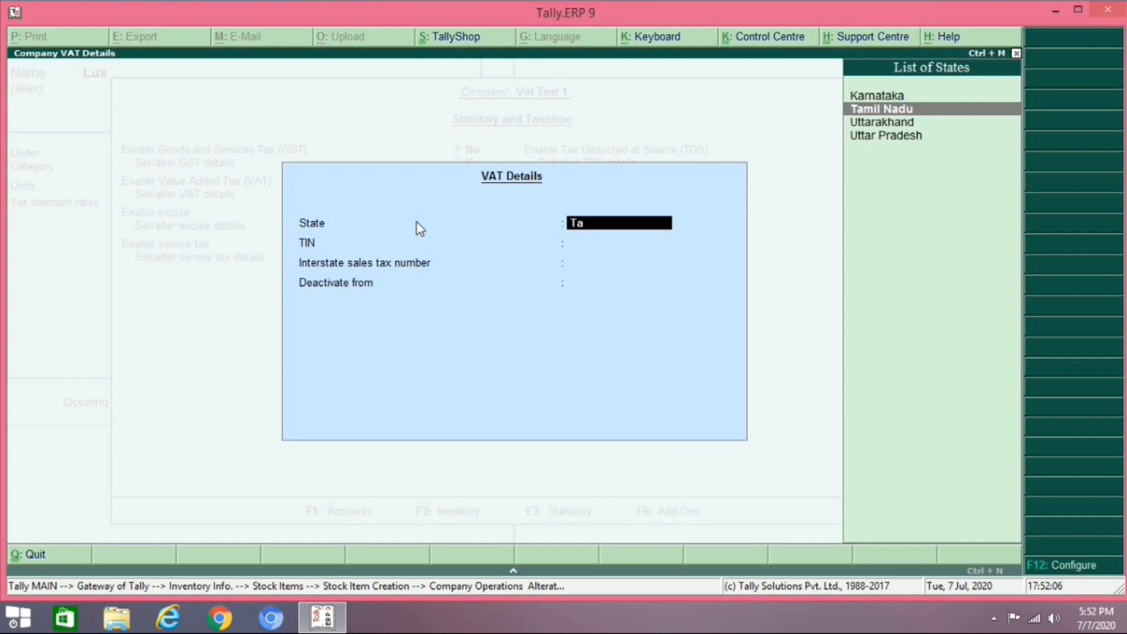
{"action": "key", "text": "Return"}
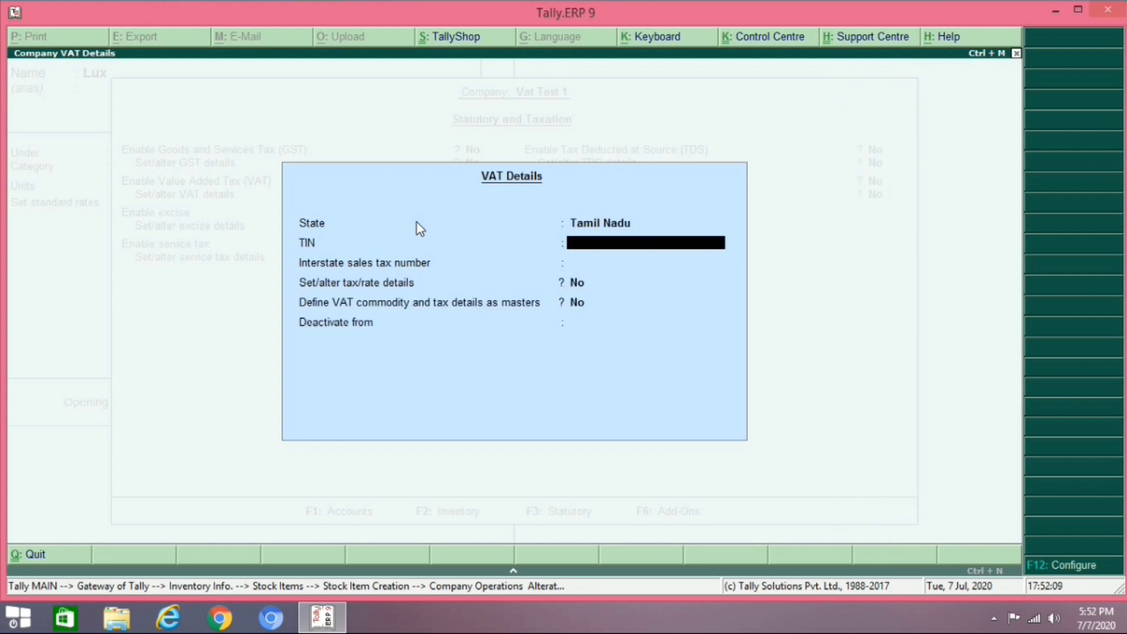
{"action": "key", "text": "BackSpace"}
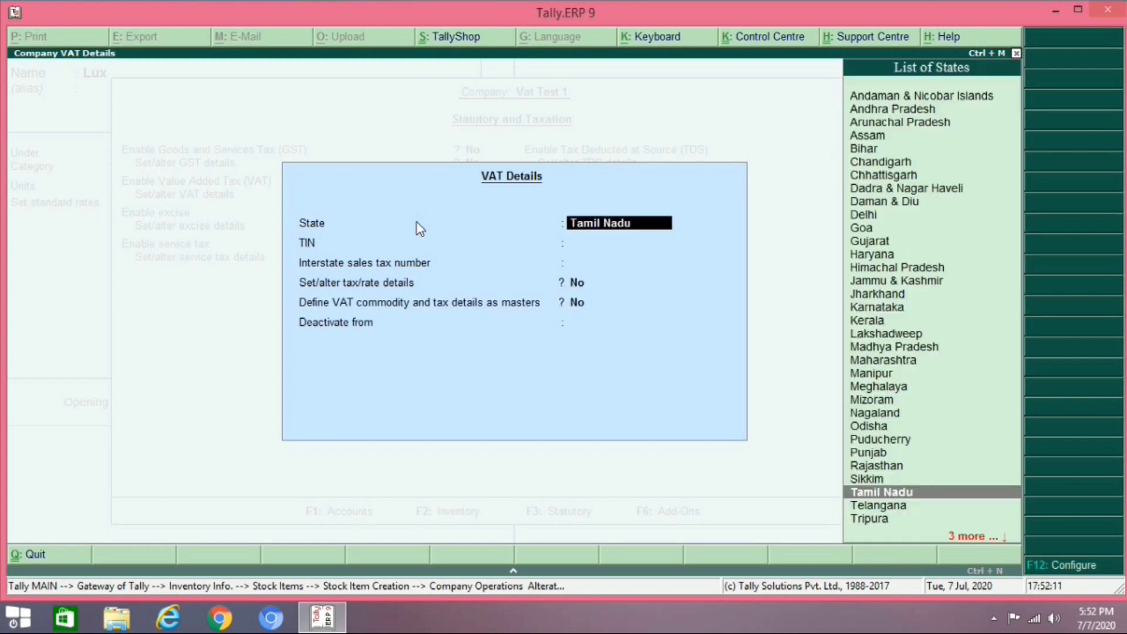
Set the company's VAT state to Kerala, leaving the TIN and interstate sales tax number blank.
{"action": "type", "text": "Ke"}
{"action": "key", "text": "Return"}
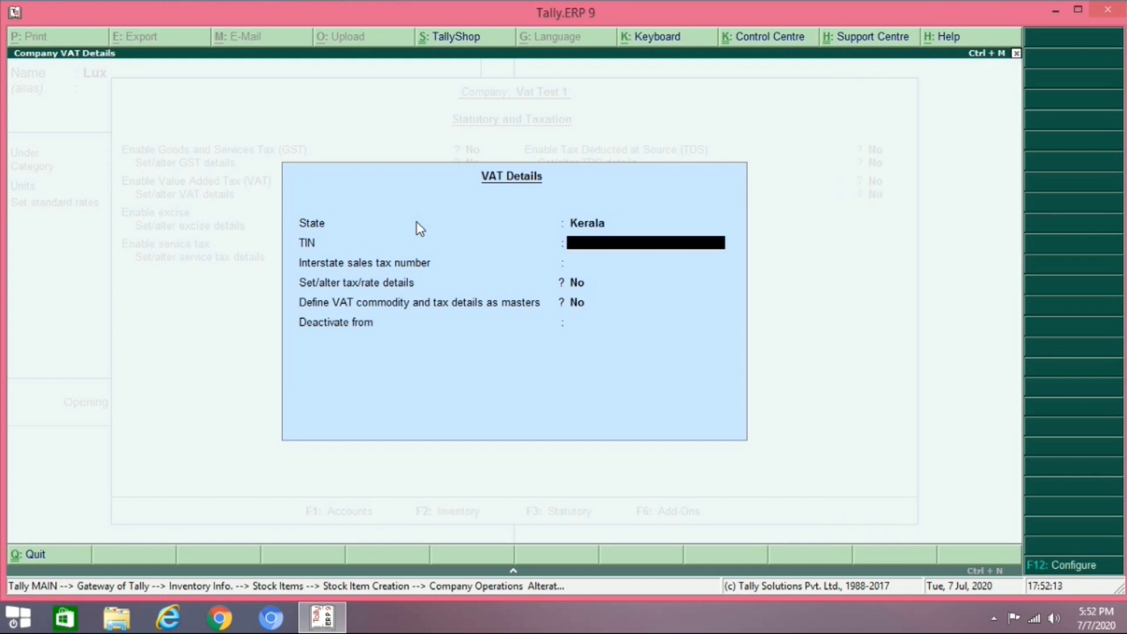
{"action": "key", "text": "Return"}
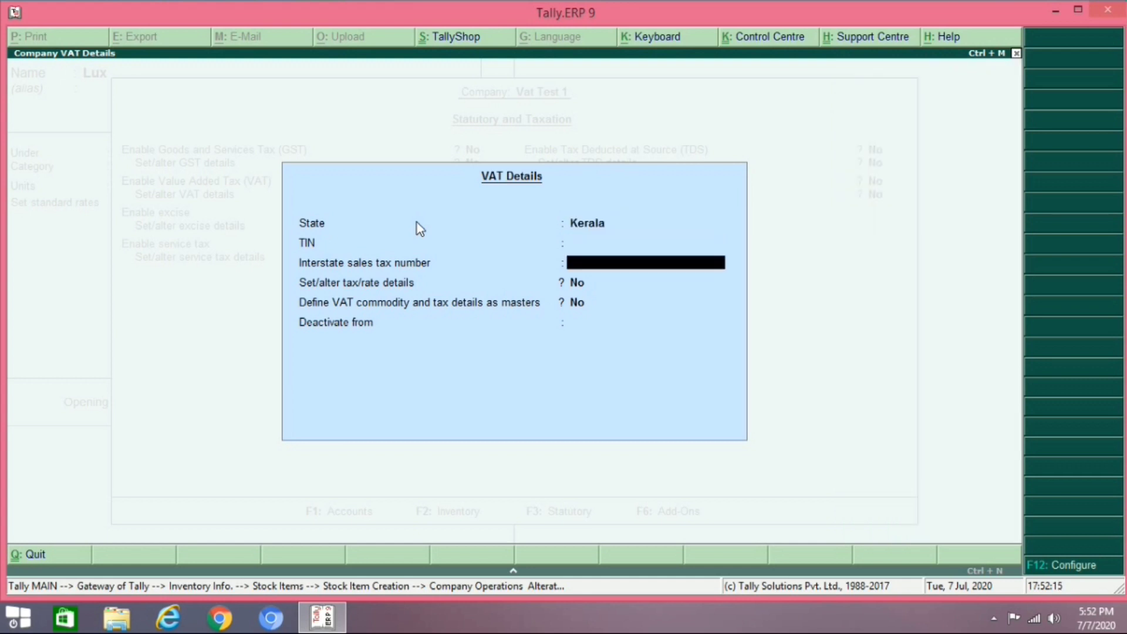
{"action": "key", "text": "Return"}
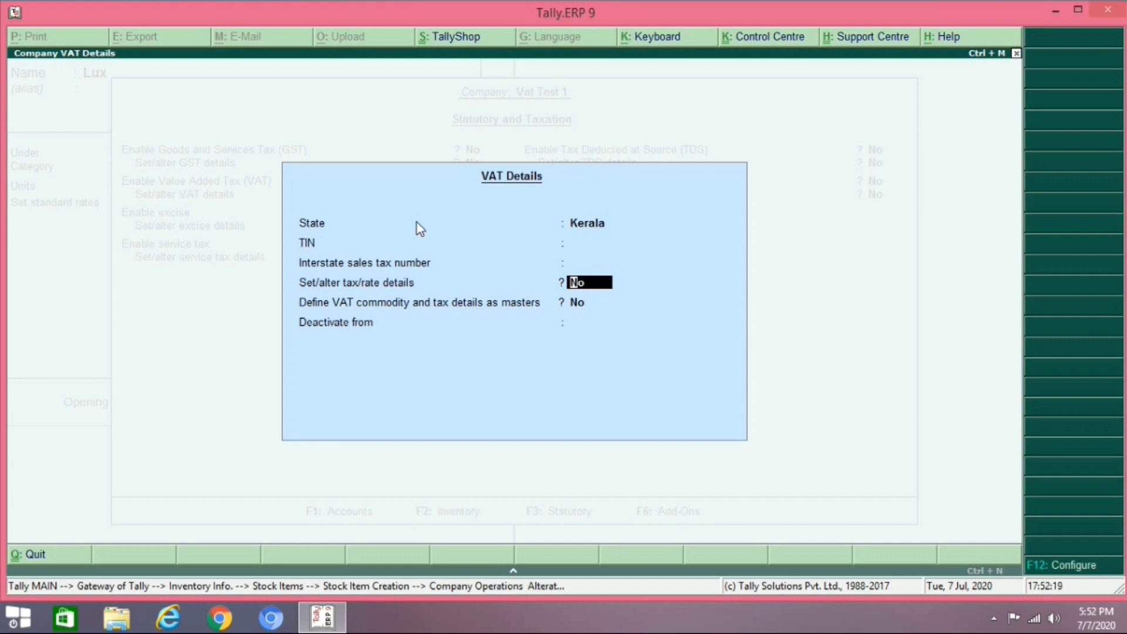
{"action": "type", "text": "y"}
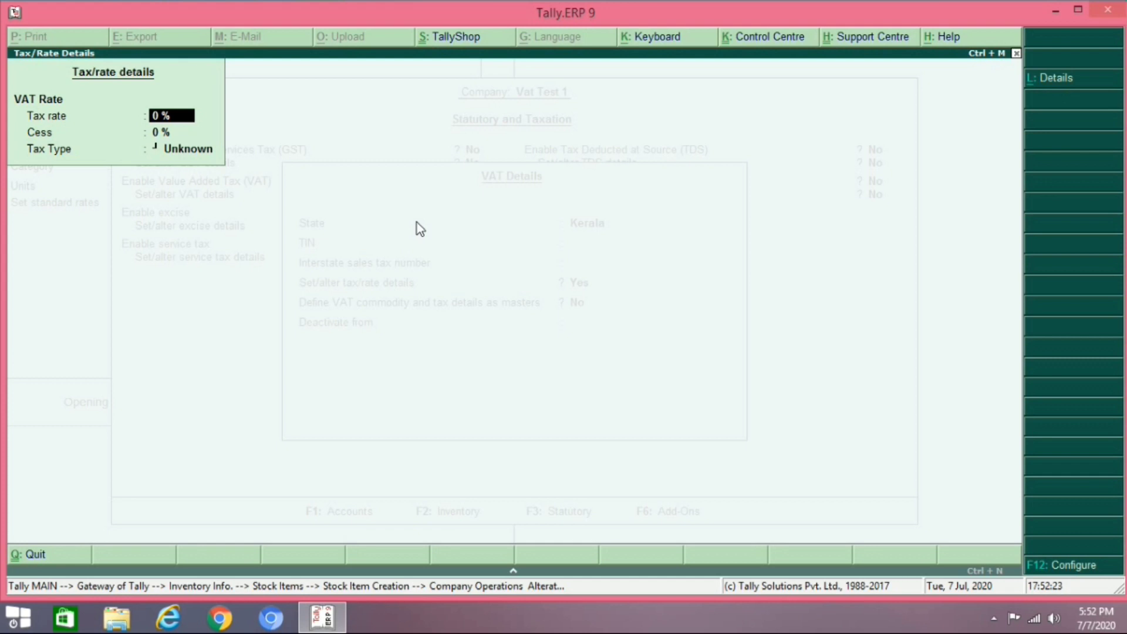
{"action": "key", "text": "BackSpace"}
{"action": "key", "text": "Escape"}
{"action": "key", "text": "y"}
{"action": "key", "text": "Return"}
{"action": "key", "text": "Return"}
{"action": "key", "text": "BackSpace"}
{"action": "key", "text": "Escape"}
{"action": "key", "text": "y"}
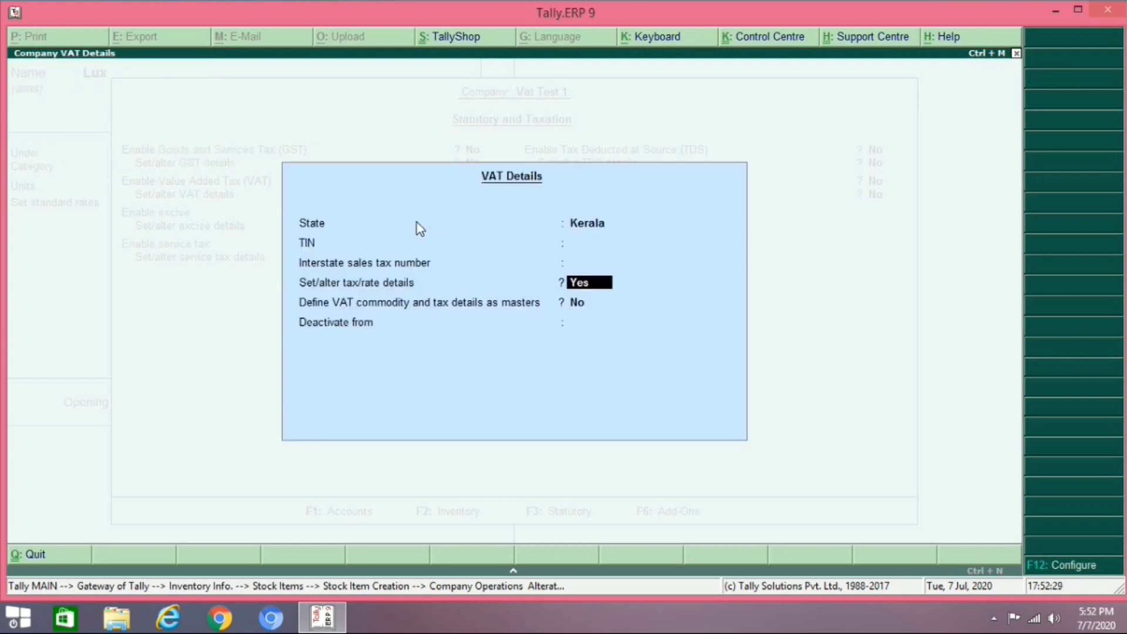
{"action": "key", "text": "Return"}
{"action": "key", "text": "BackSpace"}
{"action": "key", "text": "Escape"}
{"action": "key", "text": "y"}
Finish the VAT details with tax/rate details and VAT commodity masters set to No and no deactivation date.
{"action": "key", "text": "n"}
{"action": "key", "text": "Return"}
{"action": "key", "text": "n"}
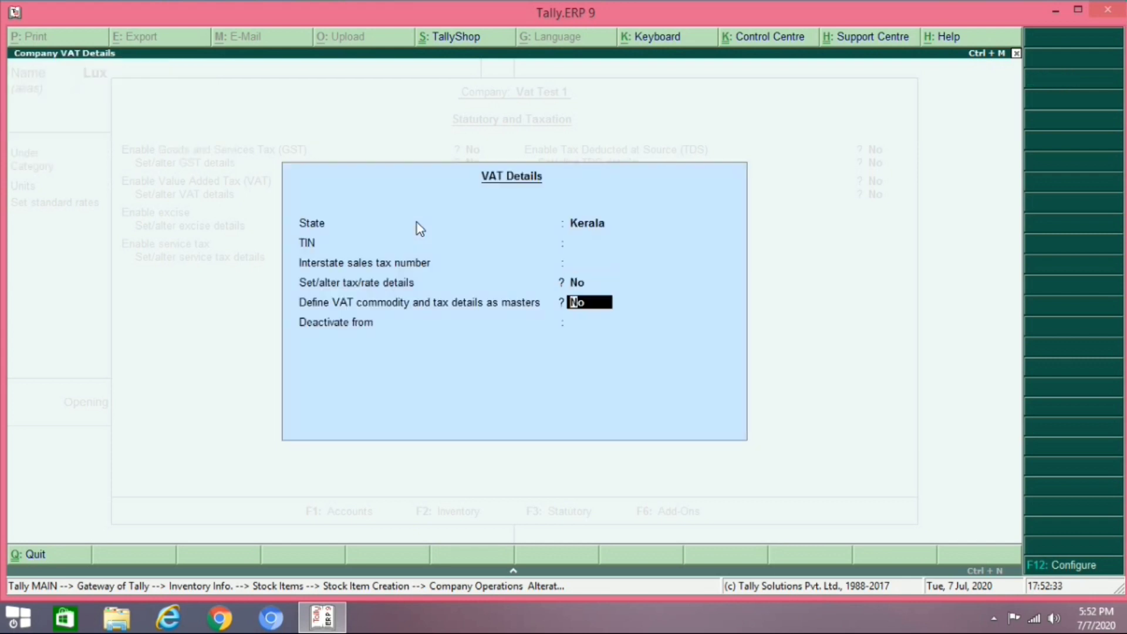
{"action": "key", "text": "Return"}
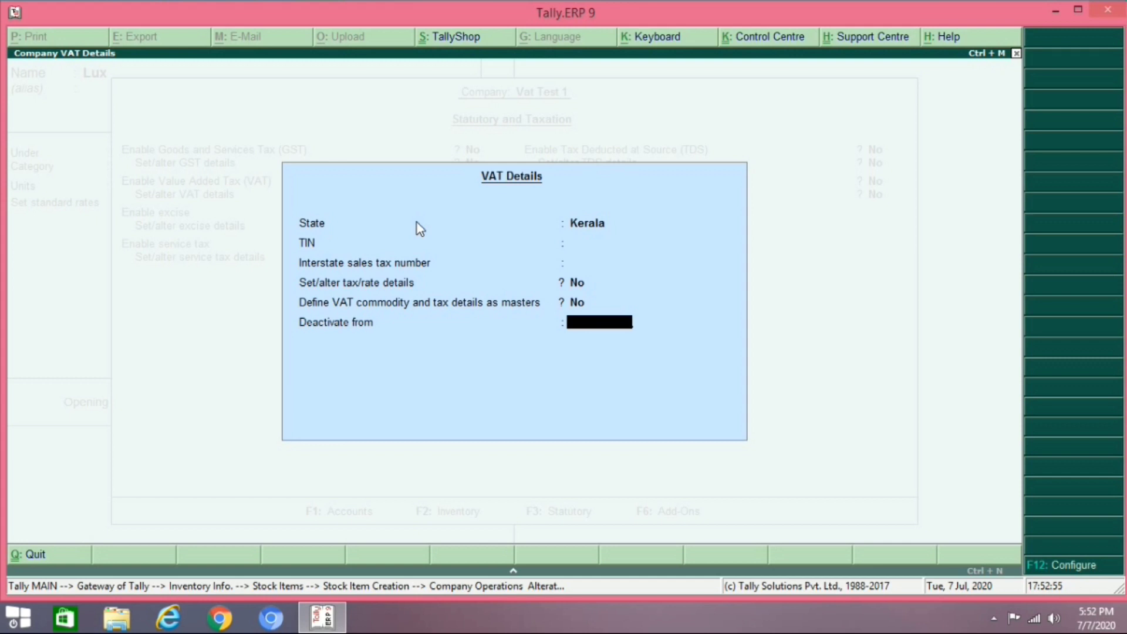
{"action": "key", "text": "Return"}
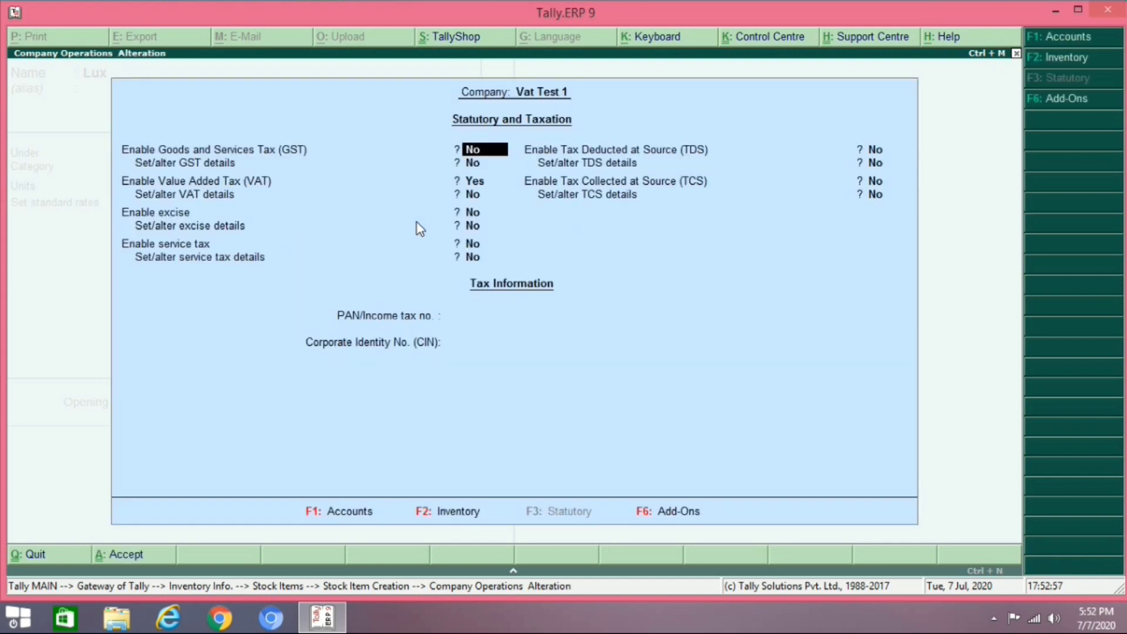
Accept the statutory and taxation features with the other taxes set to No and the tax information blank, returning to the Lux item.
{"action": "key", "text": "Return"}
{"action": "key", "text": "Return"}
{"action": "key", "text": "Return"}
{"action": "key", "text": "Return"}
{"action": "key", "text": "Return"}
{"action": "key", "text": "Return"}
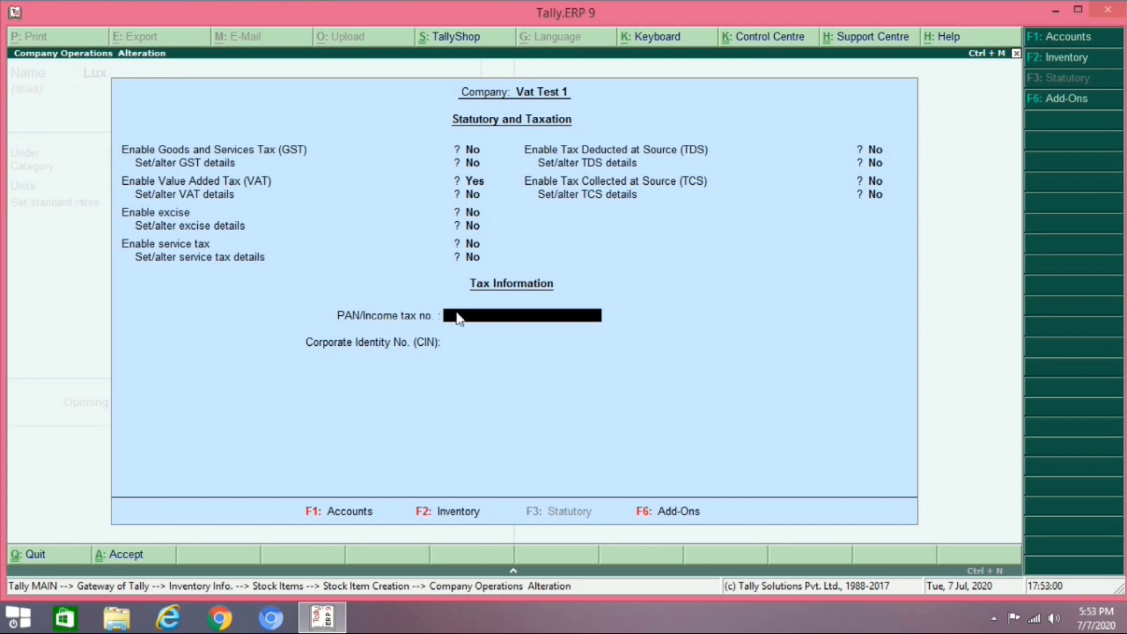
{"action": "key", "text": "Return"}
{"action": "key", "text": "Return"}
{"action": "key", "text": "Return"}
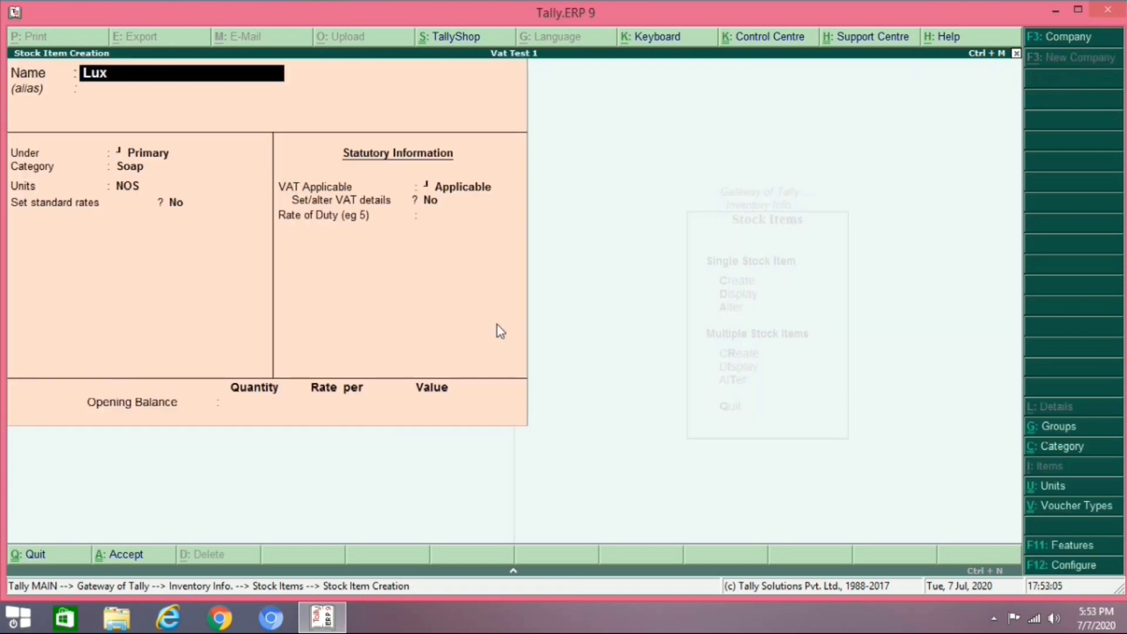
Keep the existing general details of Lux and leave VAT Applicable set to Applicable.
{"action": "key", "text": "Return"}
{"action": "key", "text": "Return"}
{"action": "key", "text": "Return"}
{"action": "key", "text": "Return"}
{"action": "key", "text": "Return"}
{"action": "key", "text": "Return"}
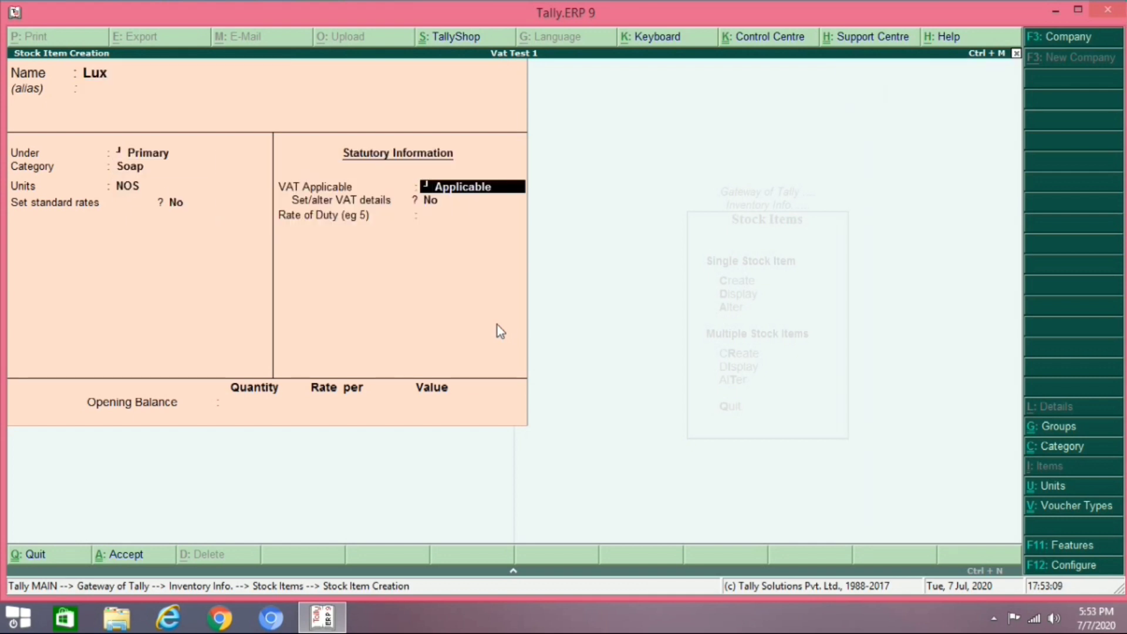
{"action": "key", "text": "Return"}
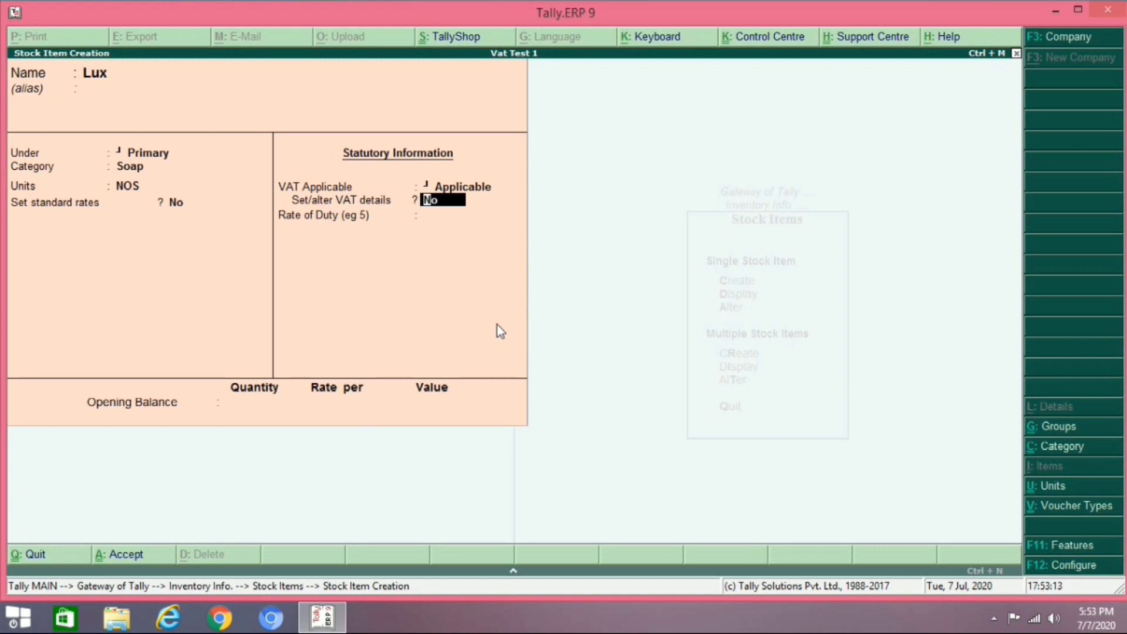
Enable altering the VAT details for Lux and set a 5% tax rate with 0% cess.
{"action": "key", "text": "y"}
{"action": "key", "text": "Return"}
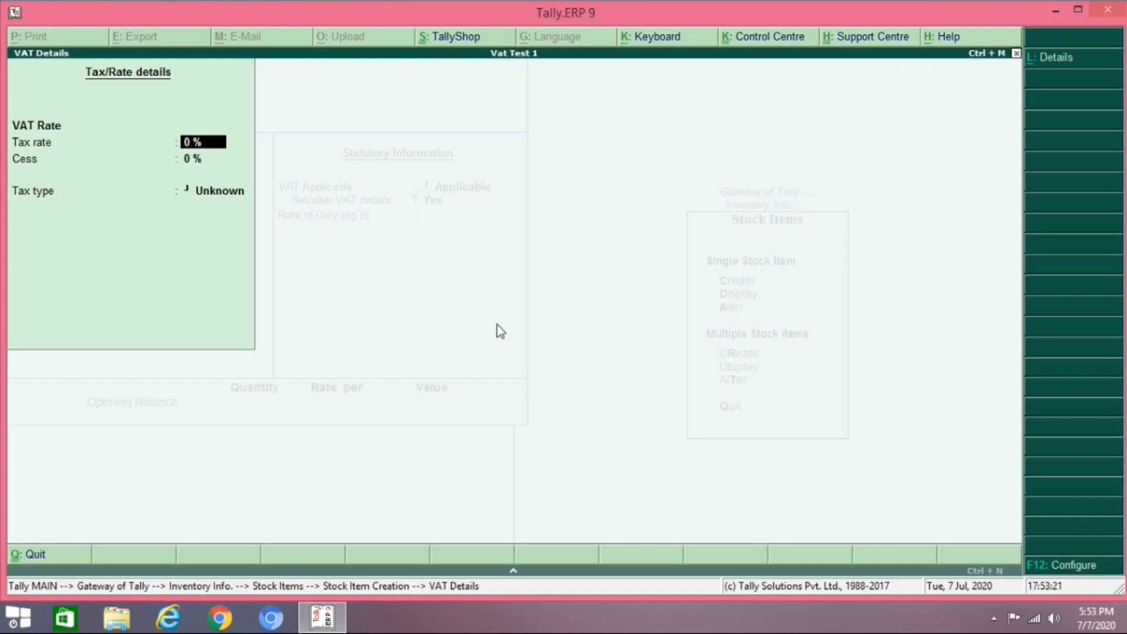
{"action": "type", "text": "5"}
{"action": "key", "text": "Return"}
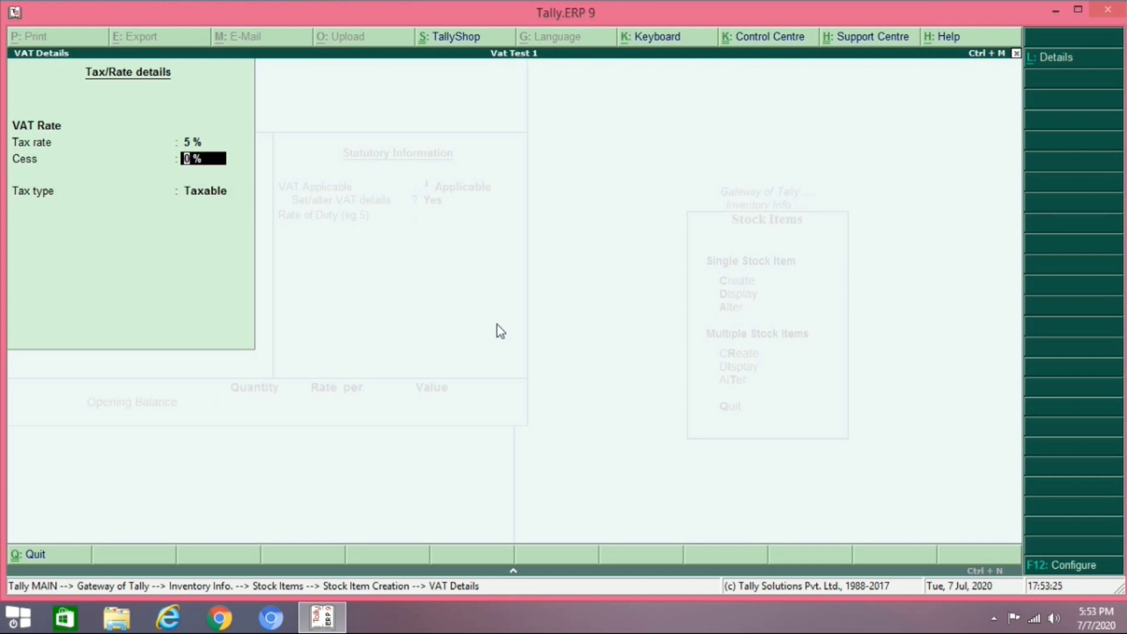
{"action": "key", "text": "Return"}
{"action": "key", "text": "Return"}
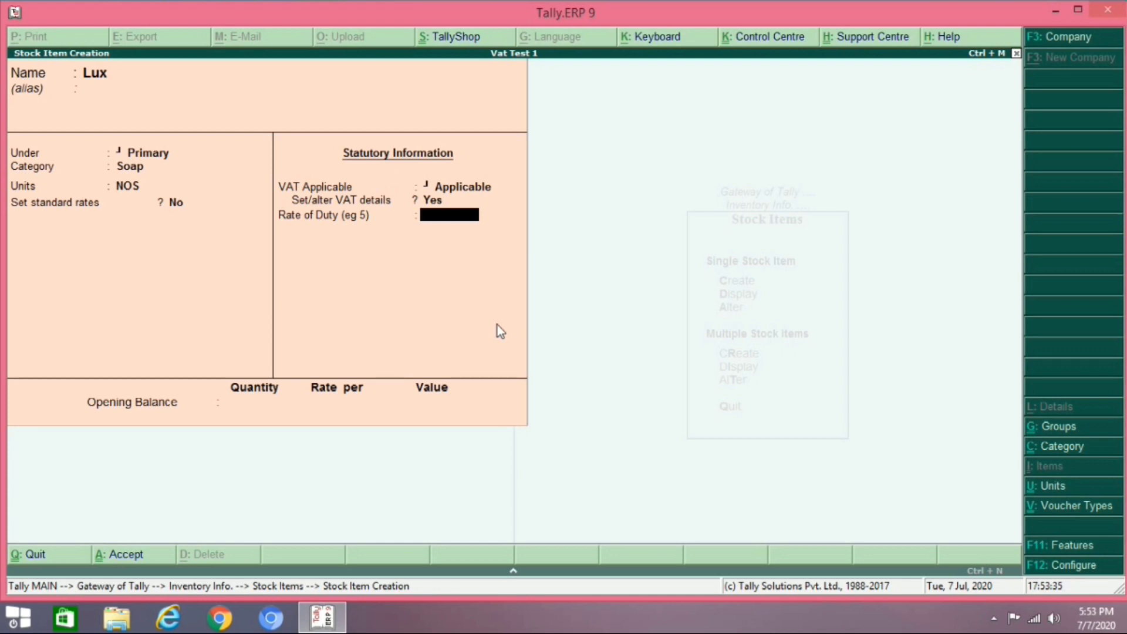
Recheck the VAT rate details of Lux and save the stock item without an opening balance.
{"action": "key", "text": "BackSpace"}
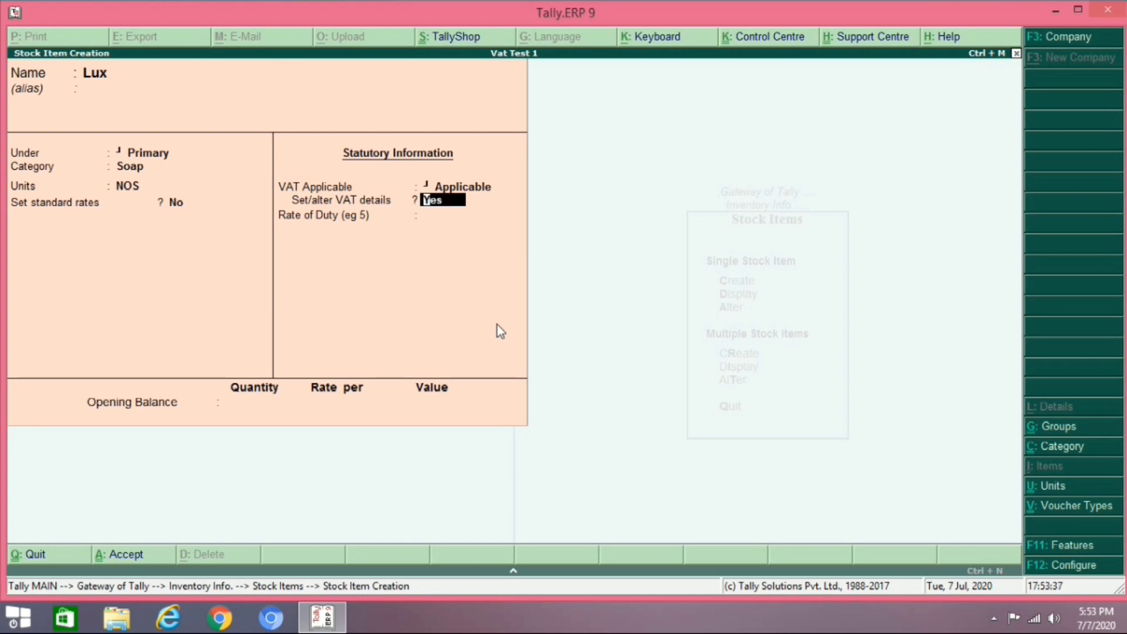
{"action": "key", "text": "Return"}
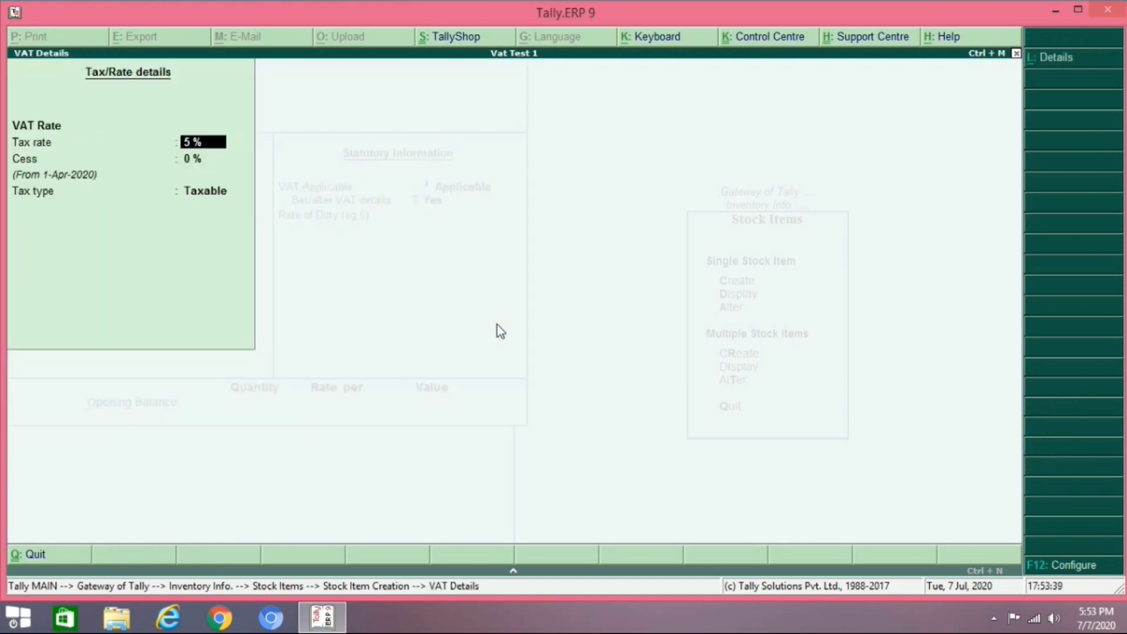
{"action": "key", "text": "Return"}
{"action": "key", "text": "Return"}
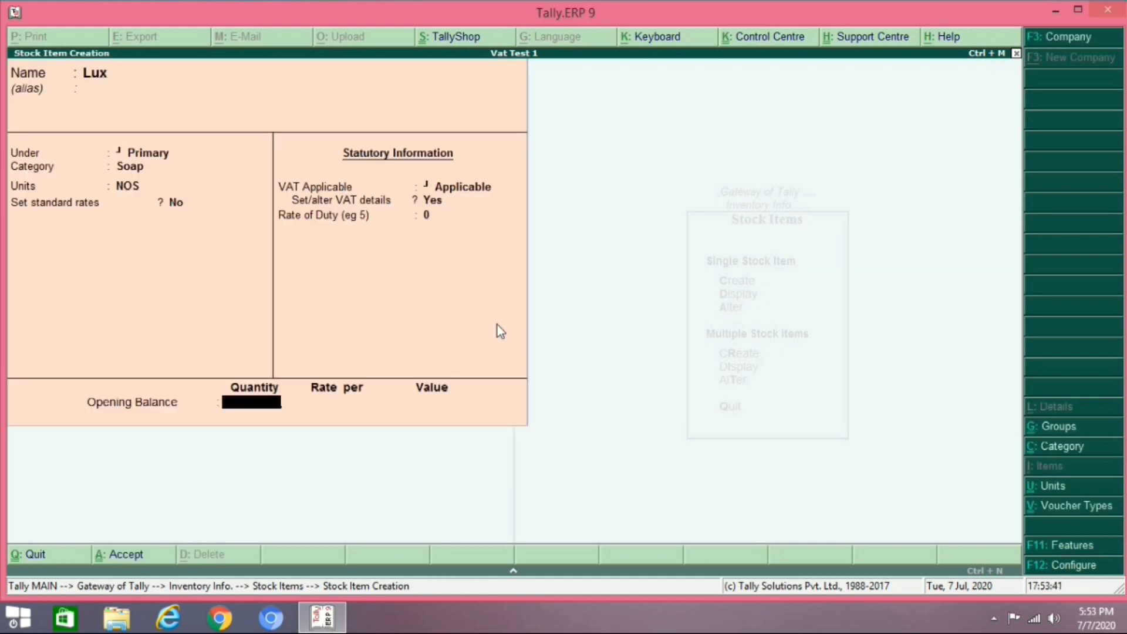
{"action": "key", "text": "Return"}
{"action": "key", "text": "Return"}
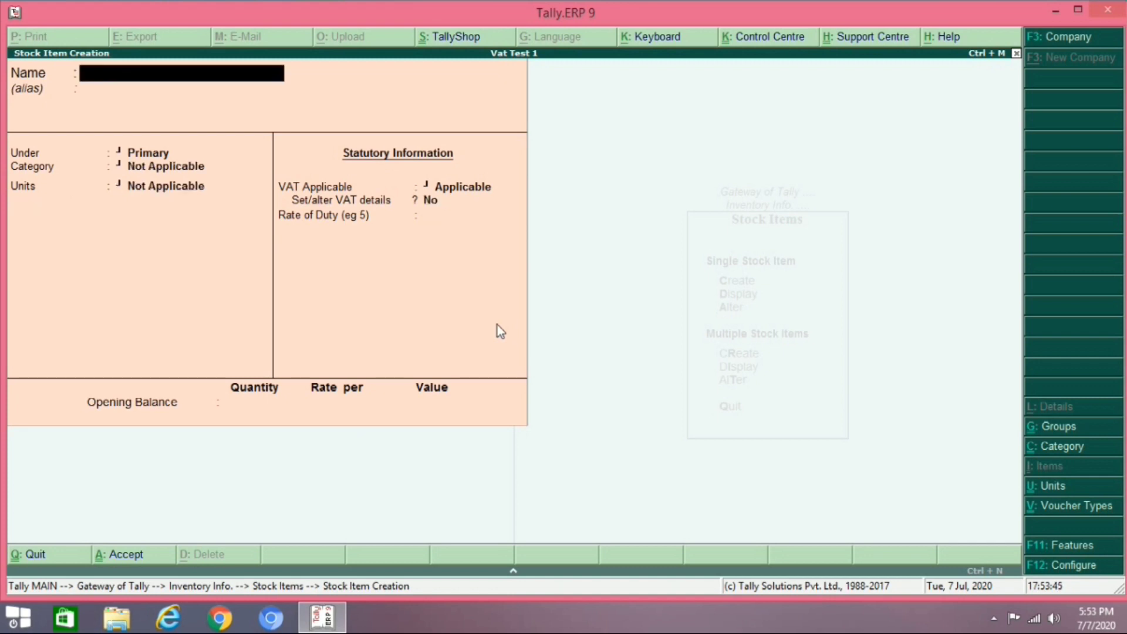
Start a stock item named Clinic Plus under Primary with the category Shampoo and the unit NOS.
{"action": "type", "text": "Clinic Plus"}
{"action": "key", "text": "Return"}
{"action": "key", "text": "Return"}
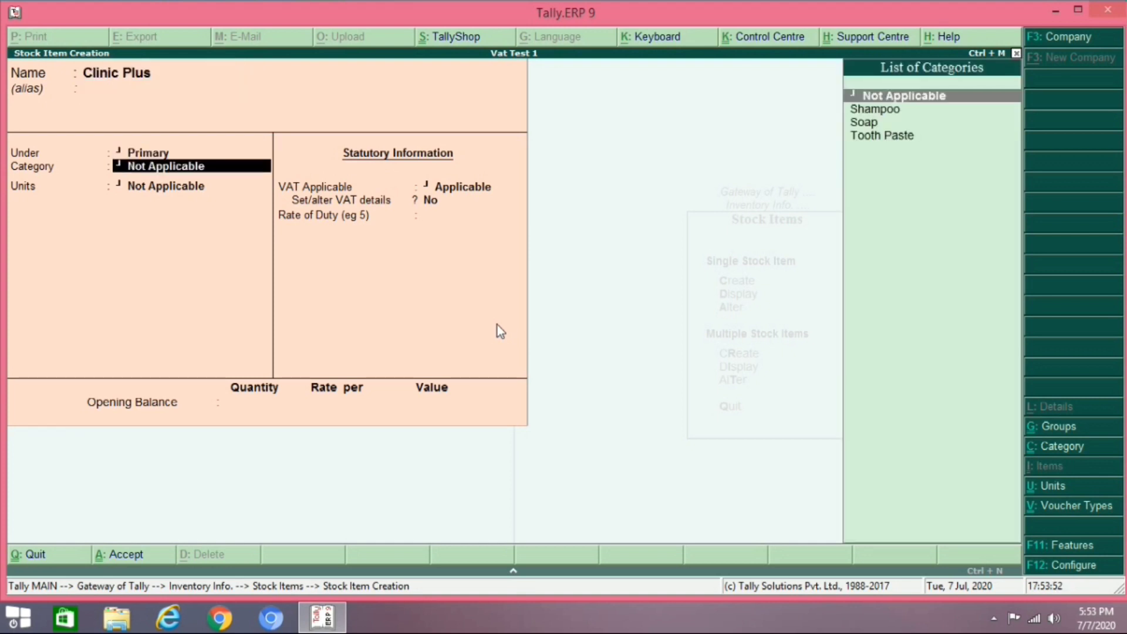
{"action": "key", "text": "Down"}
{"action": "key", "text": "Return"}
{"action": "key", "text": "Down"}
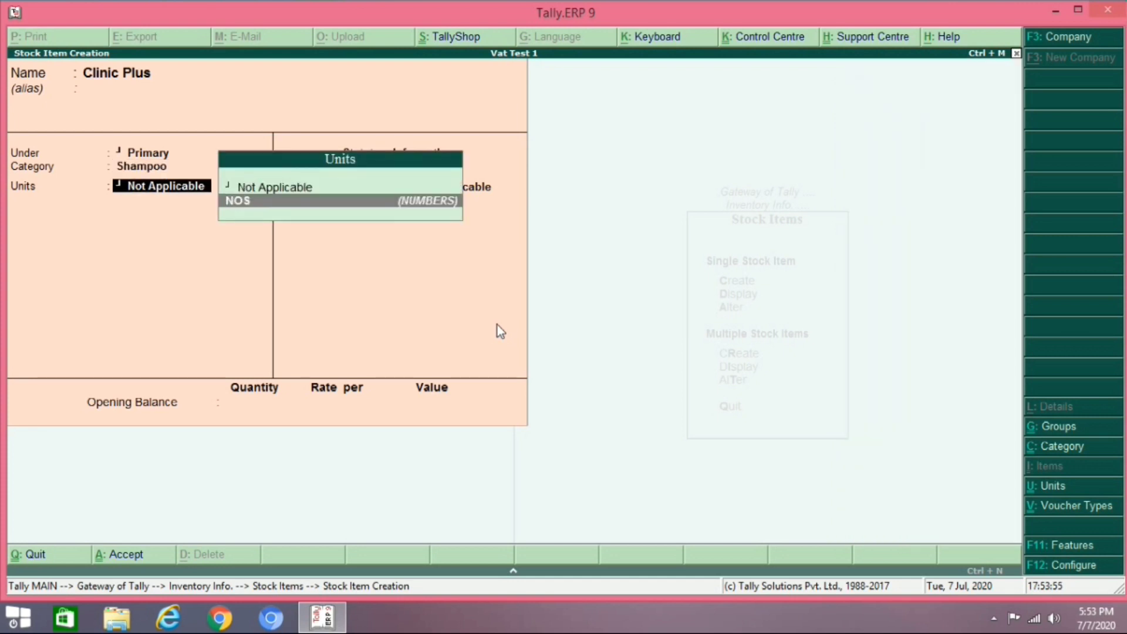
{"action": "key", "text": "Return"}
Enable standard rates for Clinic Plus and enter a standard cost of 20 and a selling price of 22 per NOS from 1-Apr-2020.
{"action": "key", "text": "y"}
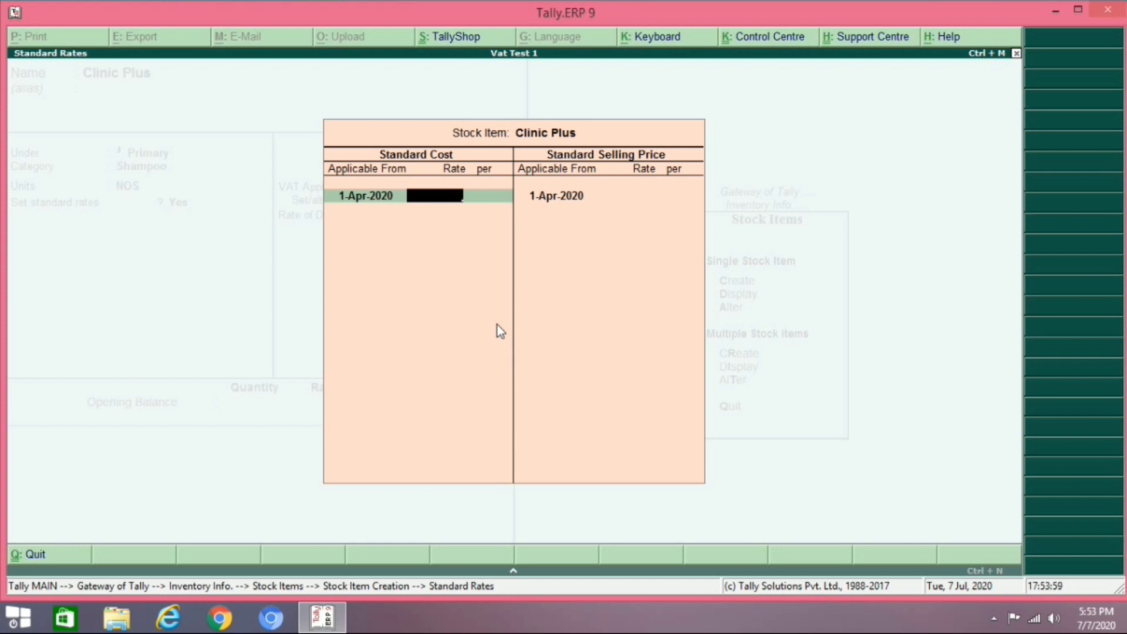
{"action": "type", "text": "20"}
{"action": "key", "text": "Return"}
{"action": "key", "text": "Return"}
{"action": "key", "text": "Return"}
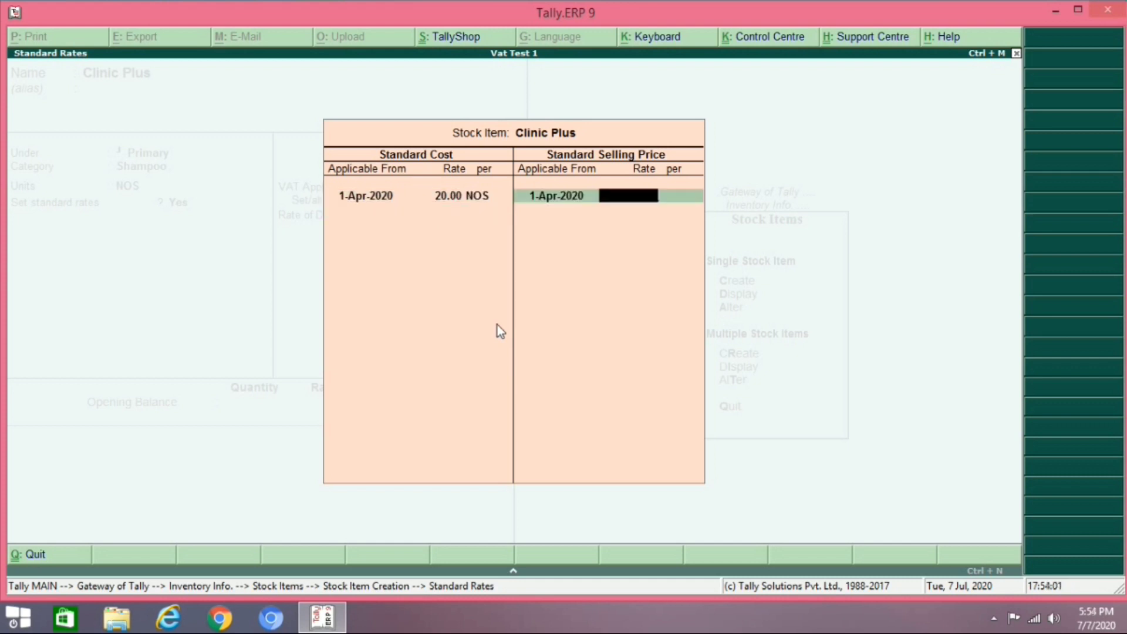
{"action": "type", "text": "22"}
{"action": "key", "text": "Return"}
{"action": "key", "text": "Return"}
{"action": "key", "text": "Return"}
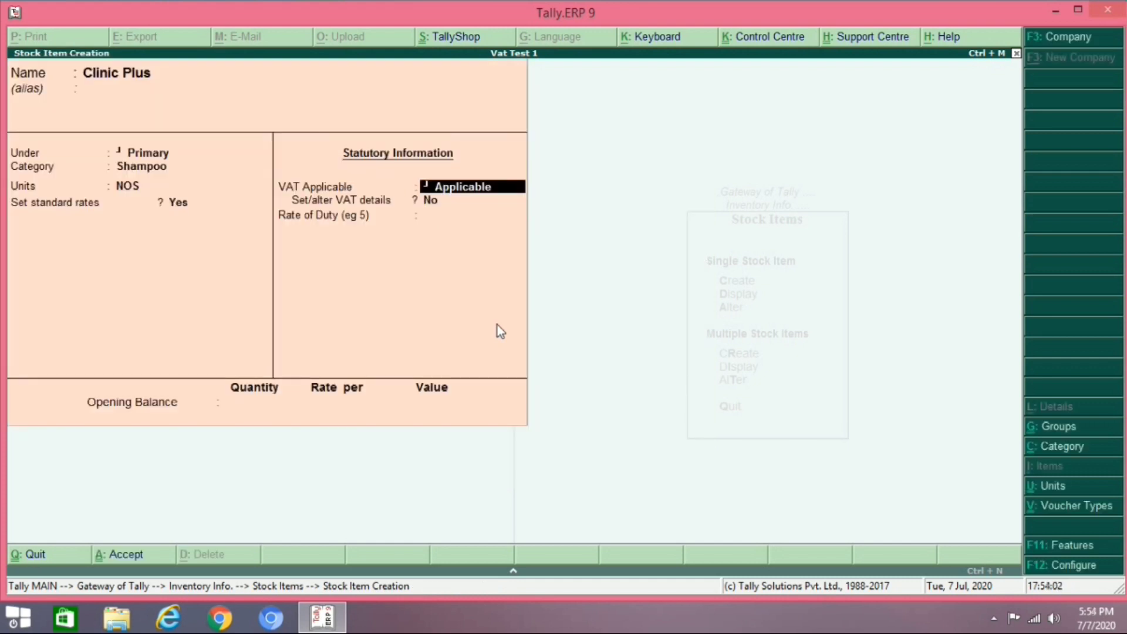
Enable altering the VAT details for Clinic Plus and save the stock item without an opening balance.
{"action": "key", "text": "Return"}
{"action": "type", "text": "y"}
{"action": "key", "text": "Return"}
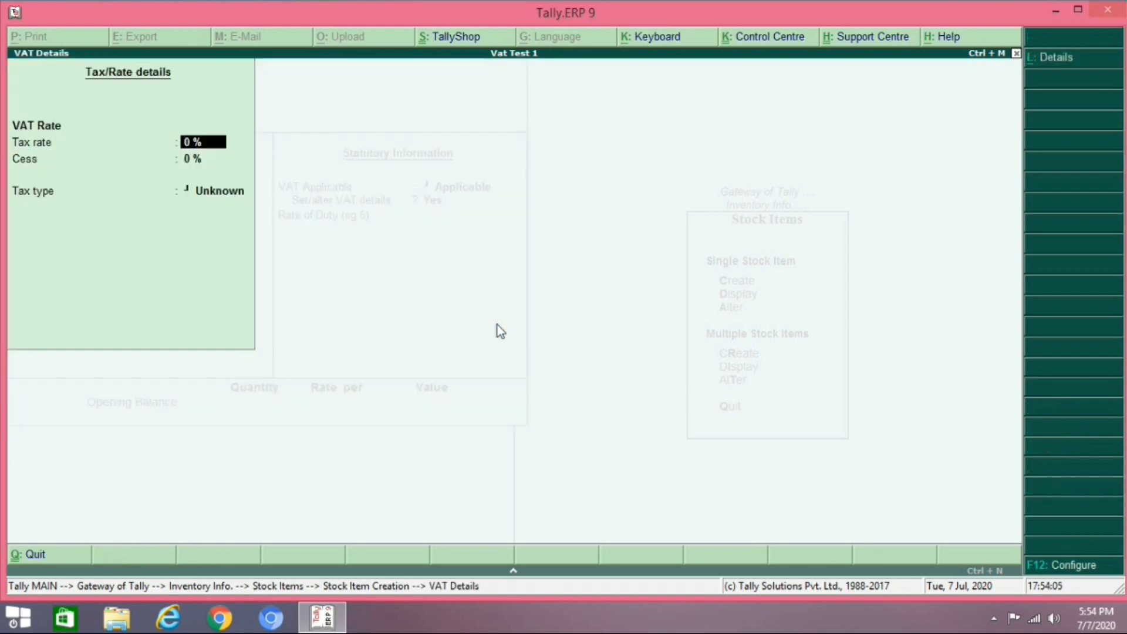
{"action": "key", "text": "Return"}
{"action": "key", "text": "Return"}
{"action": "key", "text": "Return"}
{"action": "key", "text": "Return"}
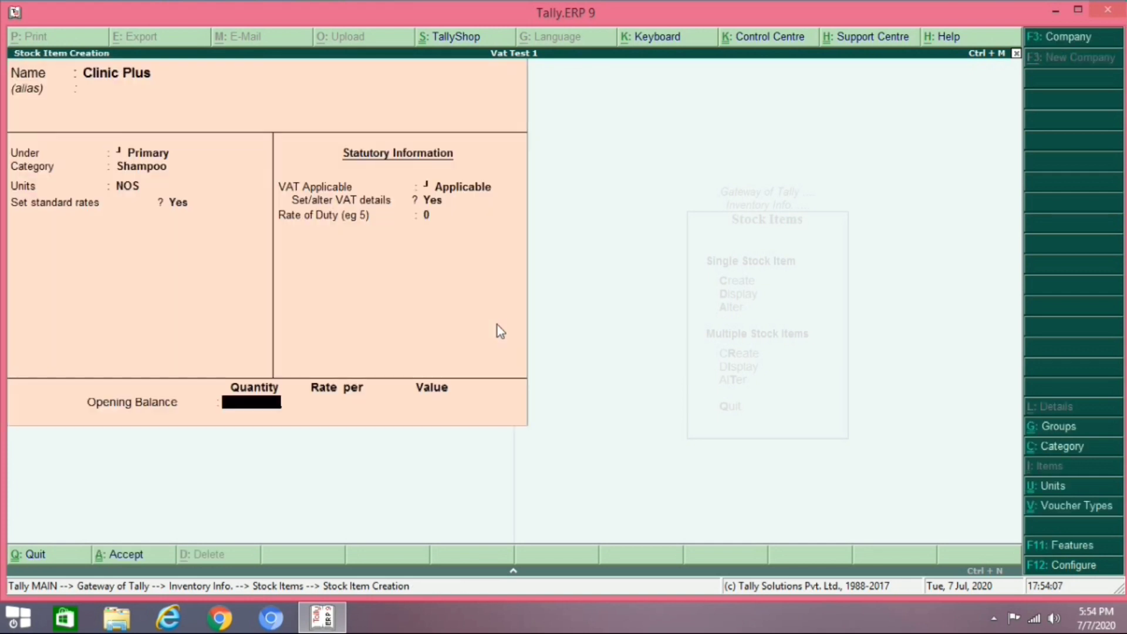
{"action": "key", "text": "Return"}
{"action": "key", "text": "Return"}
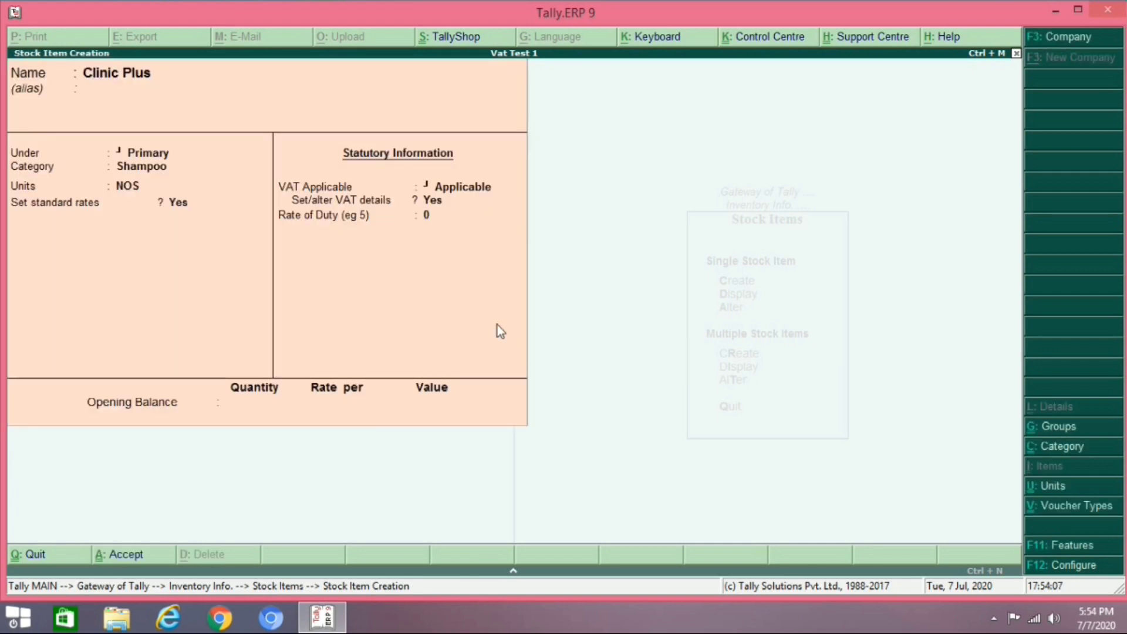
Start a stock item named Colgate under Primary with the category Tooth Paste and the unit NOS.
{"action": "type", "text": "Colgate"}
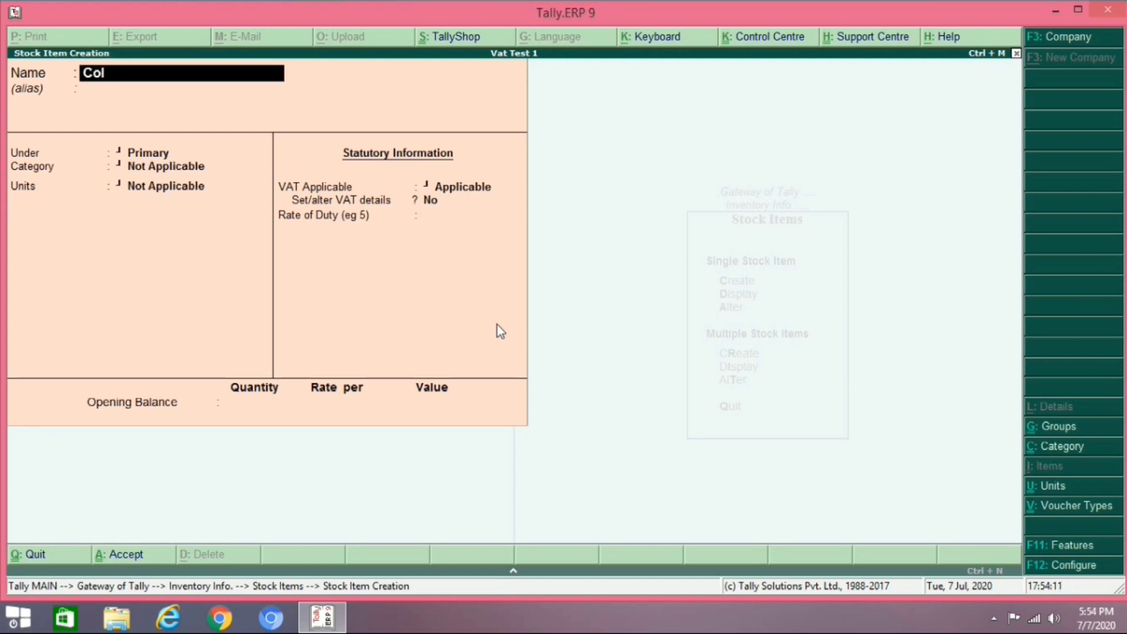
{"action": "key", "text": "Return"}
{"action": "key", "text": "Return"}
{"action": "key", "text": "Return"}
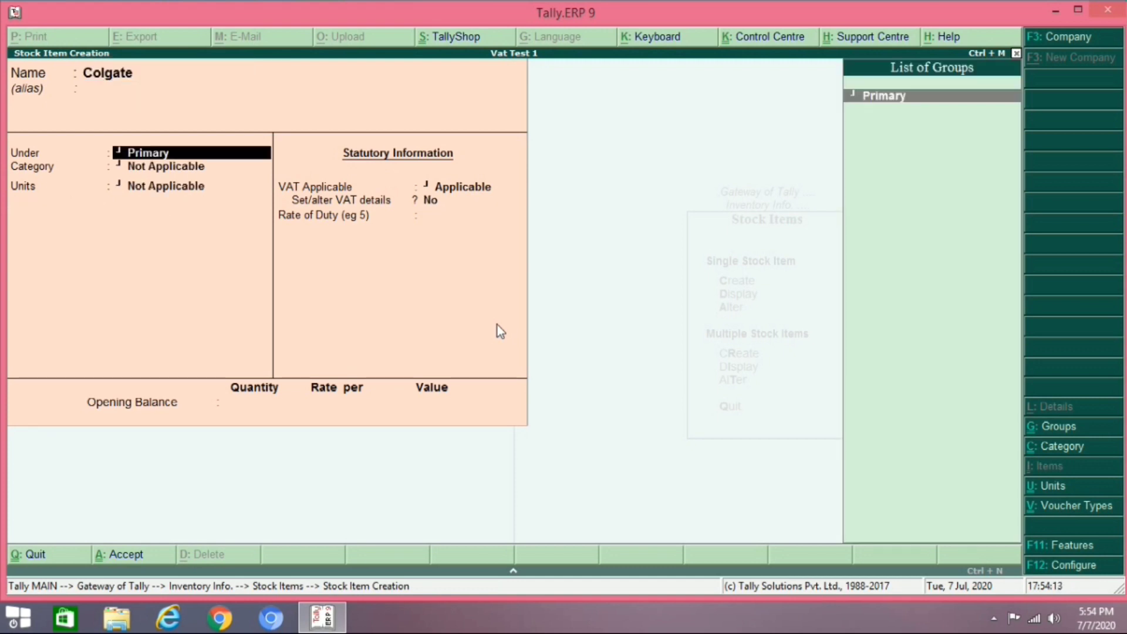
{"action": "key", "text": "Down"}
{"action": "key", "text": "Down"}
{"action": "key", "text": "Down"}
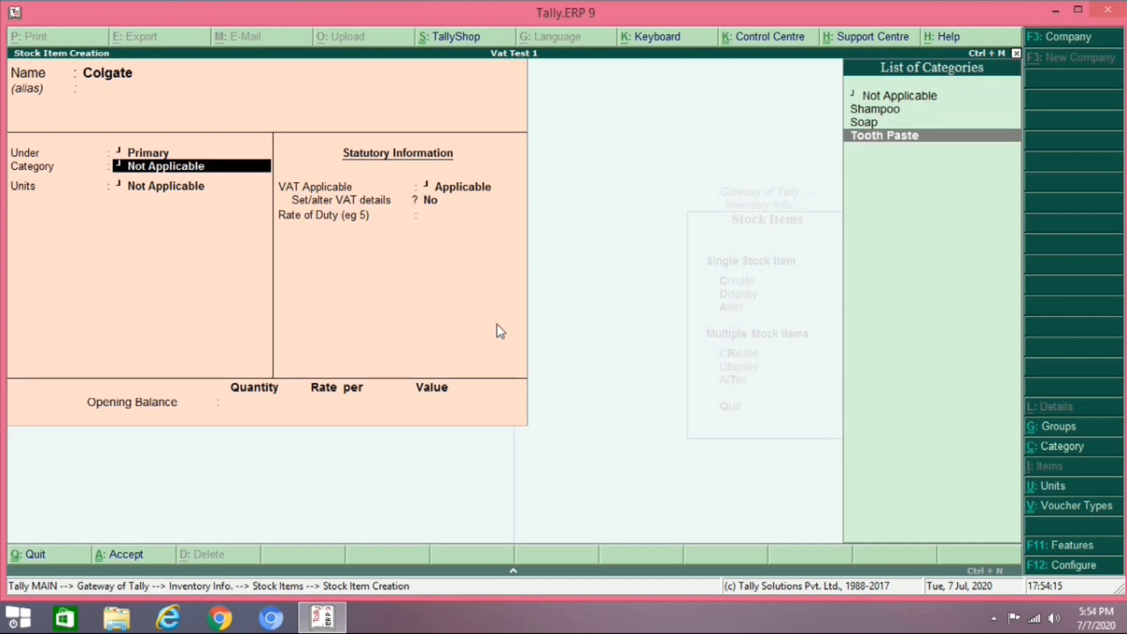
{"action": "key", "text": "Return"}
{"action": "key", "text": "Down"}
{"action": "key", "text": "Return"}
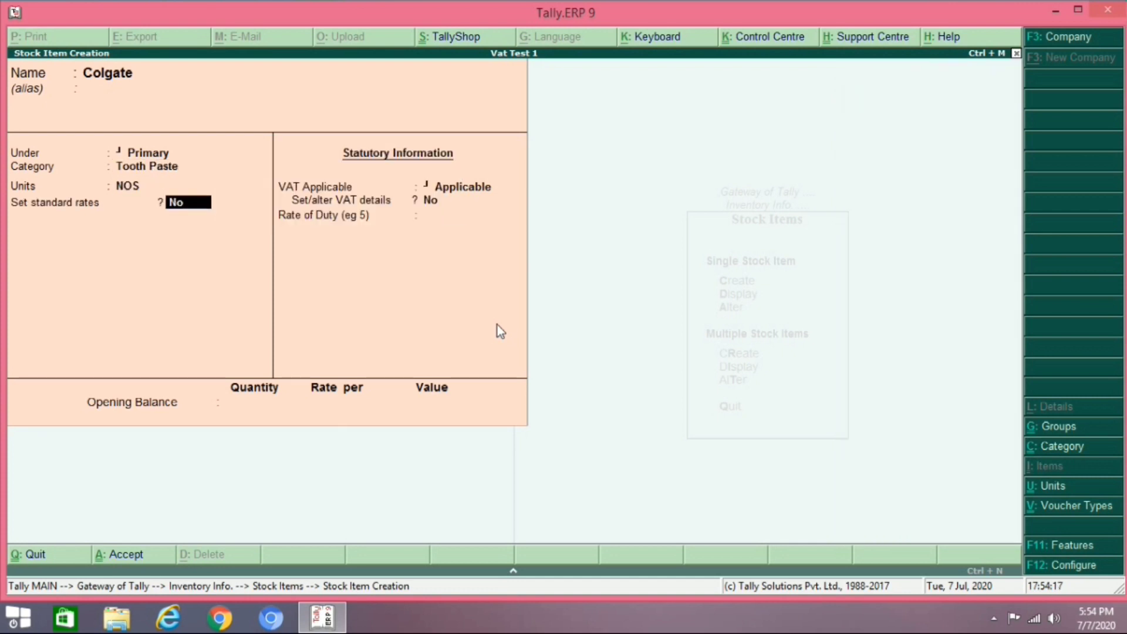
Enable standard rates for Colgate and enter a standard cost of 17 and a selling price of 22 per NOS from 1-Apr-2020.
{"action": "type", "text": "y"}
{"action": "key", "text": "Return"}
{"action": "key", "text": "Return"}
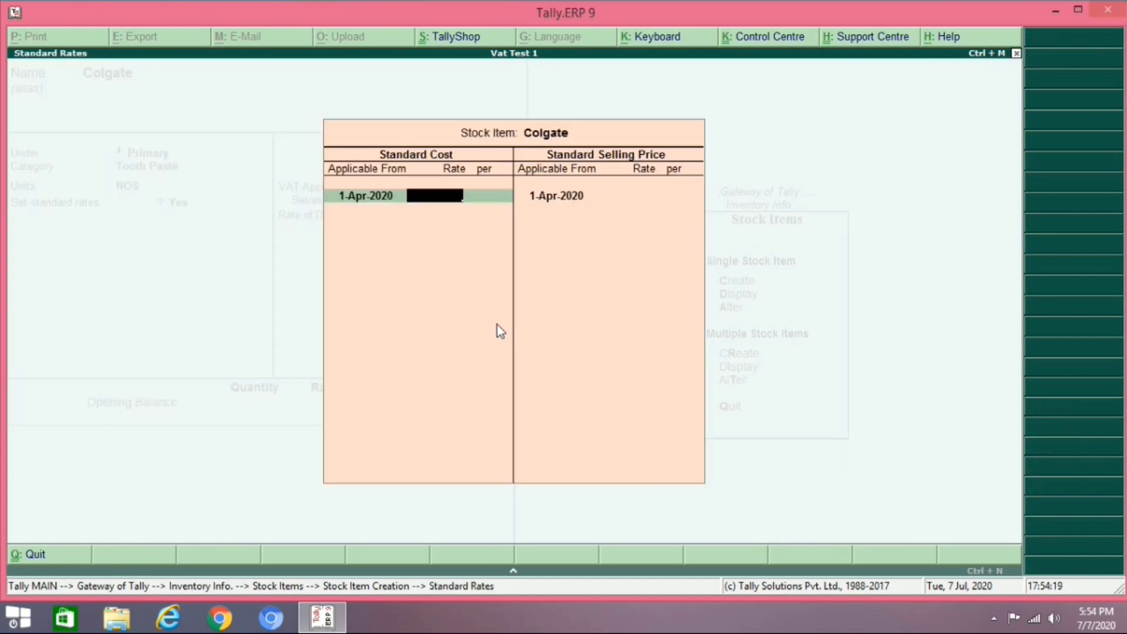
{"action": "type", "text": "17"}
{"action": "key", "text": "Return"}
{"action": "key", "text": "Return"}
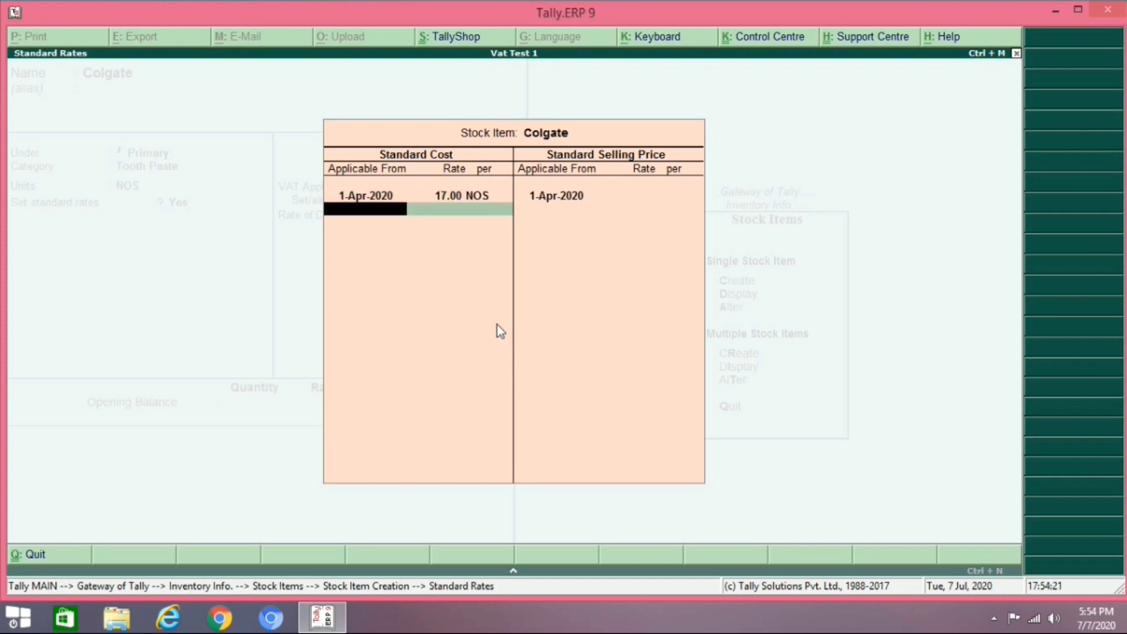
{"action": "key", "text": "Return"}
{"action": "key", "text": "Return"}
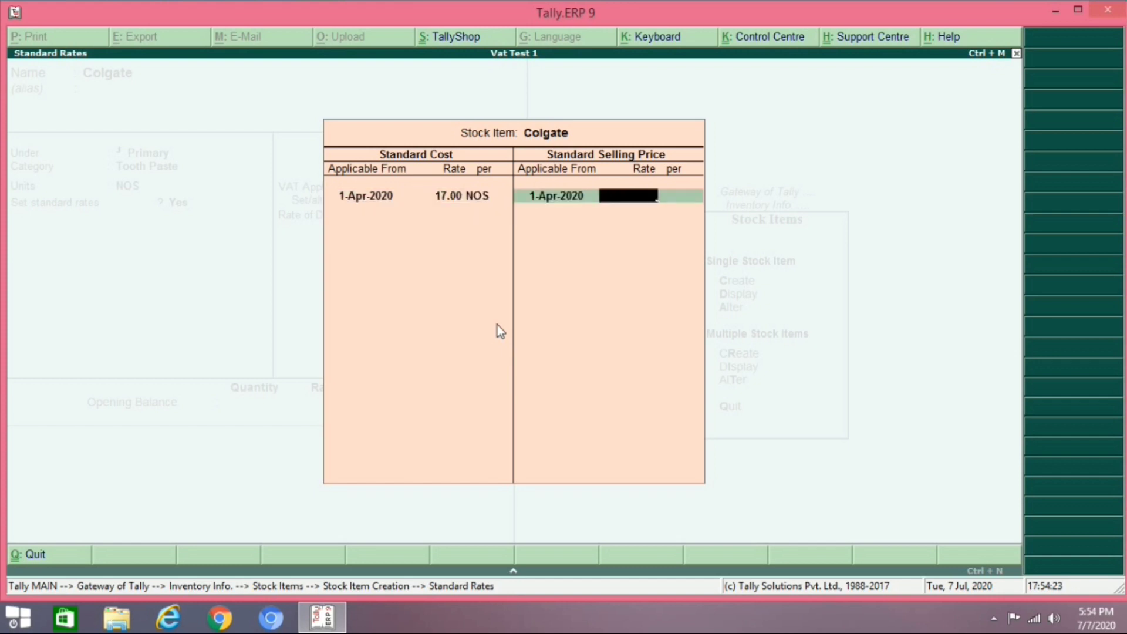
{"action": "type", "text": "22"}
{"action": "key", "text": "Return"}
{"action": "key", "text": "Return"}
{"action": "key", "text": "Return"}
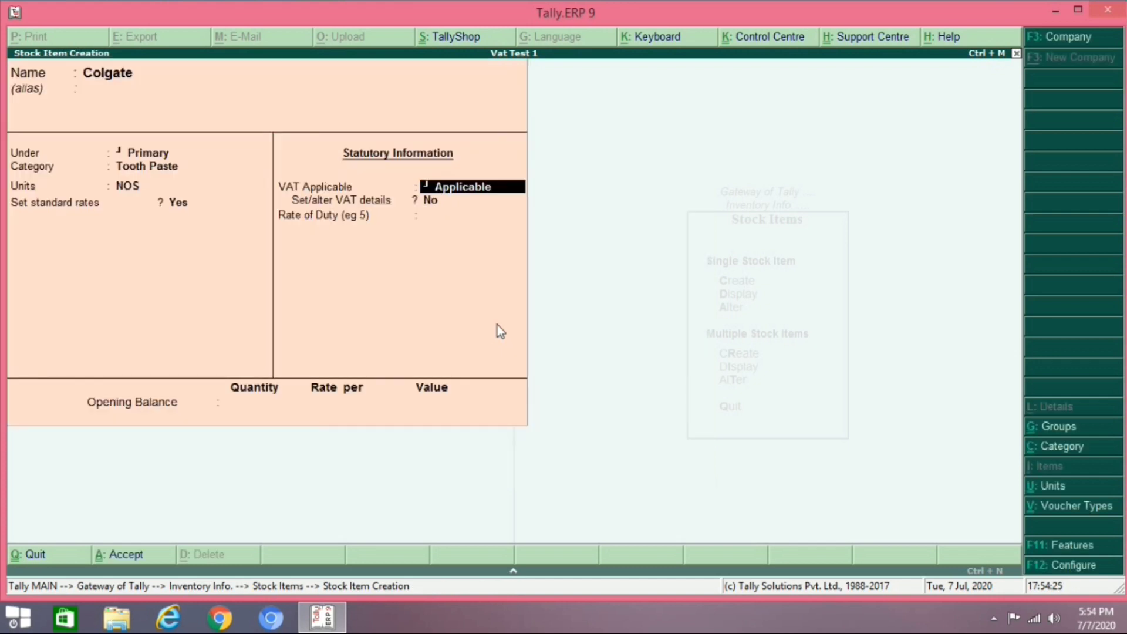
Set a 5% tax rate in the VAT details of Colgate and save the stock item without an opening balance.
{"action": "key", "text": "Return"}
{"action": "type", "text": "y"}
{"action": "key", "text": "Return"}
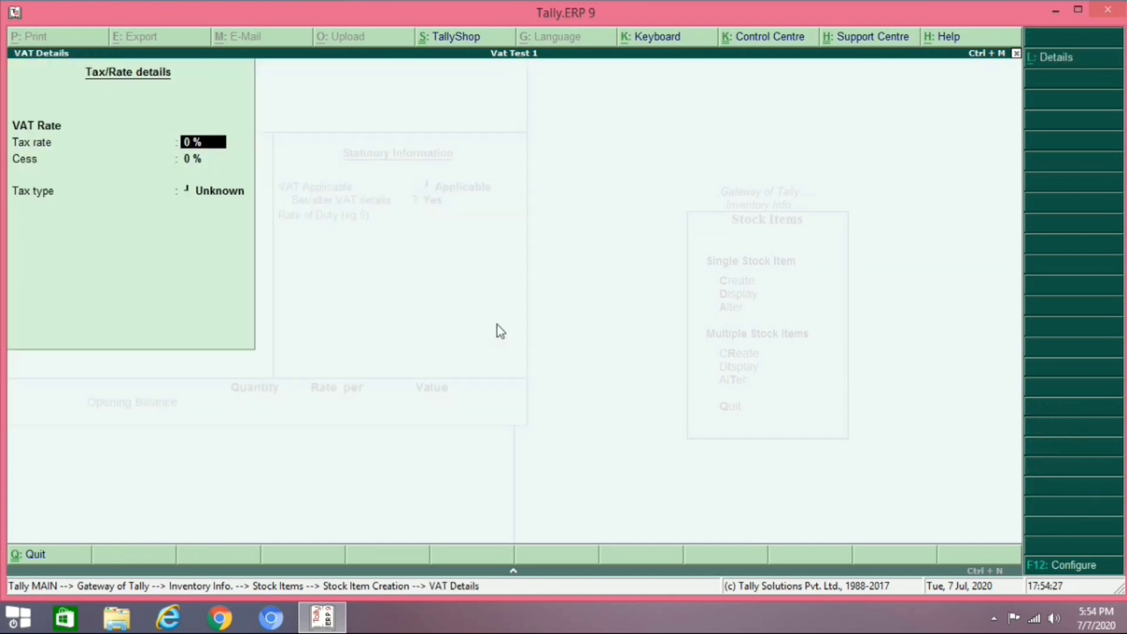
{"action": "key", "text": "Return"}
{"action": "key", "text": "BackSpace"}
{"action": "type", "text": "5"}
{"action": "key", "text": "Return"}
{"action": "key", "text": "Return"}
{"action": "key", "text": "Return"}
{"action": "key", "text": "Return"}
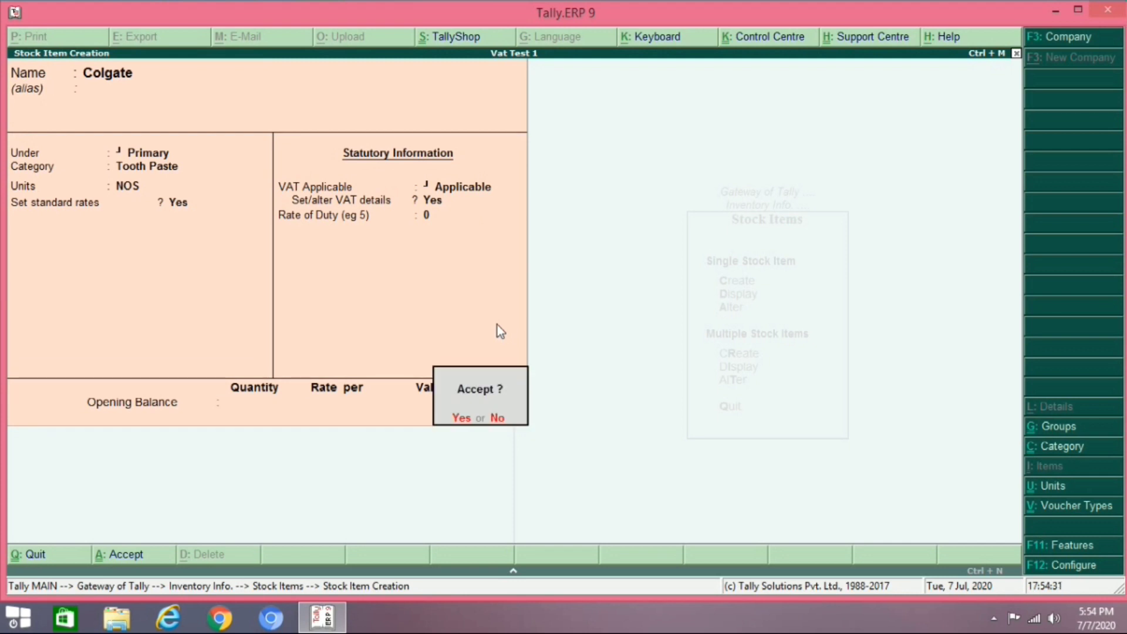
{"action": "key", "text": "Return"}
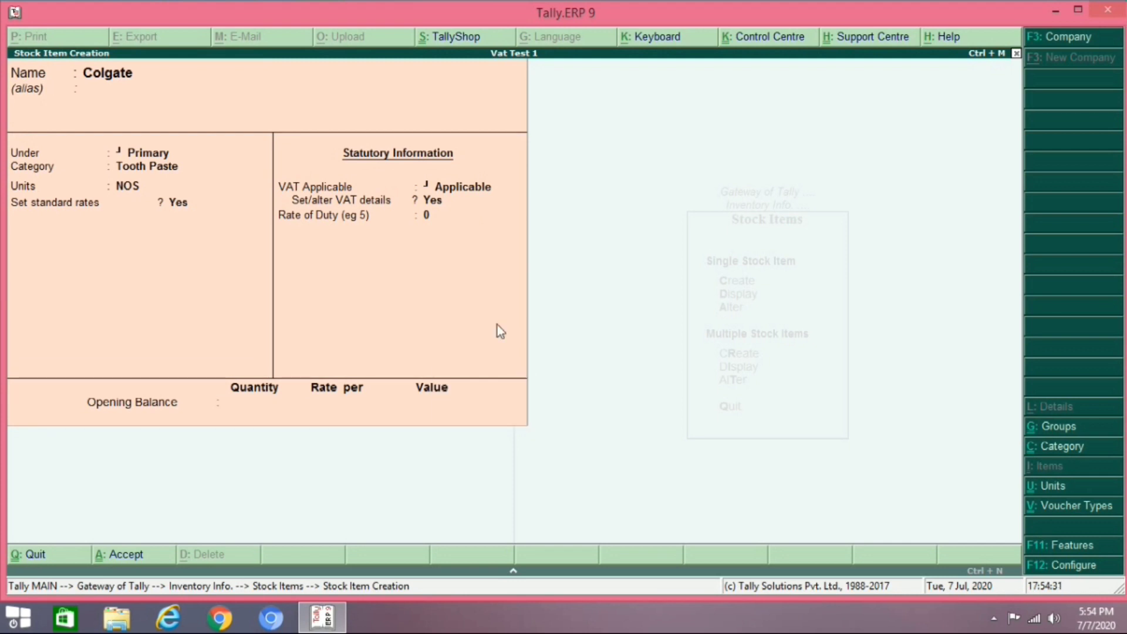
Leave stock item creation and return to the Gateway of Tally.
{"action": "key", "text": "Escape"}
{"action": "key", "text": "Return"}
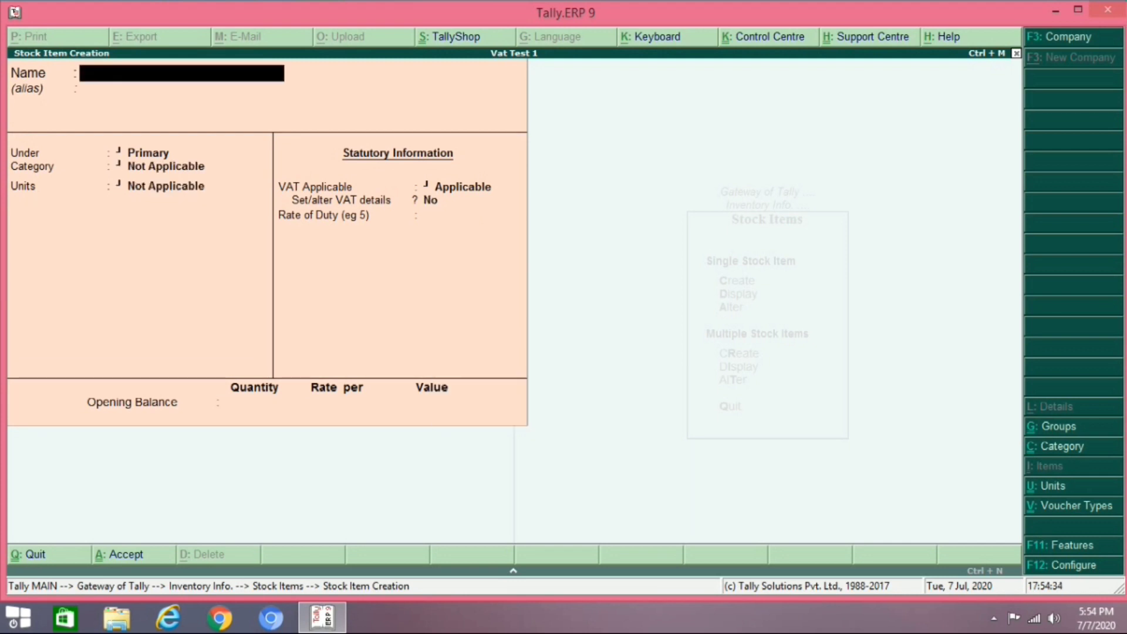
{"action": "key", "text": "Escape"}
{"action": "key", "text": "Escape"}
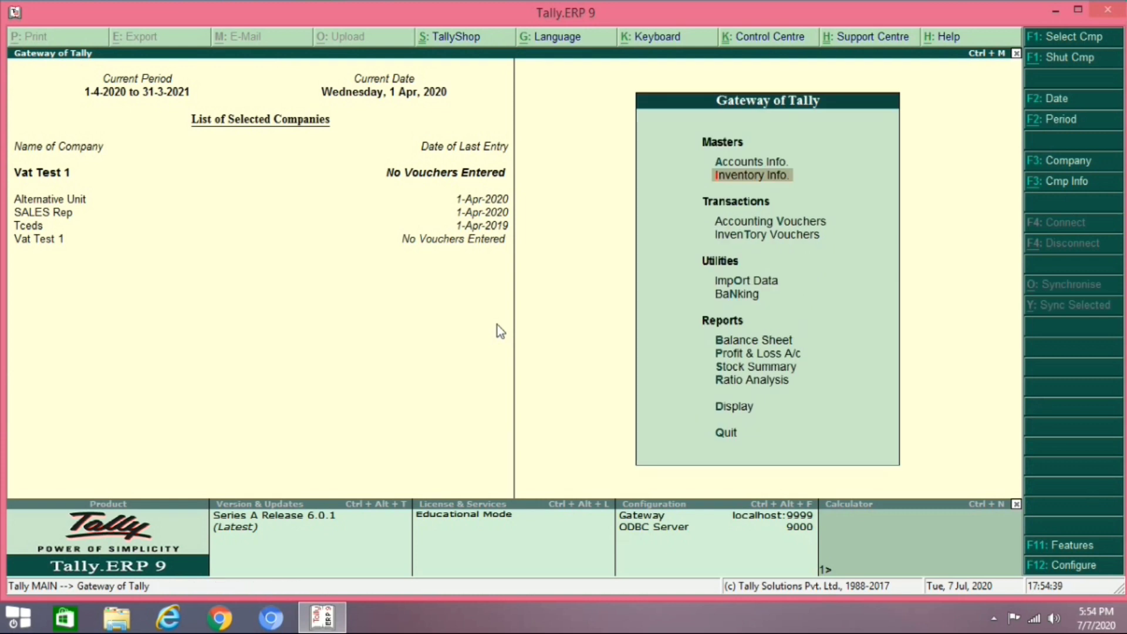
Open a new purchase voucher among the accounting vouchers and review its purchase invoice configuration.
{"action": "key", "text": "Down"}
{"action": "key", "text": "Down"}
{"action": "key", "text": "Up"}
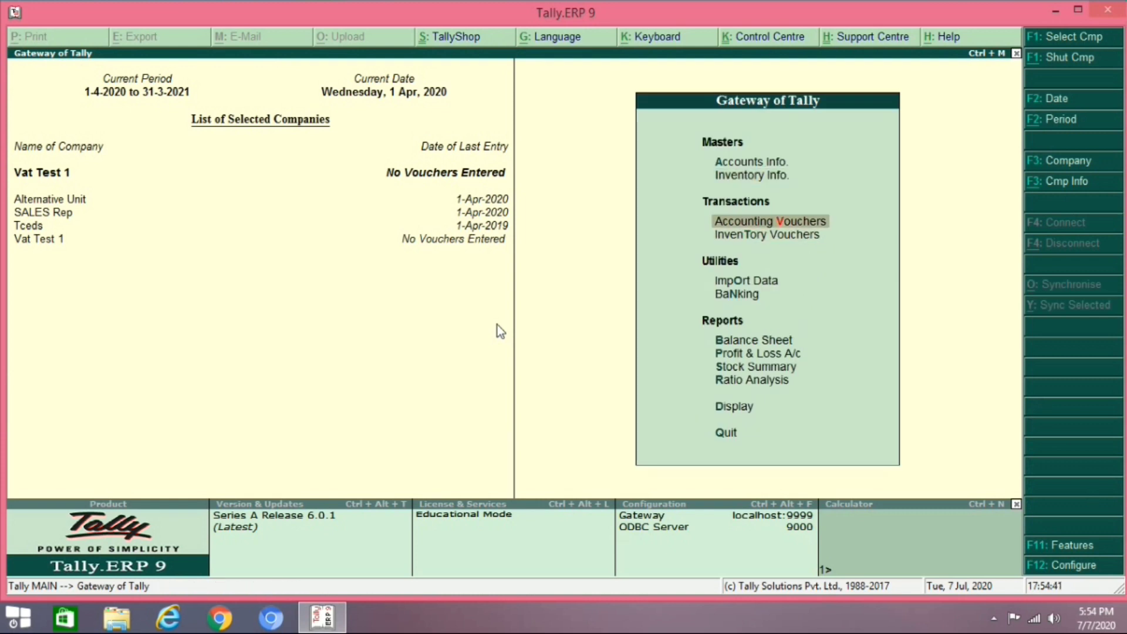
{"action": "key", "text": "Return"}
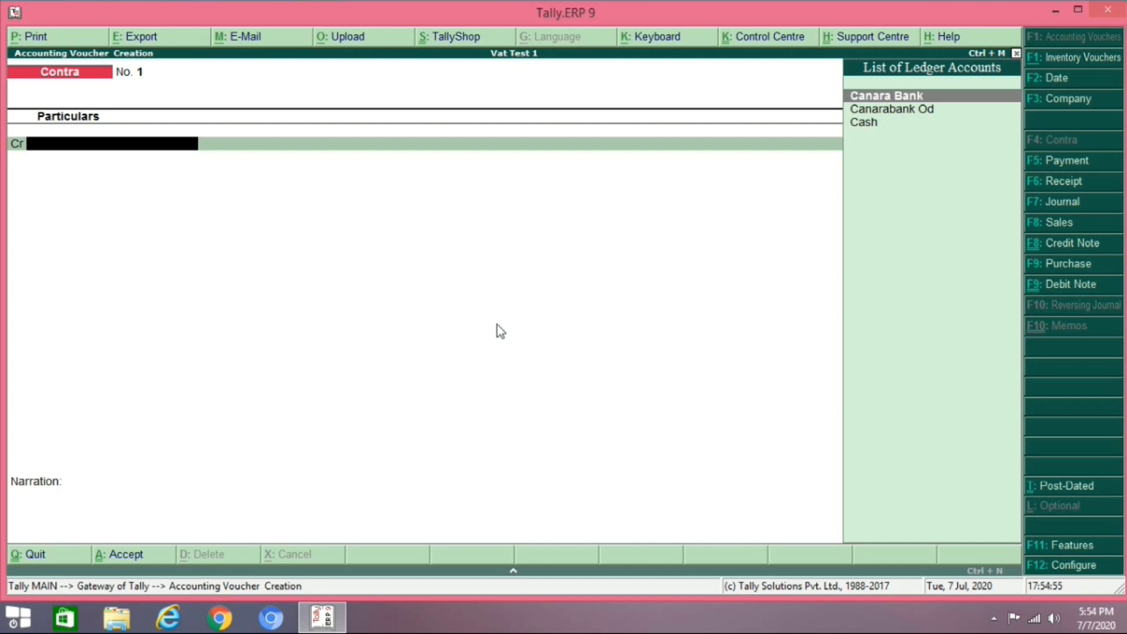
{"action": "key", "text": "Escape"}
{"action": "key", "text": "y"}
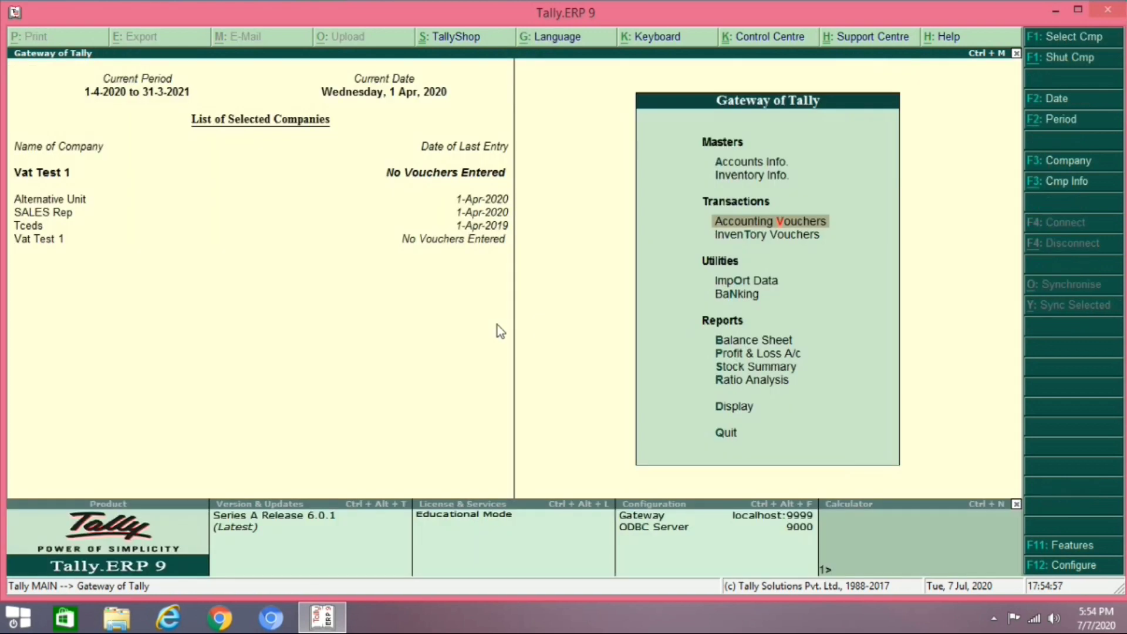
{"action": "key", "text": "Return"}
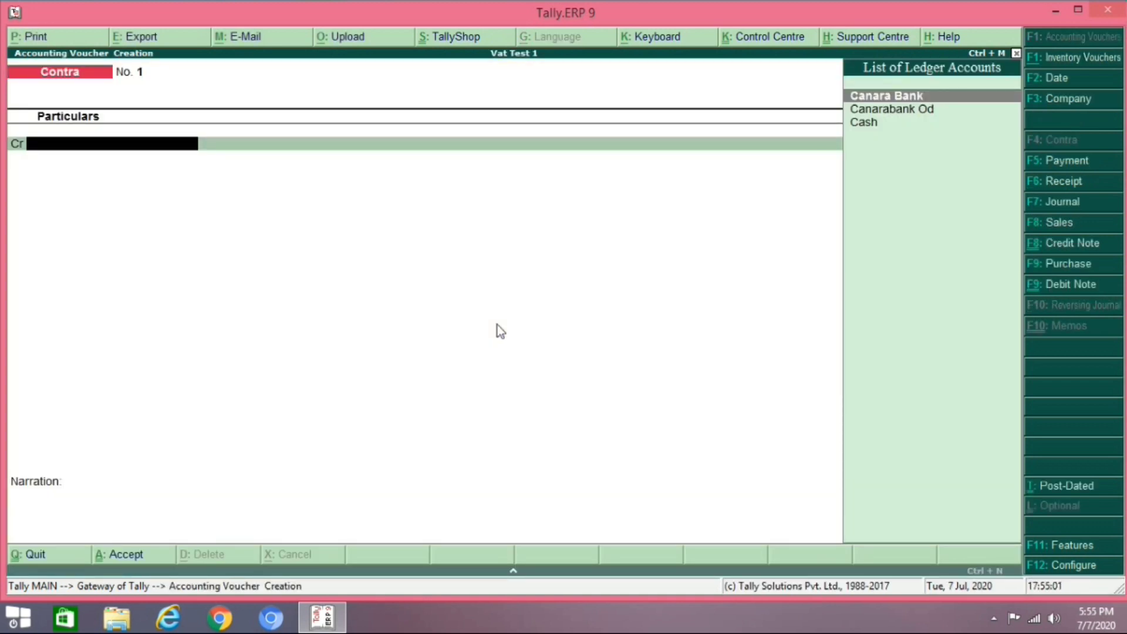
{"action": "key", "text": "F9"}
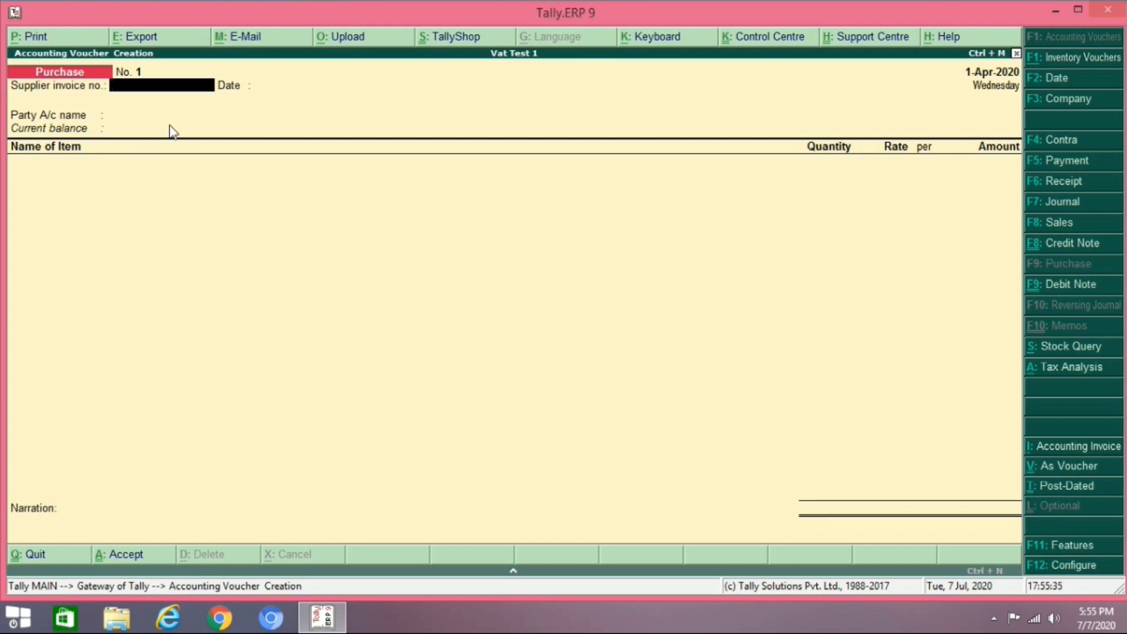
{"action": "key", "text": "F12"}
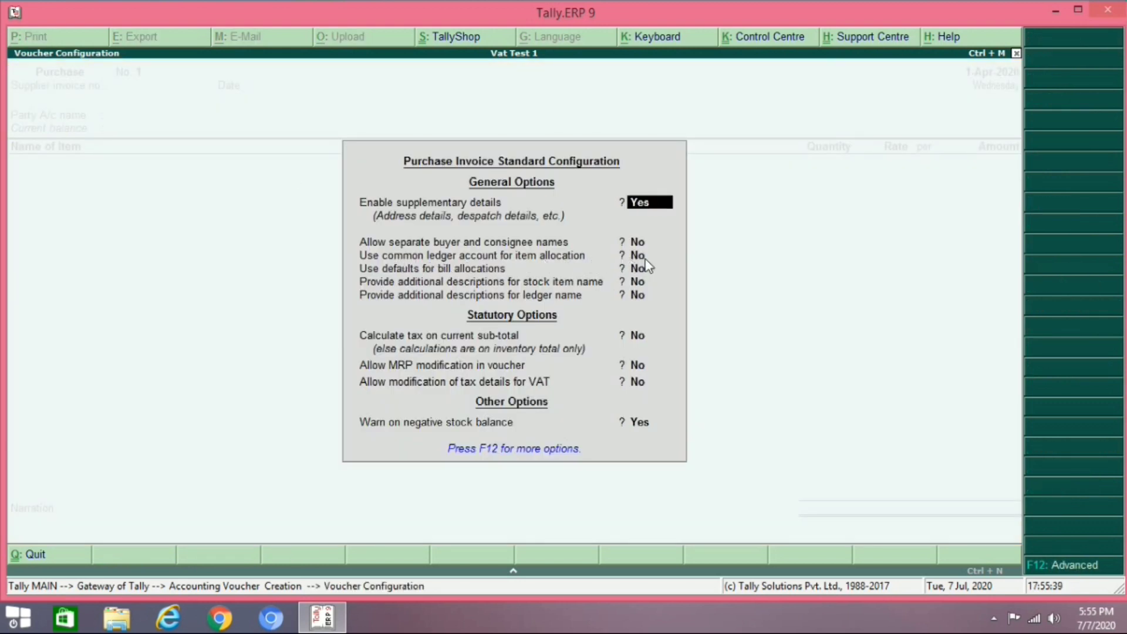
{"action": "key", "text": "Escape"}
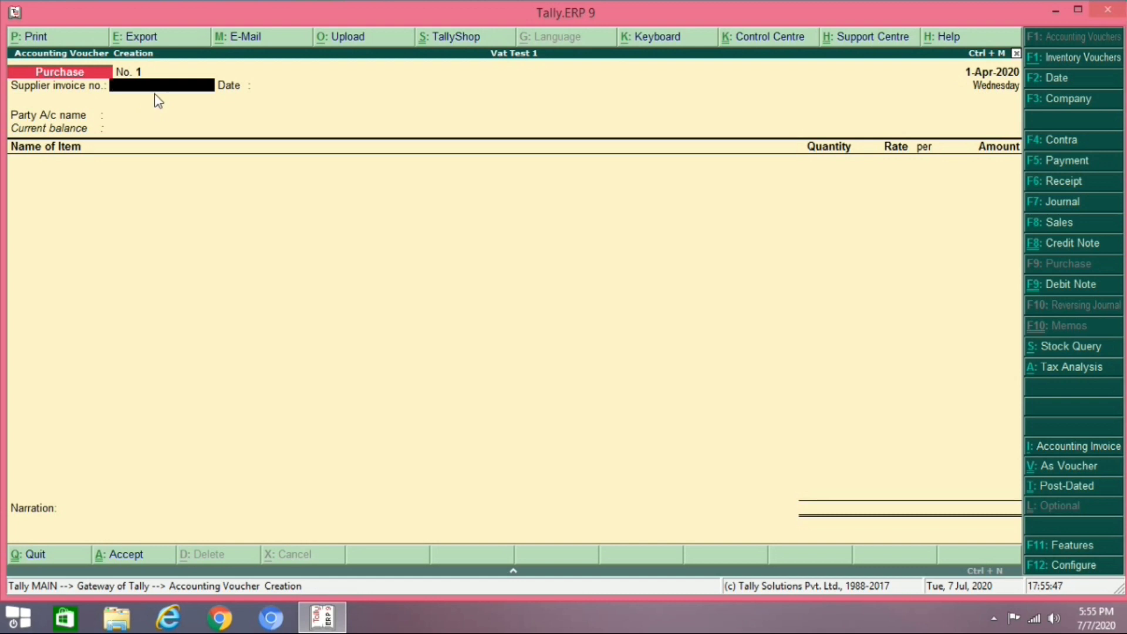
Enter supplier invoice number 101 dated 1-Apr-2020, choose Vital &Das as the party account and accept the party details.
{"action": "type", "text": "101"}
{"action": "key", "text": "Return"}
{"action": "key", "text": "Return"}
{"action": "key", "text": "Down"}
{"action": "key", "text": "Down"}
{"action": "key", "text": "Down"}
{"action": "key", "text": "Down"}
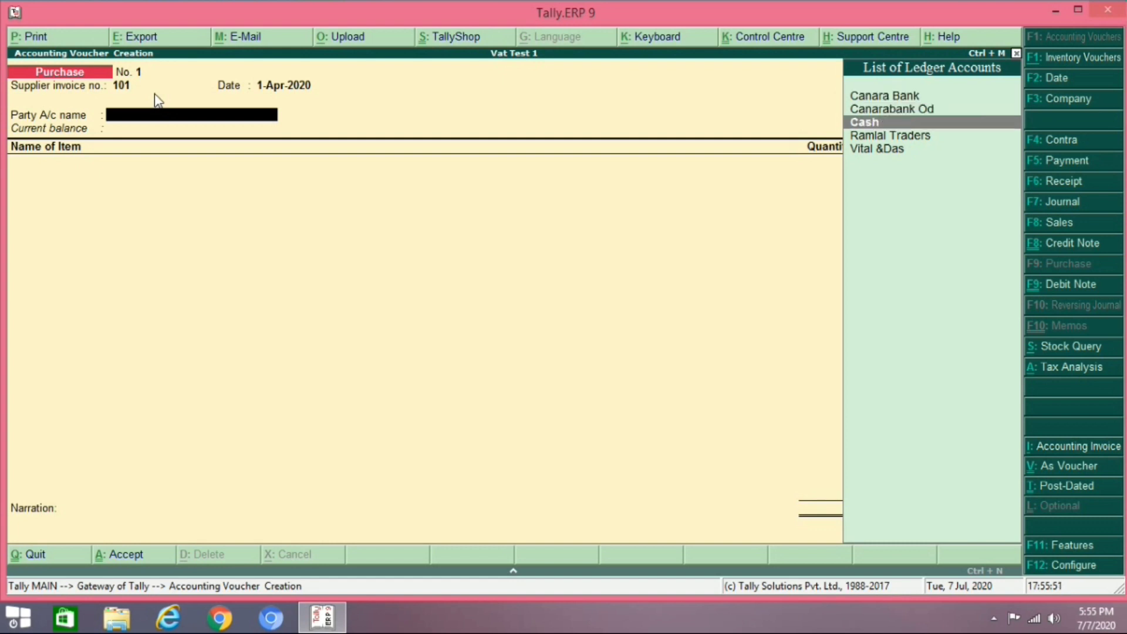
{"action": "key", "text": "Return"}
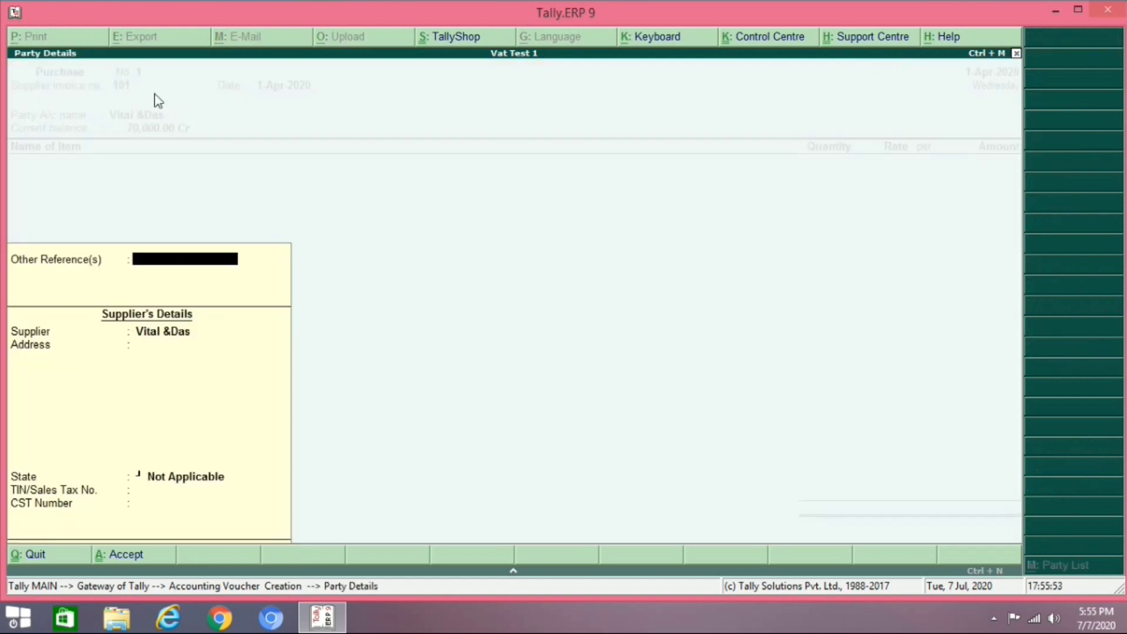
{"action": "key", "text": "ctrl+a"}
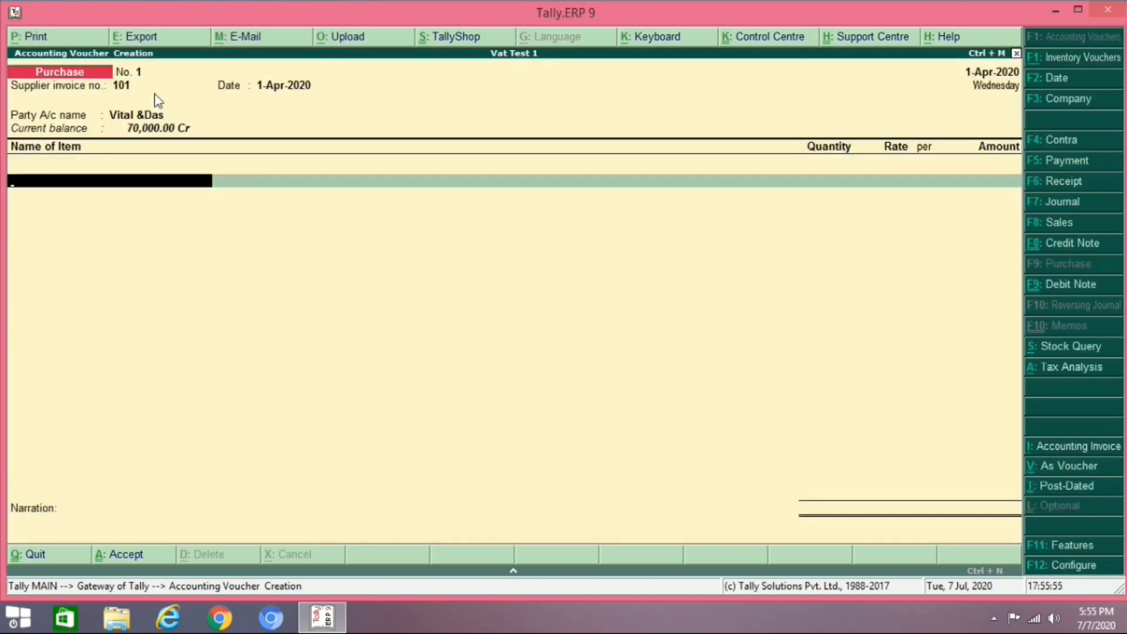
Add 200 NOS of Lux to the purchase voucher, accepting the rate of 15.00 per NOS.
{"action": "key", "text": "Down"}
{"action": "key", "text": "Down"}
{"action": "key", "text": "Down"}
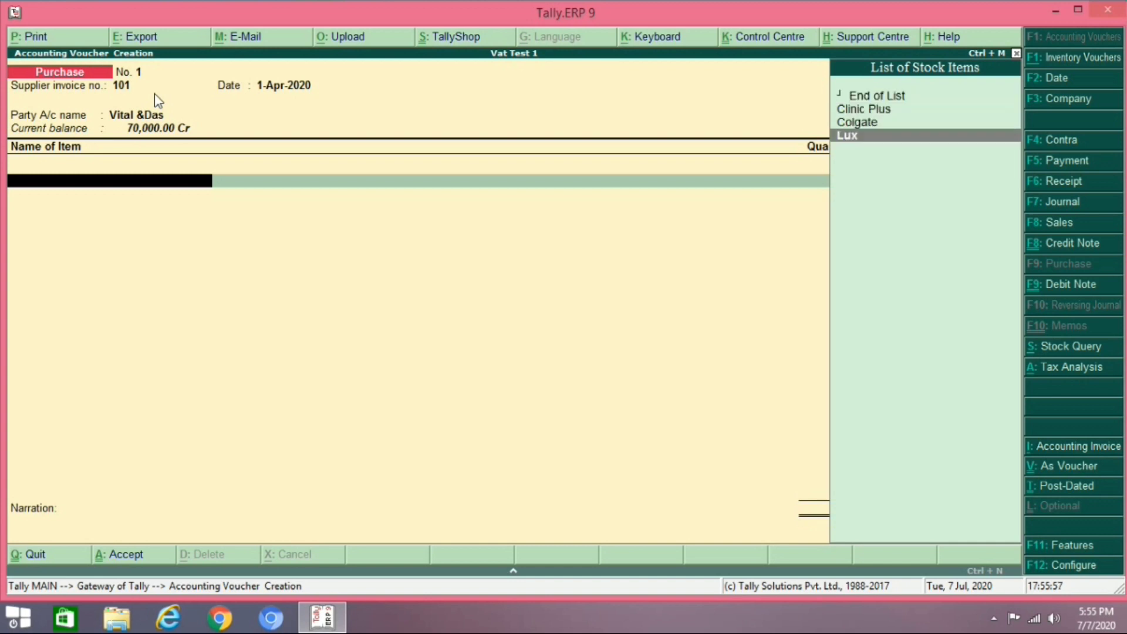
{"action": "key", "text": "Return"}
{"action": "type", "text": "200"}
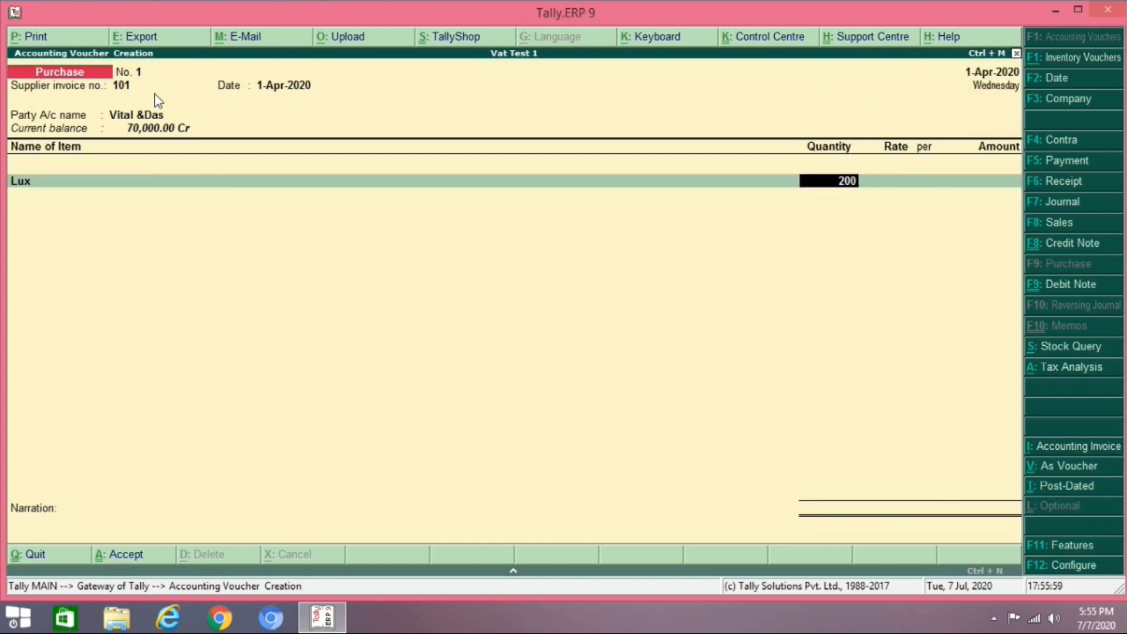
{"action": "key", "text": "Return"}
{"action": "key", "text": "Return"}
{"action": "key", "text": "Return"}
{"action": "key", "text": "Return"}
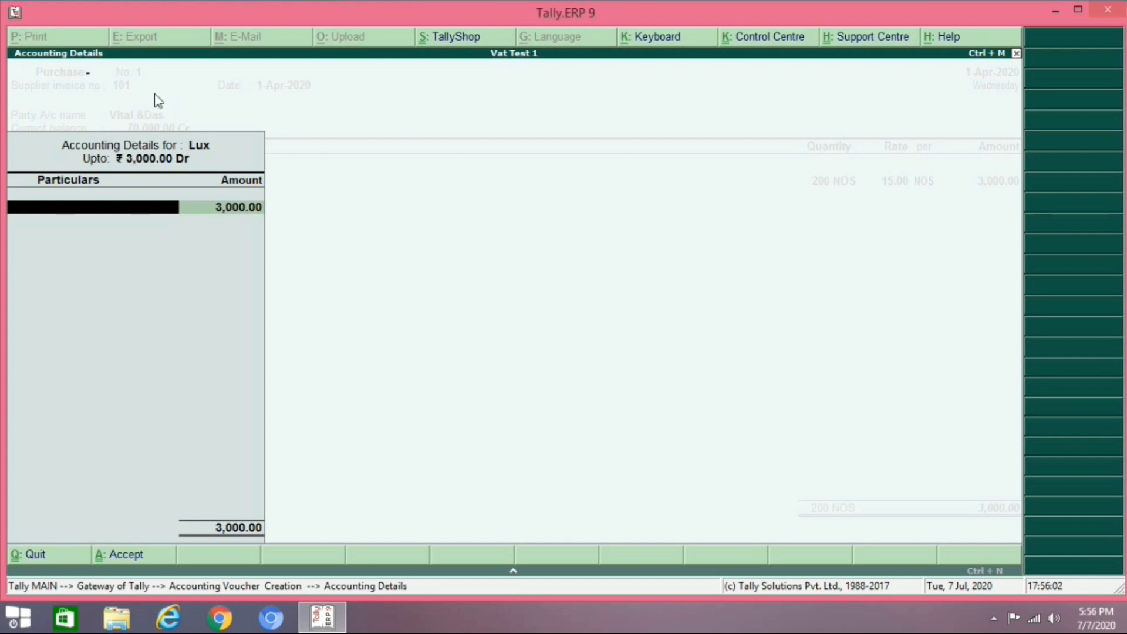
Create a ledger named Purchase under Purchase Accounts, with inventory values affected, ledger type Not Applicable and VAT/CST Applicable.
{"action": "key", "text": "alt+c"}
{"action": "type", "text": "Purch"}
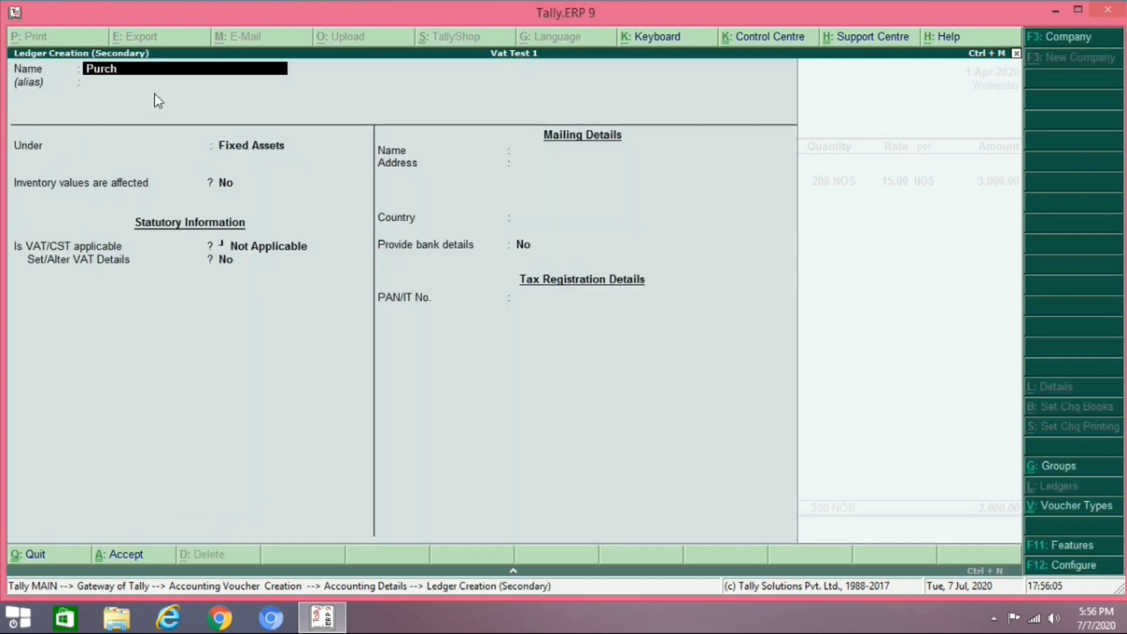
{"action": "key", "text": "Return"}
{"action": "key", "text": "Return"}
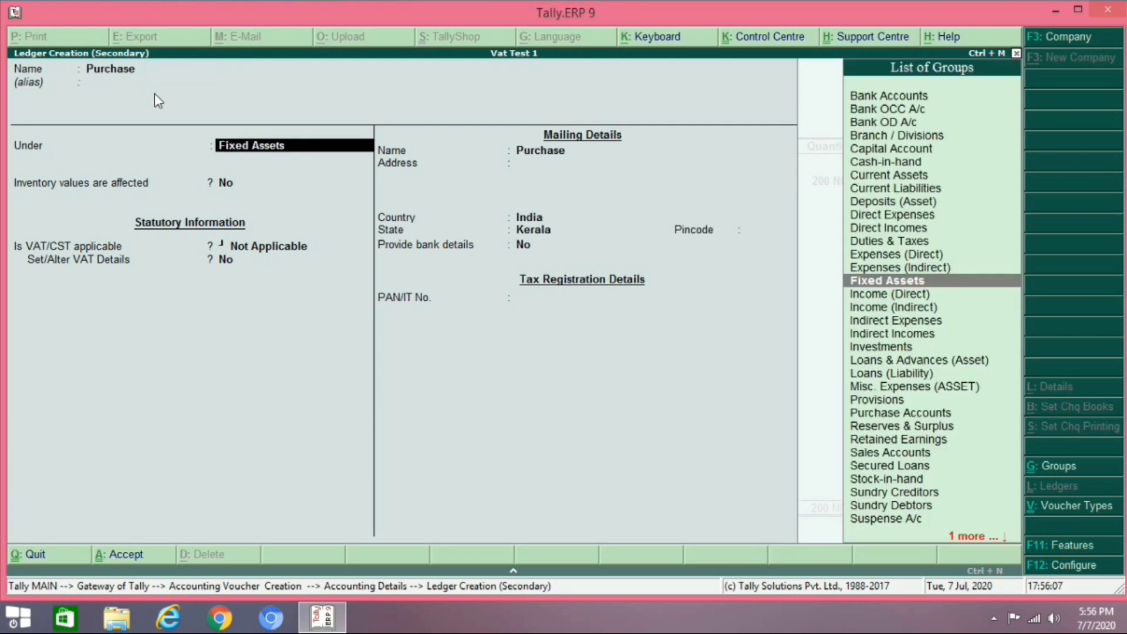
{"action": "type", "text": "Pu"}
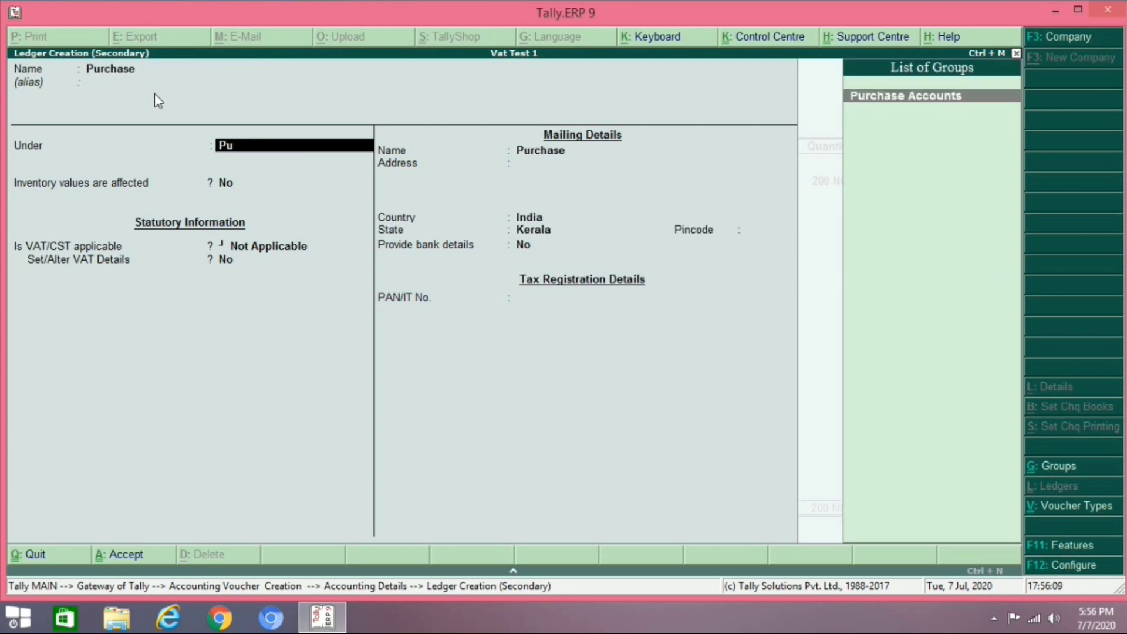
{"action": "key", "text": "Return"}
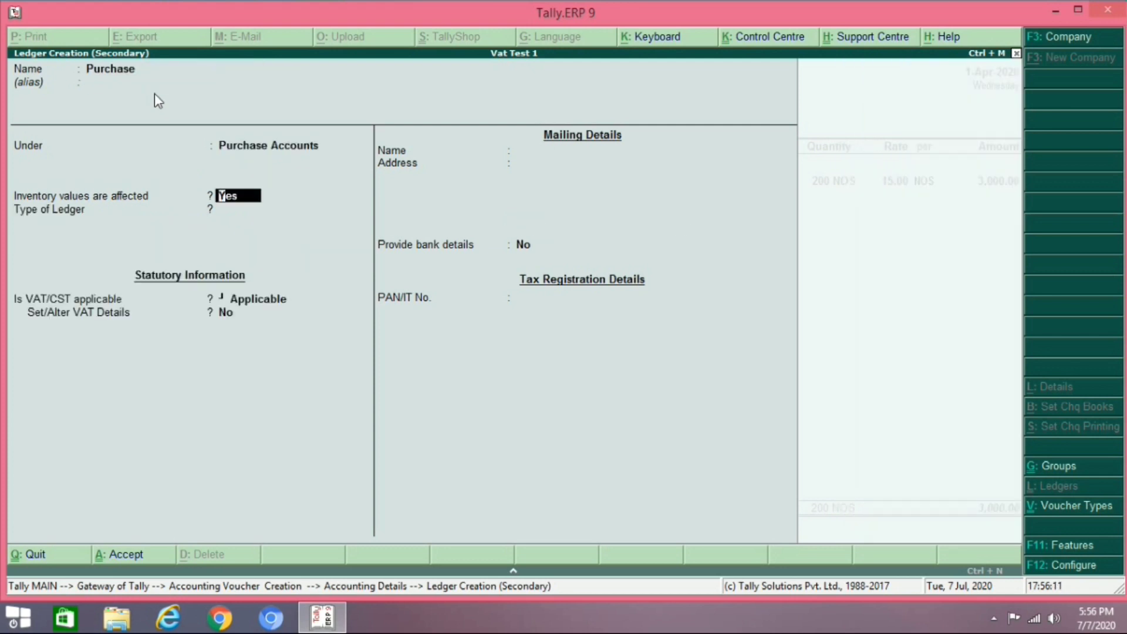
{"action": "key", "text": "Return"}
{"action": "key", "text": "Return"}
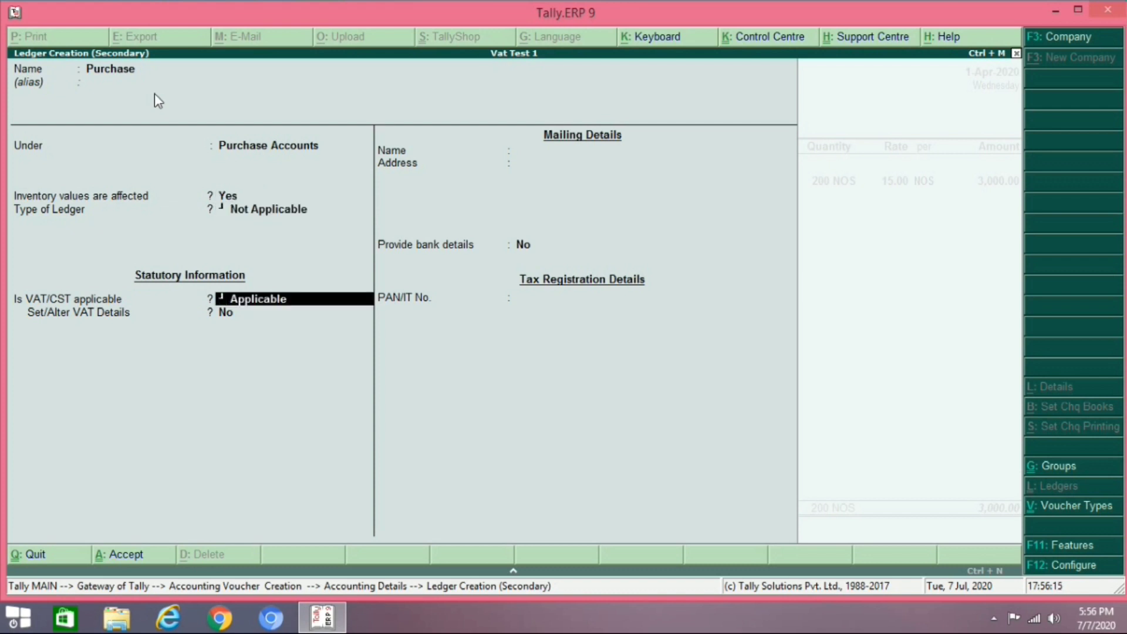
{"action": "key", "text": "Return"}
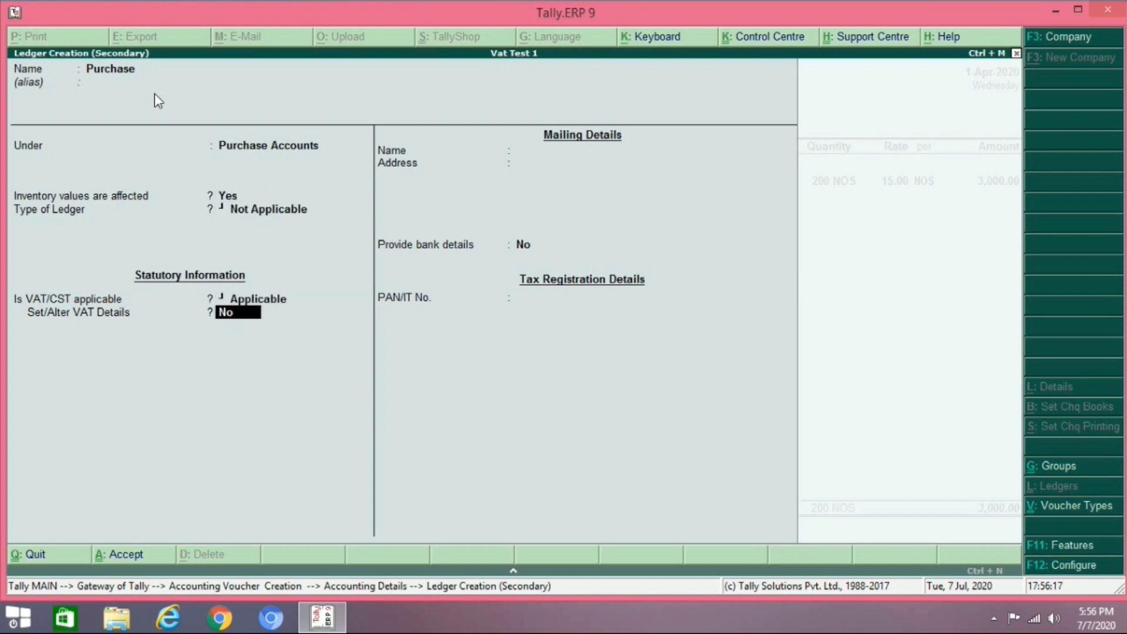
{"action": "type", "text": "y"}
{"action": "key", "text": "Return"}
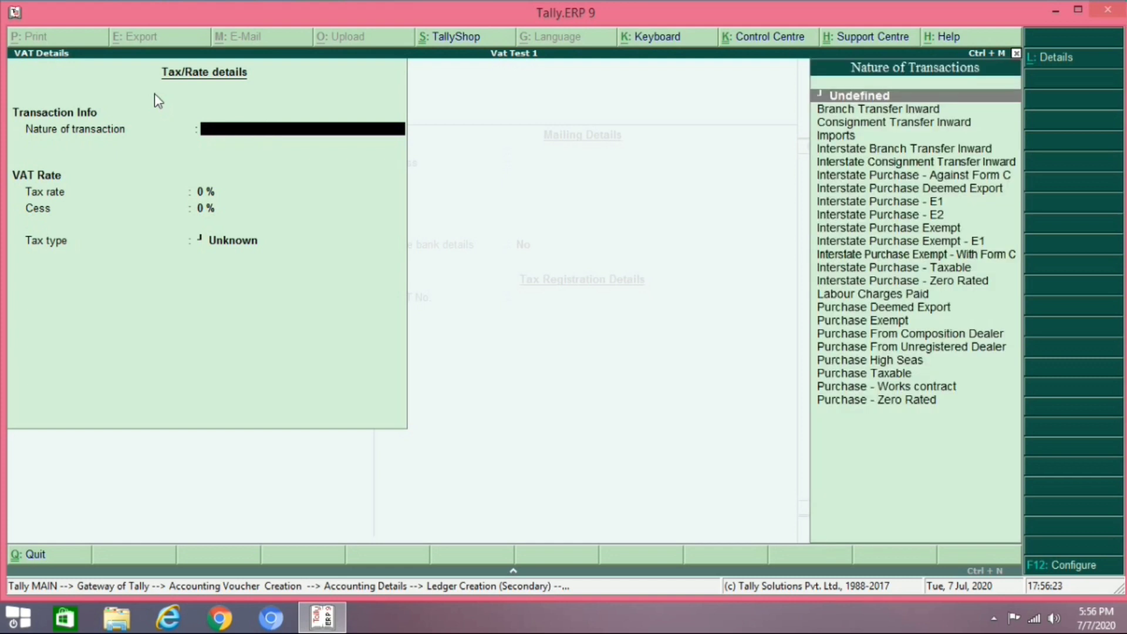
{"action": "key", "text": "Escape"}
Enable VAT details for the Purchase ledger, with Purchase Taxable as the nature of transaction and a 5% tax rate.
{"action": "key", "text": "y"}
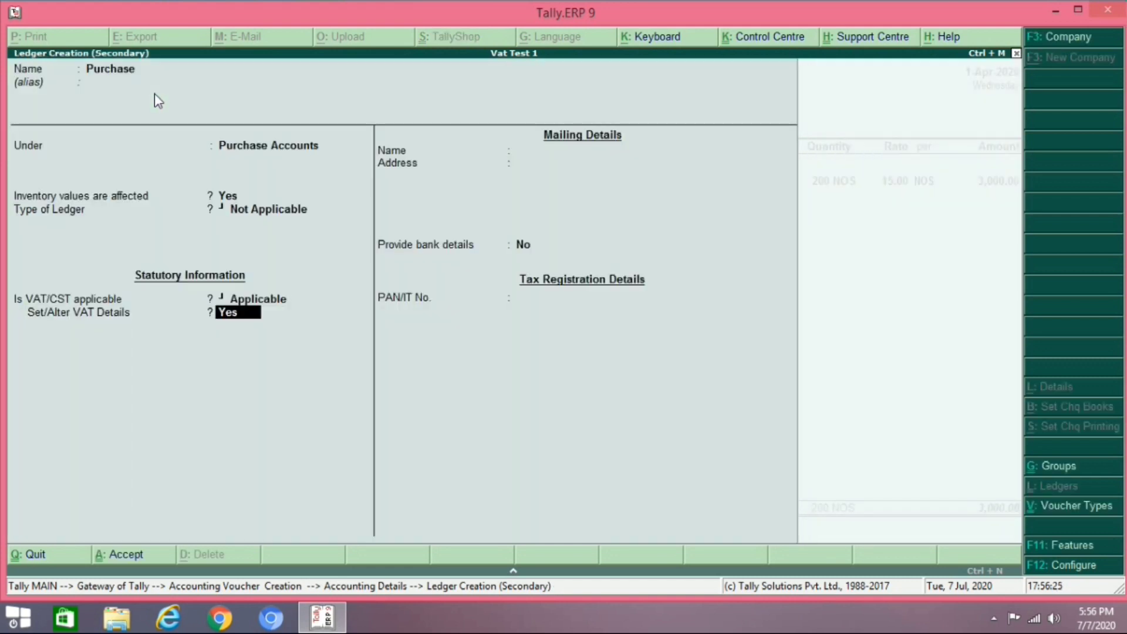
{"action": "key", "text": "Return"}
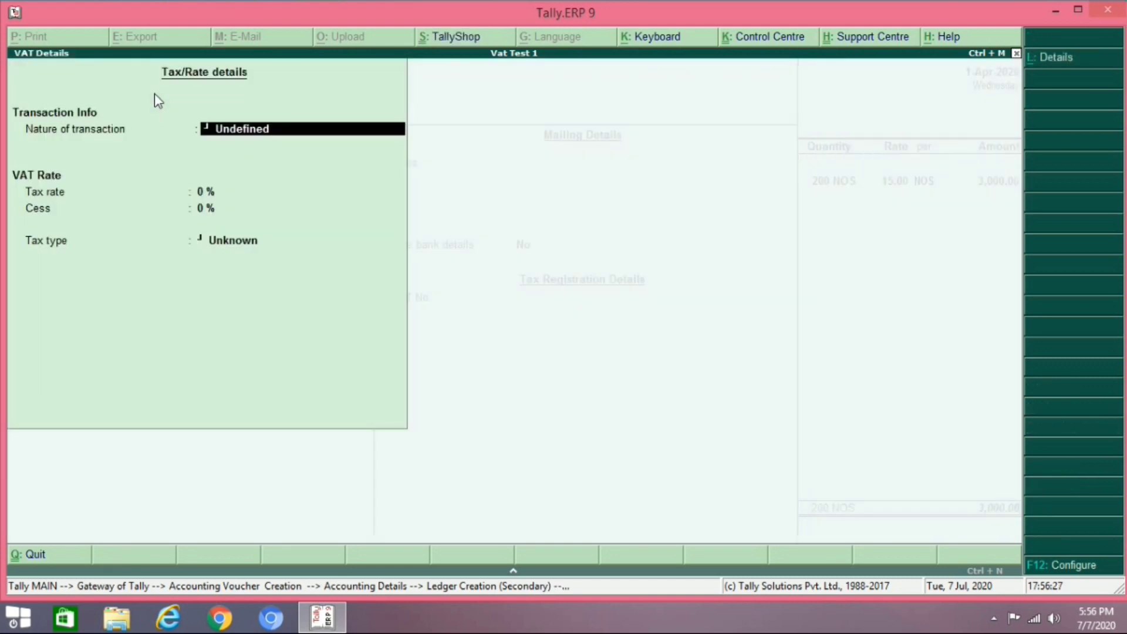
{"action": "type", "text": "Pu"}
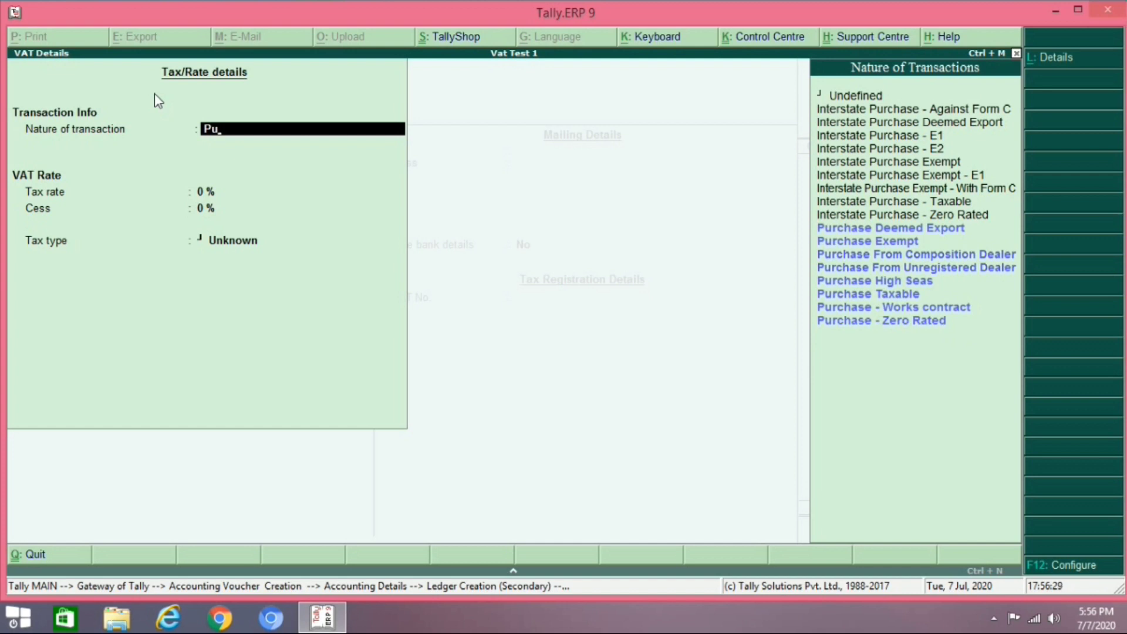
{"action": "key", "text": "Down"}
{"action": "key", "text": "Down"}
{"action": "key", "text": "Down"}
{"action": "key", "text": "Down"}
{"action": "key", "text": "Down"}
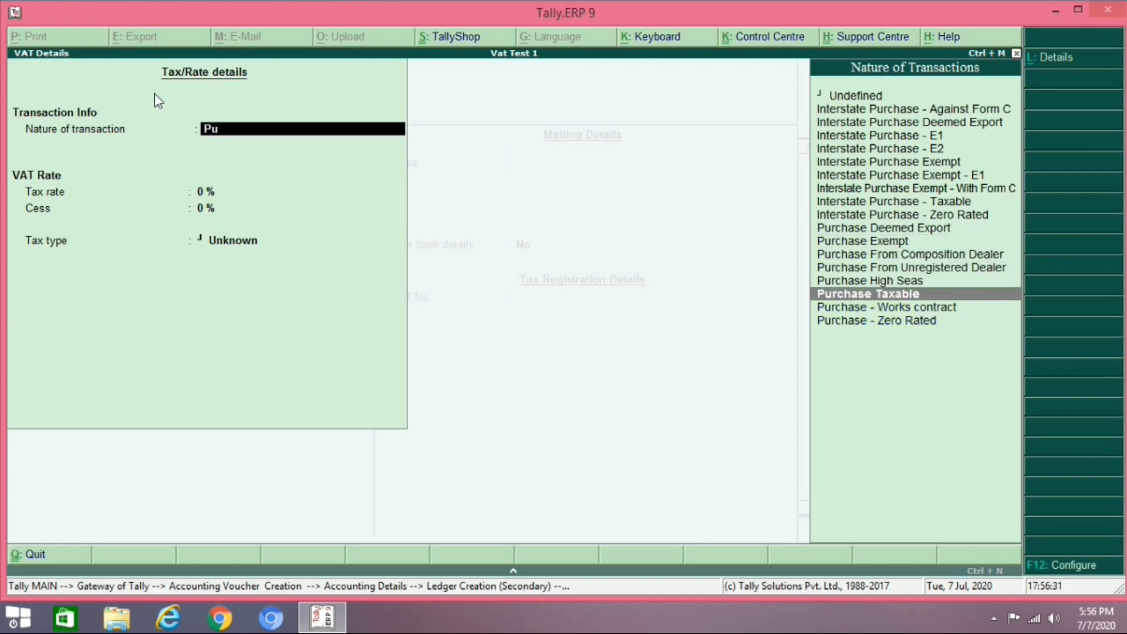
{"action": "key", "text": "Return"}
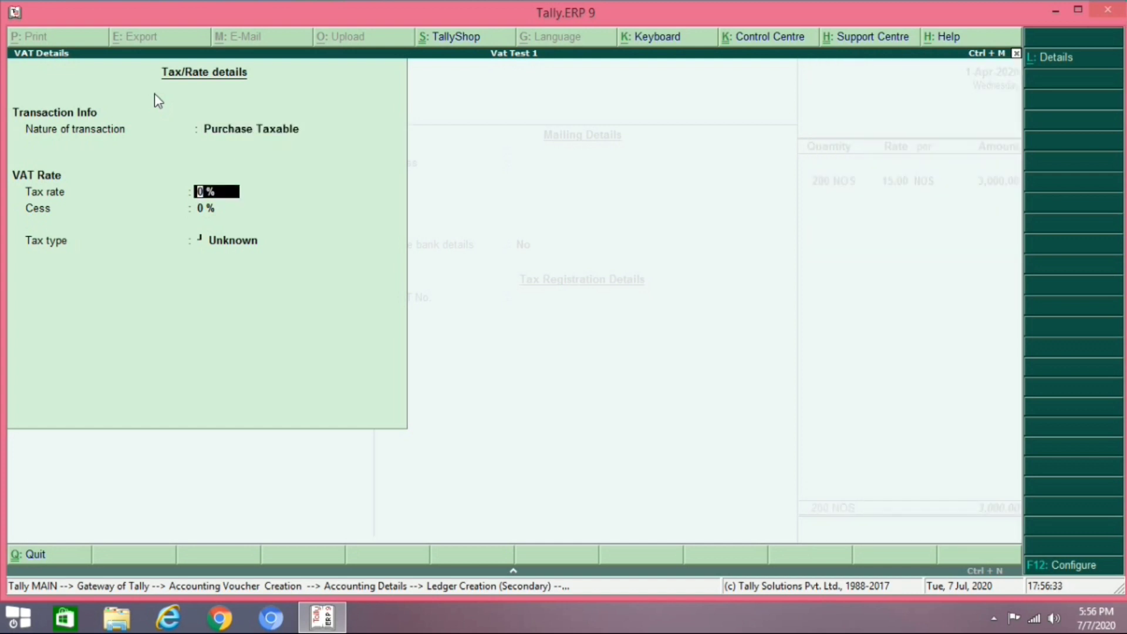
{"action": "type", "text": "5"}
{"action": "key", "text": "Return"}
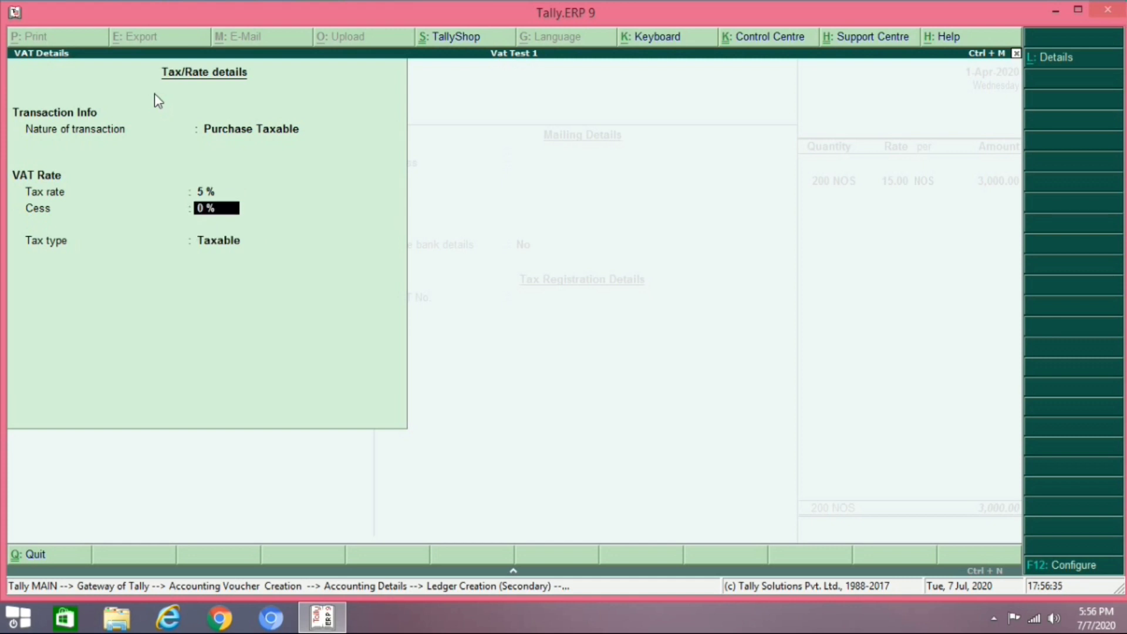
Accept the remaining VAT details, save the Purchase ledger and allocate the full Lux amount to it.
{"action": "key", "text": "Return"}
{"action": "key", "text": "Return"}
{"action": "key", "text": "Return"}
{"action": "key", "text": "Return"}
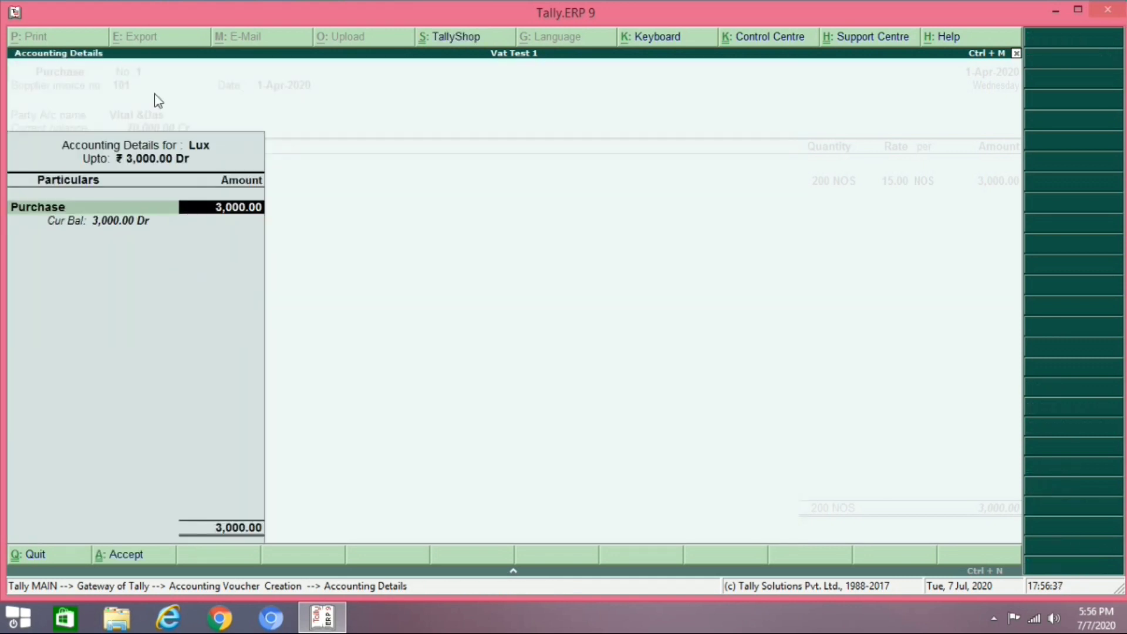
{"action": "key", "text": "Return"}
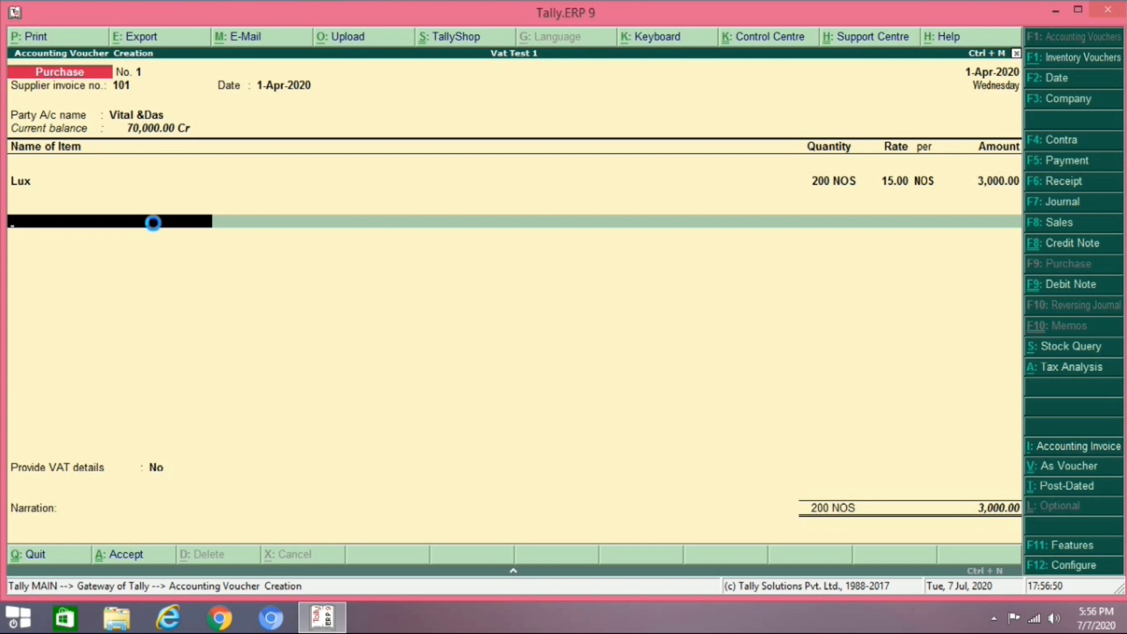
Start a new ledger named Input Vat @5% from the purchase voucher and group it under Duties & Taxes.
{"action": "key", "text": "alt+c"}
{"action": "type", "text": "Input"}
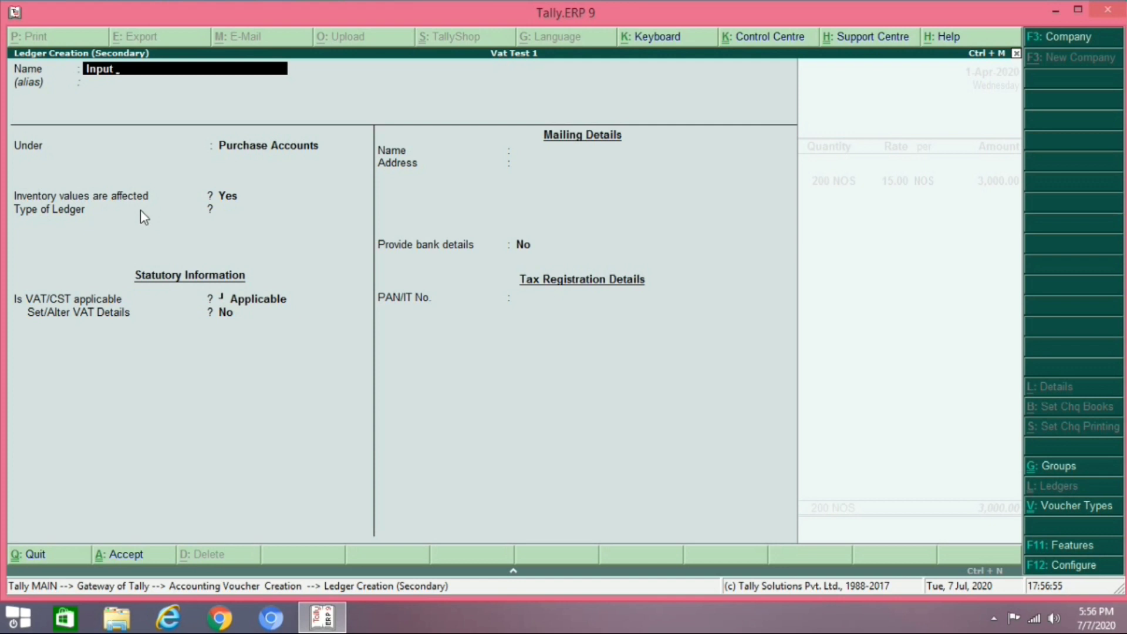
{"action": "type", "text": " Vat @5%"}
{"action": "key", "text": "Return"}
{"action": "key", "text": "Return"}
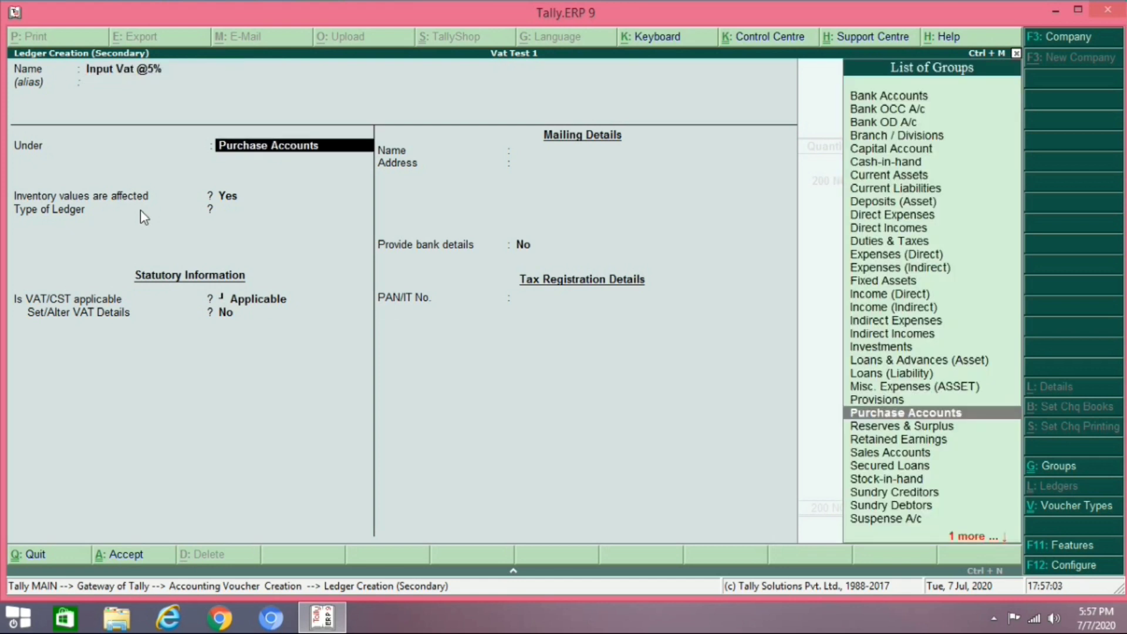
{"action": "type", "text": "Du"}
{"action": "key", "text": "Return"}
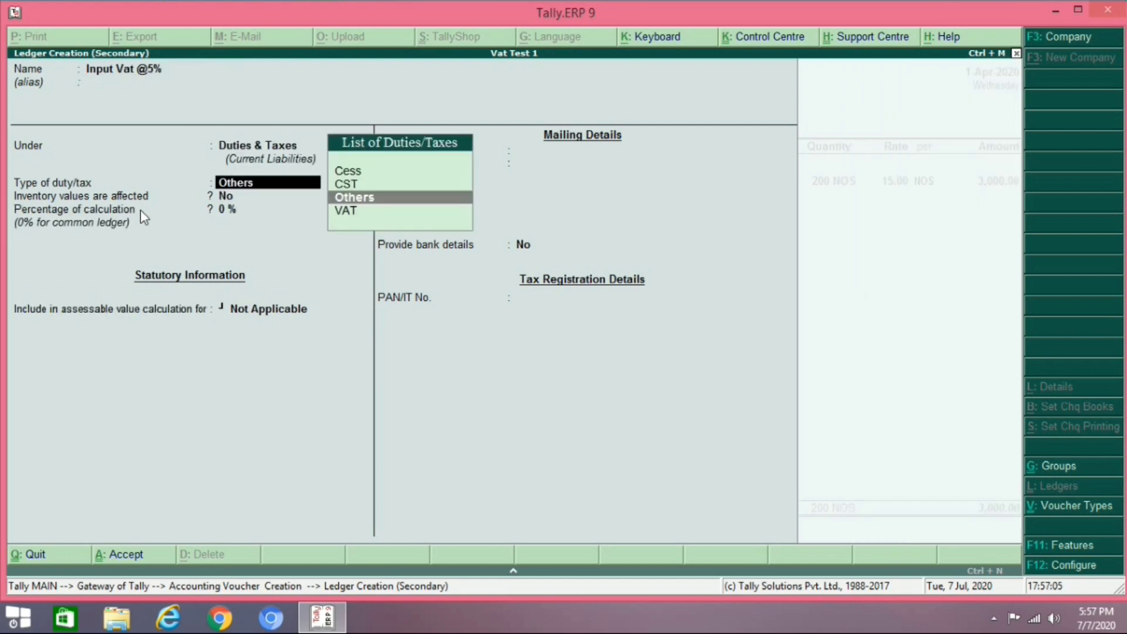
Set the ledger's duty type to VAT at 5% with rounding Not Applicable, and save the ledger.
{"action": "key", "text": "Down"}
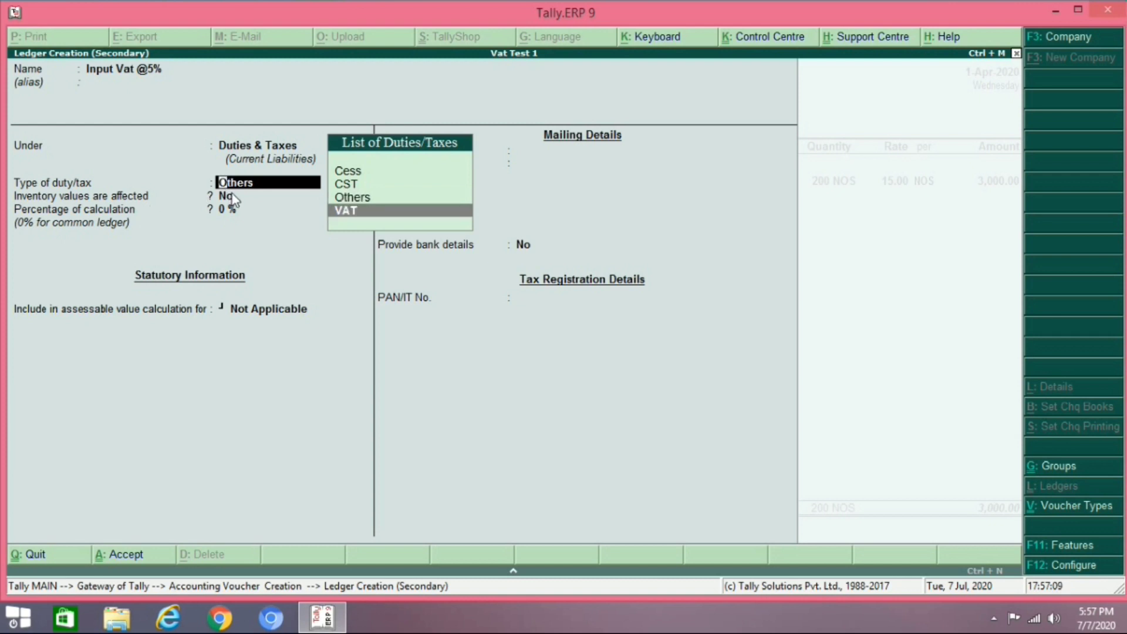
{"action": "key", "text": "Return"}
{"action": "type", "text": "5"}
{"action": "key", "text": "Return"}
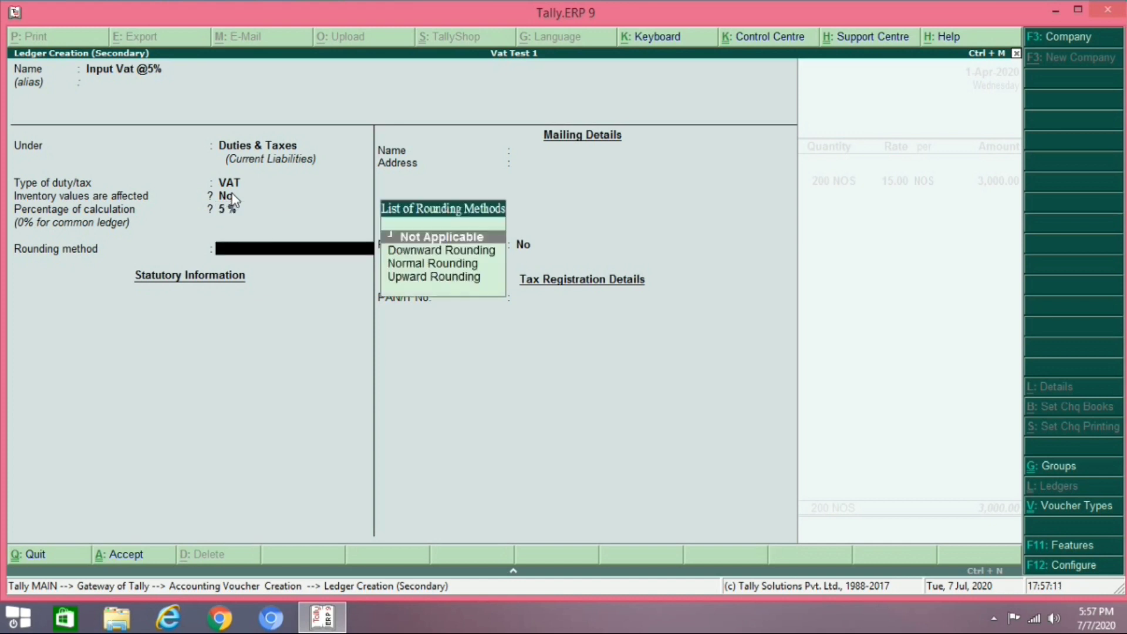
{"action": "key", "text": "Return"}
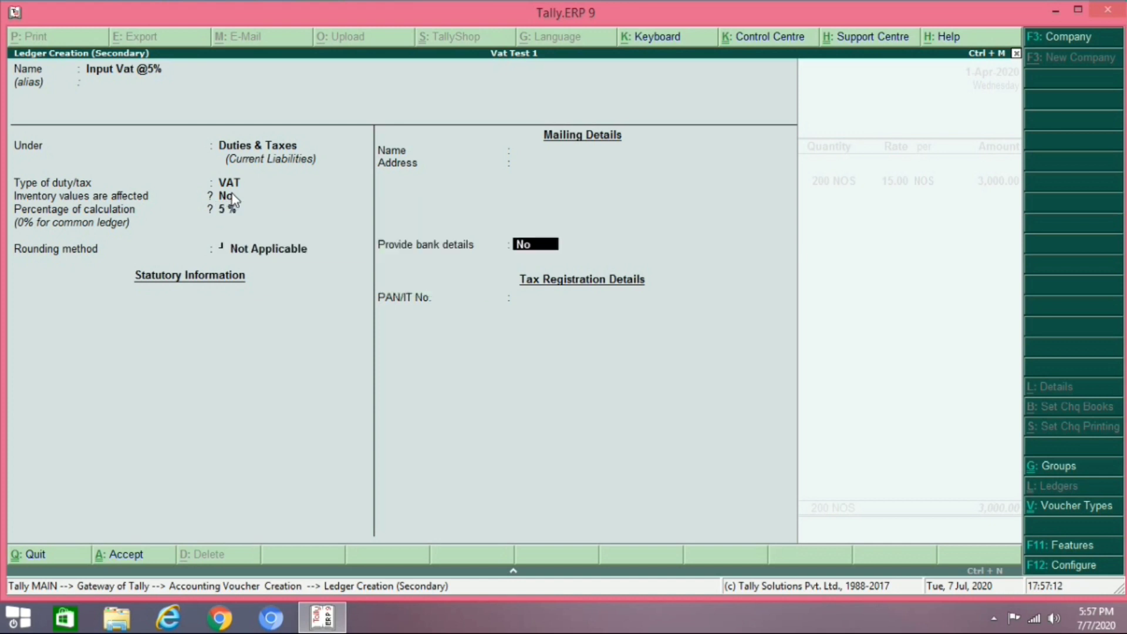
{"action": "key", "text": "Return"}
{"action": "key", "text": "Return"}
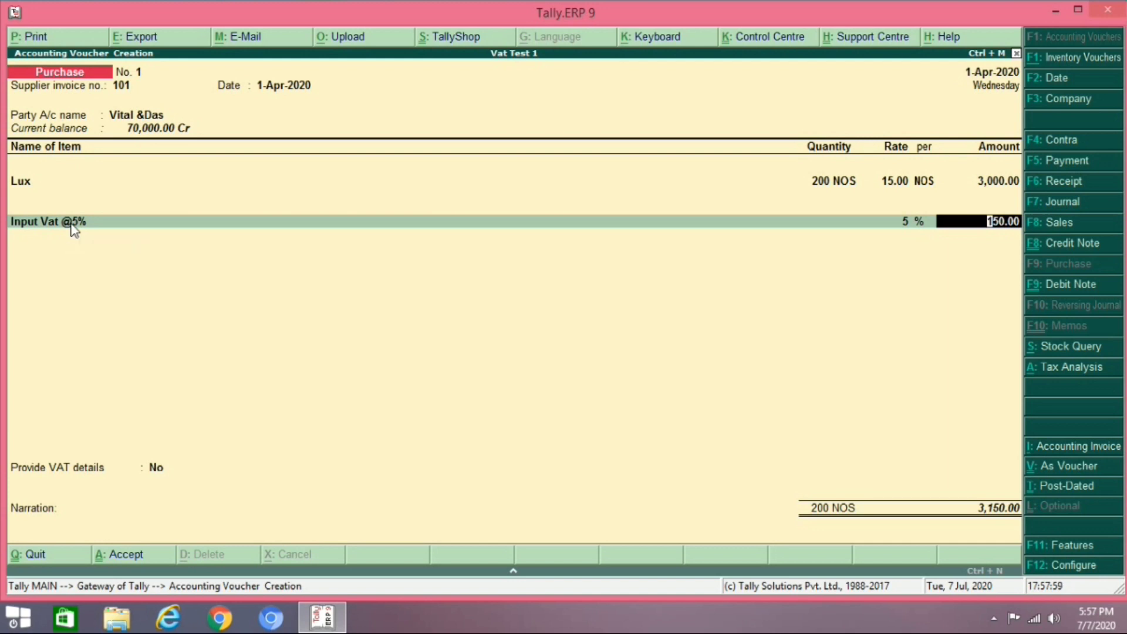
Accept the input VAT line and the New Ref bill-wise details for Vital &Das, and save the purchase voucher.
{"action": "key", "text": "Return"}
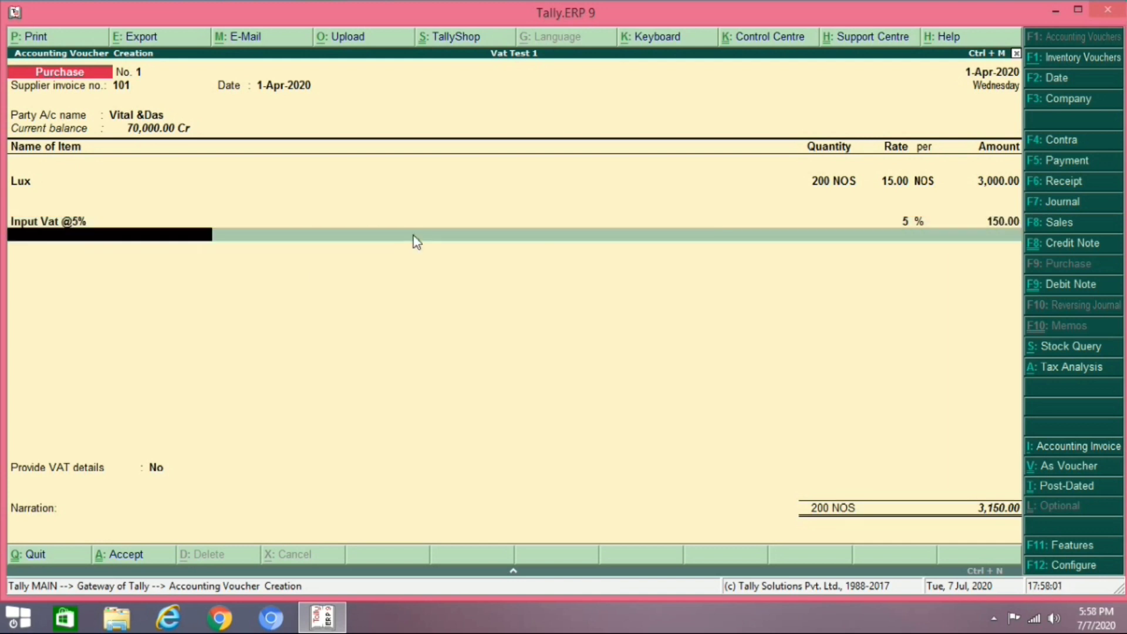
{"action": "key", "text": "Return"}
{"action": "key", "text": "Return"}
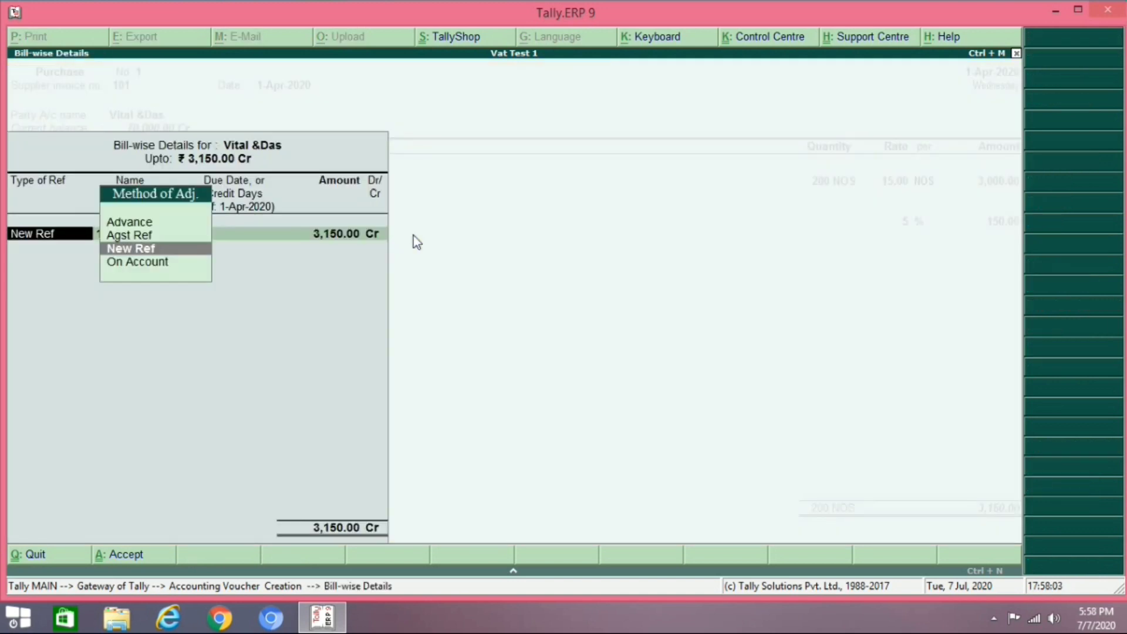
{"action": "key", "text": "Return"}
{"action": "key", "text": "Return"}
{"action": "key", "text": "Return"}
{"action": "key", "text": "Return"}
{"action": "key", "text": "Return"}
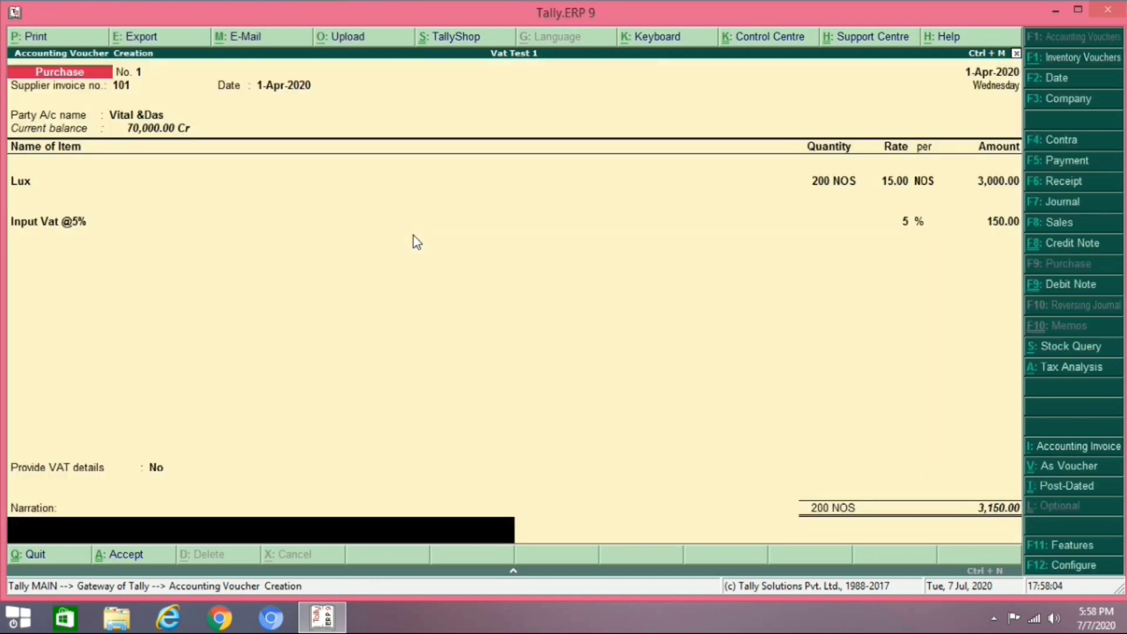
{"action": "key", "text": "Return"}
{"action": "key", "text": "Return"}
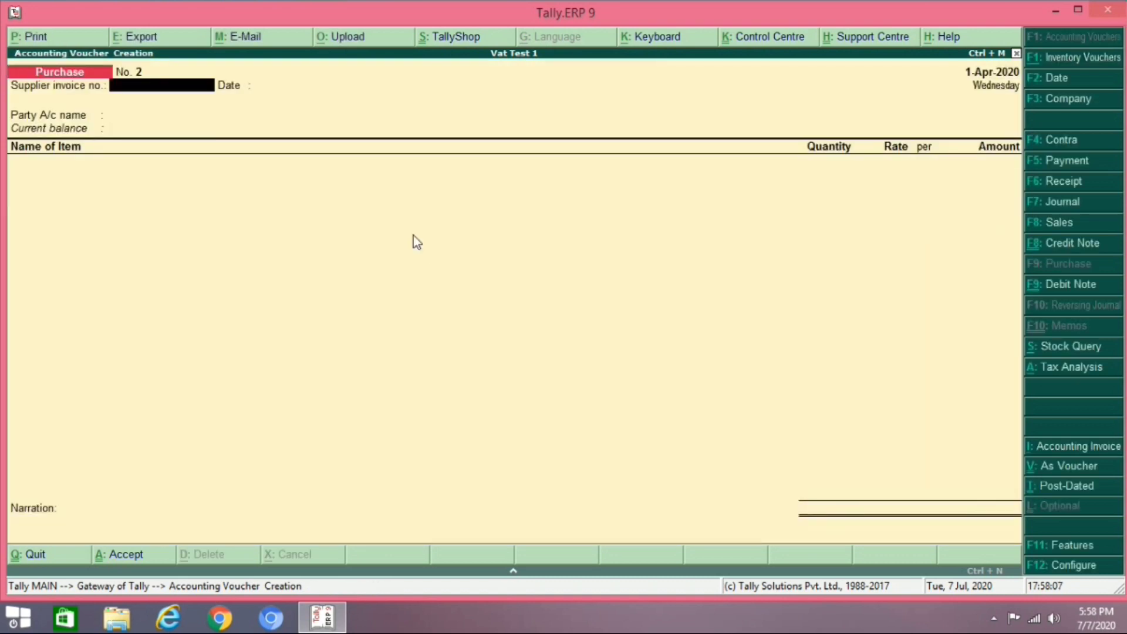
Enter supplier invoice number 102 dated 1-Apr-2020 in the new purchase voucher and look through the party ledger accounts.
{"action": "type", "text": "102"}
{"action": "key", "text": "Return"}
{"action": "key", "text": "Return"}
{"action": "key", "text": "Down"}
{"action": "key", "text": "Down"}
{"action": "key", "text": "Down"}
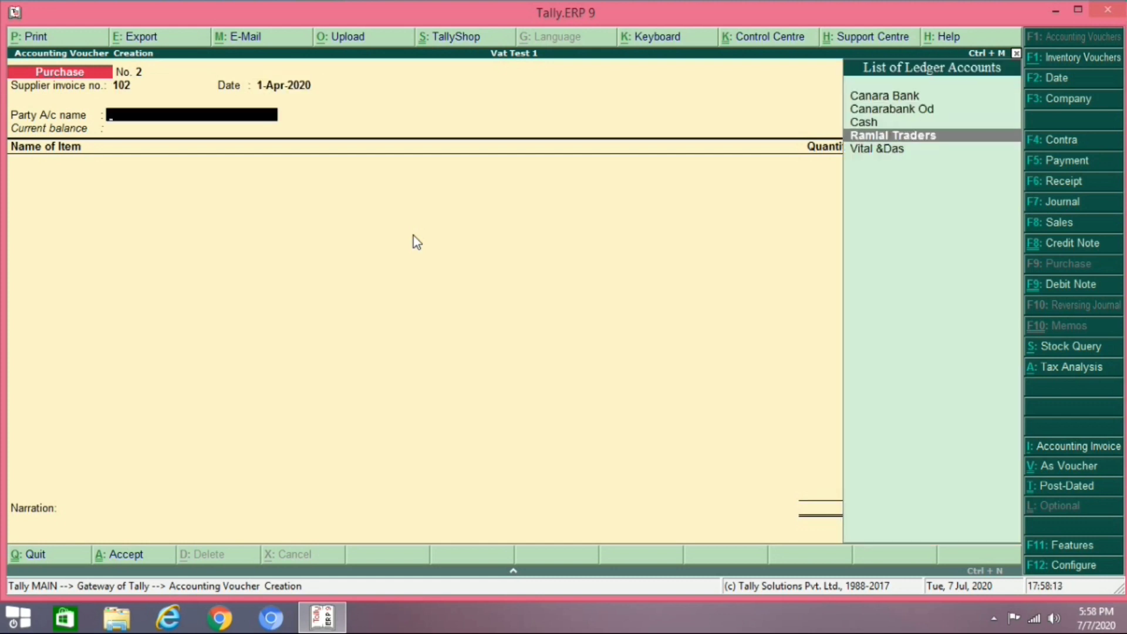
Create a ledger with the new supplier's name under Sundry Creditors, use it as the party account and accept the party details.
{"action": "key", "text": "alt+c"}
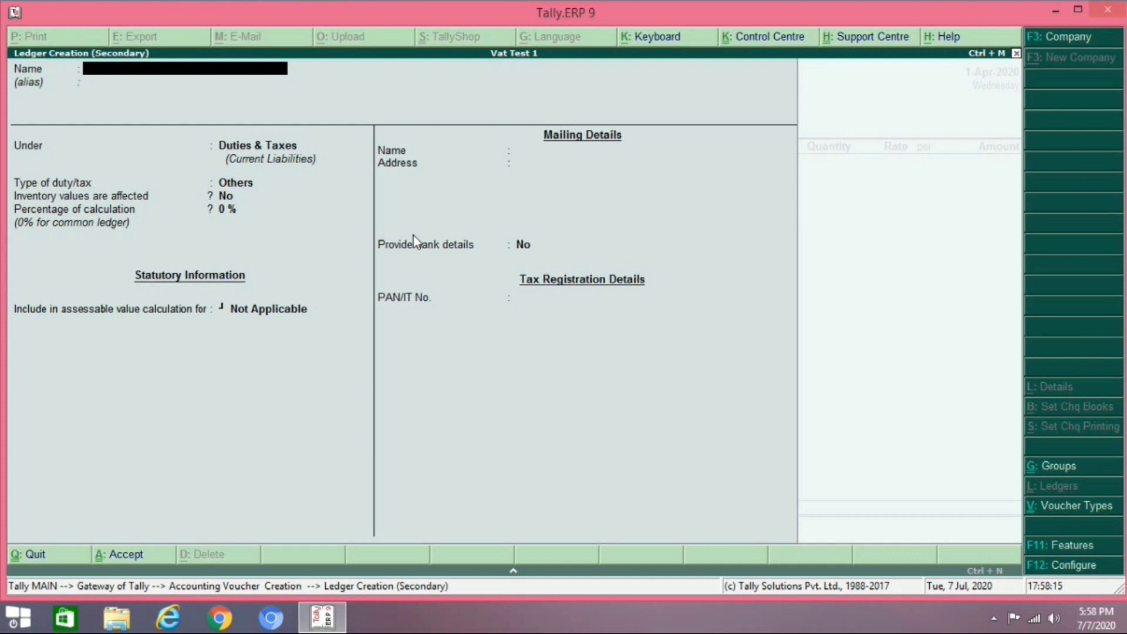
{"action": "type", "text": "Kim"}
{"action": "key", "text": "Return"}
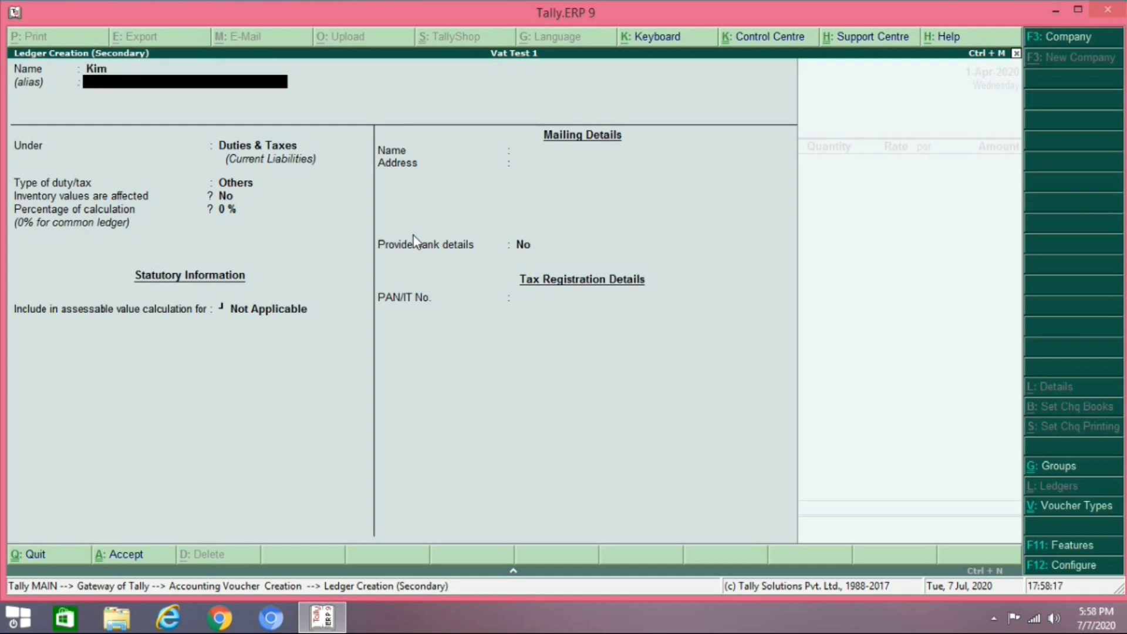
{"action": "key", "text": "Return"}
{"action": "type", "text": "Su"}
{"action": "key", "text": "Down"}
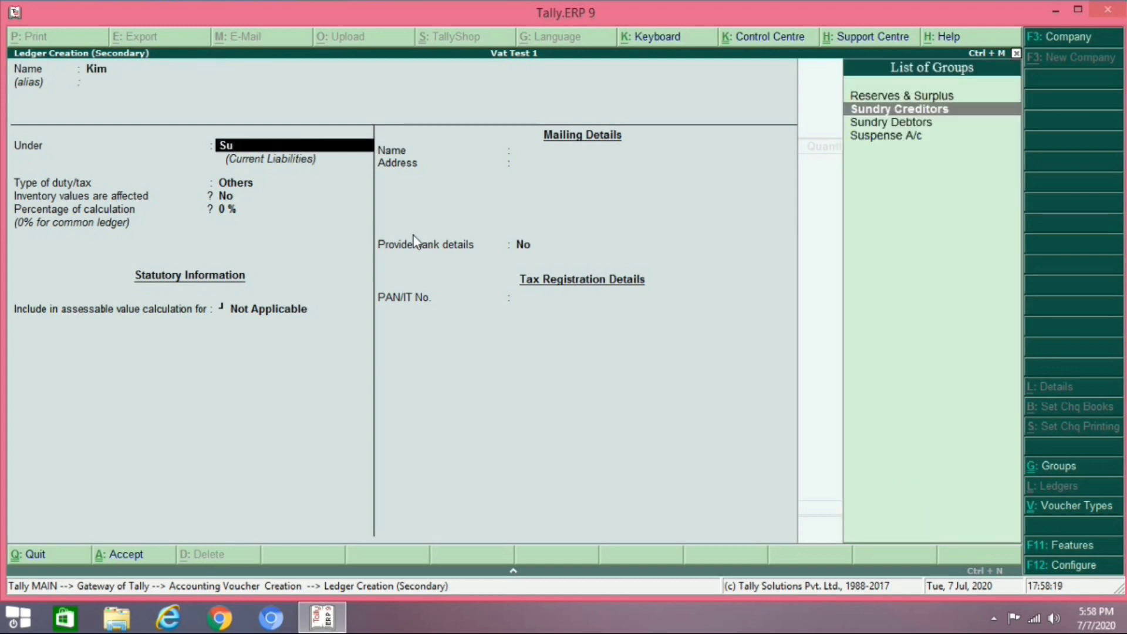
{"action": "key", "text": "Return"}
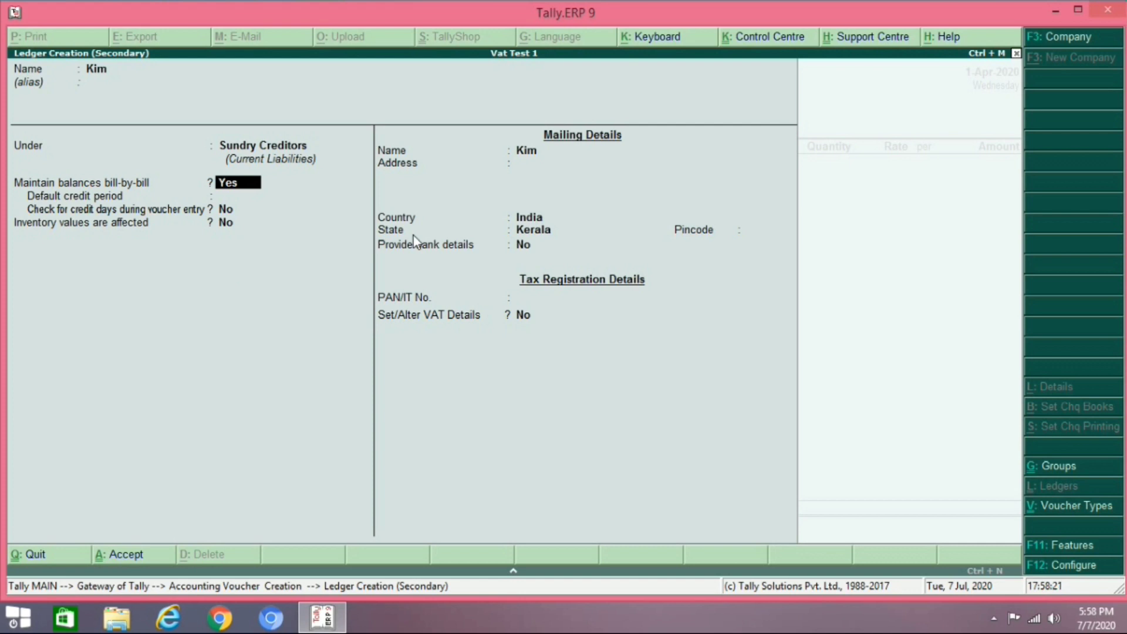
{"action": "key", "text": "ctrl+a"}
{"action": "key", "text": "Return"}
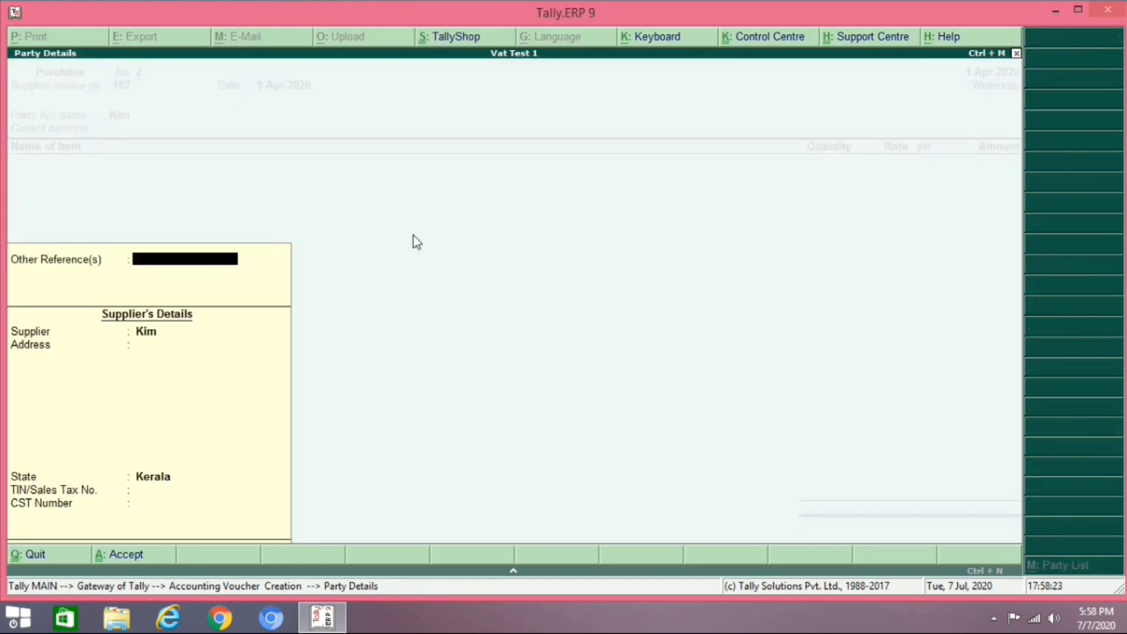
{"action": "key", "text": "Return"}
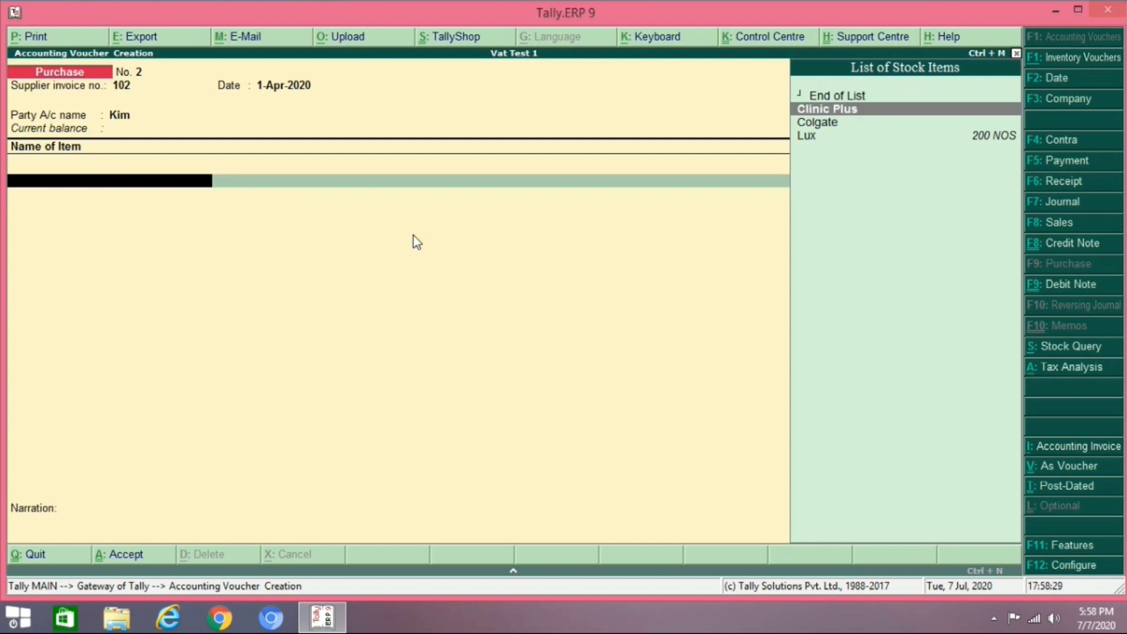
Add 200 NOS of Clinic Plus at a rate of 20.00 to the purchase voucher and allocate the amount to the Purchase ledger.
{"action": "key", "text": "Return"}
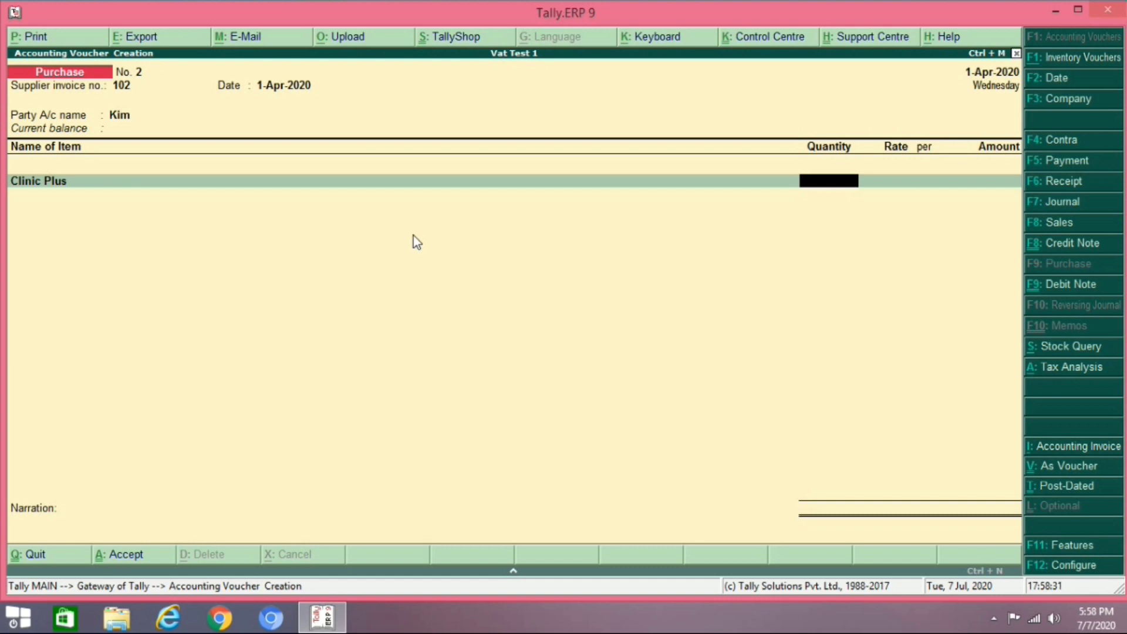
{"action": "type", "text": "200"}
{"action": "key", "text": "Return"}
{"action": "key", "text": "Return"}
{"action": "key", "text": "Return"}
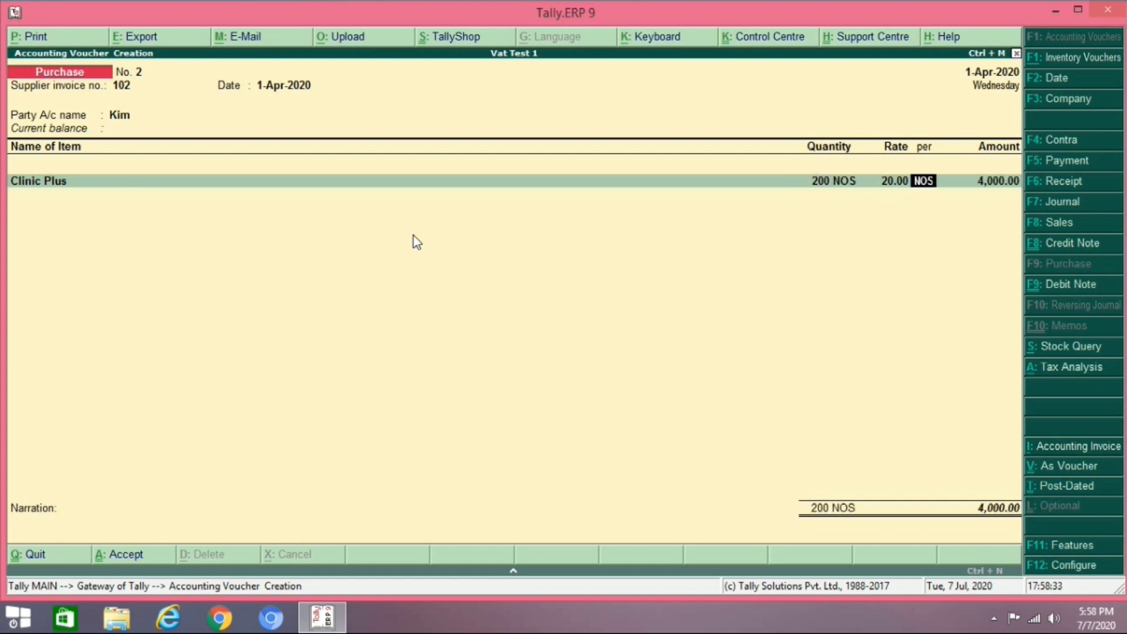
{"action": "key", "text": "Return"}
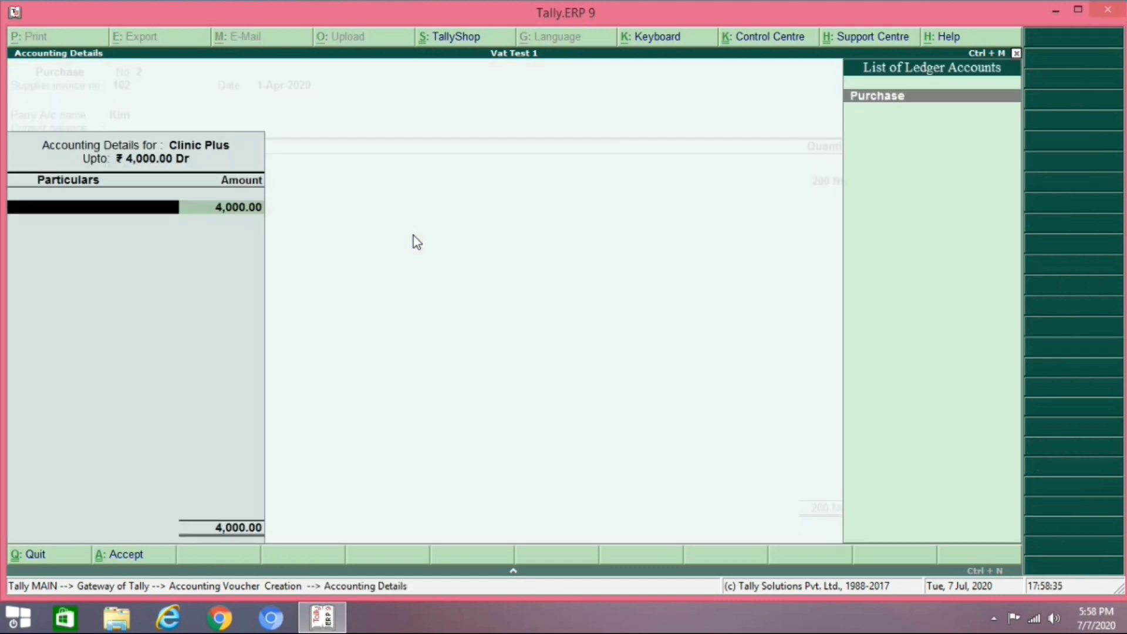
{"action": "type", "text": "P"}
{"action": "key", "text": "Return"}
{"action": "key", "text": "Return"}
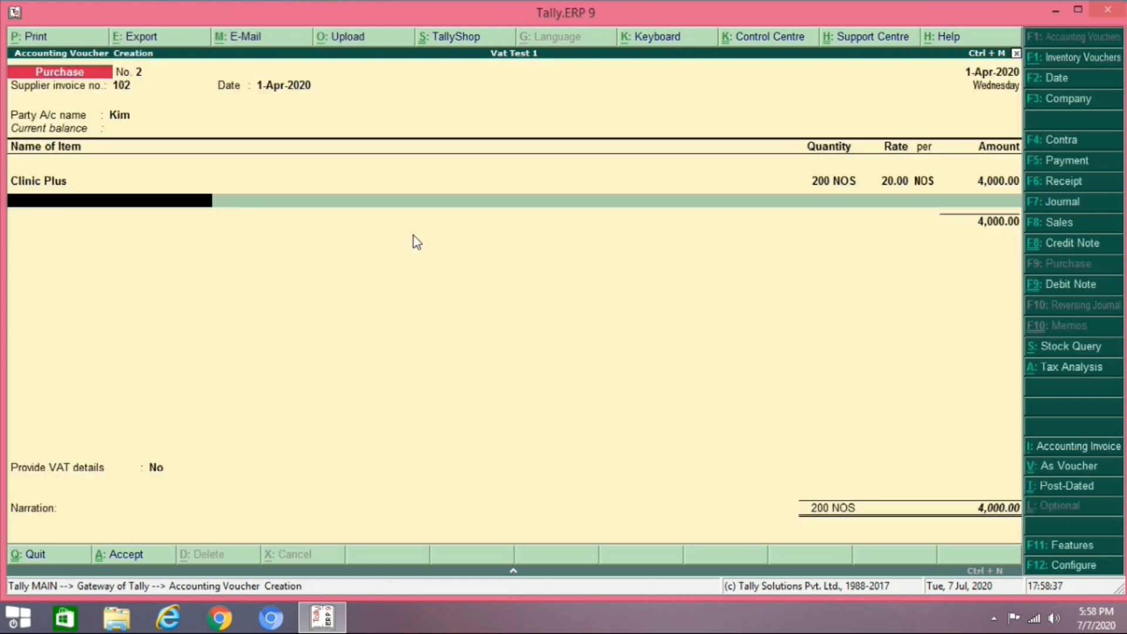
{"action": "key", "text": "Up"}
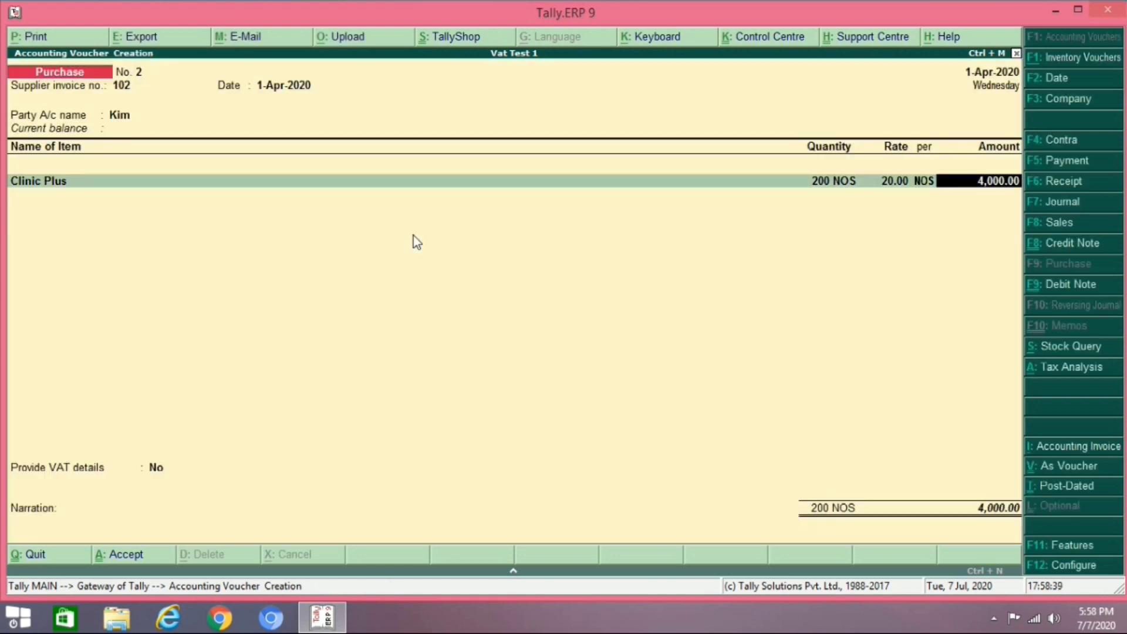
{"action": "key", "text": "Return"}
{"action": "key", "text": "Return"}
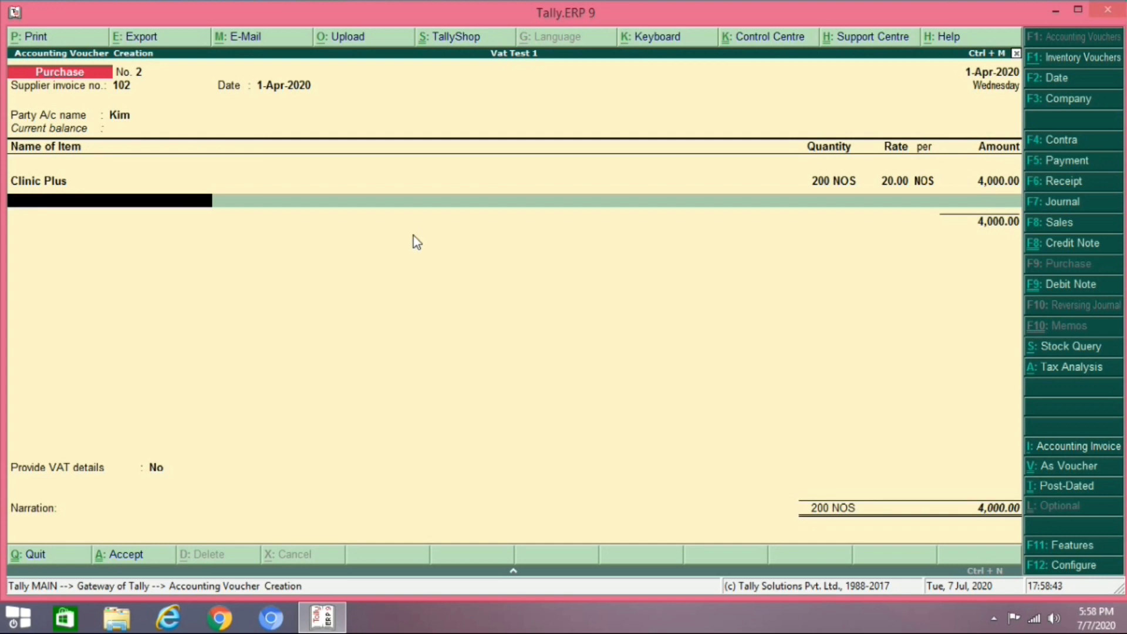
End the item list and add the Input Vat @5% ledger to the purchase voucher.
{"action": "key", "text": "Return"}
{"action": "type", "text": "In"}
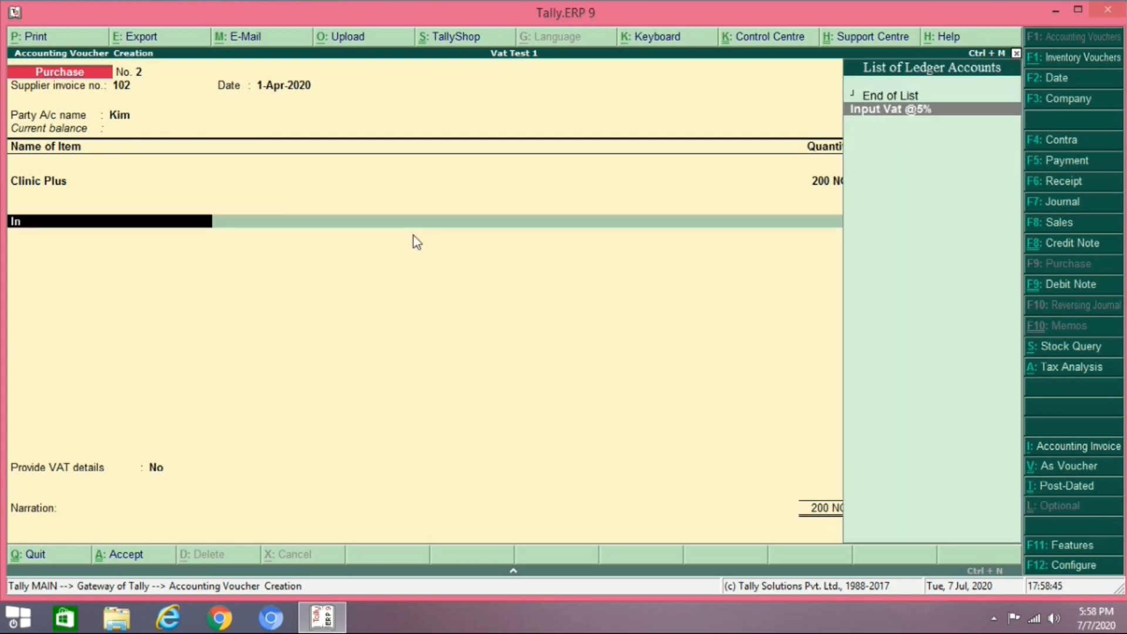
{"action": "key", "text": "Return"}
{"action": "key", "text": "Return"}
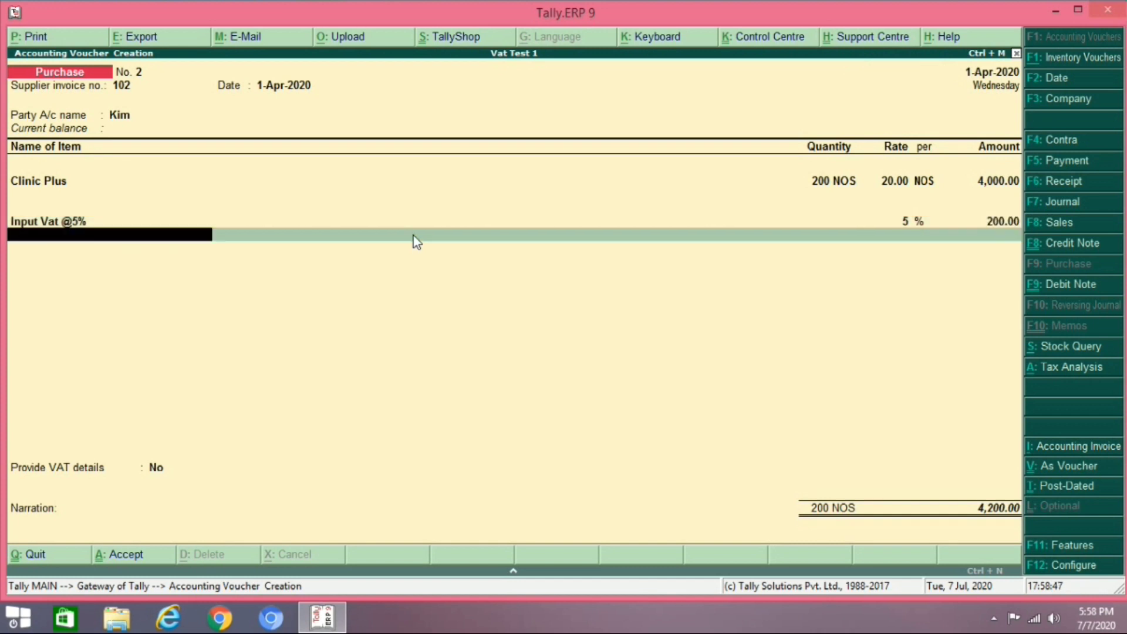
Accept the New Ref bill-wise details for the supplier without providing VAT details, and save the purchase voucher.
{"action": "key", "text": "Return"}
{"action": "key", "text": "Return"}
{"action": "key", "text": "Return"}
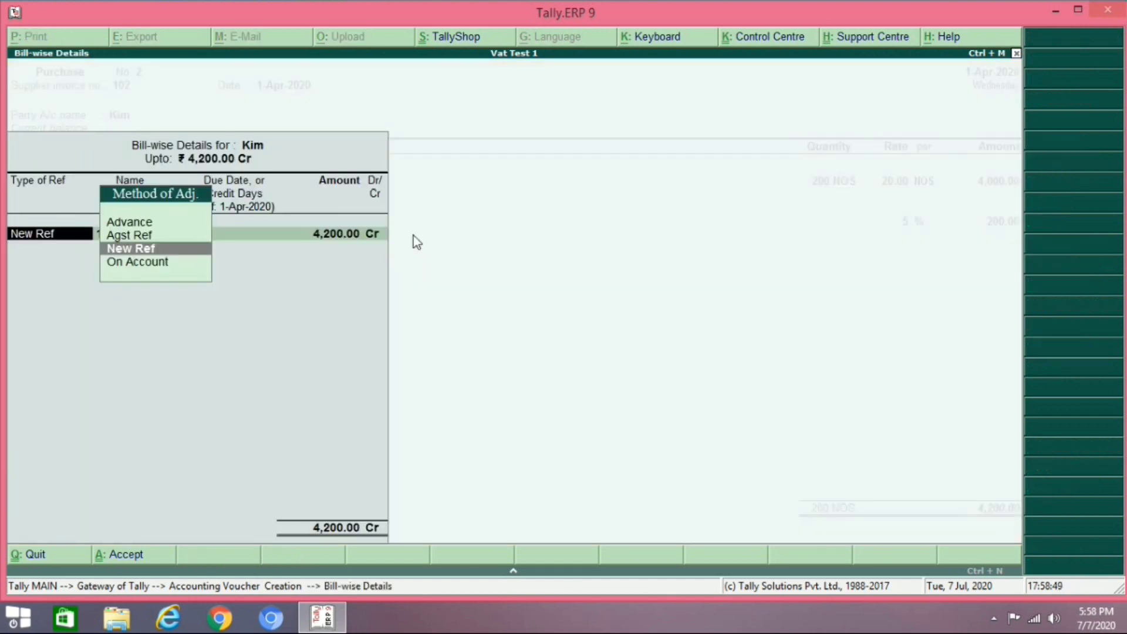
{"action": "key", "text": "Return"}
{"action": "key", "text": "Return"}
{"action": "key", "text": "Return"}
{"action": "key", "text": "Return"}
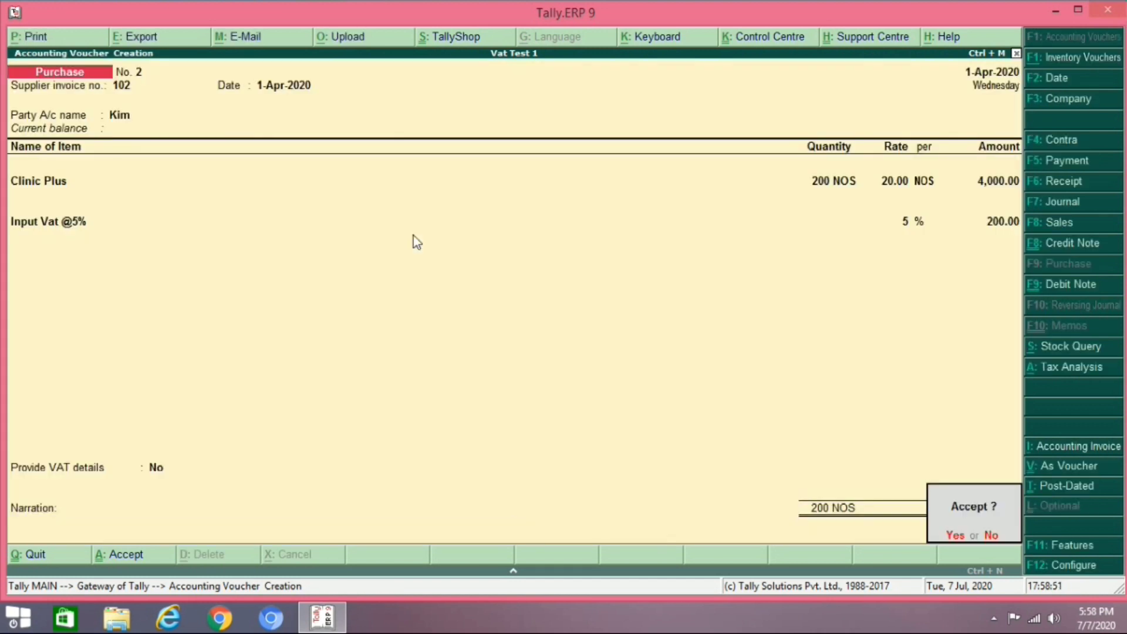
{"action": "key", "text": "Return"}
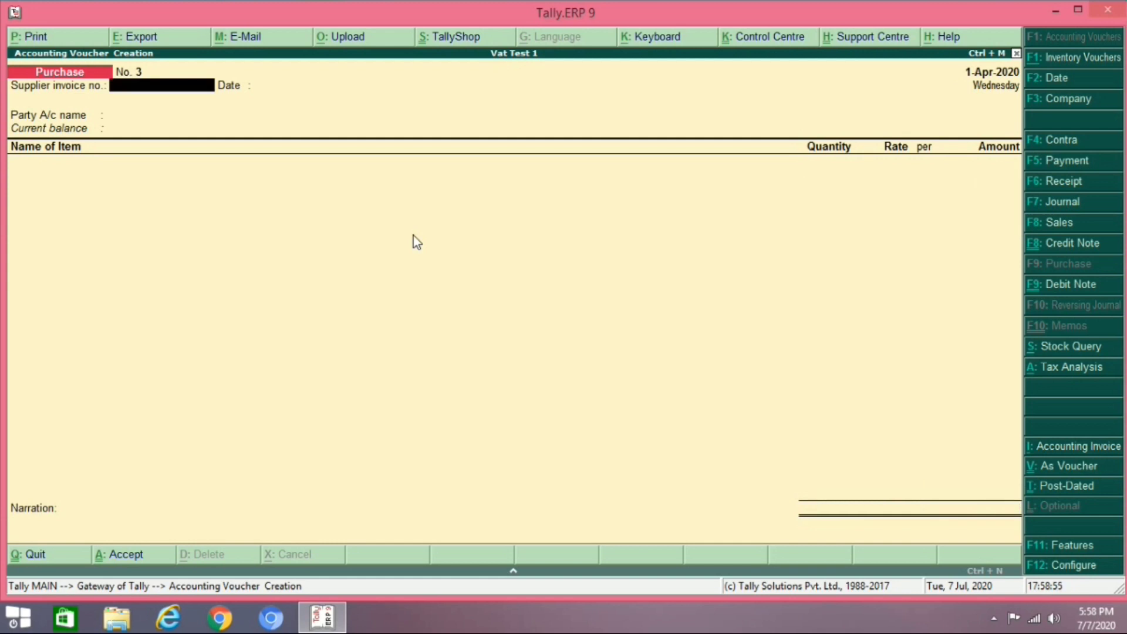
Start a debit note voucher with original invoice number 101 dated 1-Apr-2020.
{"action": "key", "text": "ctrl+F9"}
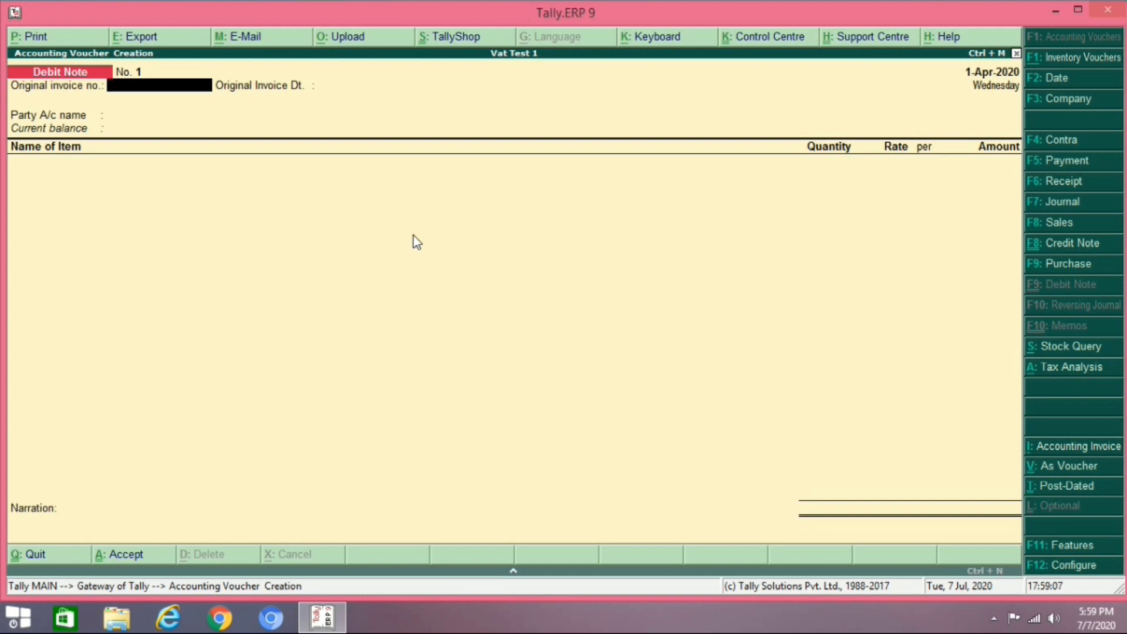
{"action": "type", "text": "101"}
{"action": "key", "text": "Return"}
{"action": "key", "text": "Return"}
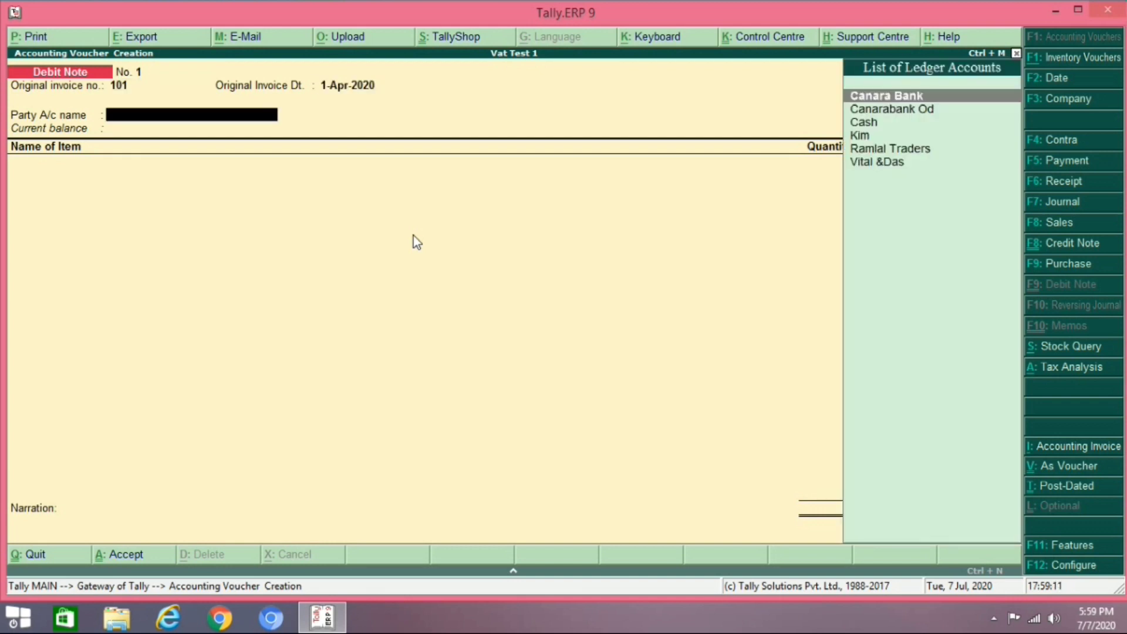
Choose Vital &Das as the debit note's party account and accept the party details.
{"action": "key", "text": "Down"}
{"action": "key", "text": "Down"}
{"action": "key", "text": "Down"}
{"action": "key", "text": "Down"}
{"action": "key", "text": "Down"}
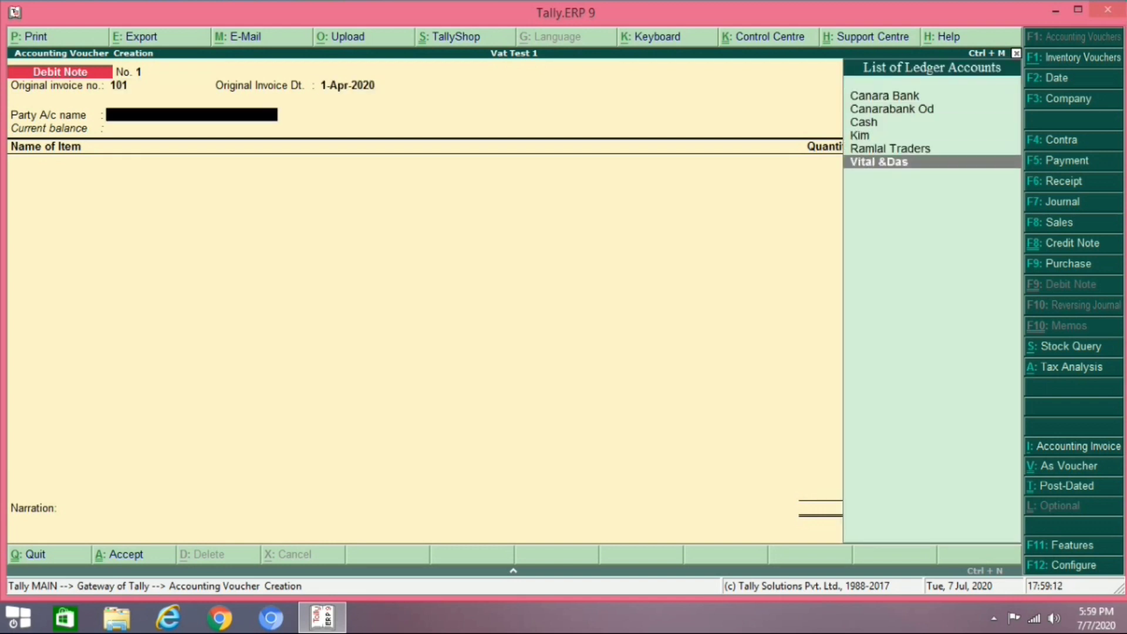
{"action": "key", "text": "Return"}
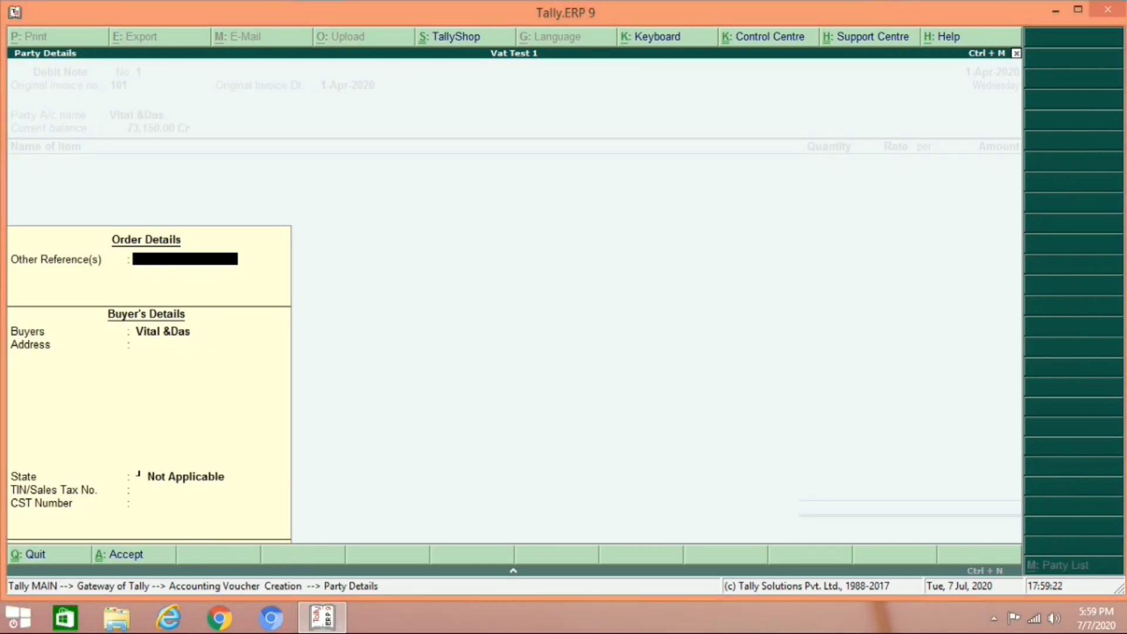
{"action": "key", "text": "Return"}
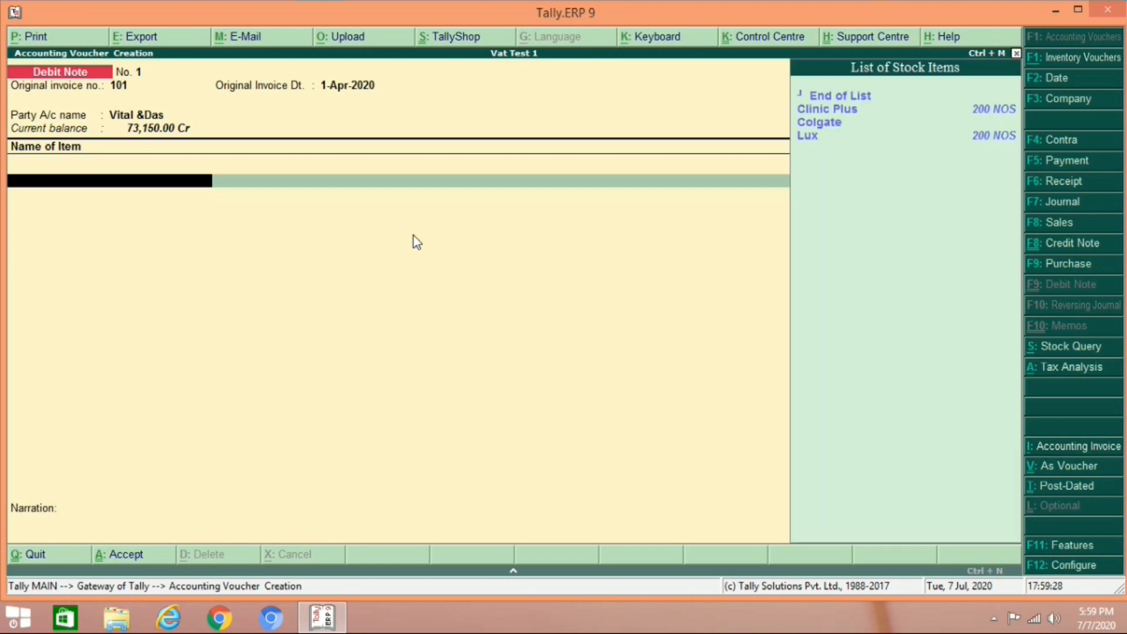
Add 25 NOS of Lux at a rate of 15.00 to the debit note as the returned item.
{"action": "key", "text": "Down"}
{"action": "key", "text": "Down"}
{"action": "key", "text": "Down"}
{"action": "key", "text": "Return"}
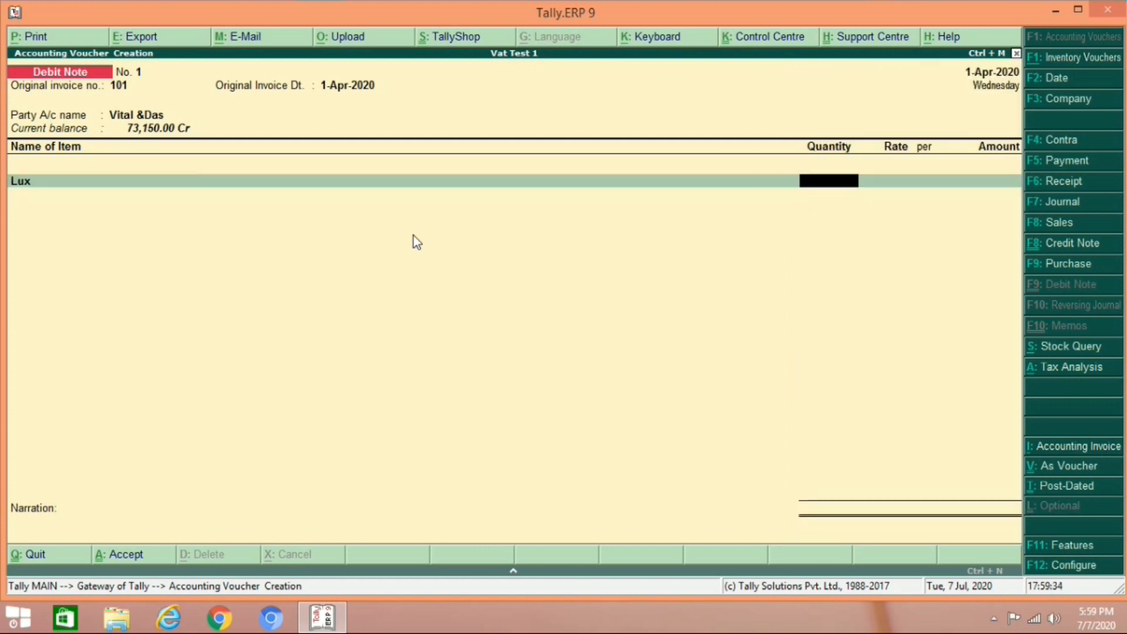
{"action": "type", "text": "25"}
{"action": "key", "text": "Return"}
{"action": "key", "text": "Return"}
{"action": "key", "text": "Return"}
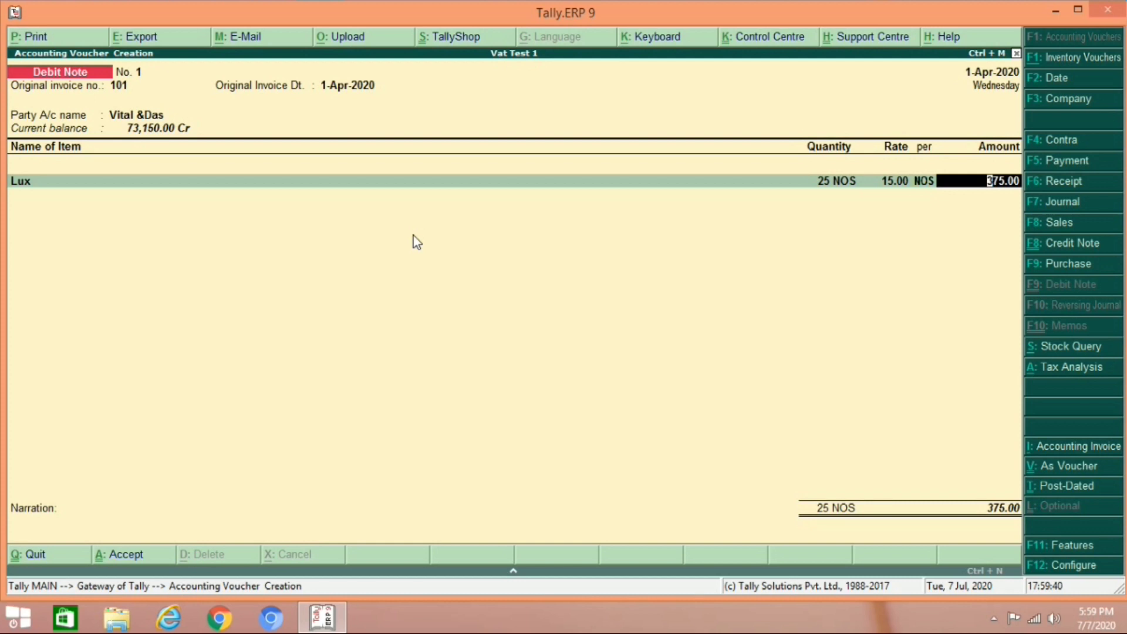
{"action": "key", "text": "Return"}
{"action": "key", "text": "Return"}
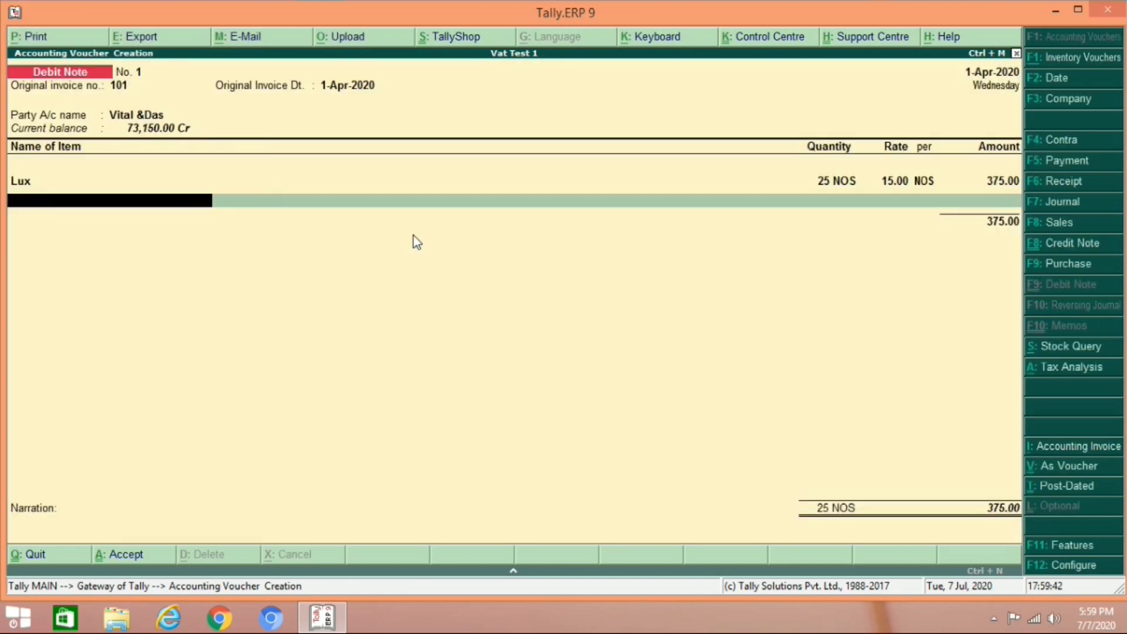
End the item list and add the Input Vat @5% ledger to the debit note.
{"action": "key", "text": "Return"}
{"action": "key", "text": "Return"}
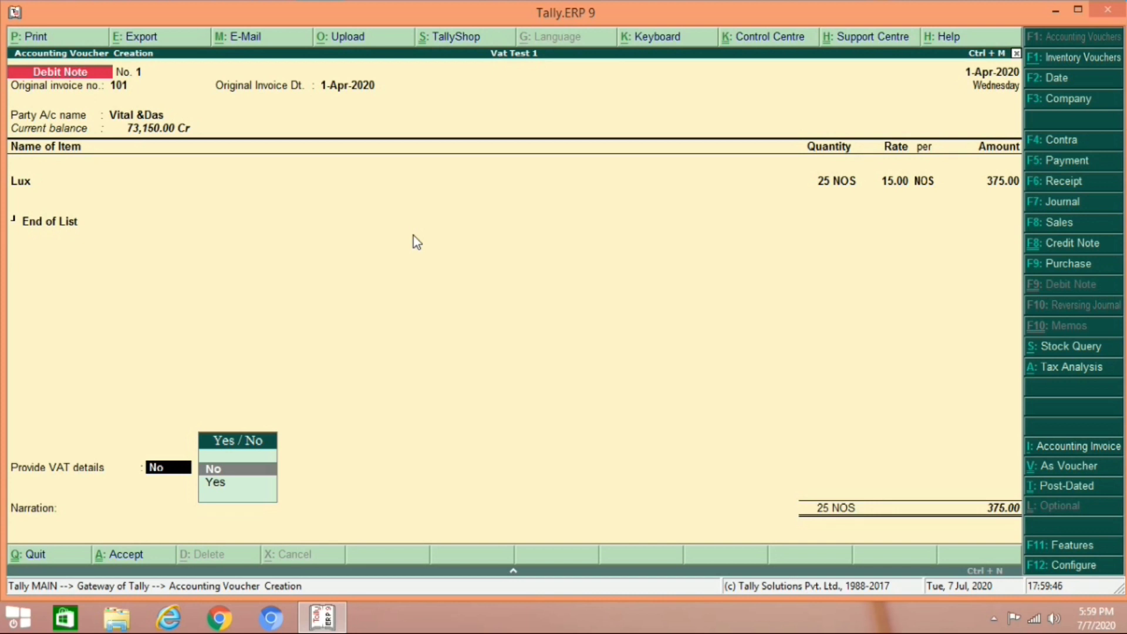
{"action": "key", "text": "Return"}
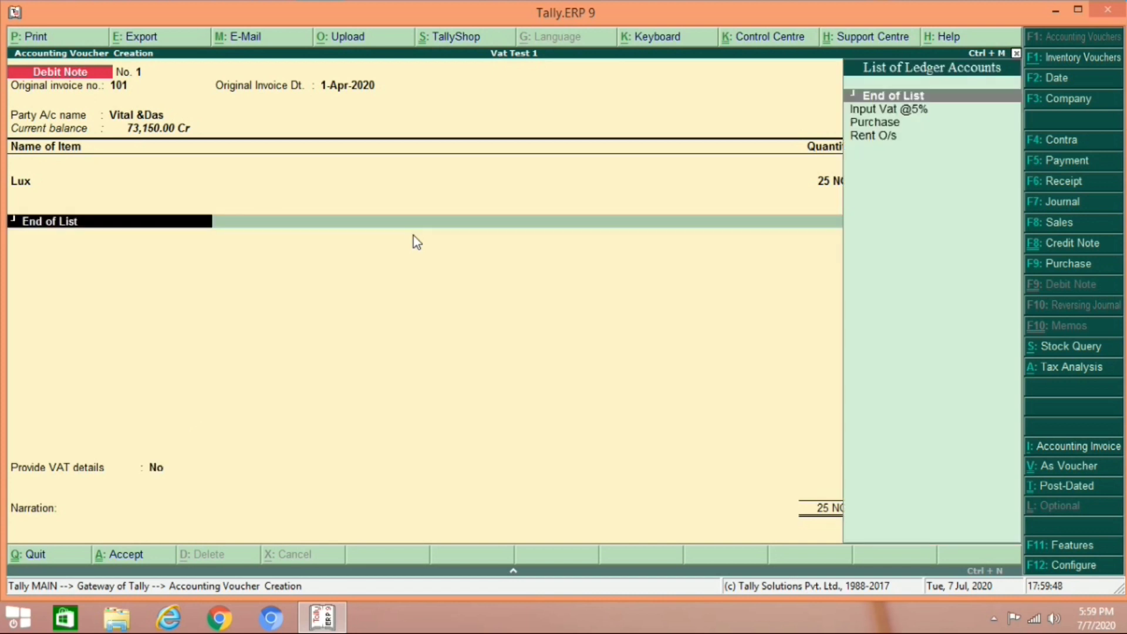
{"action": "key", "text": "Down"}
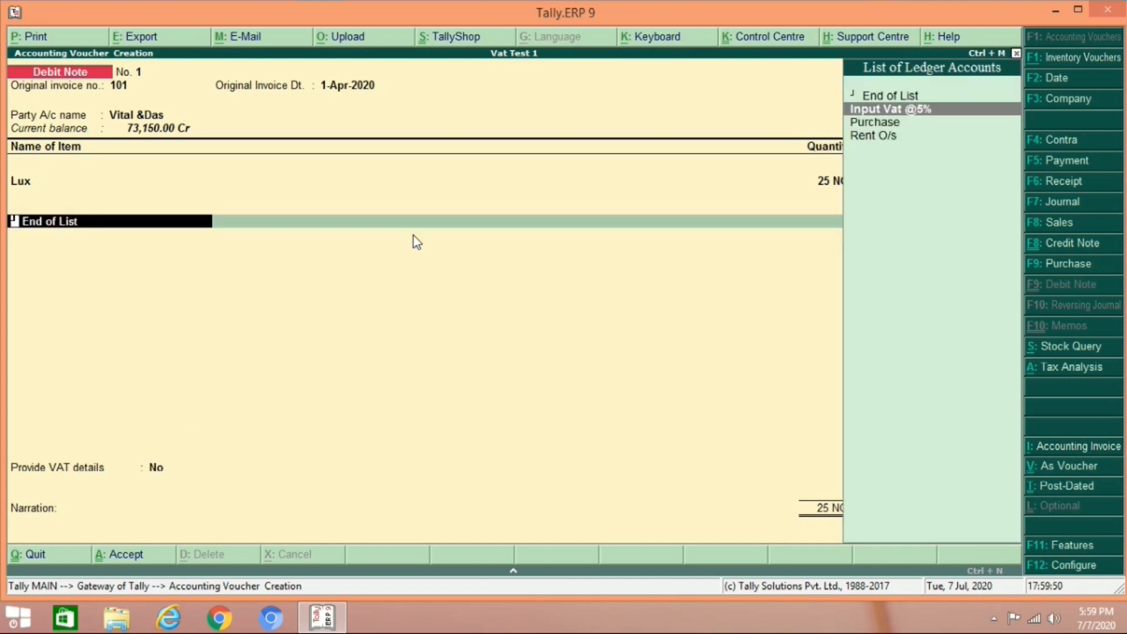
{"action": "key", "text": "Return"}
{"action": "key", "text": "Return"}
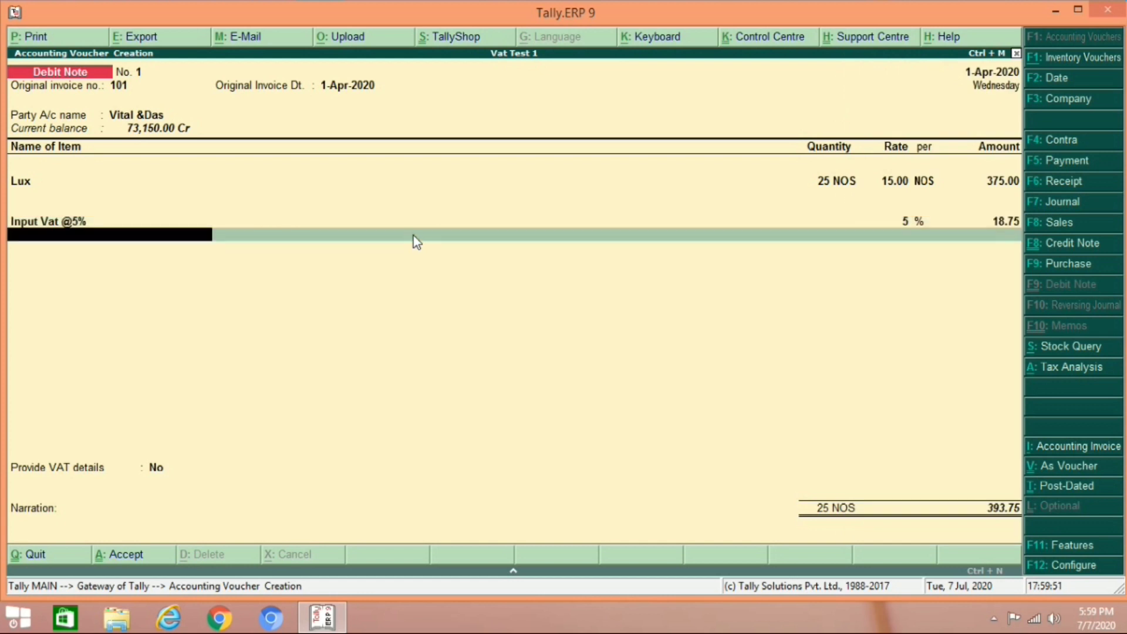
Settle the debit note bill-wise as Agst Ref against bill 101 for Vital &Das and save the voucher.
{"action": "key", "text": "Return"}
{"action": "key", "text": "Return"}
{"action": "key", "text": "Return"}
{"action": "key", "text": "Return"}
{"action": "key", "text": "Return"}
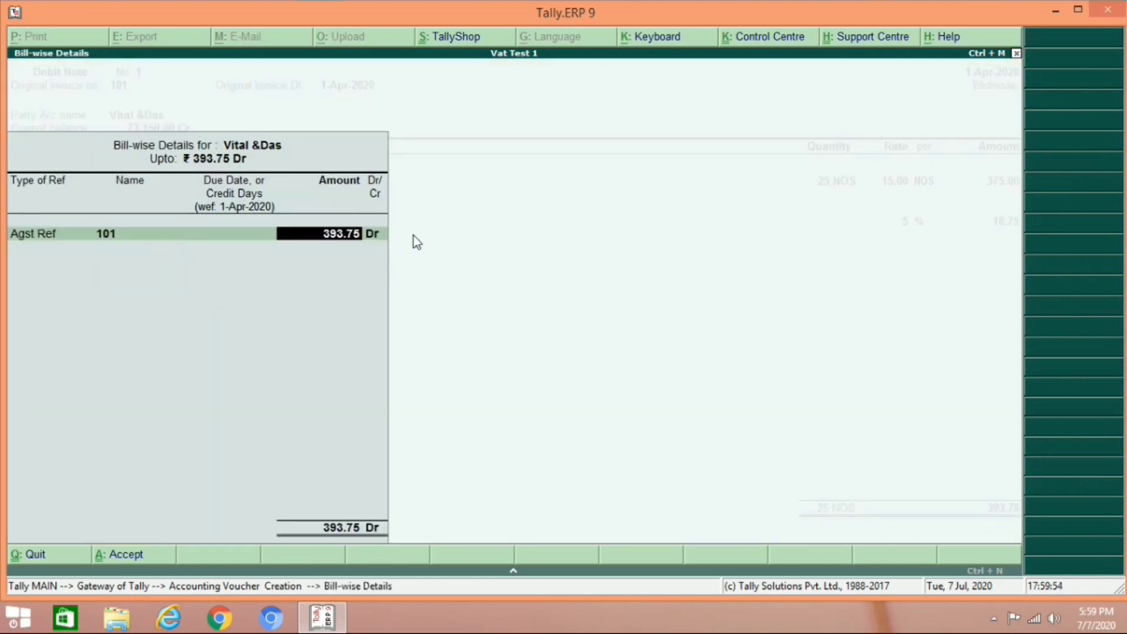
{"action": "key", "text": "Return"}
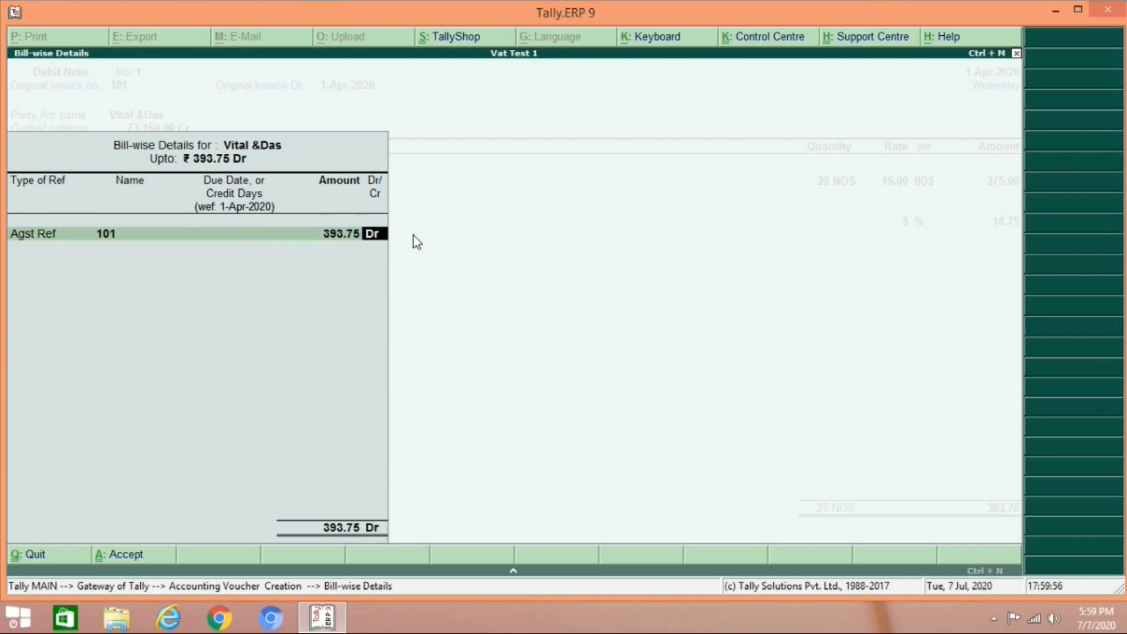
{"action": "key", "text": "Return"}
{"action": "key", "text": "Return"}
{"action": "key", "text": "Return"}
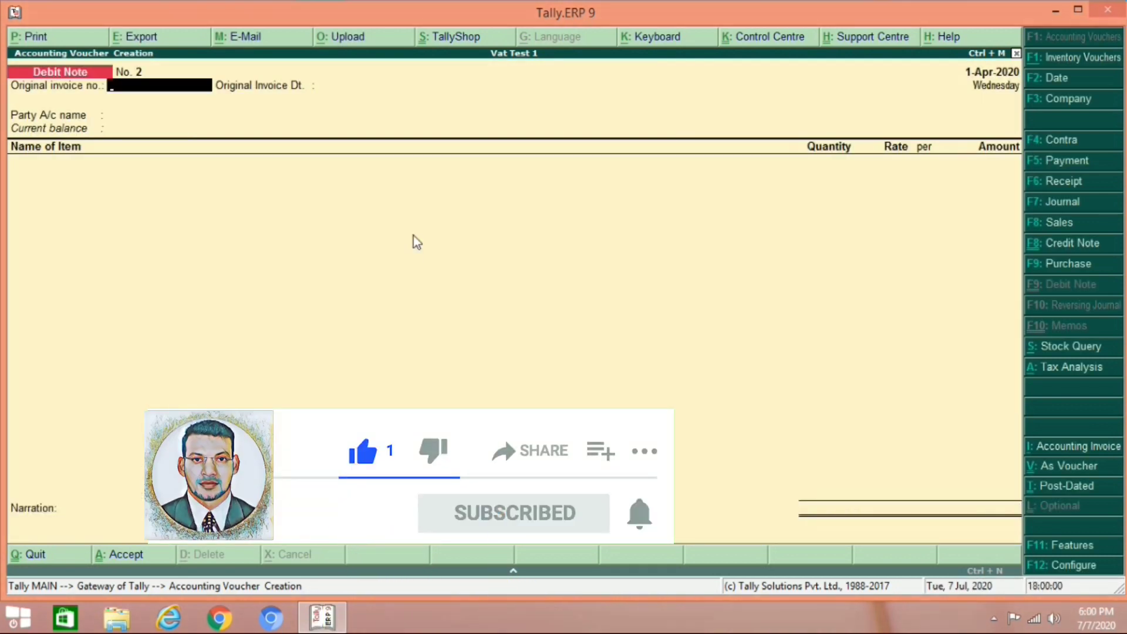
Enter original invoice number 102 dated 1-Apr-2020 in the new debit note, choose that invoice's supplier as party and accept the party details.
{"action": "type", "text": "102"}
{"action": "key", "text": "Return"}
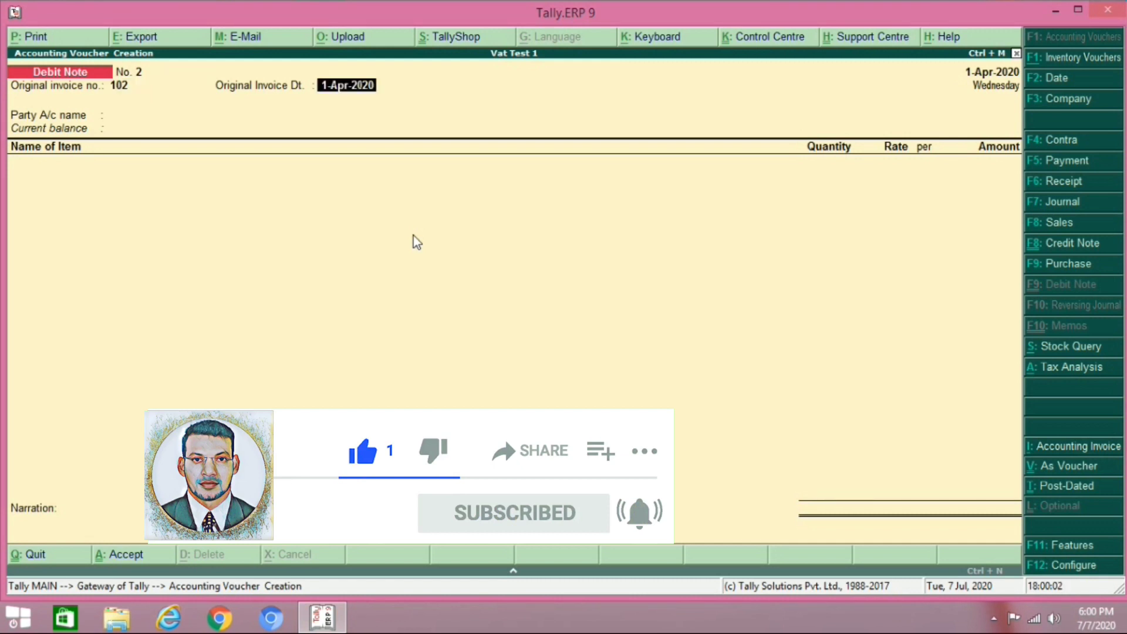
{"action": "key", "text": "Return"}
{"action": "type", "text": "Ki"}
{"action": "key", "text": "Return"}
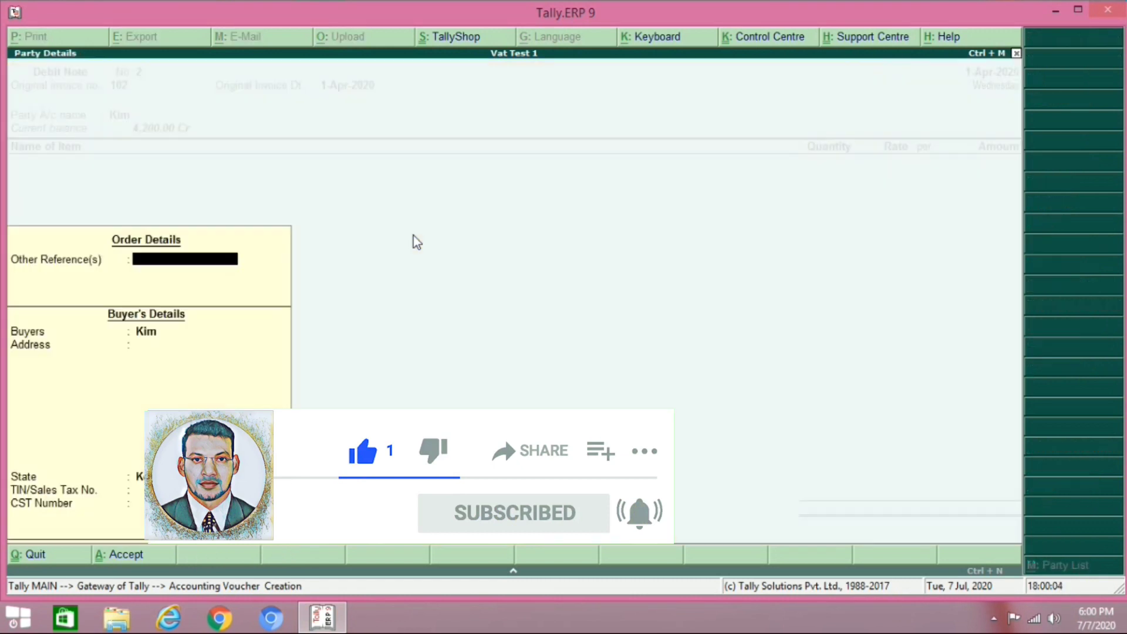
{"action": "key", "text": "ctrl+a"}
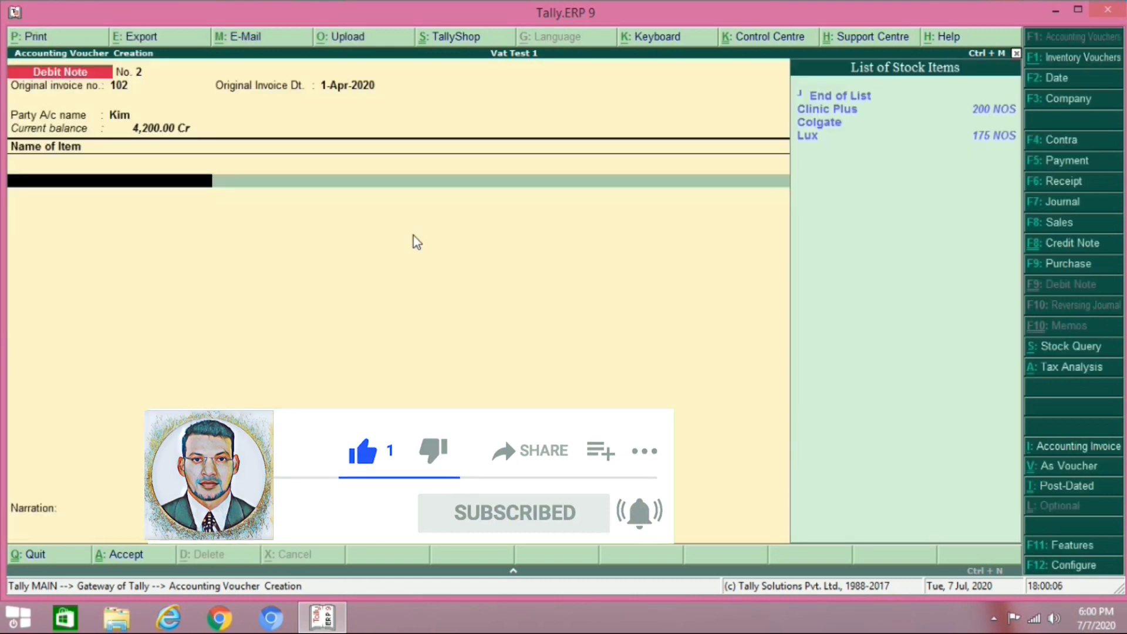
Add 25 NOS of Clinic Plus at a rate of 20.00 to the debit note and allocate the amount to the Purchase ledger.
{"action": "key", "text": "Down"}
{"action": "key", "text": "Down"}
{"action": "key", "text": "Up"}
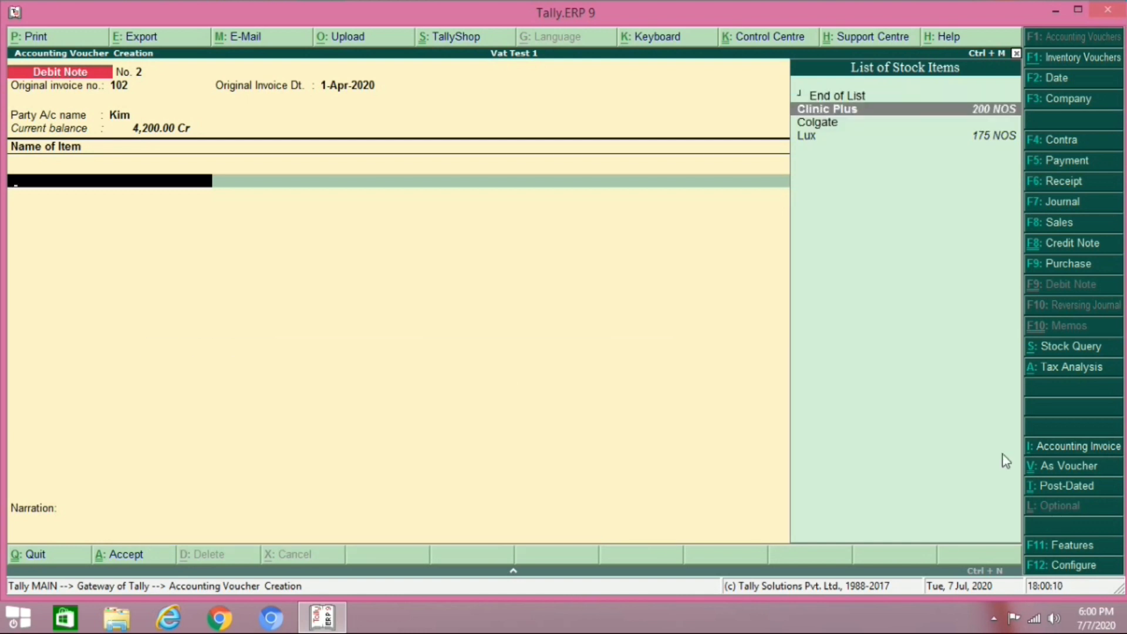
{"action": "key", "text": "Return"}
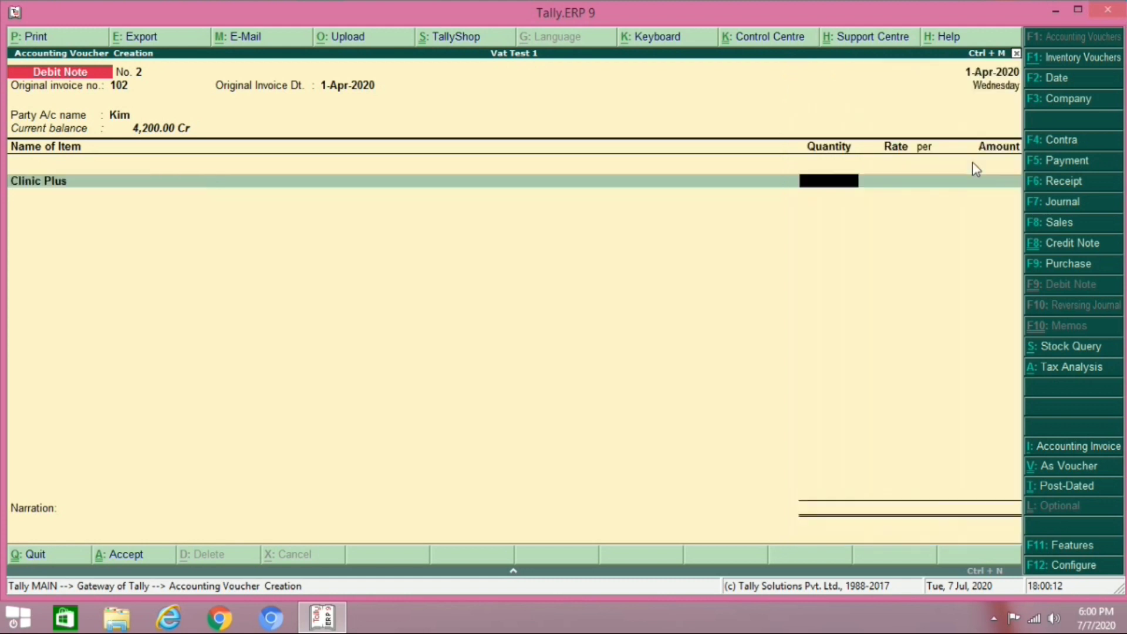
{"action": "type", "text": "25"}
{"action": "key", "text": "Return"}
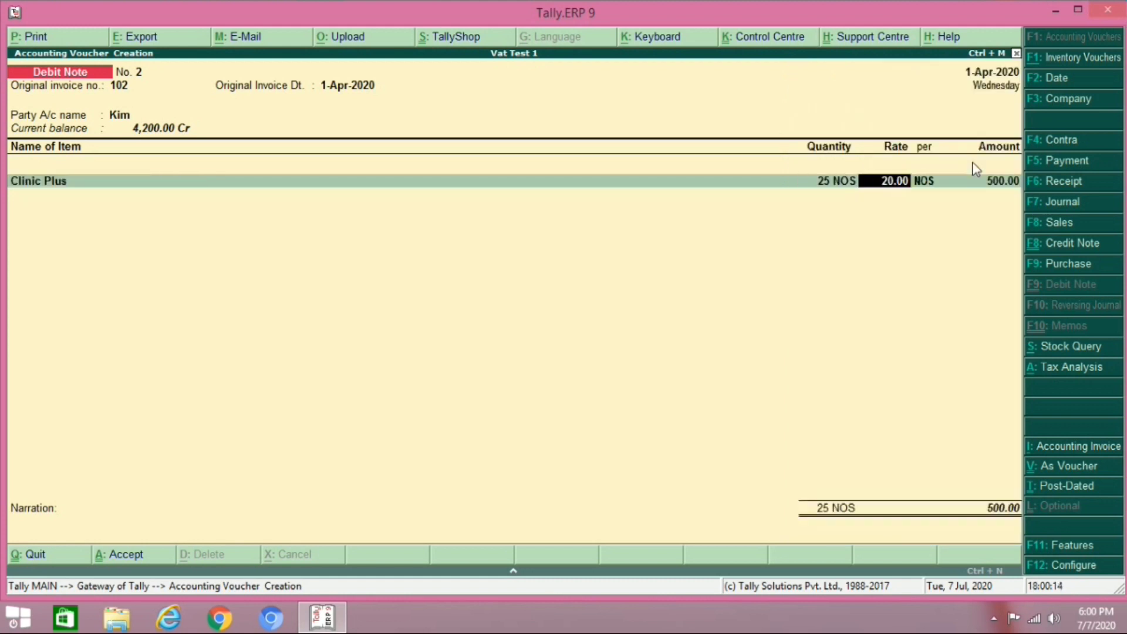
{"action": "key", "text": "Return"}
{"action": "key", "text": "Return"}
{"action": "key", "text": "Return"}
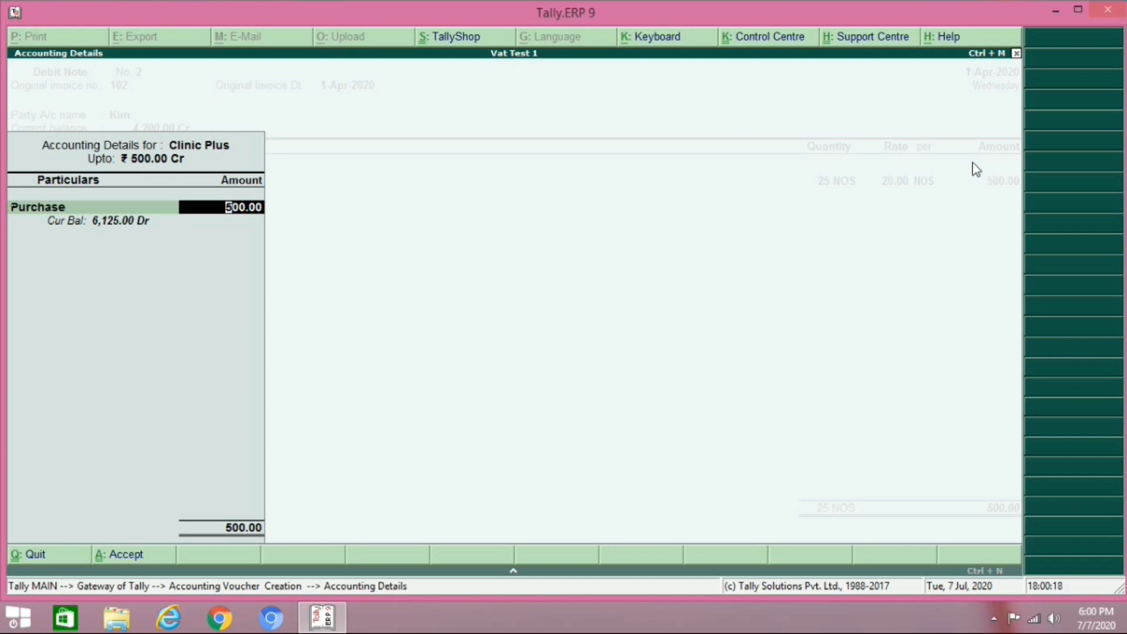
{"action": "key", "text": "Return"}
Accept the Purchase allocation for Clinic Plus and add the Input Vat @5% ledger to the debit note.
{"action": "key", "text": "Return"}
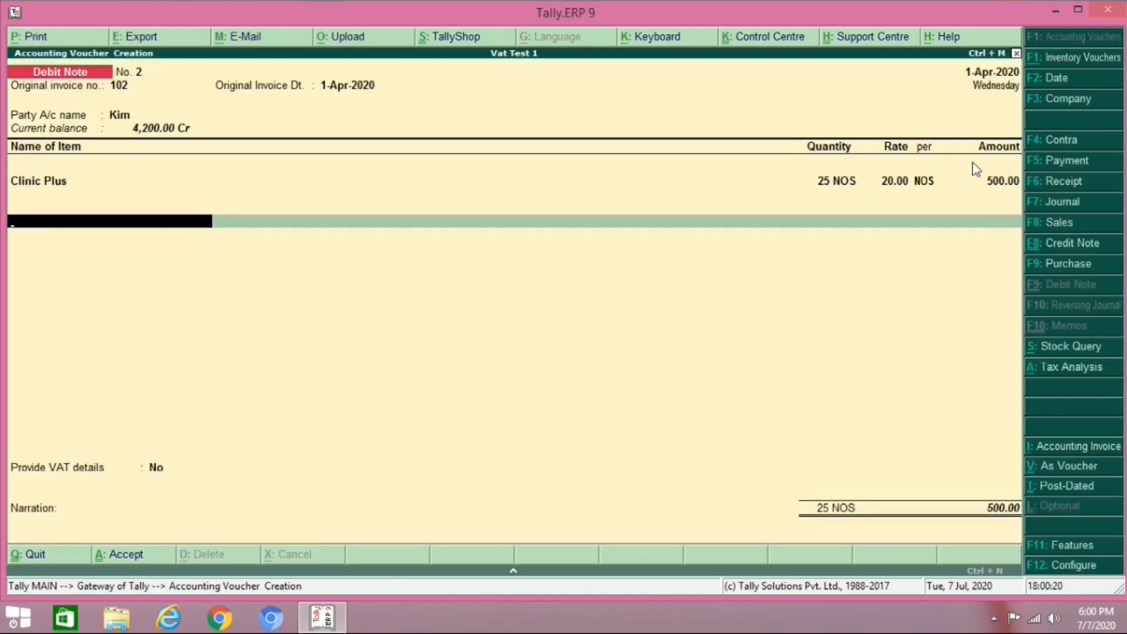
{"action": "type", "text": "In"}
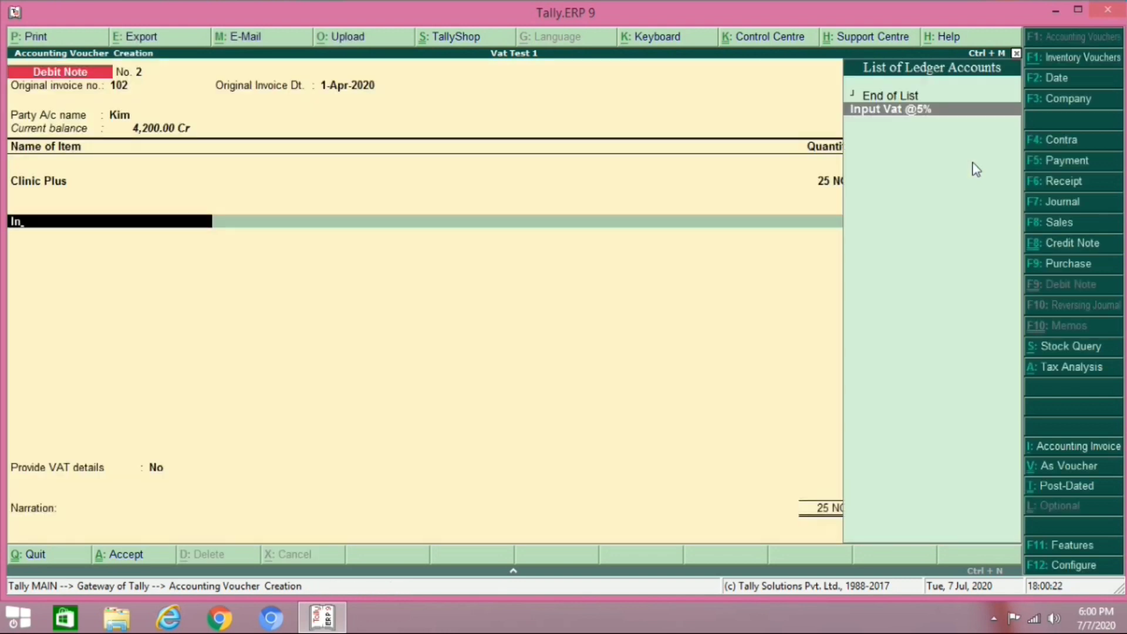
{"action": "key", "text": "Return"}
{"action": "key", "text": "Return"}
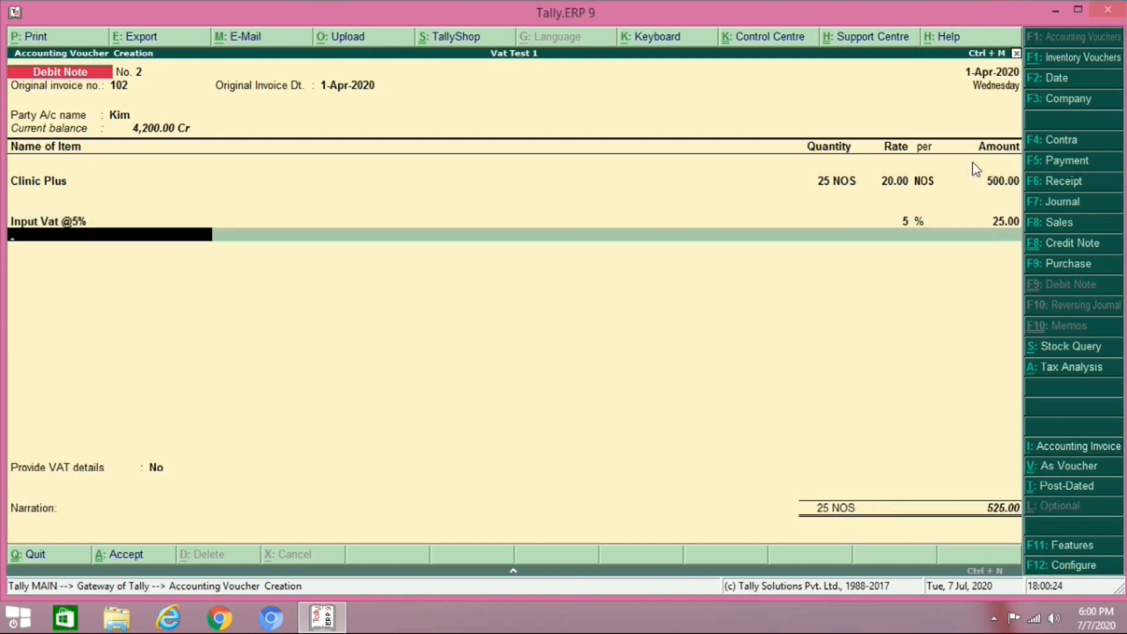
Settle the debit note bill-wise as Agst Ref against bill 102 and save the voucher.
{"action": "key", "text": "Return"}
{"action": "key", "text": "Return"}
{"action": "key", "text": "Return"}
{"action": "key", "text": "Return"}
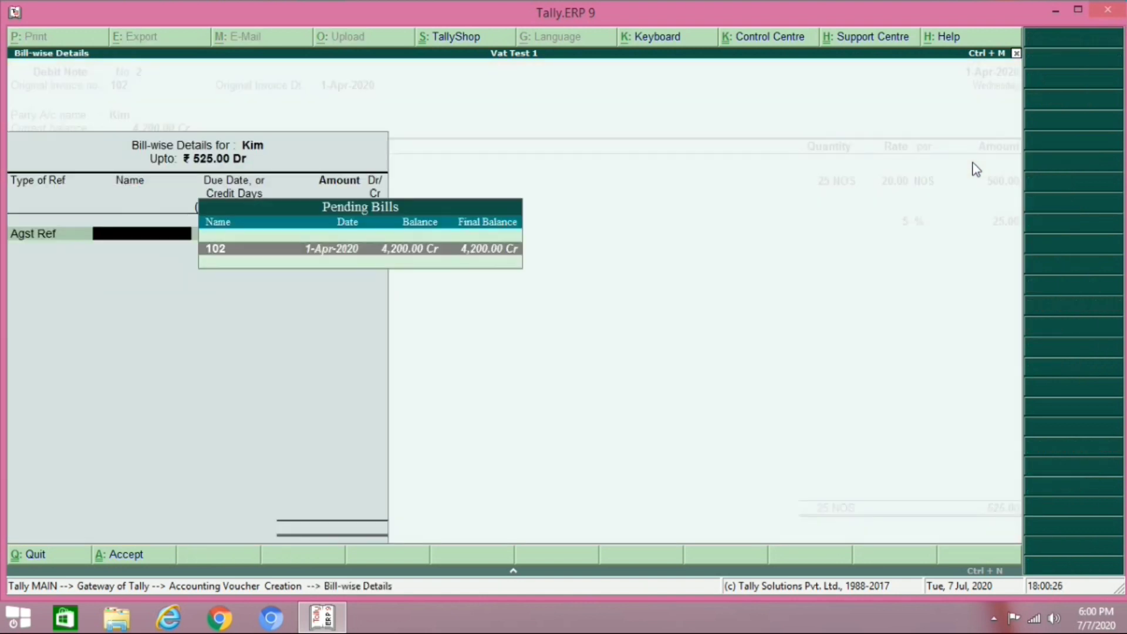
{"action": "key", "text": "Return"}
{"action": "key", "text": "Return"}
{"action": "key", "text": "Return"}
{"action": "key", "text": "Return"}
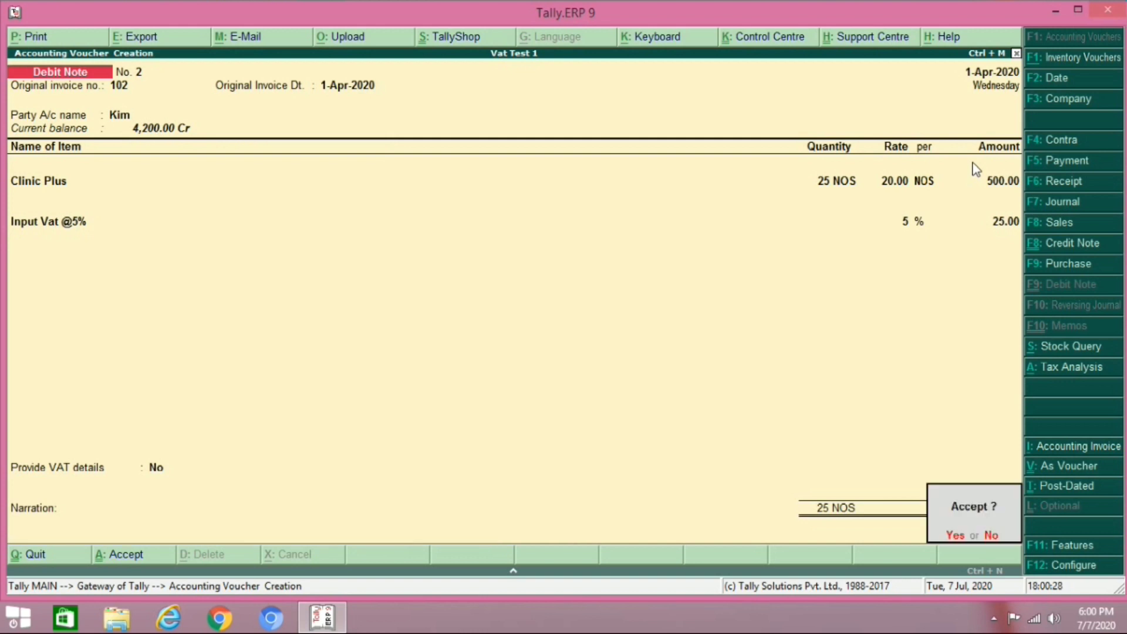
{"action": "key", "text": "Return"}
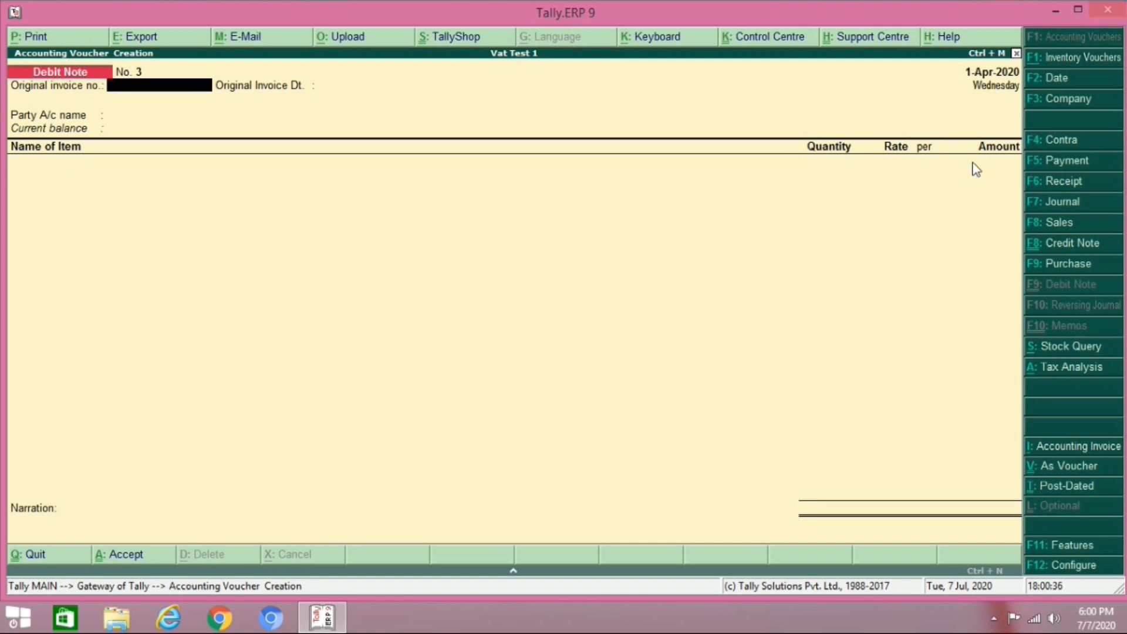
Leave voucher entry and return to the Gateway of Tally.
{"action": "key", "text": "F8"}
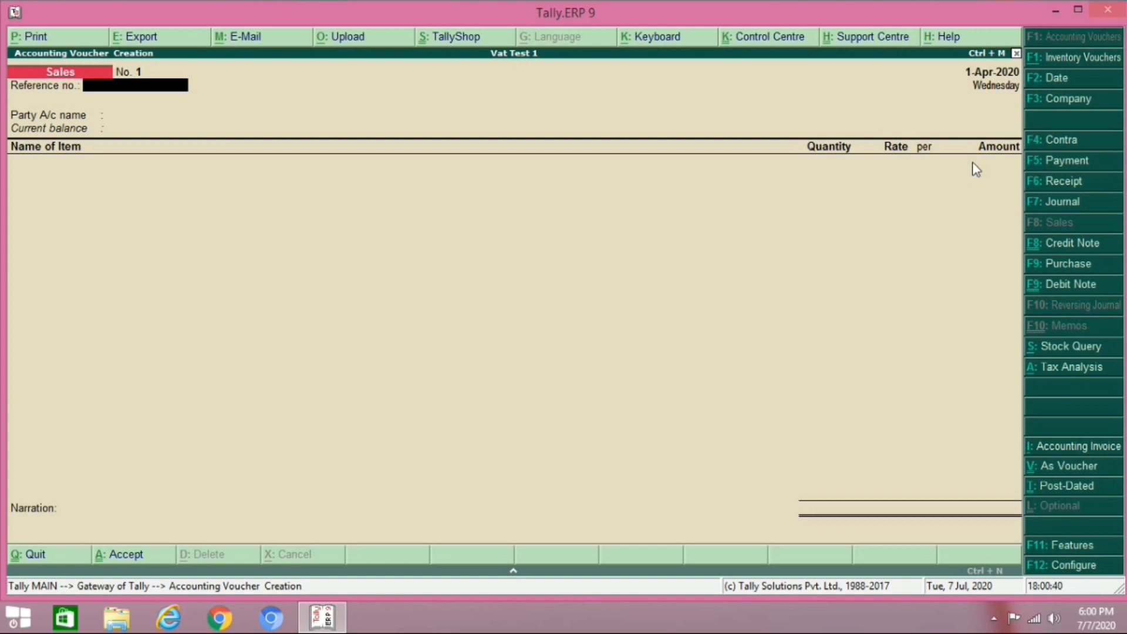
{"action": "key", "text": "Escape"}
{"action": "key", "text": "Return"}
{"action": "key", "text": "Escape"}
{"action": "key", "text": "Escape"}
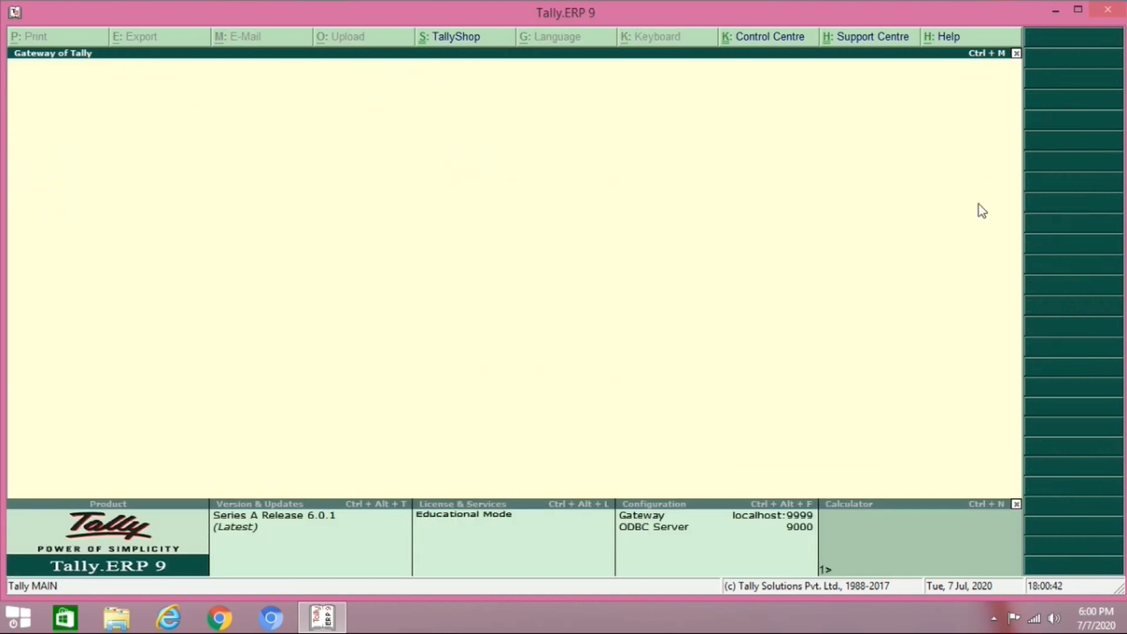
Open the Sales voucher type for alteration from the inventory masters.
{"action": "key", "text": "Return"}
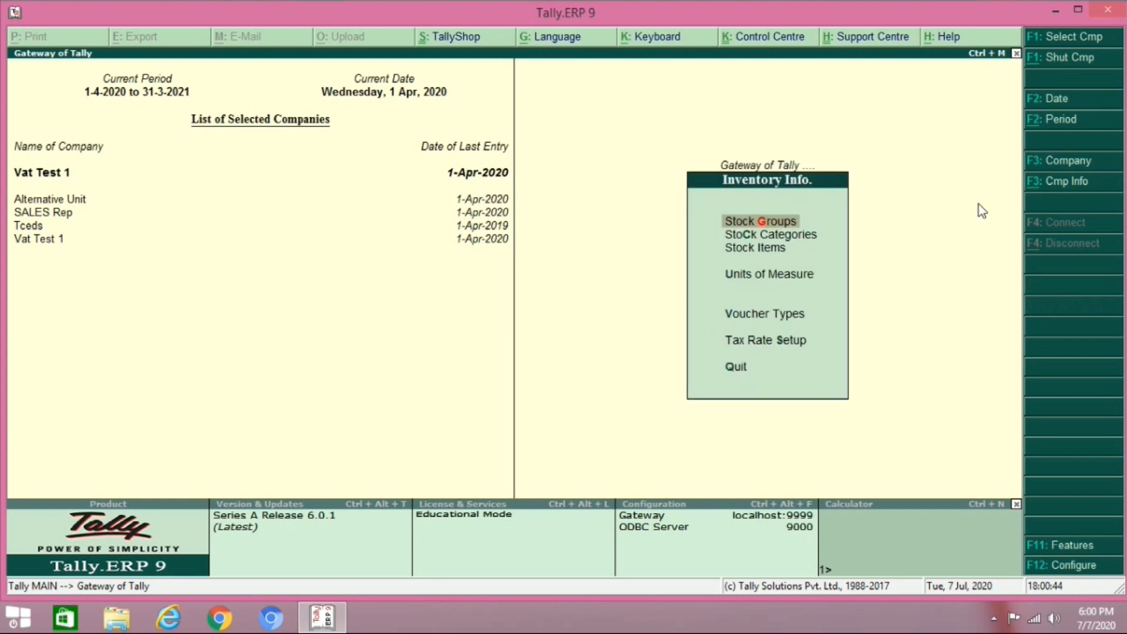
{"action": "key", "text": "Down"}
{"action": "key", "text": "Down"}
{"action": "key", "text": "Down"}
{"action": "key", "text": "Down"}
{"action": "key", "text": "Return"}
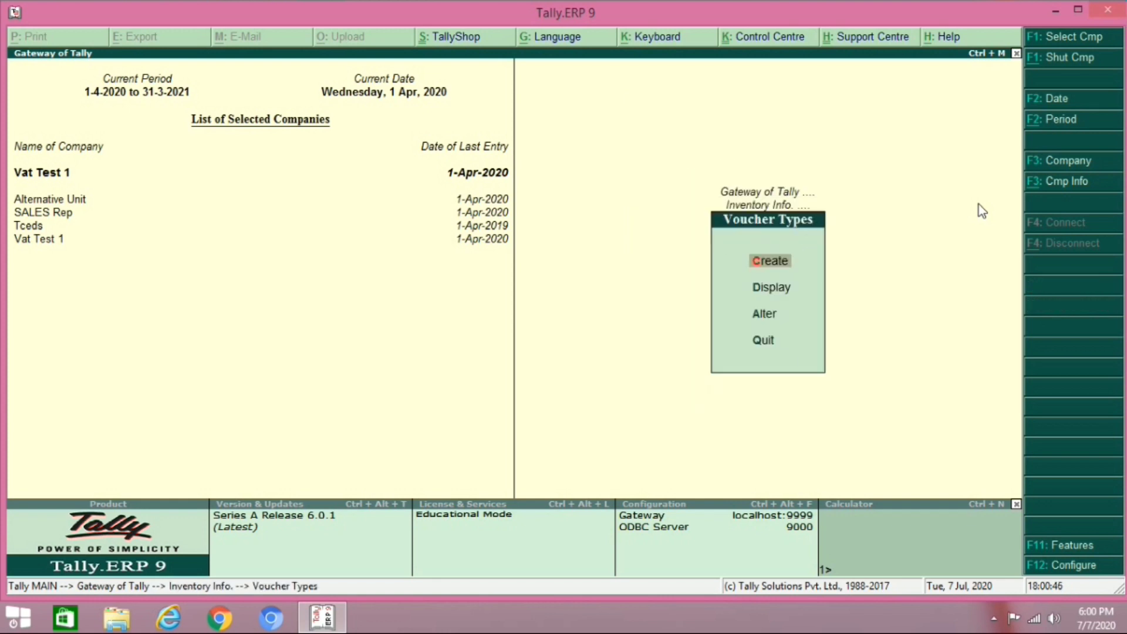
{"action": "key", "text": "Down"}
{"action": "key", "text": "Down"}
{"action": "key", "text": "Return"}
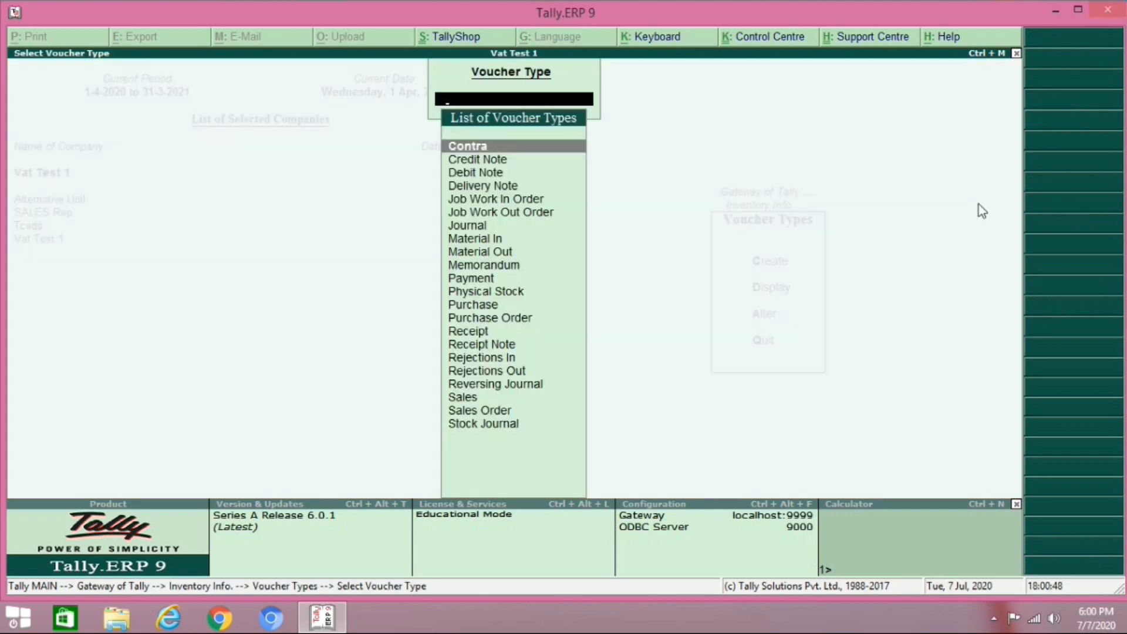
{"action": "type", "text": "Sa"}
{"action": "key", "text": "Return"}
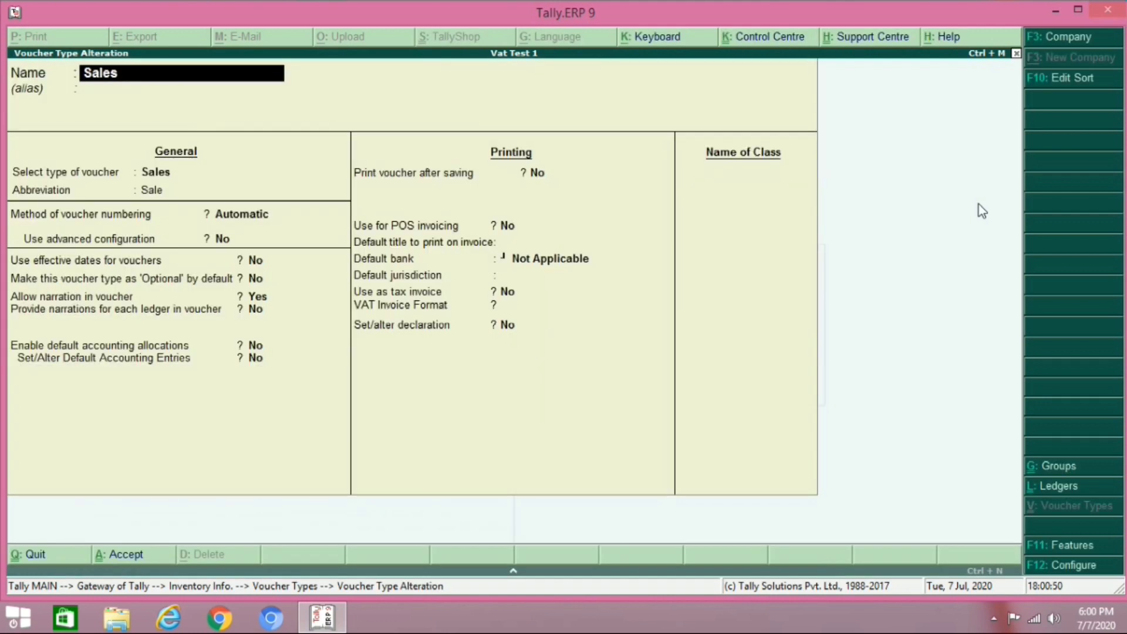
Set the Sales voucher type's numbering method to Manual, save it and leave the voucher type masters.
{"action": "key", "text": "Return"}
{"action": "key", "text": "Return"}
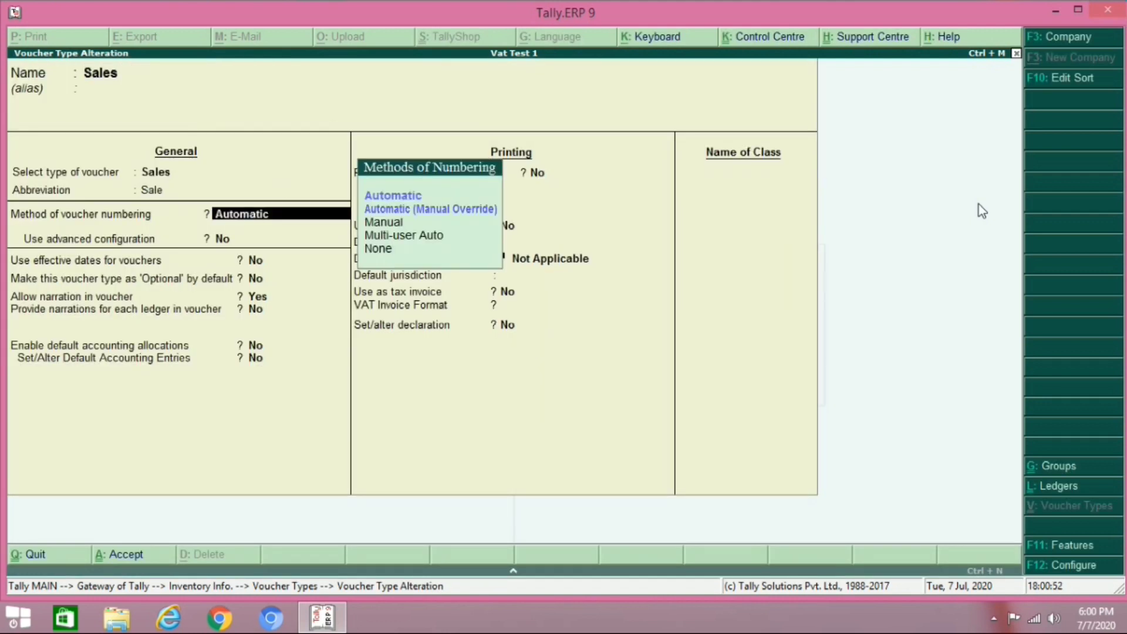
{"action": "key", "text": "Down"}
{"action": "key", "text": "Down"}
{"action": "key", "text": "Return"}
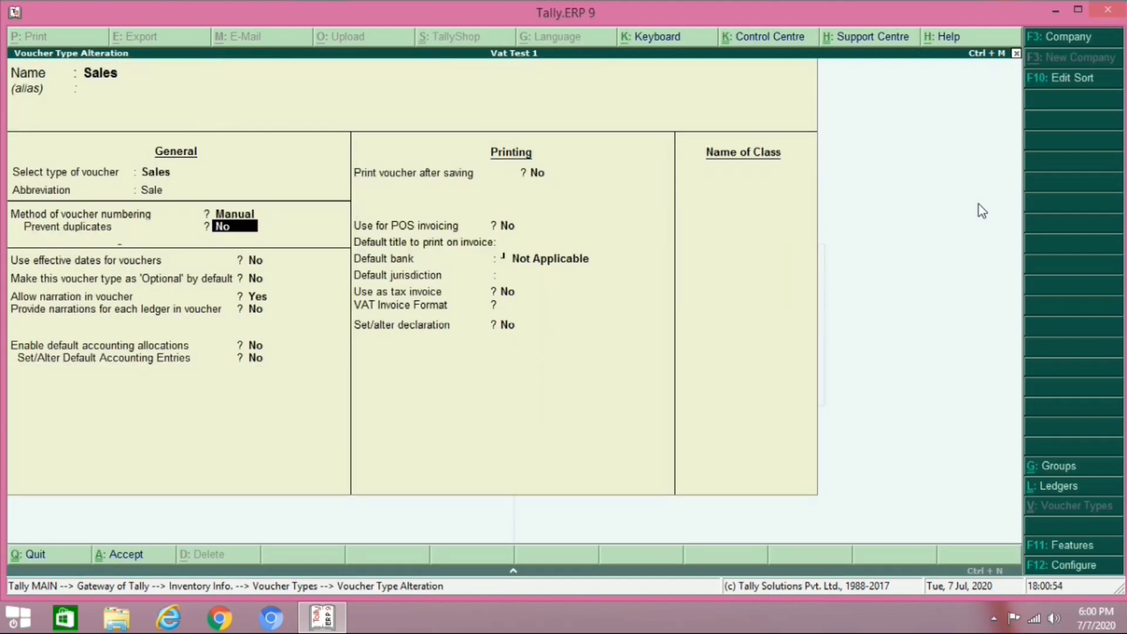
{"action": "key", "text": "ctrl+a"}
{"action": "key", "text": "Escape"}
{"action": "key", "text": "Escape"}
{"action": "key", "text": "Escape"}
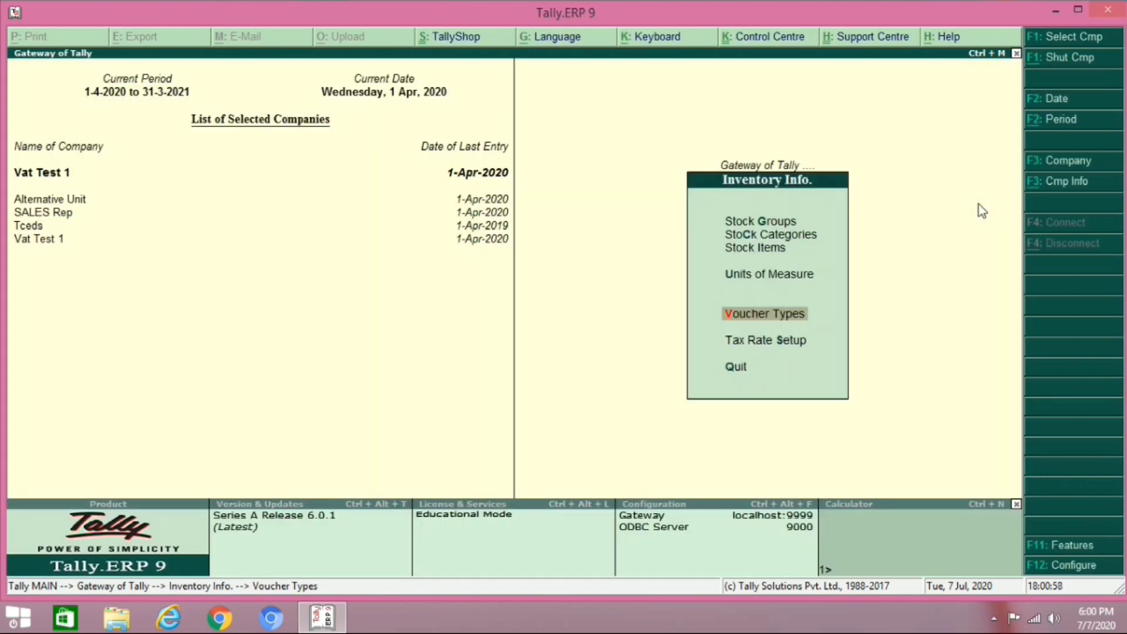
Start a new sales voucher numbered 4001 and leave its reference number blank.
{"action": "key", "text": "v"}
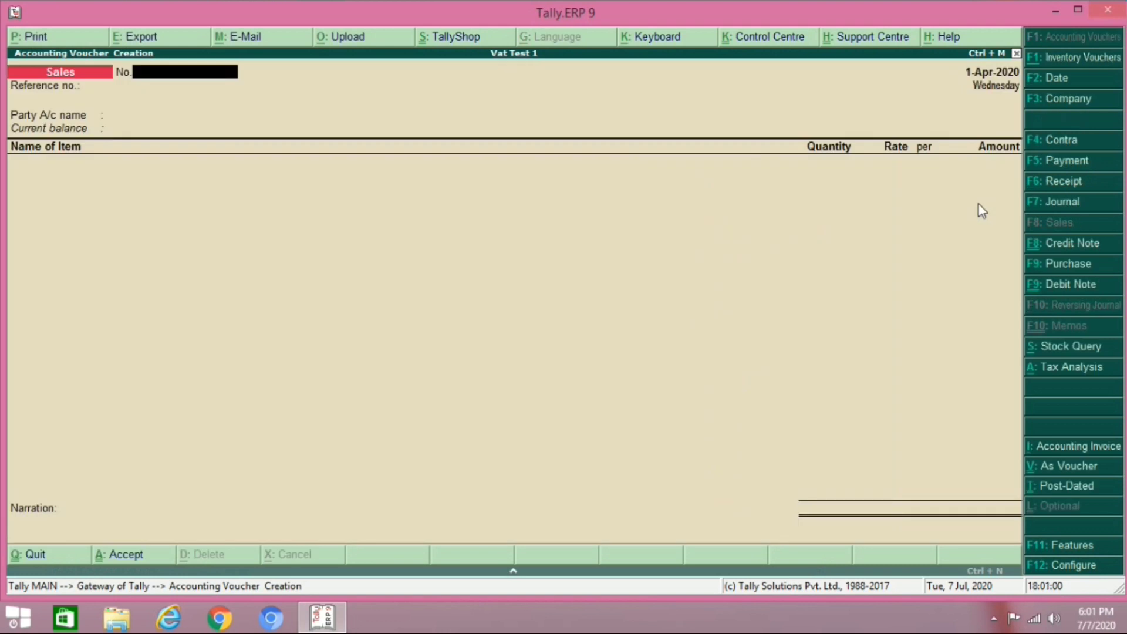
{"action": "type", "text": "4001"}
{"action": "key", "text": "Return"}
{"action": "key", "text": "Return"}
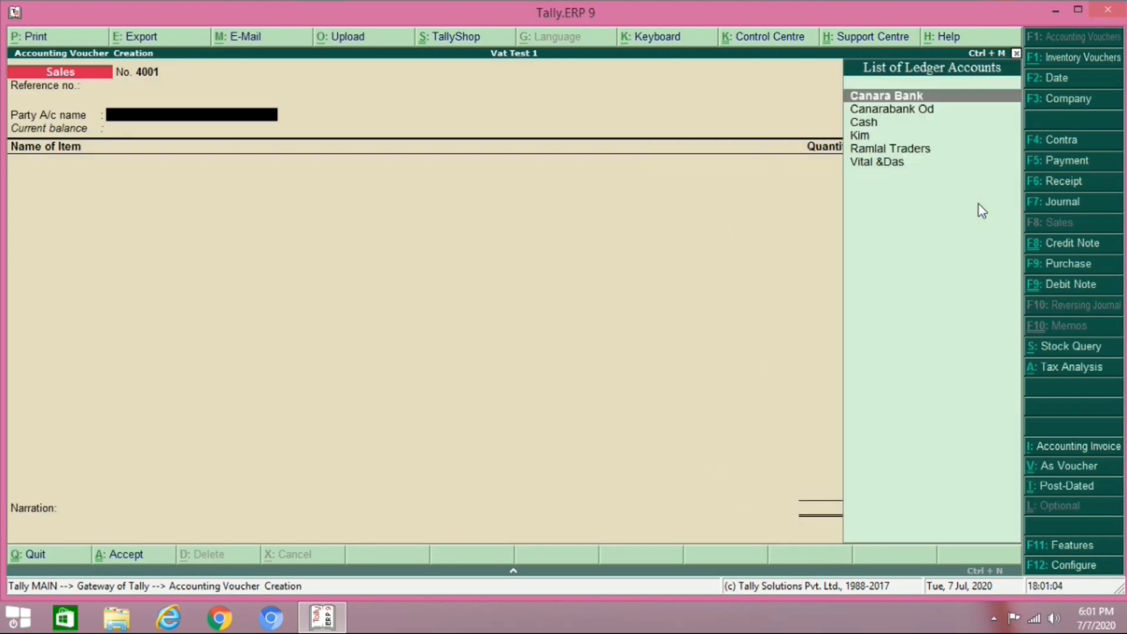
Create the customer's ledger under Sundry Debtors, use it as the sales voucher's party and accept the party details.
{"action": "key", "text": "alt+c"}
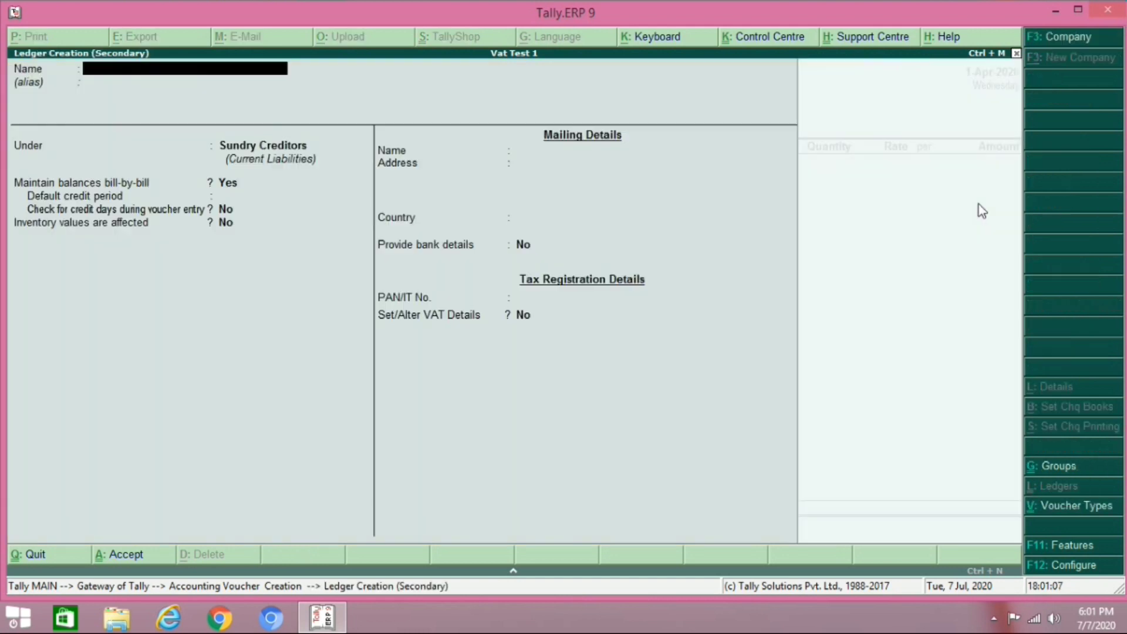
{"action": "type", "text": "Rency"}
{"action": "key", "text": "Return"}
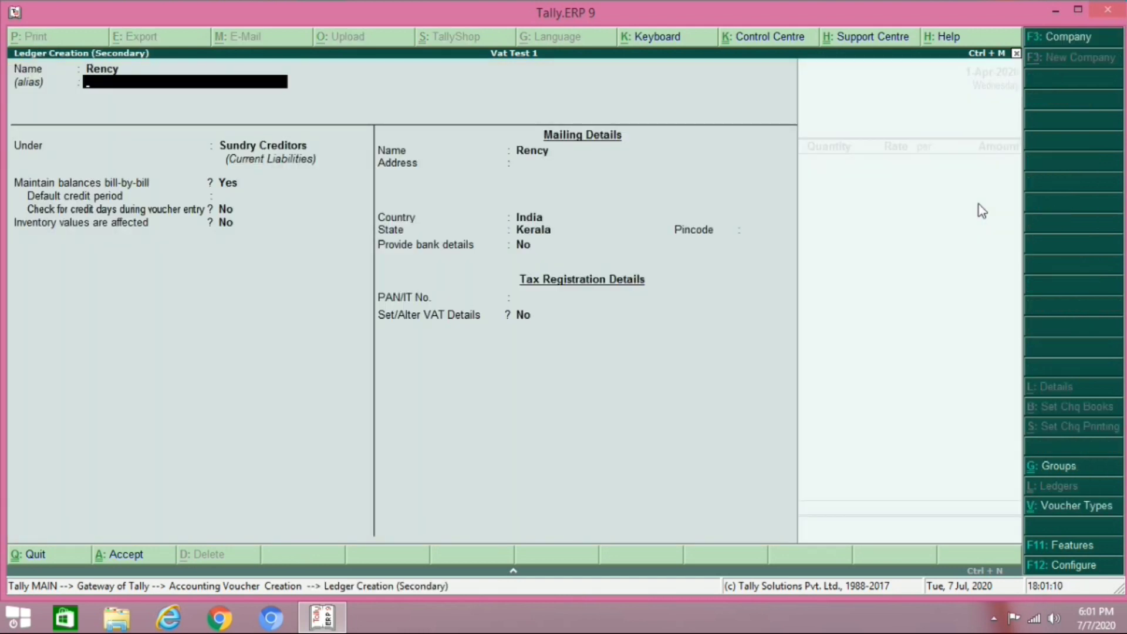
{"action": "key", "text": "Return"}
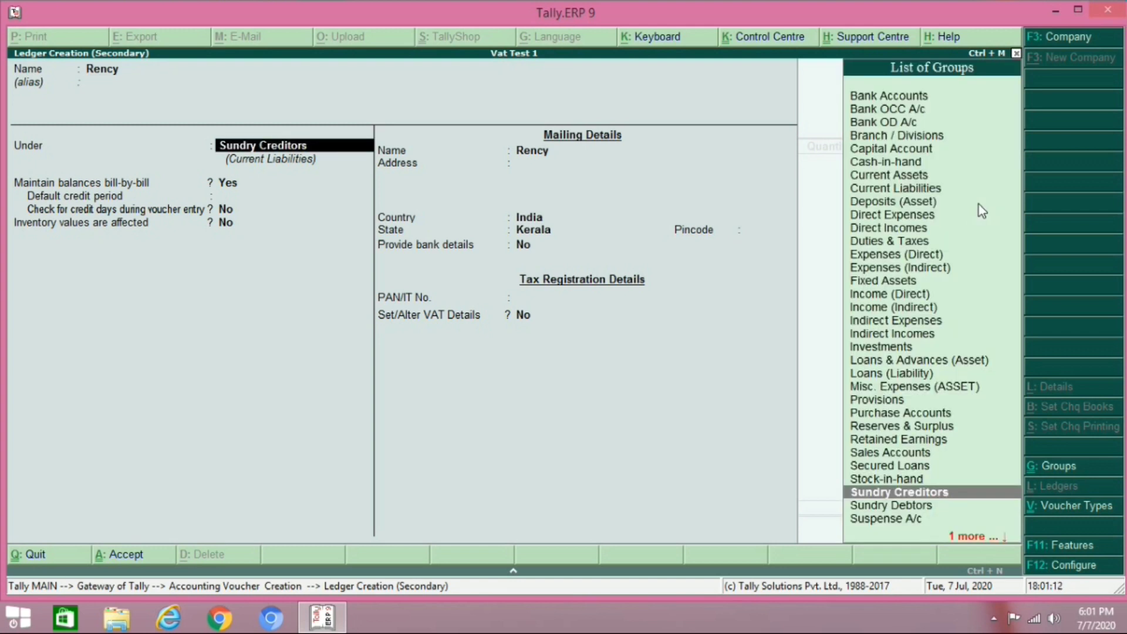
{"action": "key", "text": "Down"}
{"action": "key", "text": "Return"}
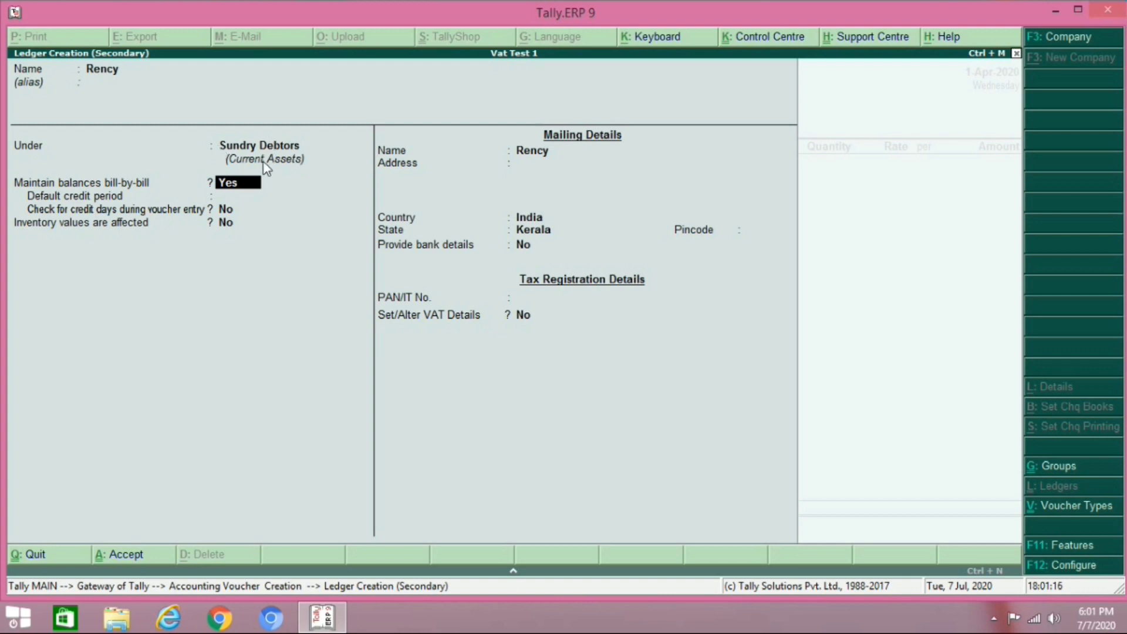
{"action": "key", "text": "ctrl+a"}
{"action": "key", "text": "Return"}
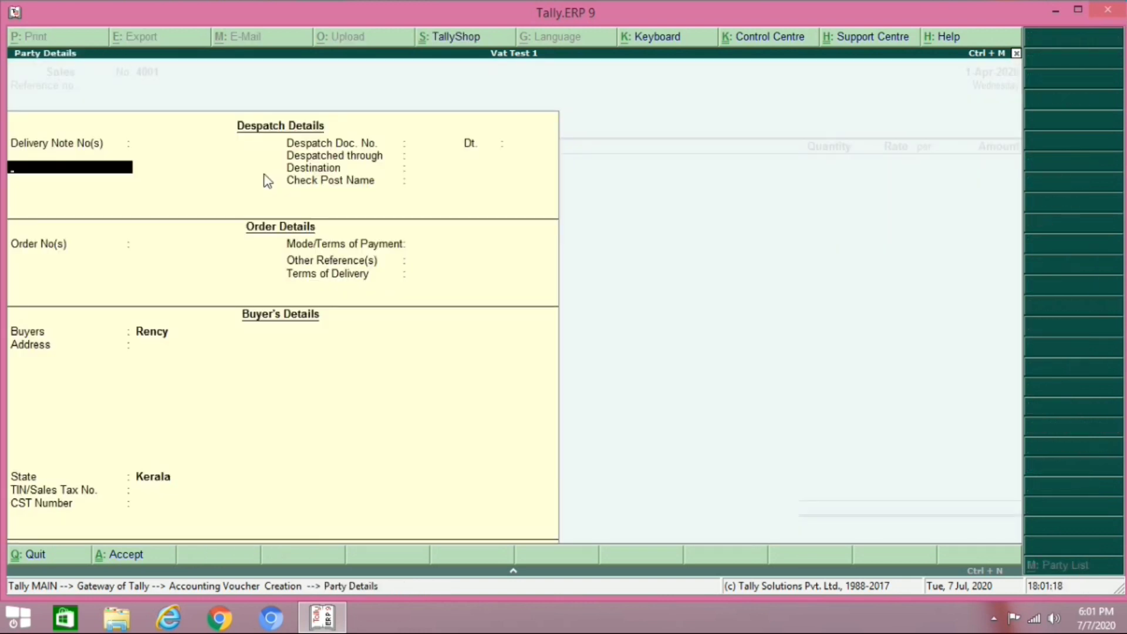
{"action": "key", "text": "ctrl+a"}
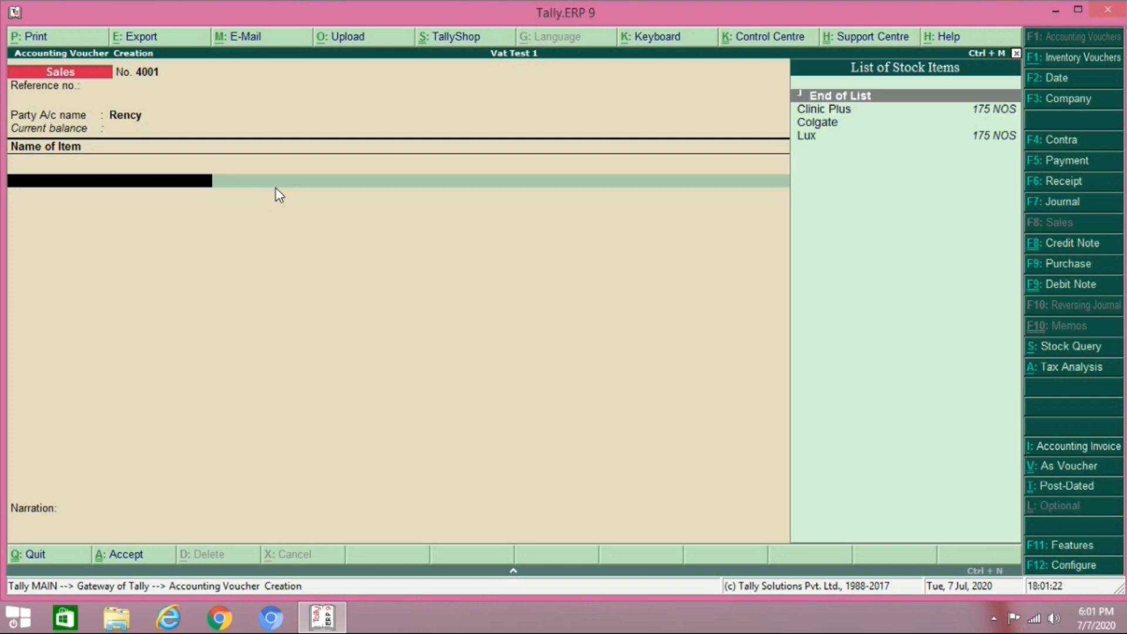
Add 150 NOS of Lux at a rate of 20.00 to the sales voucher.
{"action": "key", "text": "Down"}
{"action": "key", "text": "Down"}
{"action": "key", "text": "Down"}
{"action": "key", "text": "Return"}
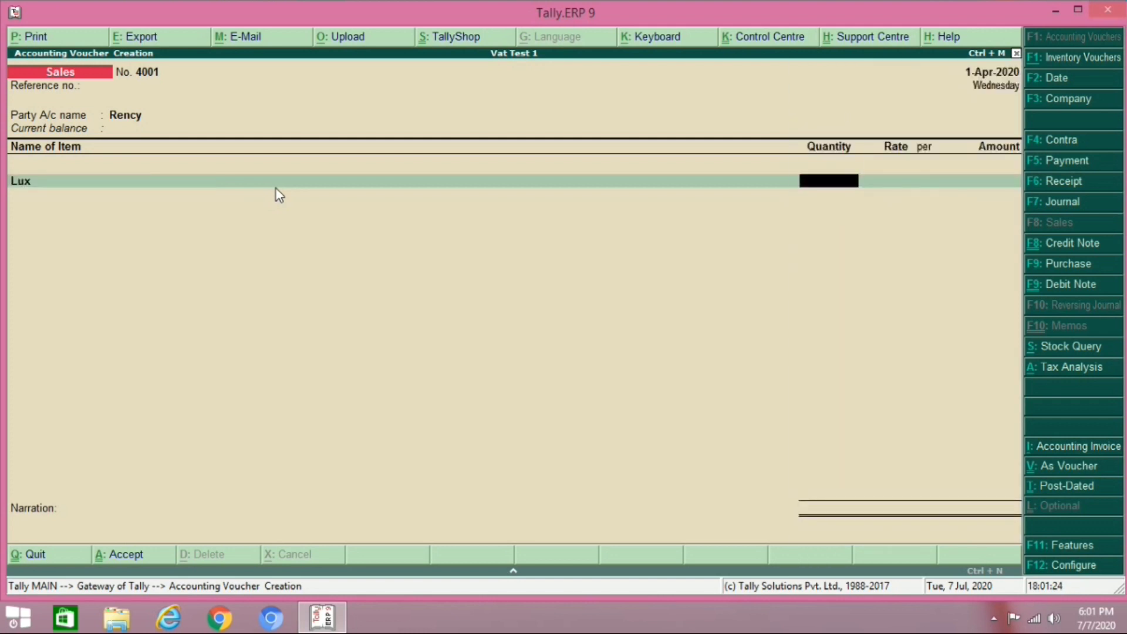
{"action": "type", "text": "150"}
{"action": "key", "text": "Return"}
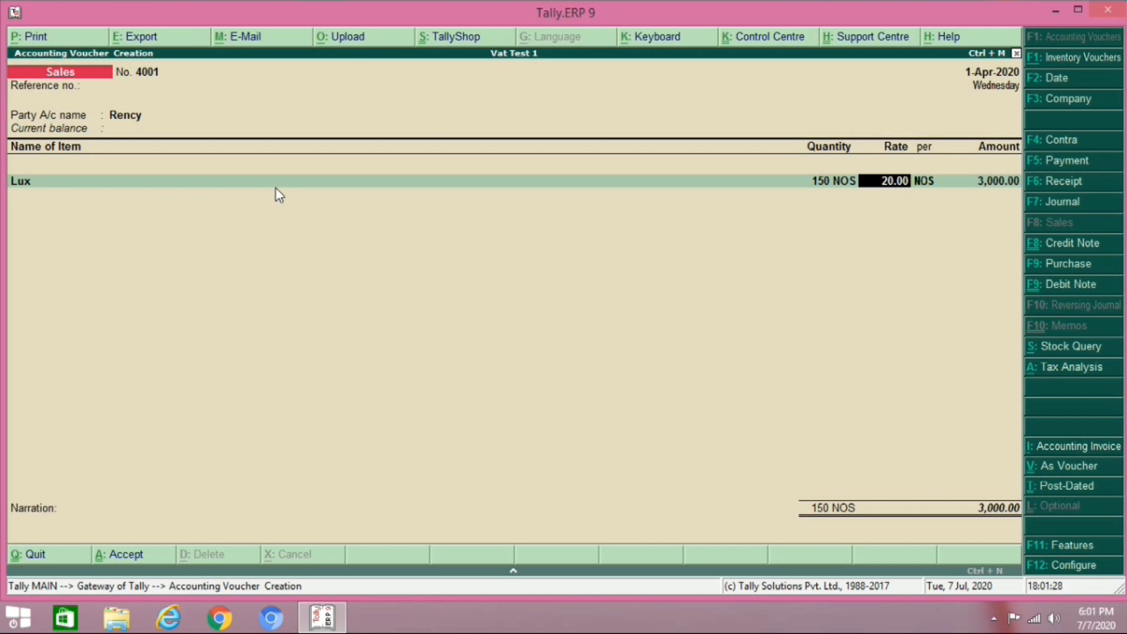
{"action": "key", "text": "Return"}
{"action": "key", "text": "Return"}
{"action": "key", "text": "Return"}
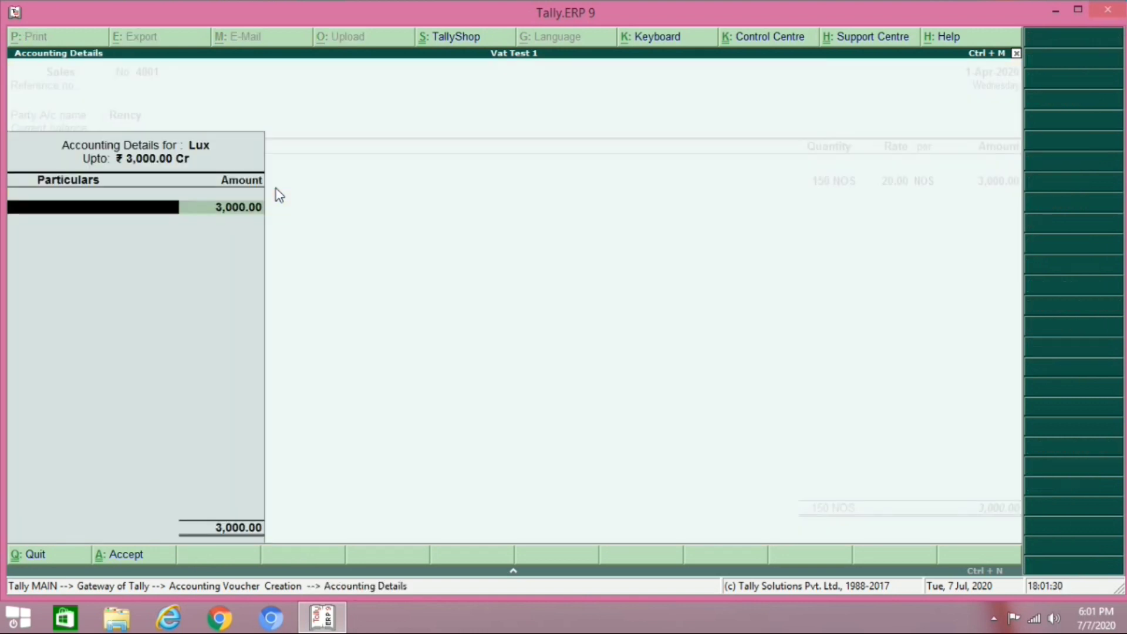
Create a Sales ledger under Sales Accounts for the Lux allocation, keeping inventory values affected and VAT/CST applicable.
{"action": "key", "text": "alt+c"}
{"action": "type", "text": "Sa"}
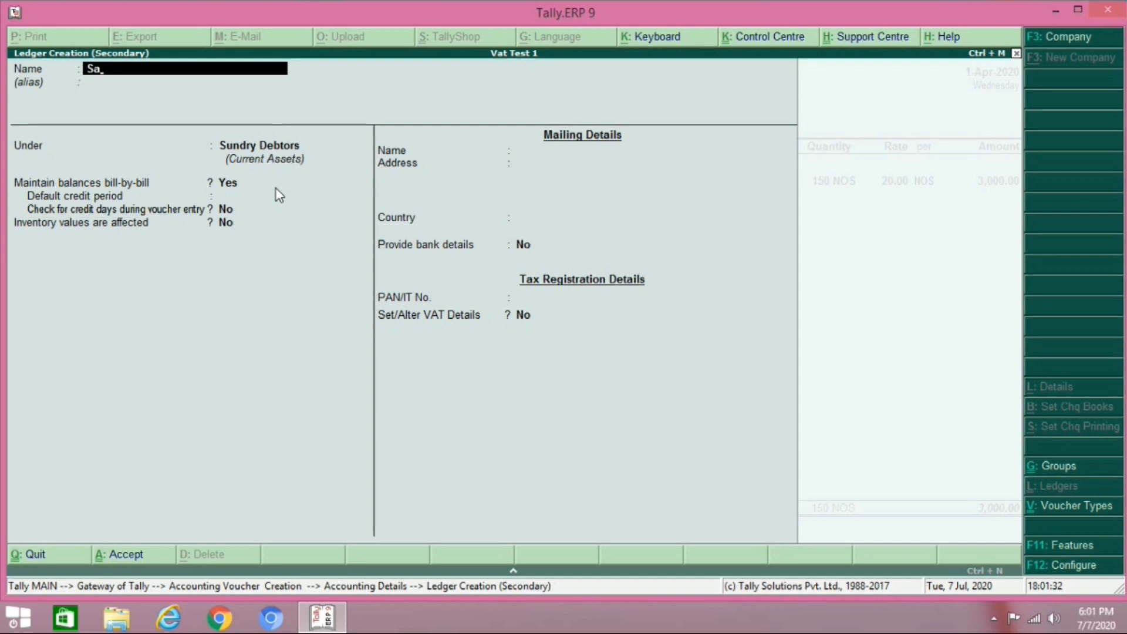
{"action": "type", "text": "les"}
{"action": "key", "text": "Return"}
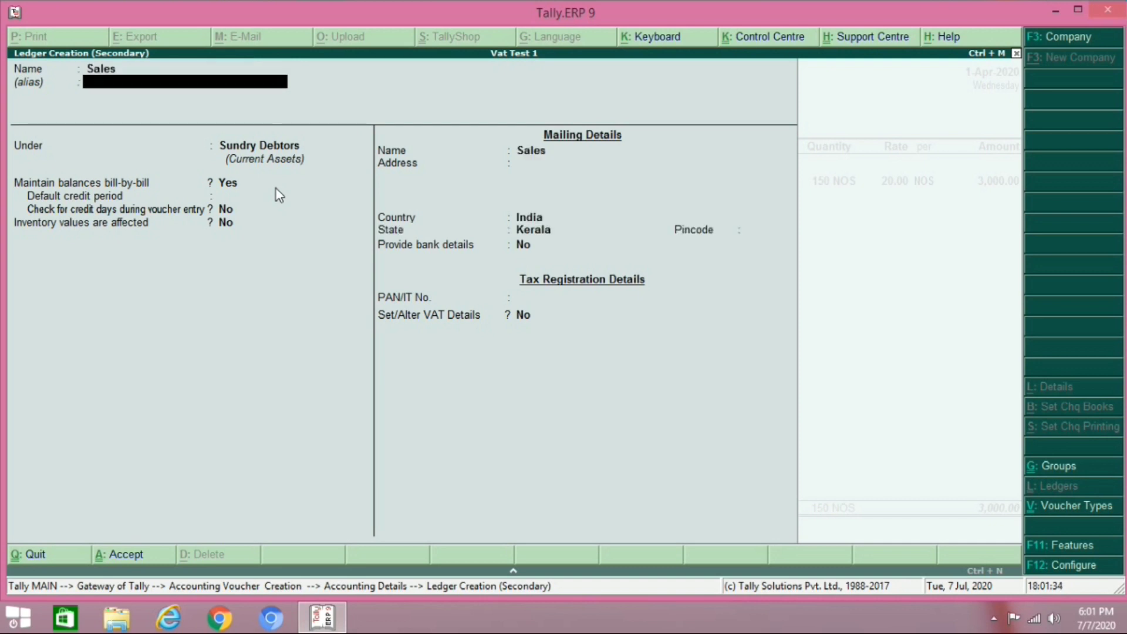
{"action": "key", "text": "Return"}
{"action": "type", "text": "Sal"}
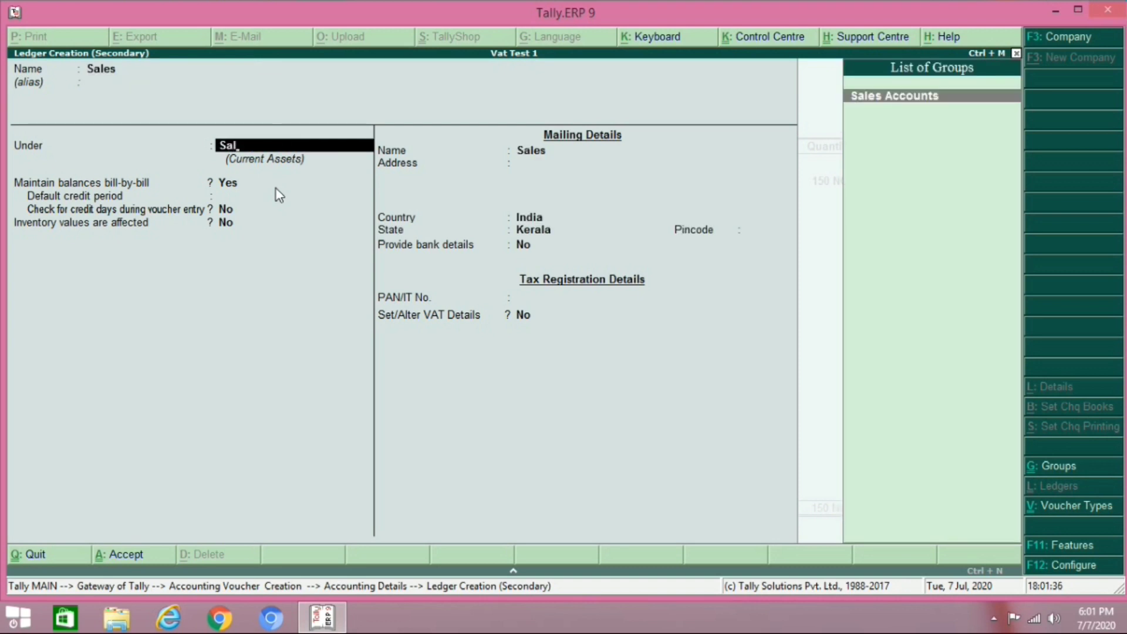
{"action": "key", "text": "Return"}
{"action": "key", "text": "Return"}
{"action": "key", "text": "Return"}
{"action": "key", "text": "Return"}
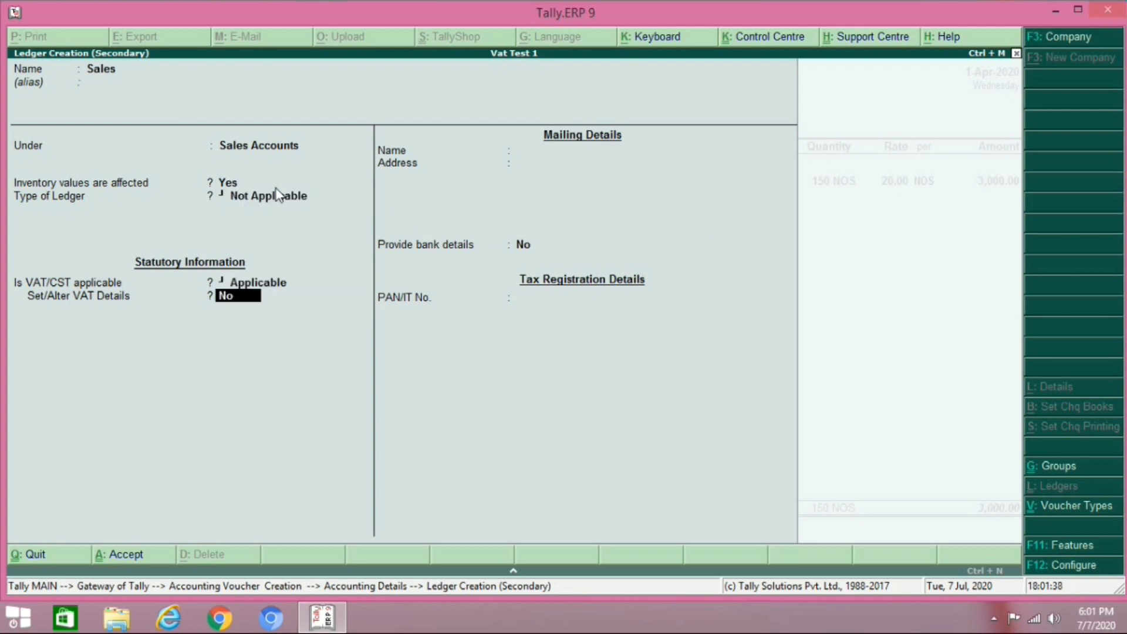
Enable VAT details for the Sales ledger with nature of transaction Sales Taxable and a tax rate of 5%.
{"action": "type", "text": "y"}
{"action": "key", "text": "Return"}
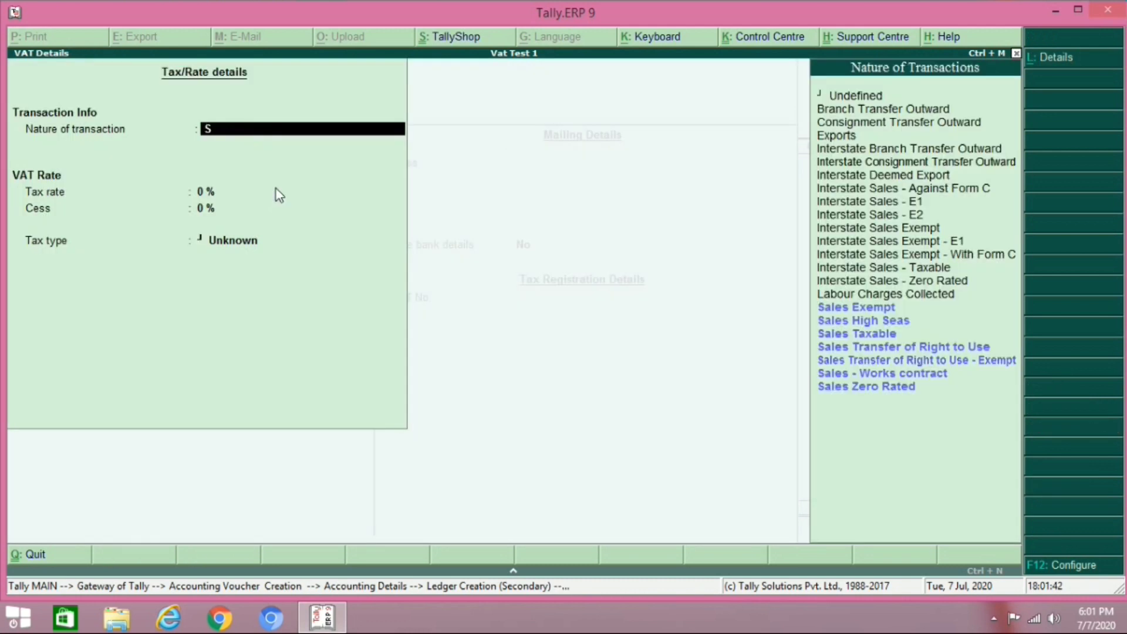
{"action": "type", "text": "Sa"}
{"action": "key", "text": "Down"}
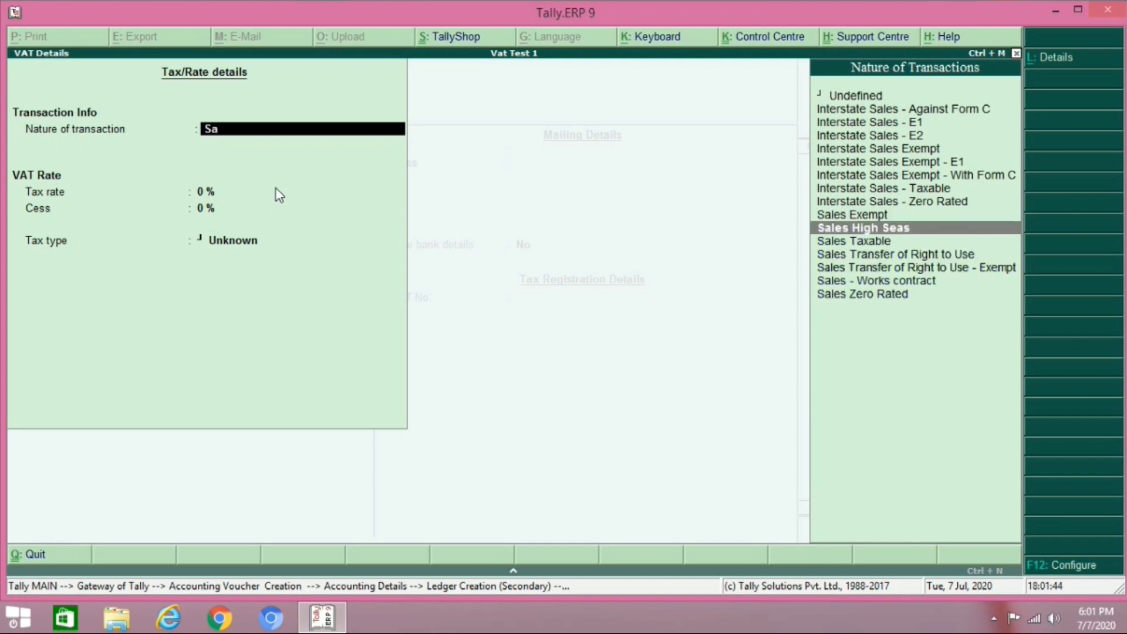
{"action": "key", "text": "Down"}
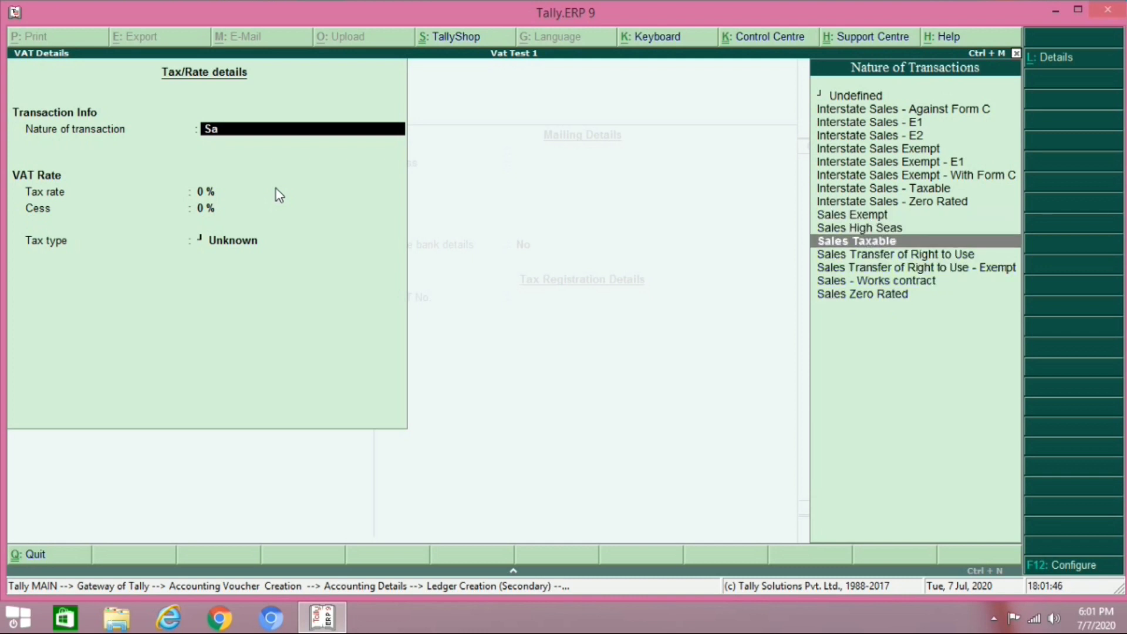
{"action": "key", "text": "Return"}
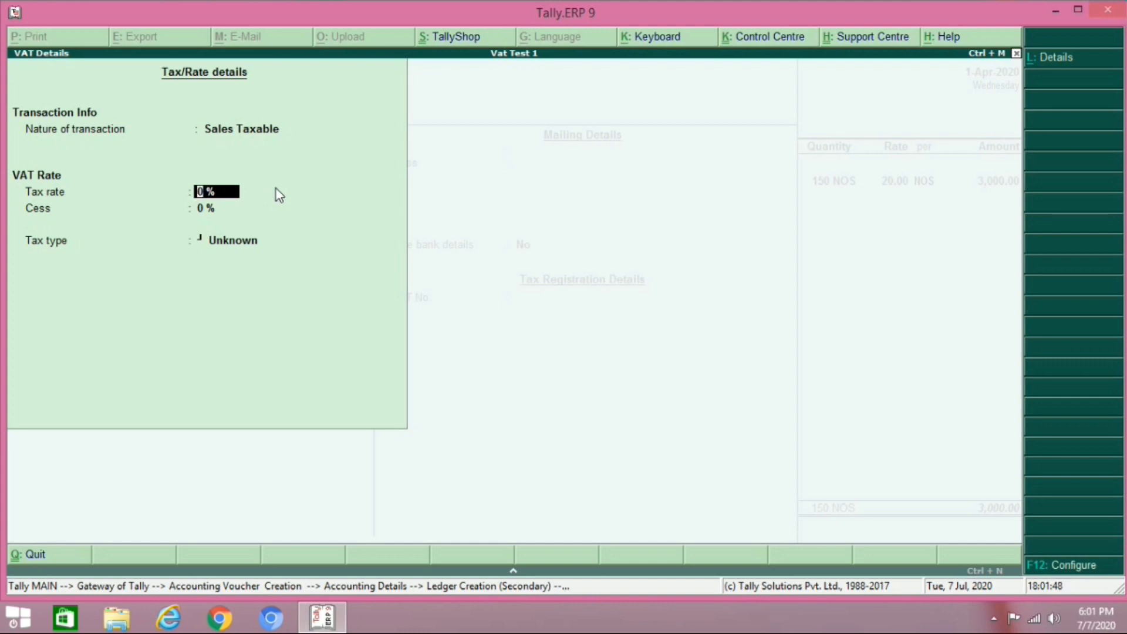
{"action": "type", "text": "5"}
{"action": "key", "text": "Return"}
{"action": "key", "text": "Return"}
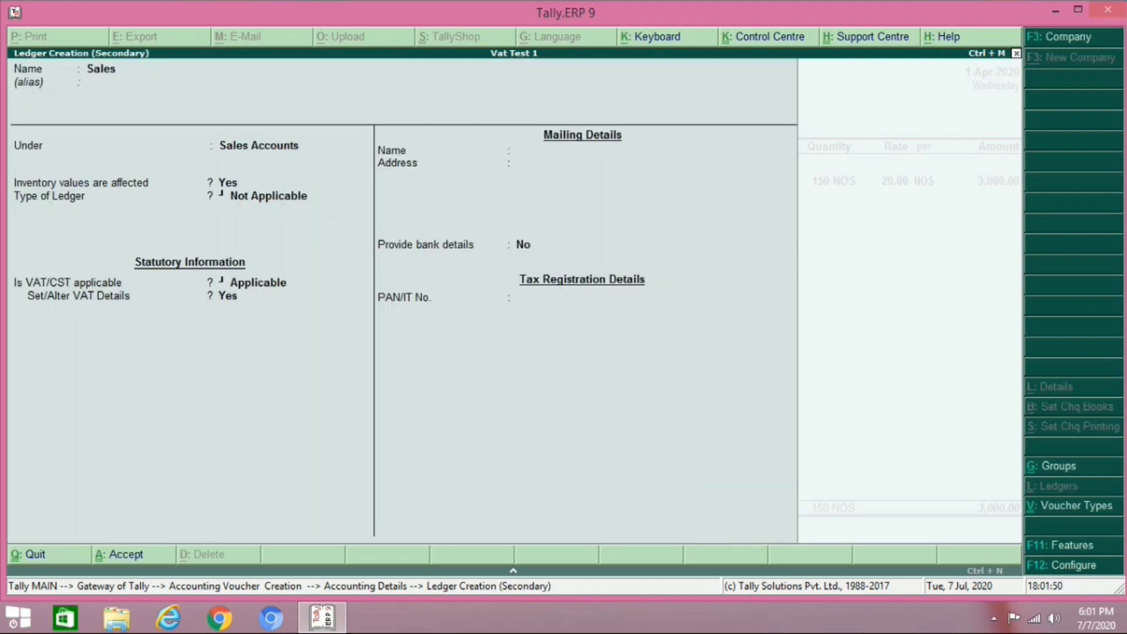
Save the Sales ledger, accept the Lux allocation and end the item list of the sales voucher.
{"action": "key", "text": "Return"}
{"action": "key", "text": "Return"}
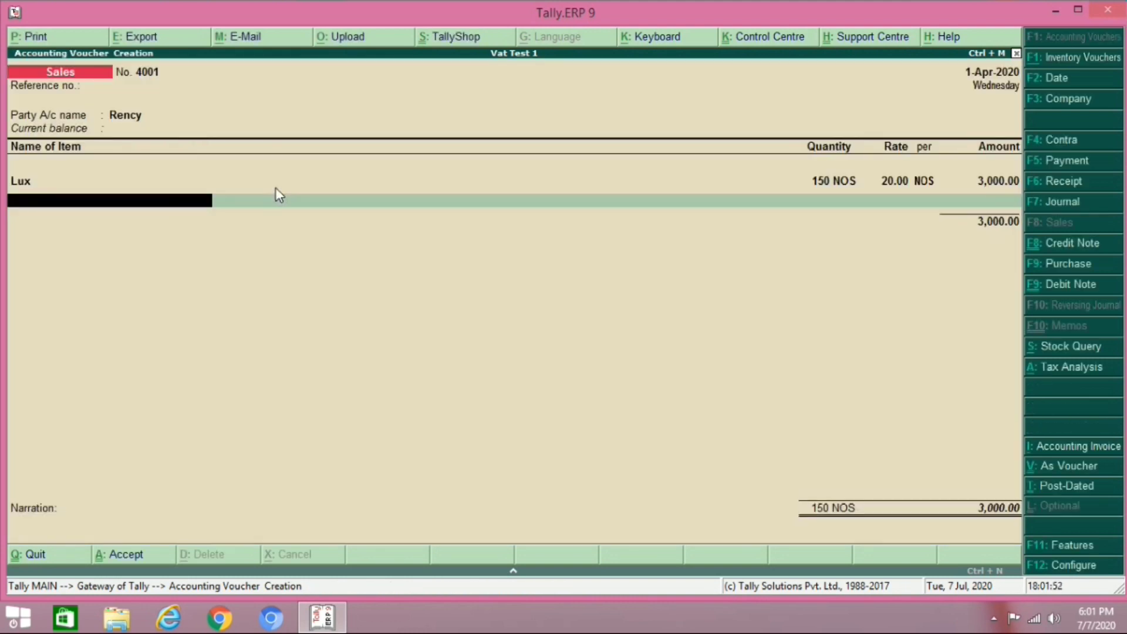
{"action": "key", "text": "Return"}
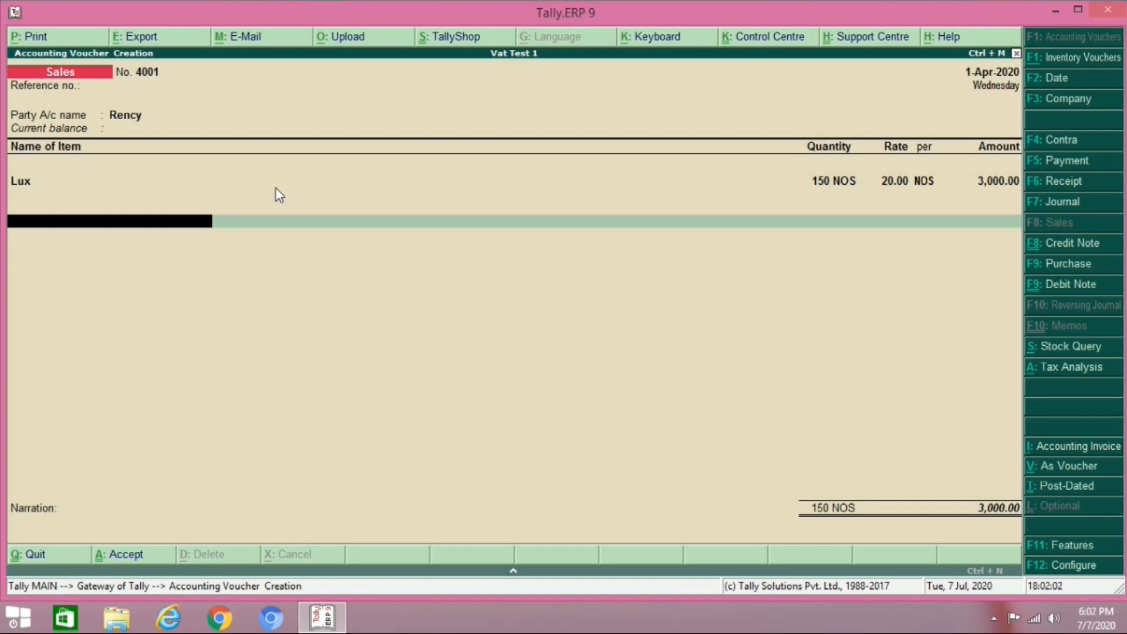
Start a new ledger named Output Vat@5% from the sales voucher and place it under Duties & Taxes.
{"action": "key", "text": "alt+c"}
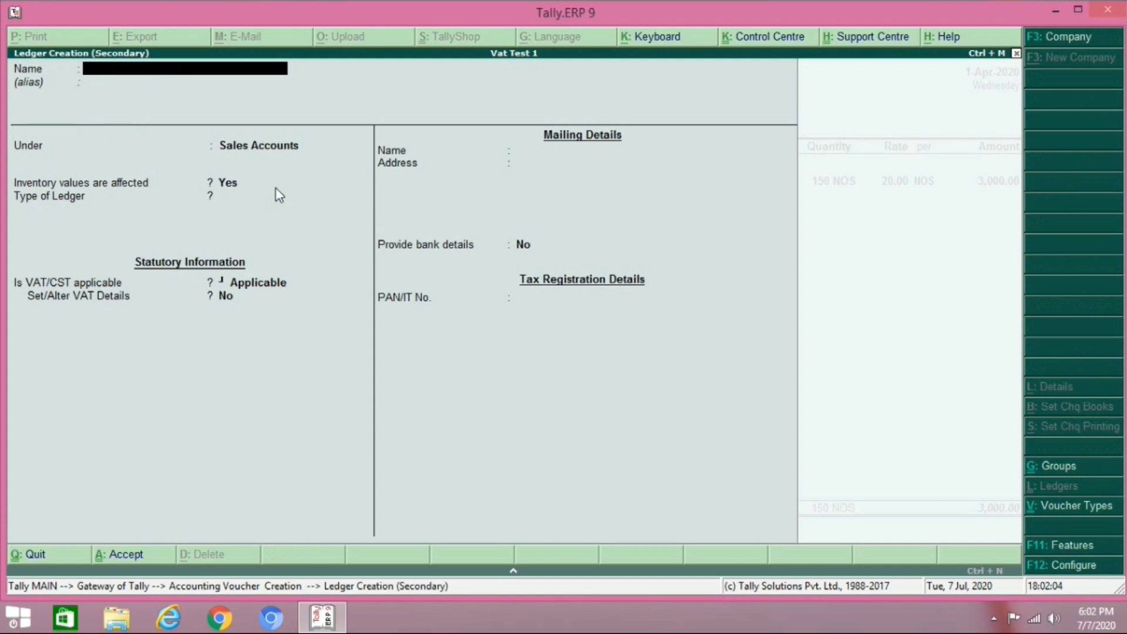
{"action": "type", "text": "Output Vat@5%"}
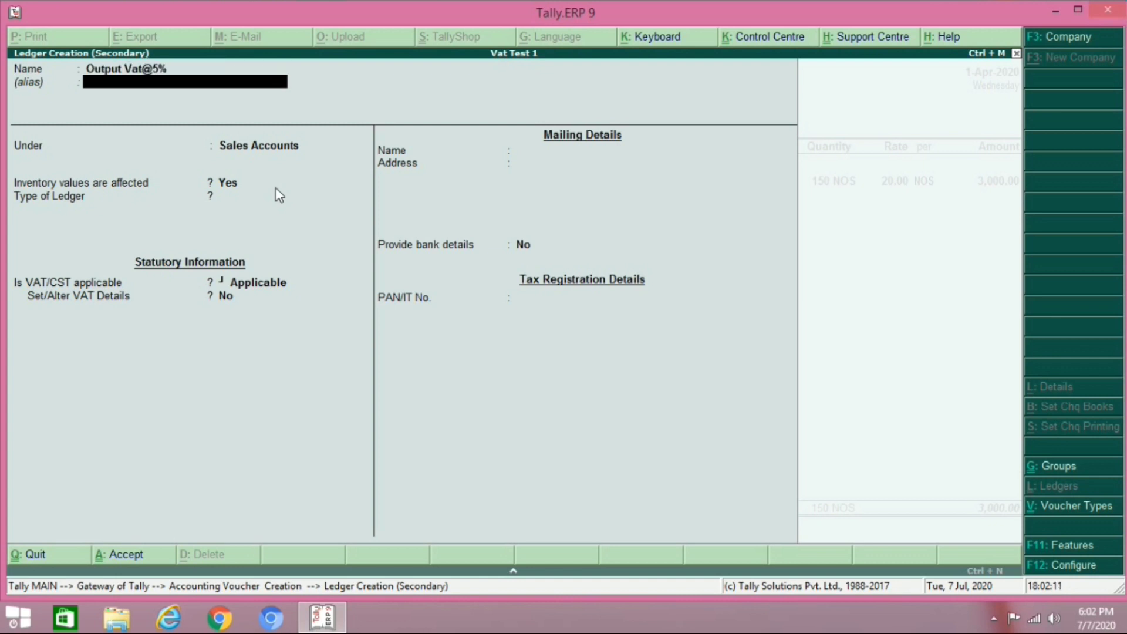
{"action": "key", "text": "Return"}
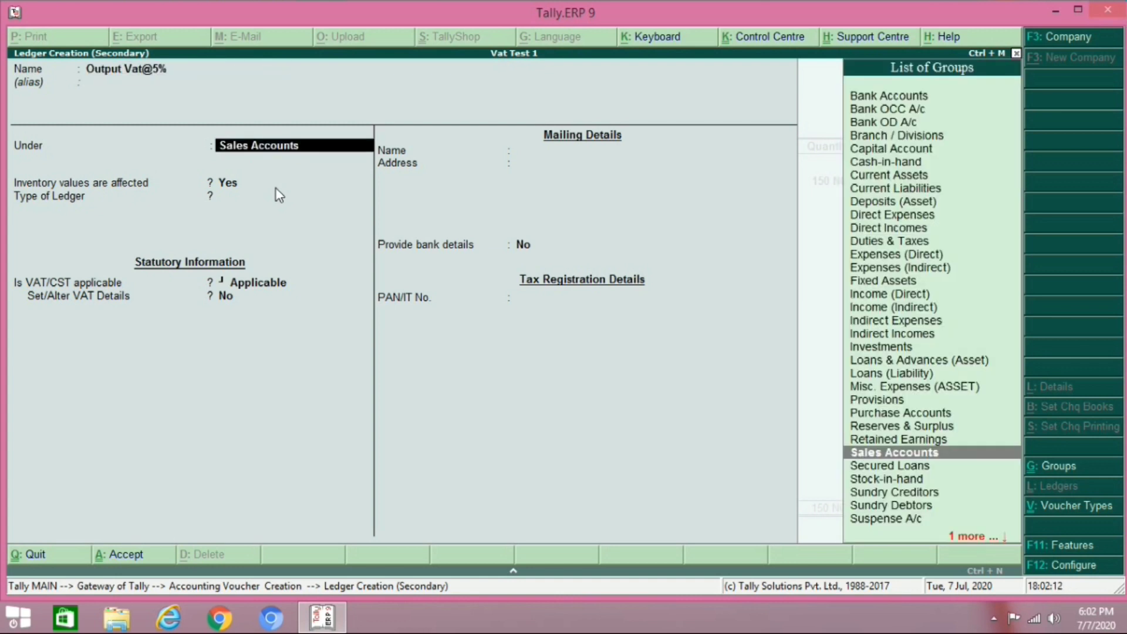
{"action": "type", "text": "Du"}
{"action": "key", "text": "Return"}
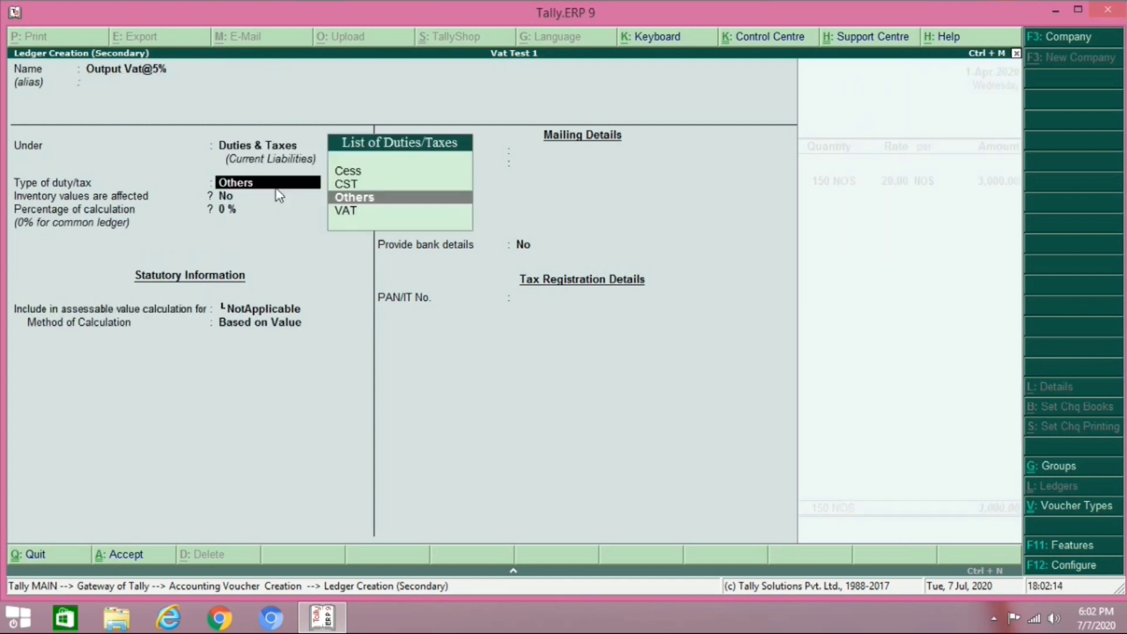
Set the Output Vat@5% ledger's duty type to VAT at 5% with rounding Not Applicable, and save it into the voucher.
{"action": "key", "text": "Down"}
{"action": "key", "text": "Return"}
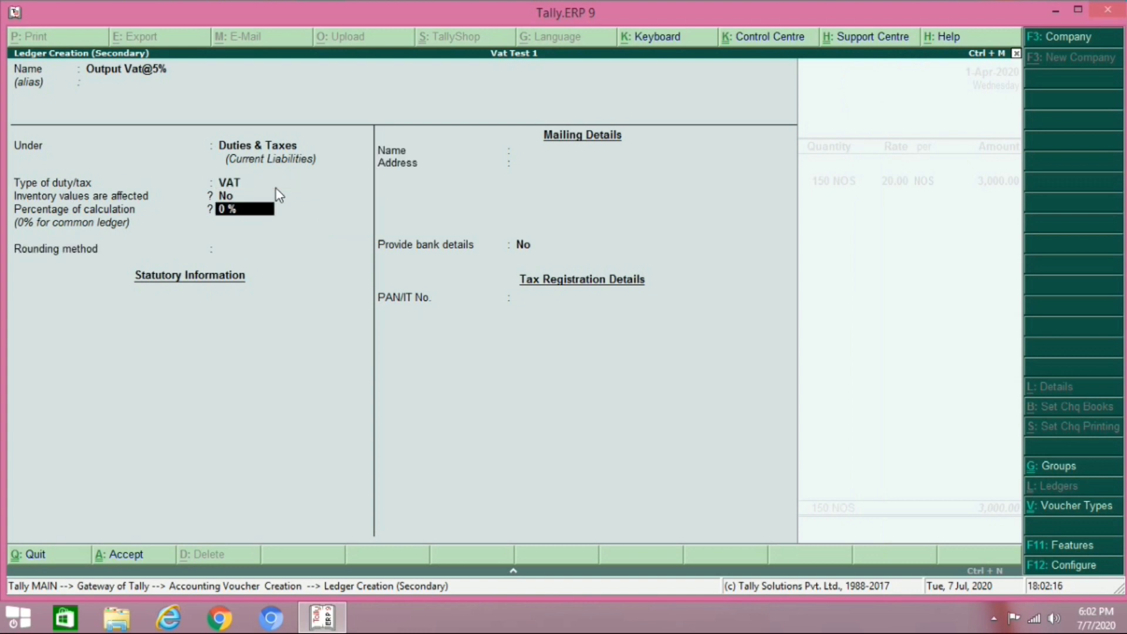
{"action": "type", "text": "5"}
{"action": "key", "text": "Return"}
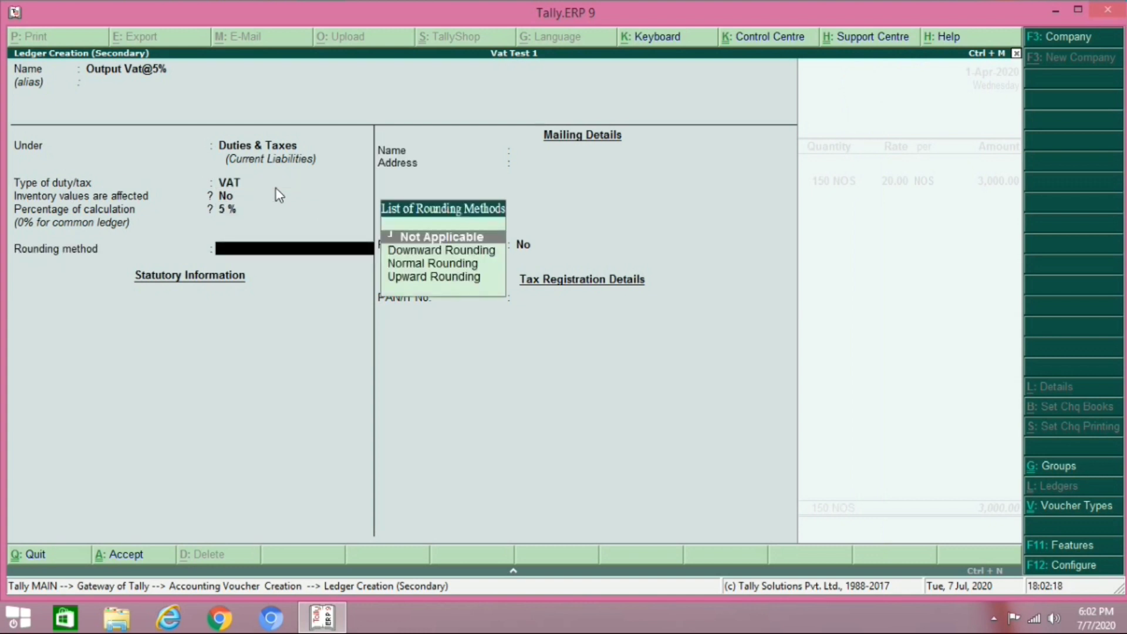
{"action": "key", "text": "Return"}
{"action": "key", "text": "Return"}
{"action": "key", "text": "Return"}
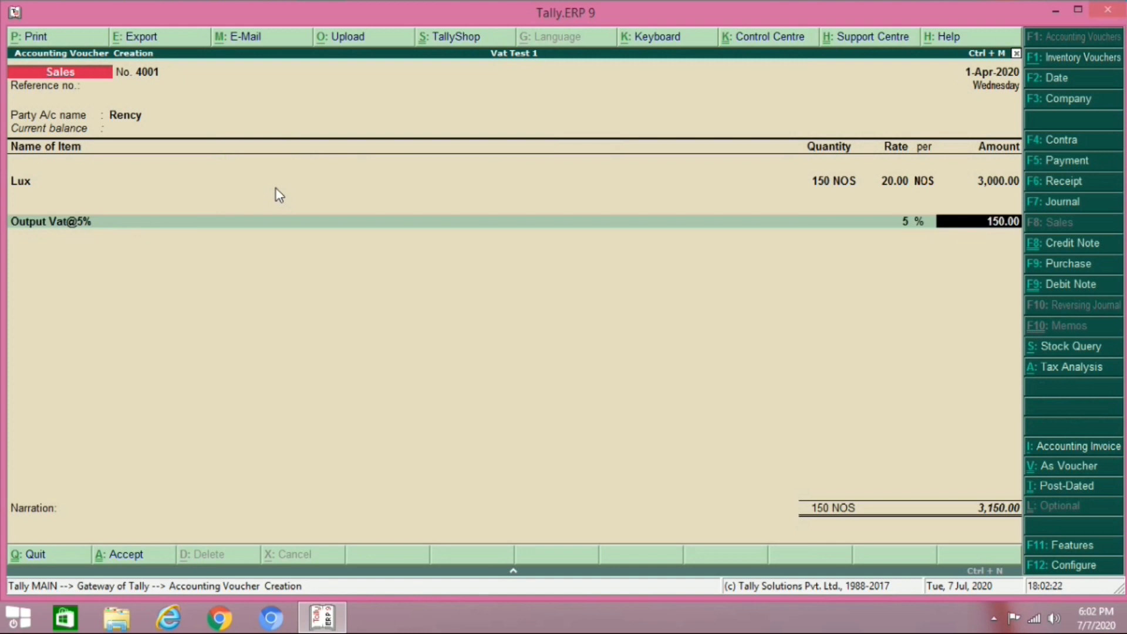
Accept the Output Vat@5% line, keep the bill as a New Ref, and save sales voucher 4001 without a narration.
{"action": "key", "text": "Return"}
{"action": "key", "text": "Return"}
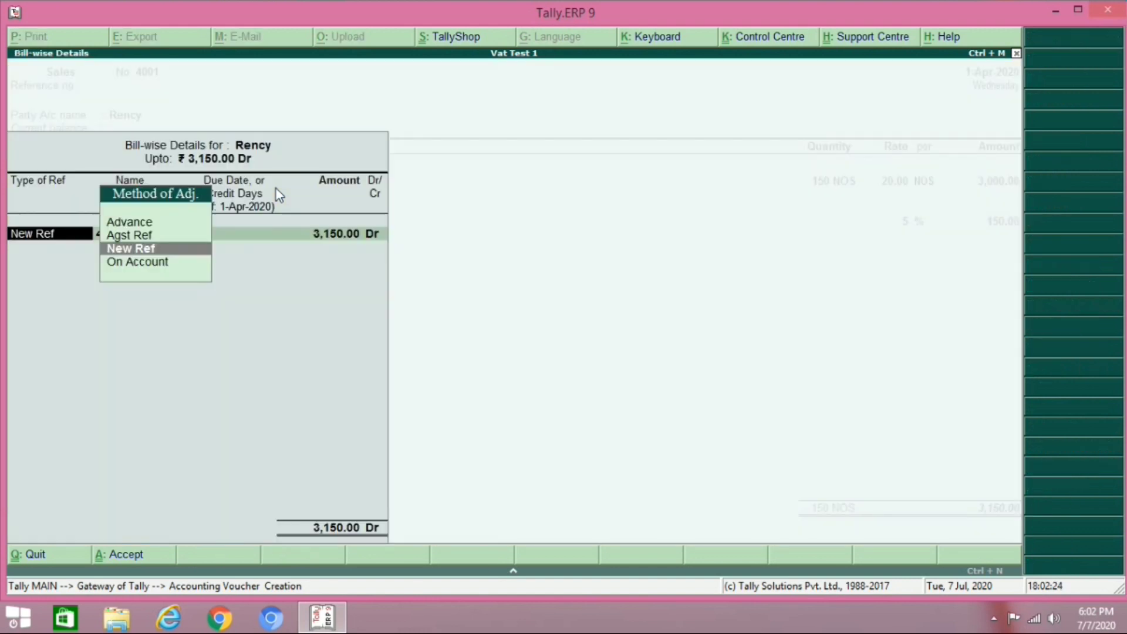
{"action": "key", "text": "Return"}
{"action": "key", "text": "Return"}
{"action": "key", "text": "Return"}
{"action": "key", "text": "Return"}
{"action": "key", "text": "Return"}
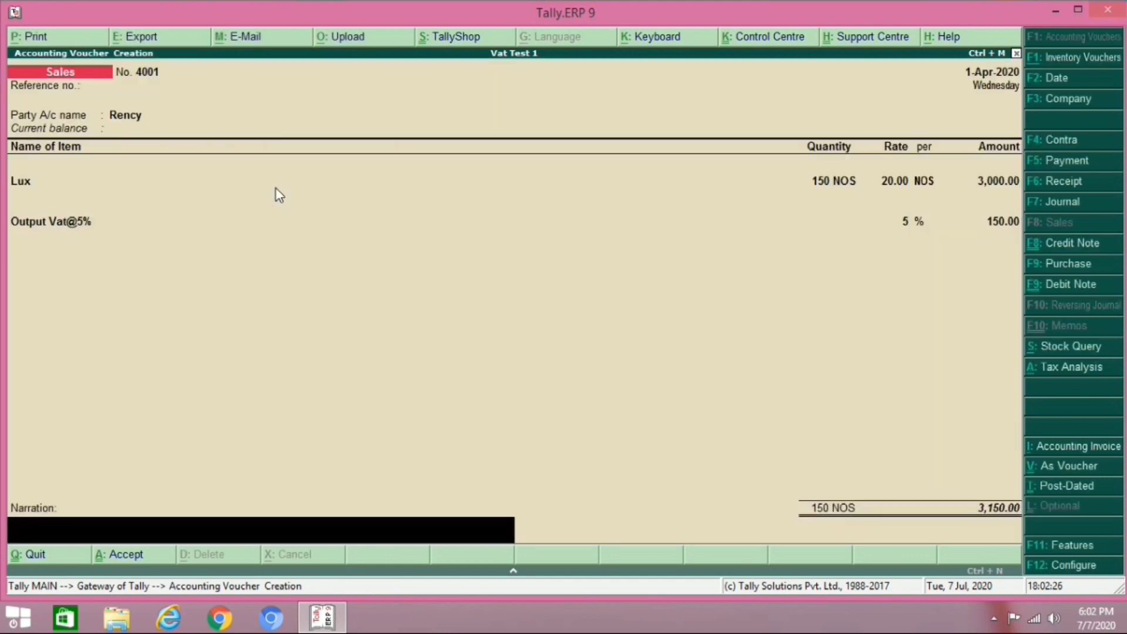
{"action": "key", "text": "Return"}
{"action": "key", "text": "Return"}
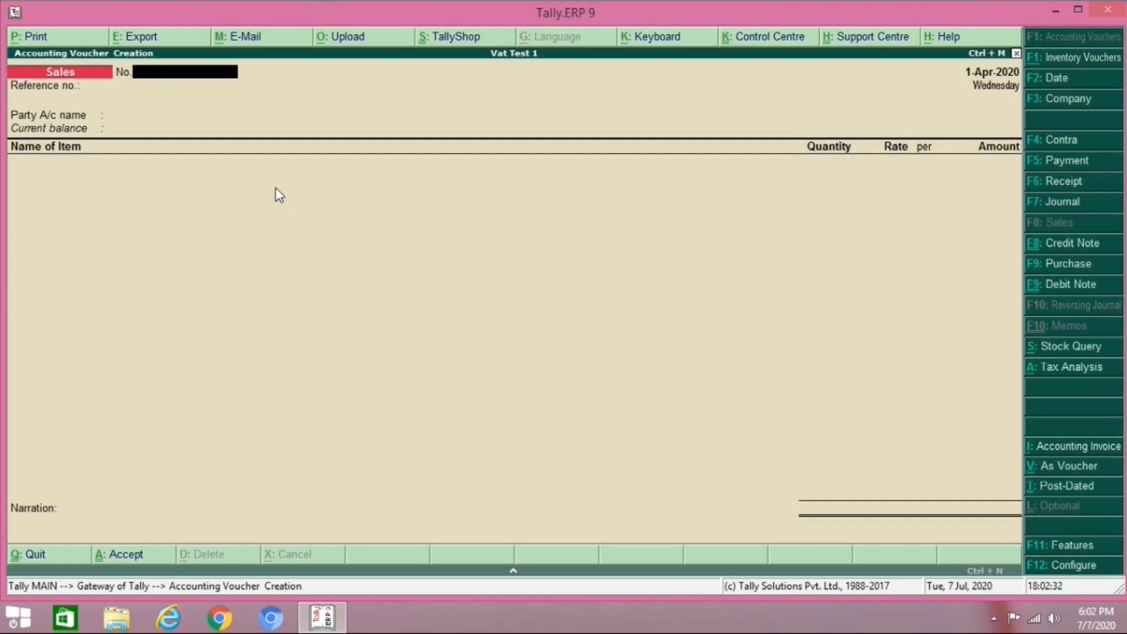
Open a receipt voucher and choose Ramlal Traders as the credited ledger.
{"action": "key", "text": "F6"}
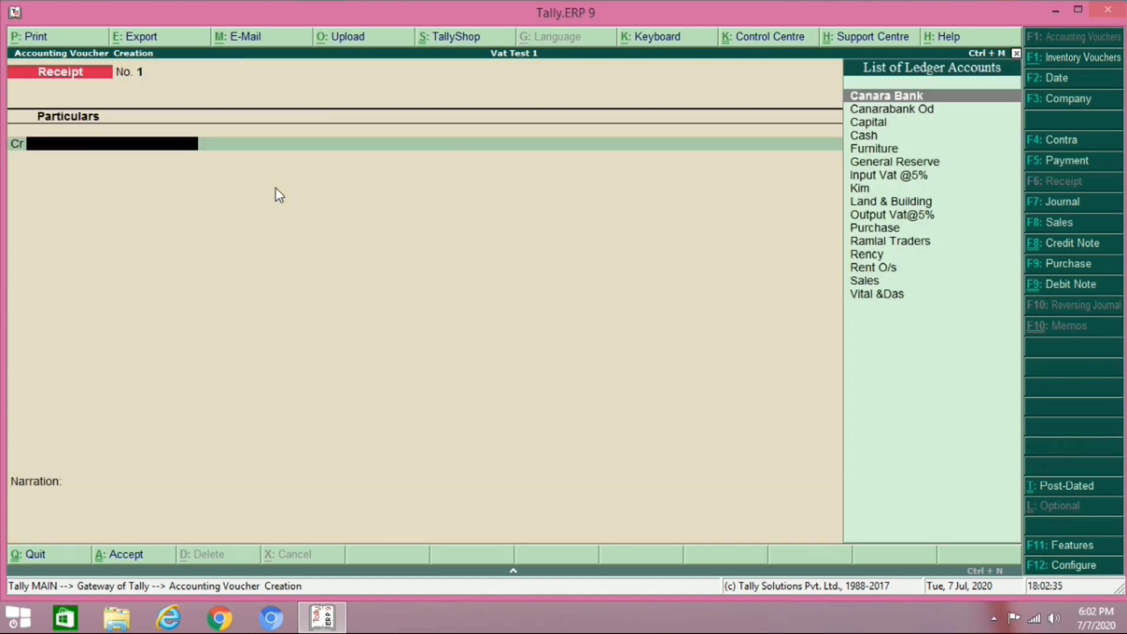
{"action": "type", "text": "R"}
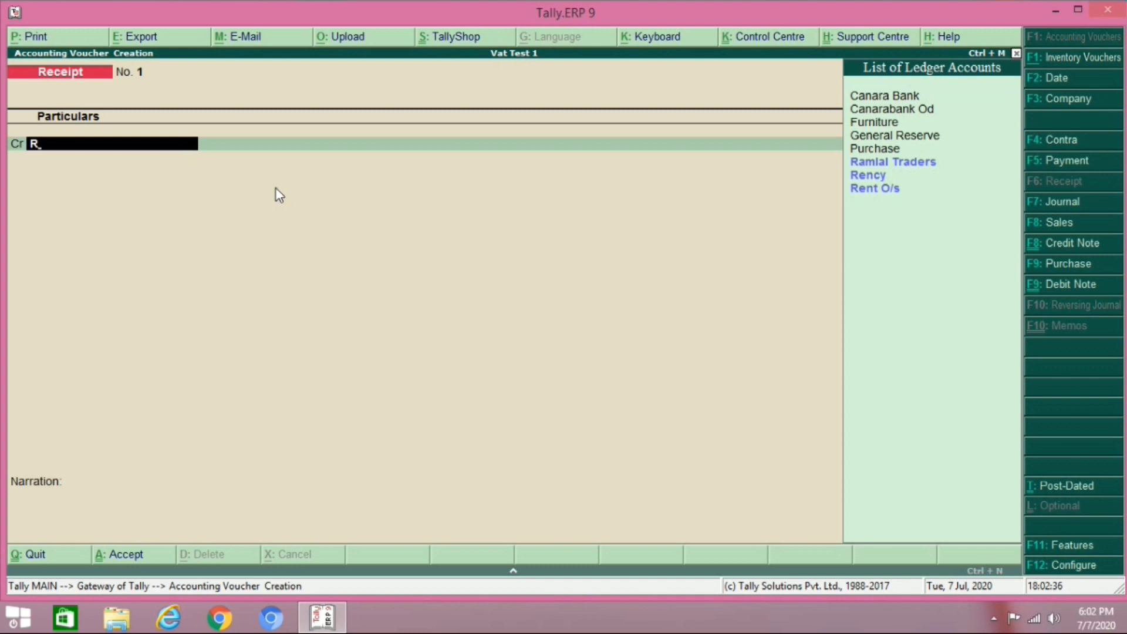
{"action": "key", "text": "Down"}
{"action": "key", "text": "Up"}
{"action": "key", "text": "Return"}
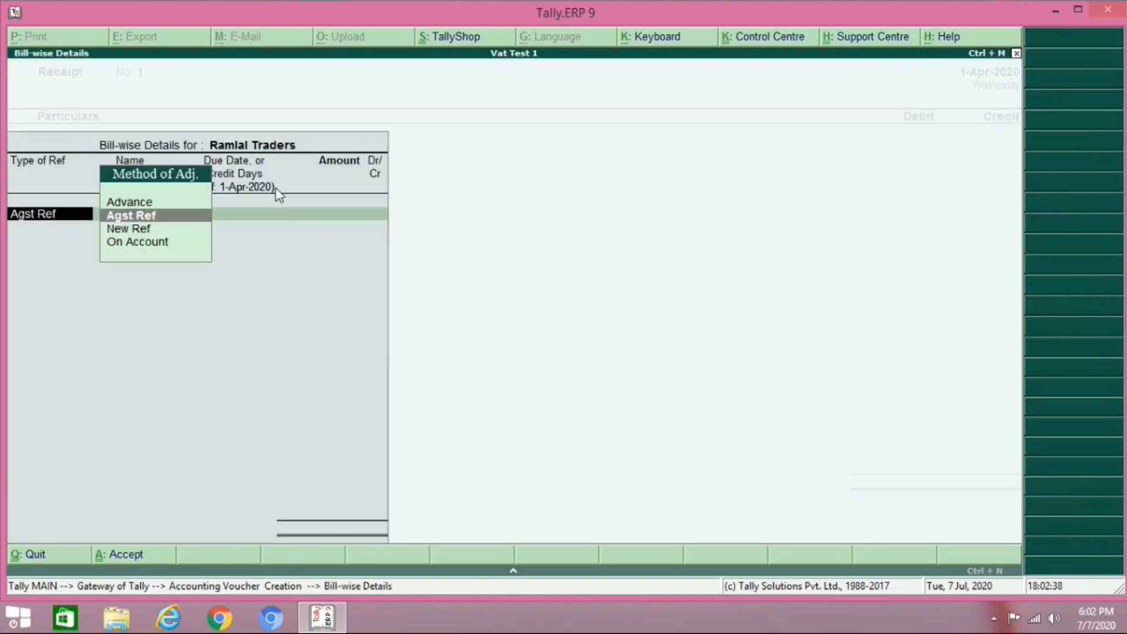
Adjust the receipt with Agst Ref against Ramlal Traders' Opening Balance bill for 20,000.00.
{"action": "key", "text": "Return"}
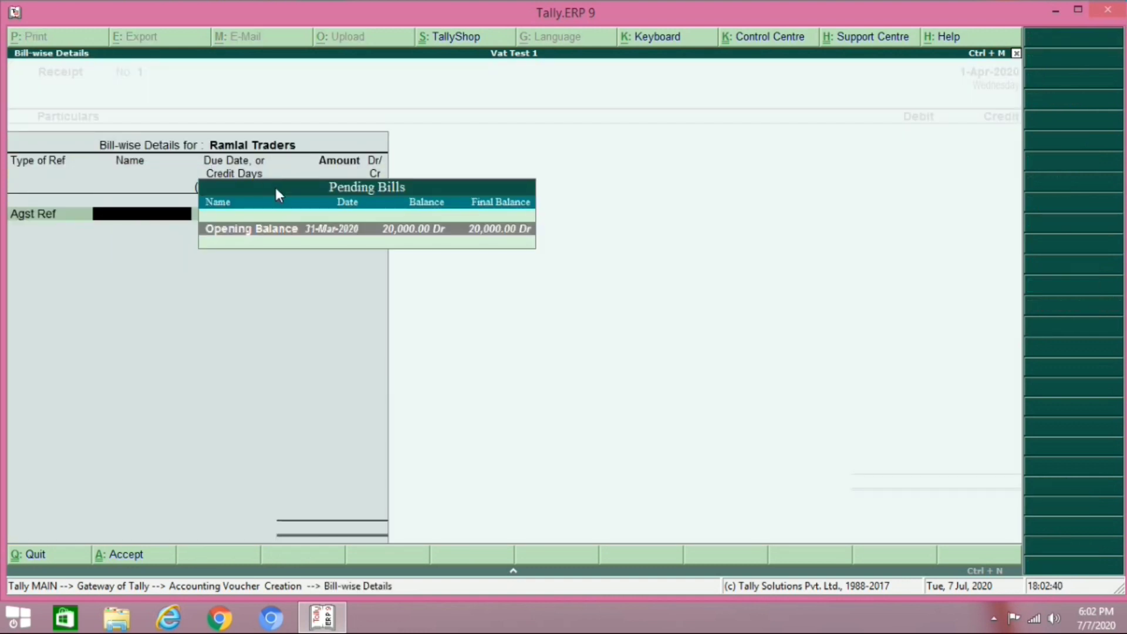
{"action": "key", "text": "Return"}
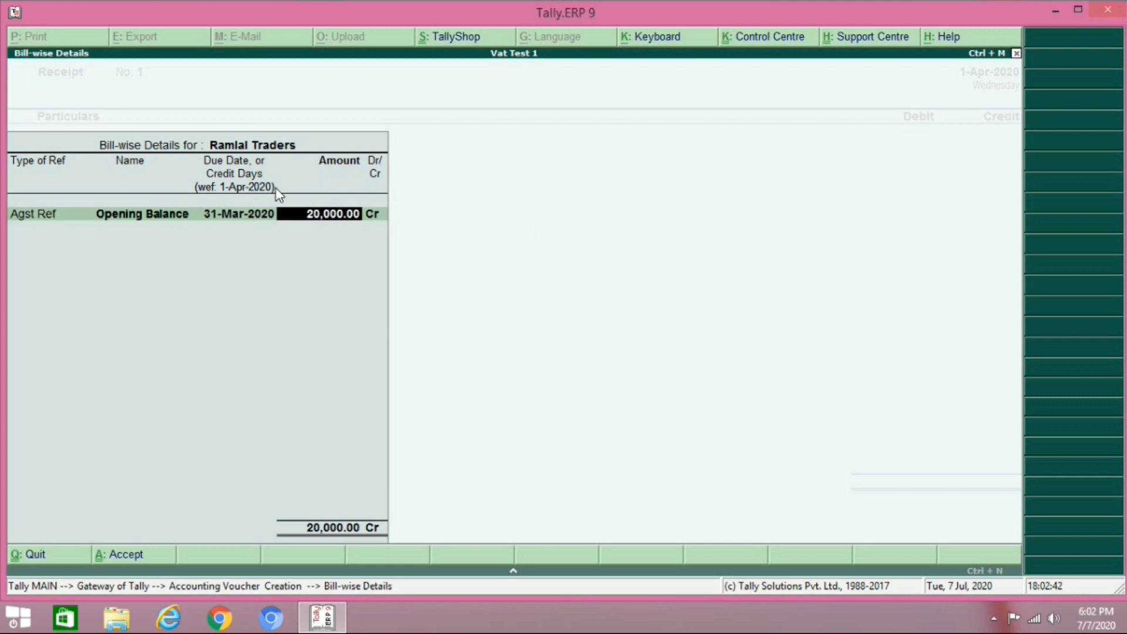
{"action": "key", "text": "Return"}
{"action": "key", "text": "Return"}
{"action": "key", "text": "Return"}
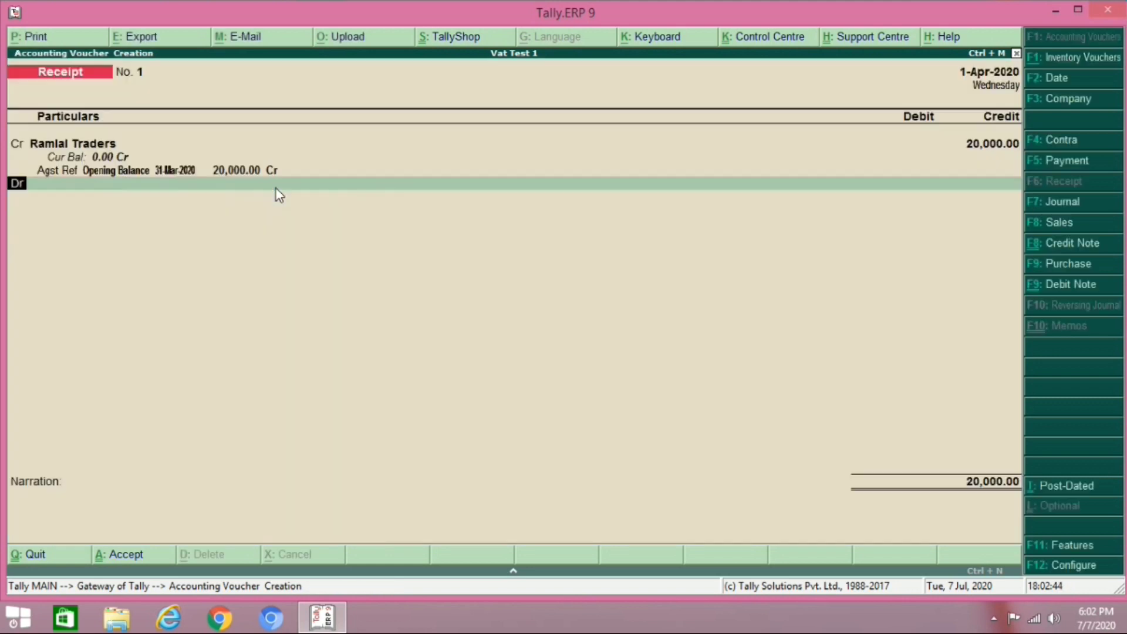
Debit Cash for the receipt amount and save the receipt voucher without a narration.
{"action": "type", "text": "Cas"}
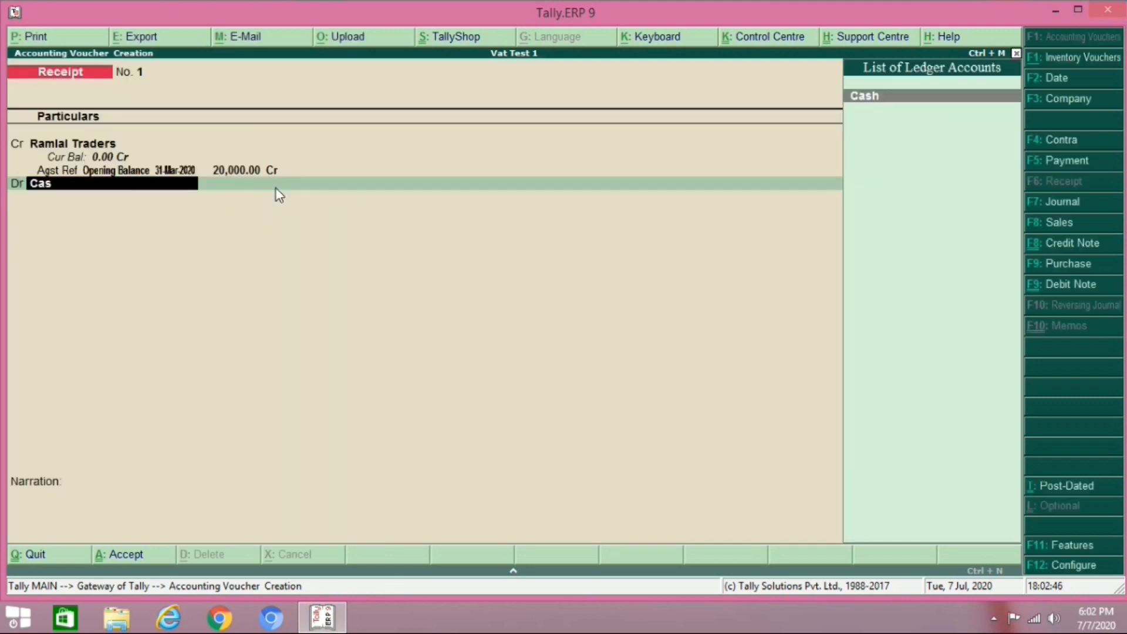
{"action": "key", "text": "Return"}
{"action": "key", "text": "Return"}
{"action": "key", "text": "Return"}
{"action": "key", "text": "Return"}
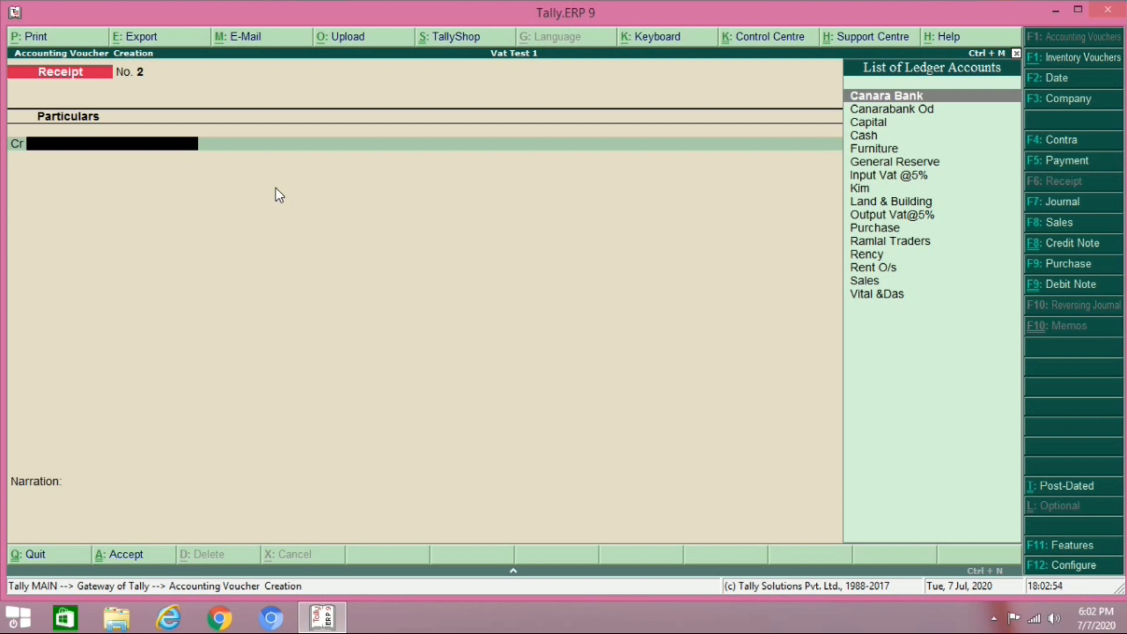
Start a new sales voucher numbered 4002 with the reference number left blank.
{"action": "key", "text": "F8"}
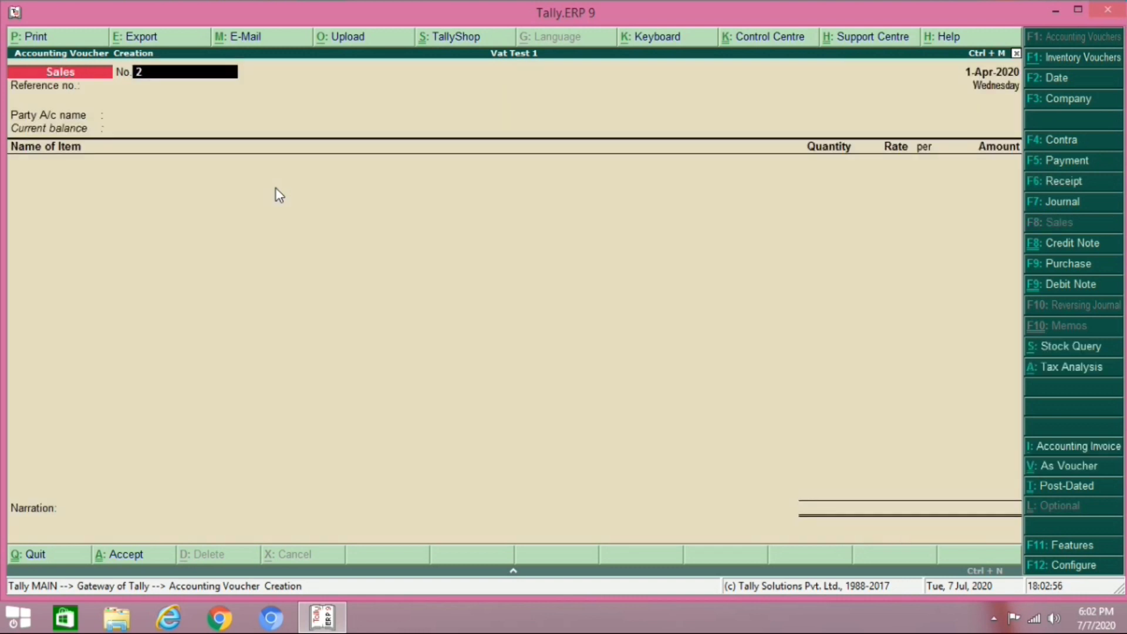
{"action": "type", "text": "4002"}
{"action": "key", "text": "Return"}
{"action": "key", "text": "Return"}
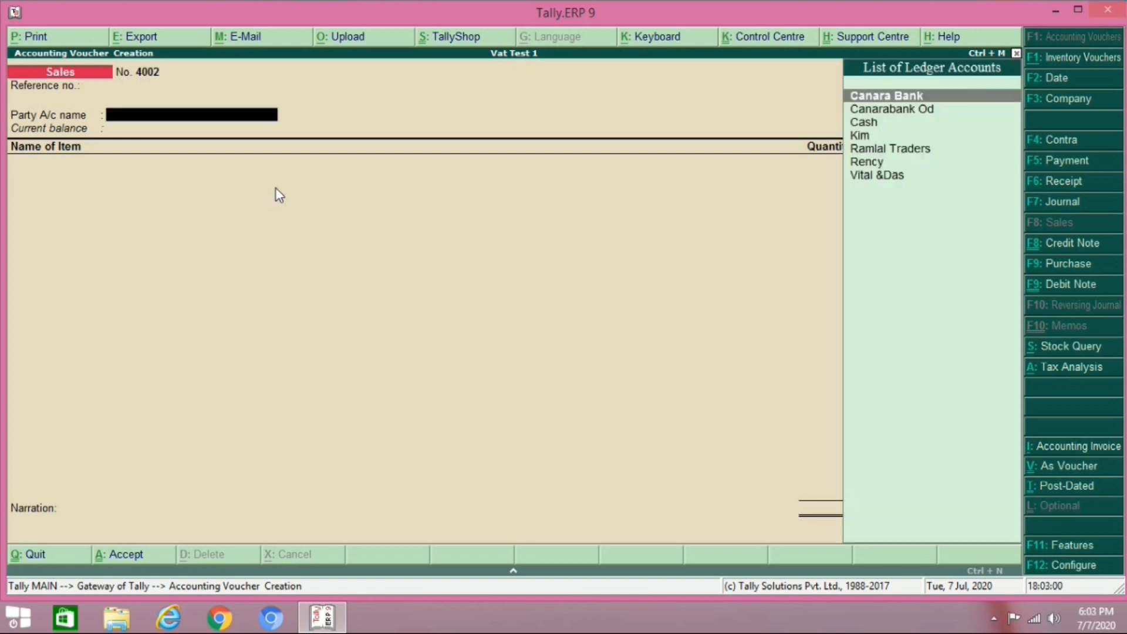
Create the new customer's ledger under Sundry Debtors, use it as the voucher's party and accept the party details.
{"action": "key", "text": "alt+c"}
{"action": "type", "text": "Ha"}
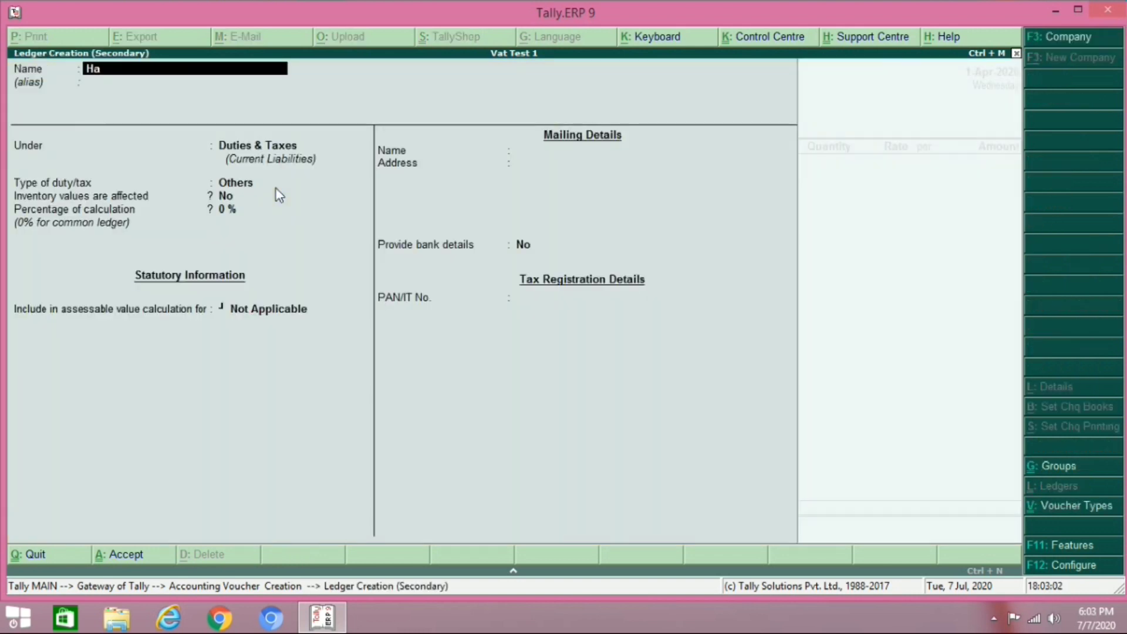
{"action": "type", "text": "ndan"}
{"action": "key", "text": "Return"}
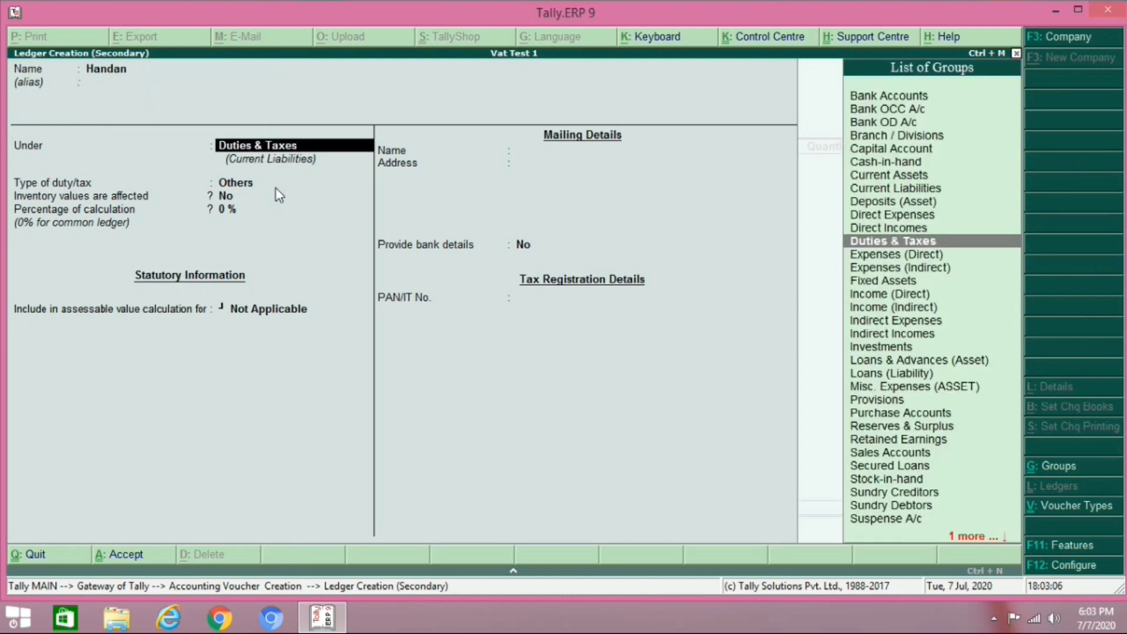
{"action": "type", "text": "Su"}
{"action": "key", "text": "Down"}
{"action": "key", "text": "Down"}
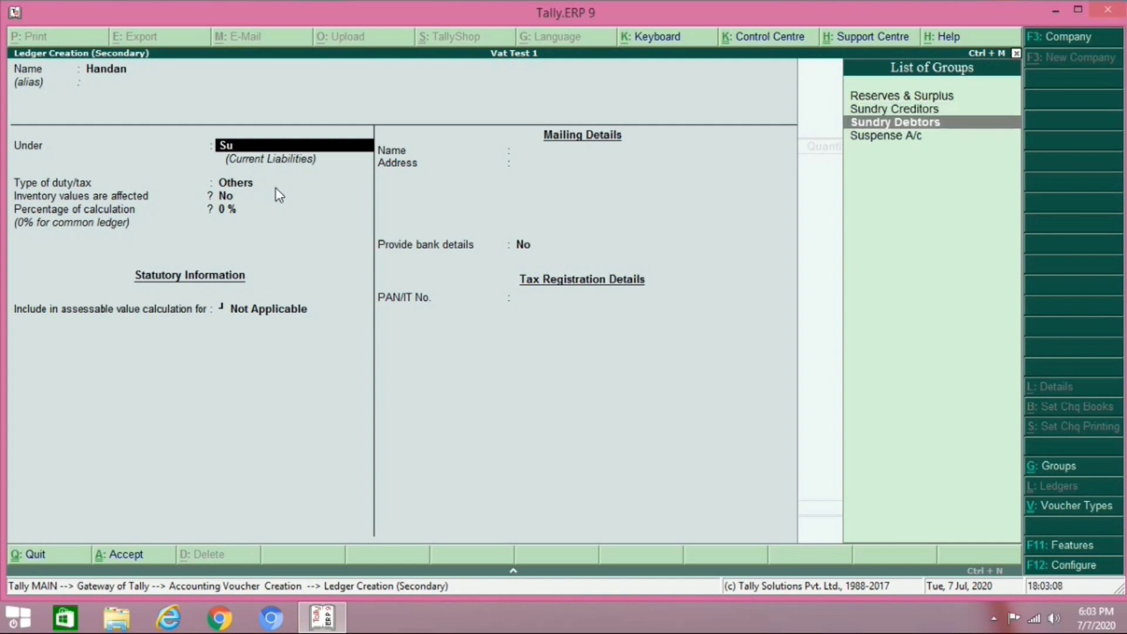
{"action": "key", "text": "Return"}
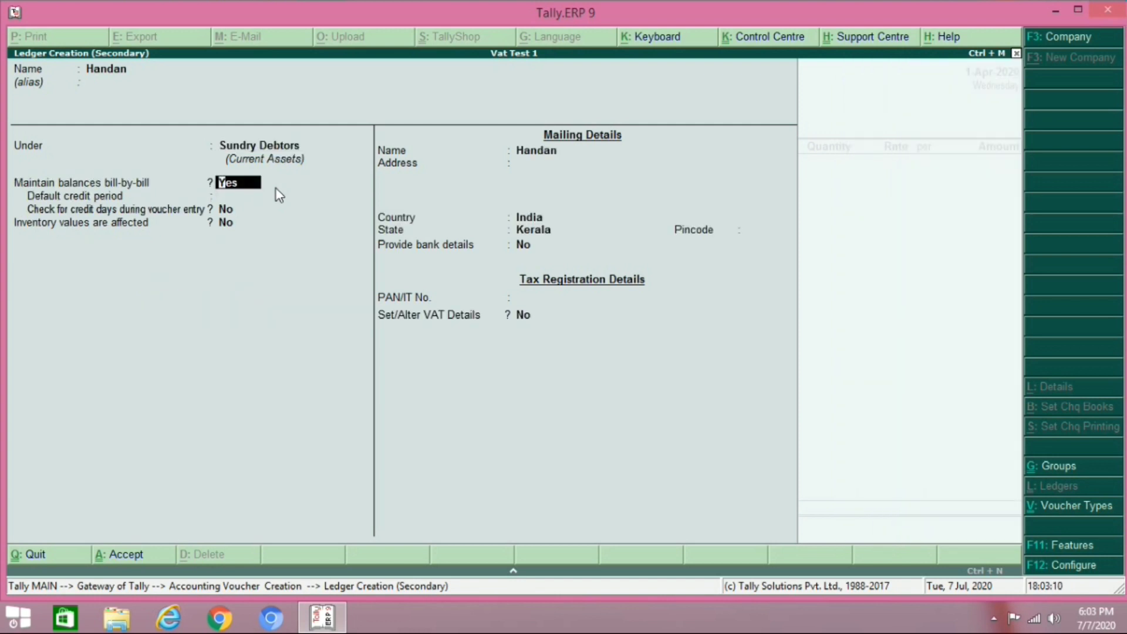
{"action": "key", "text": "ctrl+a"}
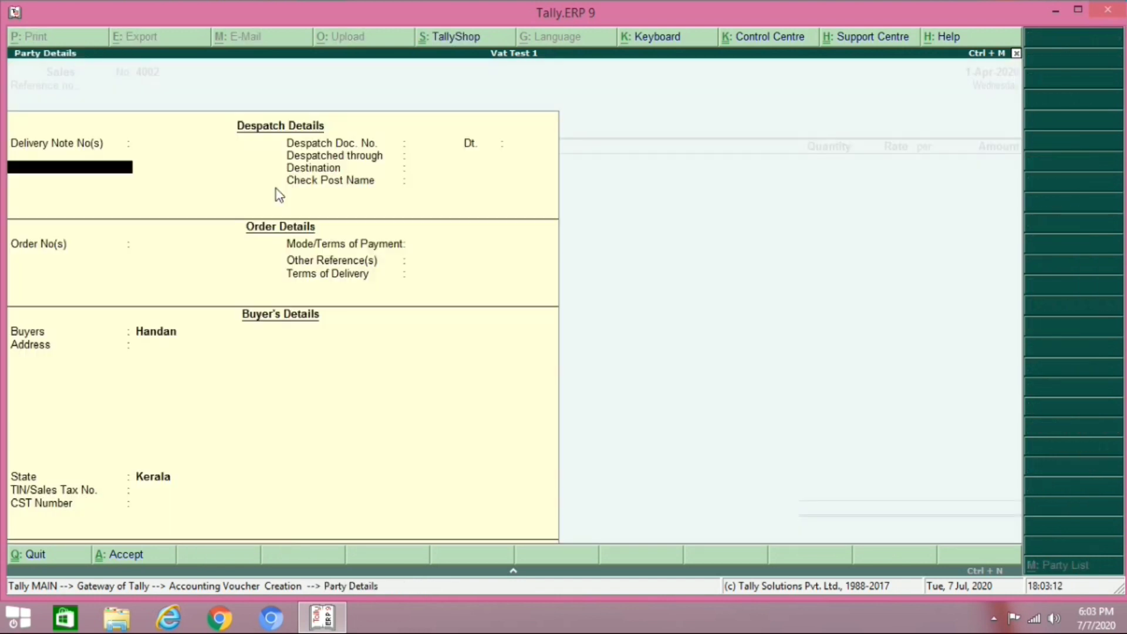
{"action": "key", "text": "ctrl+a"}
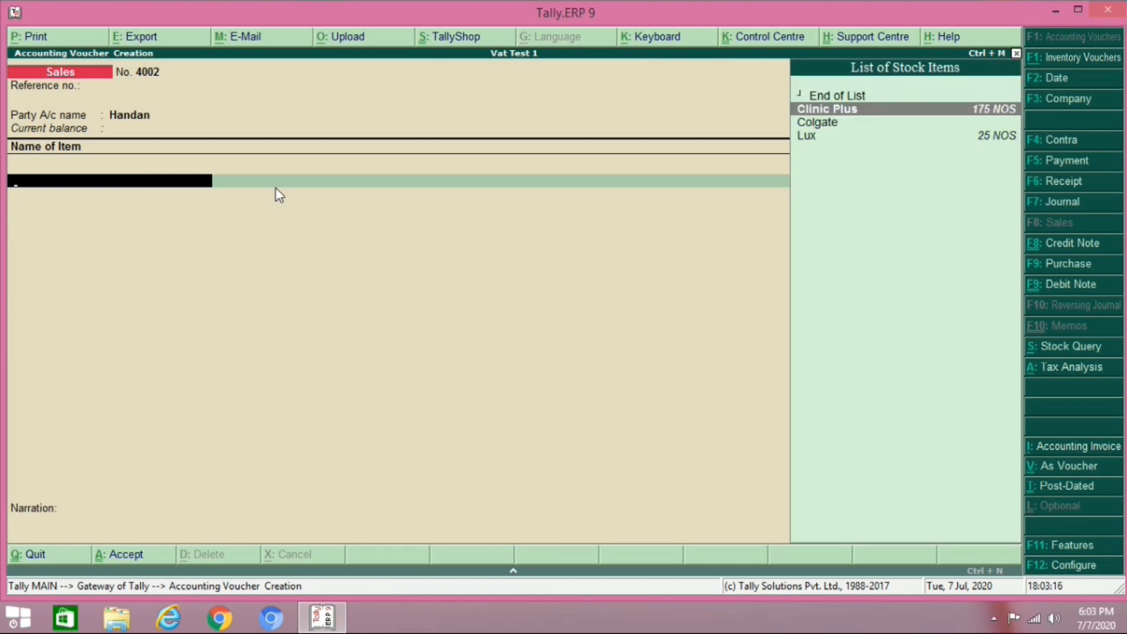
Add 150 NOS of Clinic Plus at a rate of 22.00 and allocate the amount to the Sales ledger.
{"action": "key", "text": "Return"}
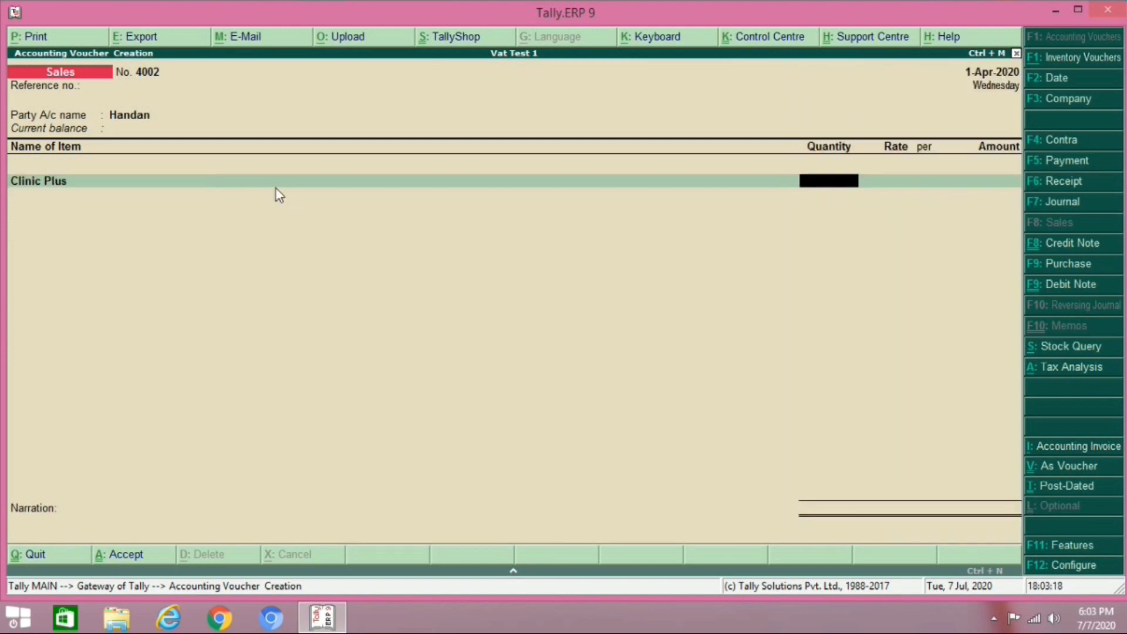
{"action": "type", "text": "150"}
{"action": "key", "text": "Return"}
{"action": "key", "text": "Return"}
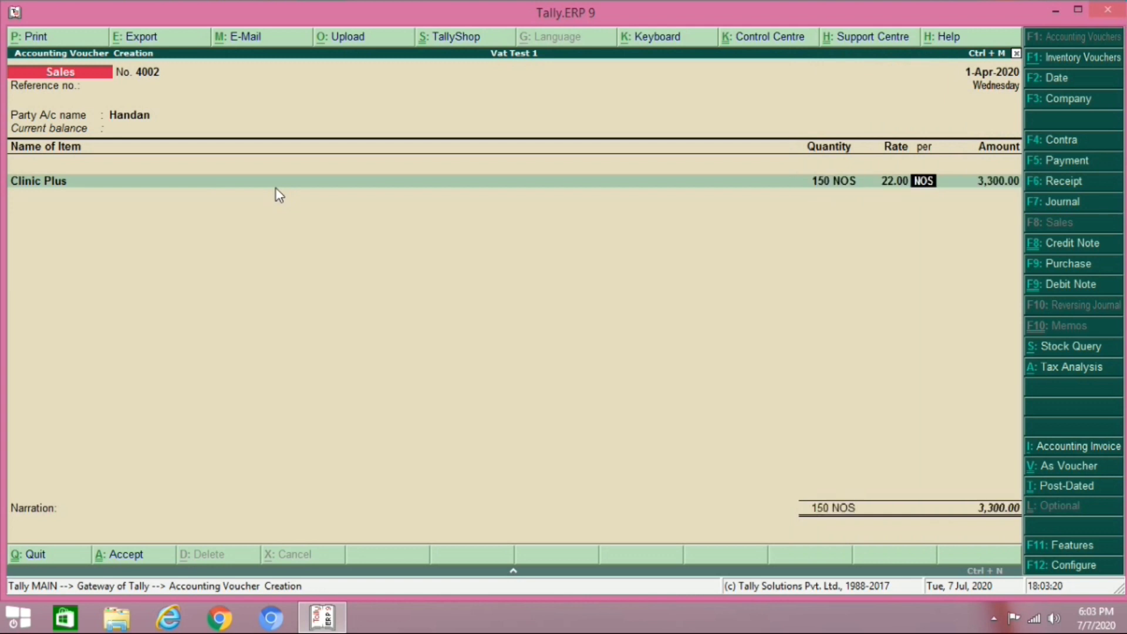
{"action": "key", "text": "Return"}
{"action": "key", "text": "Return"}
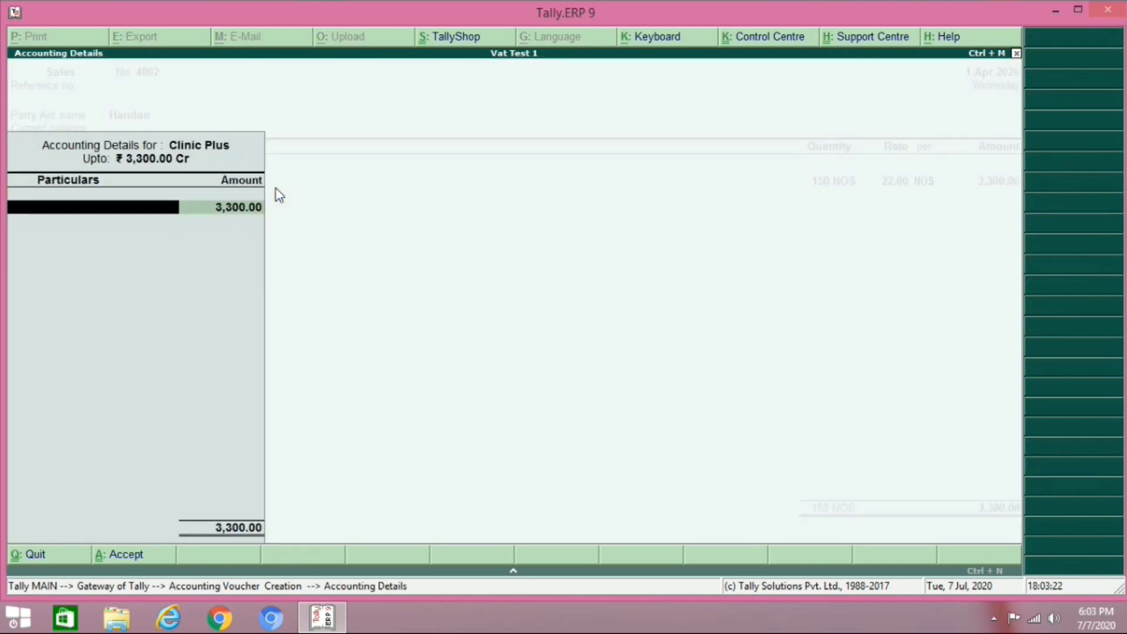
{"action": "type", "text": "Sa"}
{"action": "key", "text": "Return"}
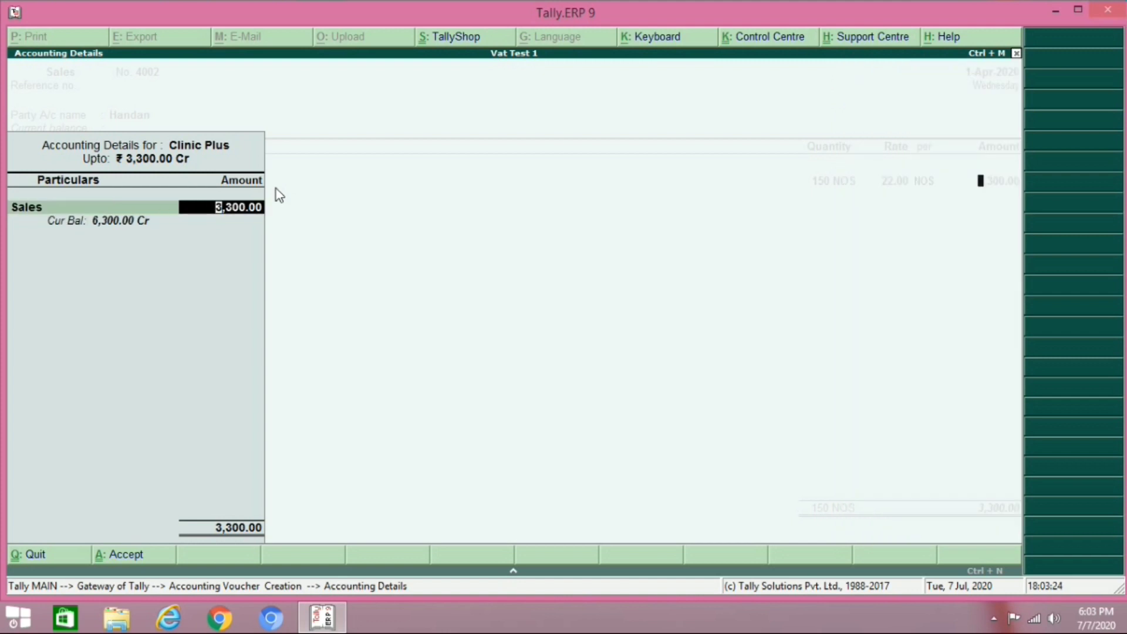
{"action": "key", "text": "Return"}
Add the Output Vat@5% ledger to the sales voucher at 5%.
{"action": "type", "text": "Ou"}
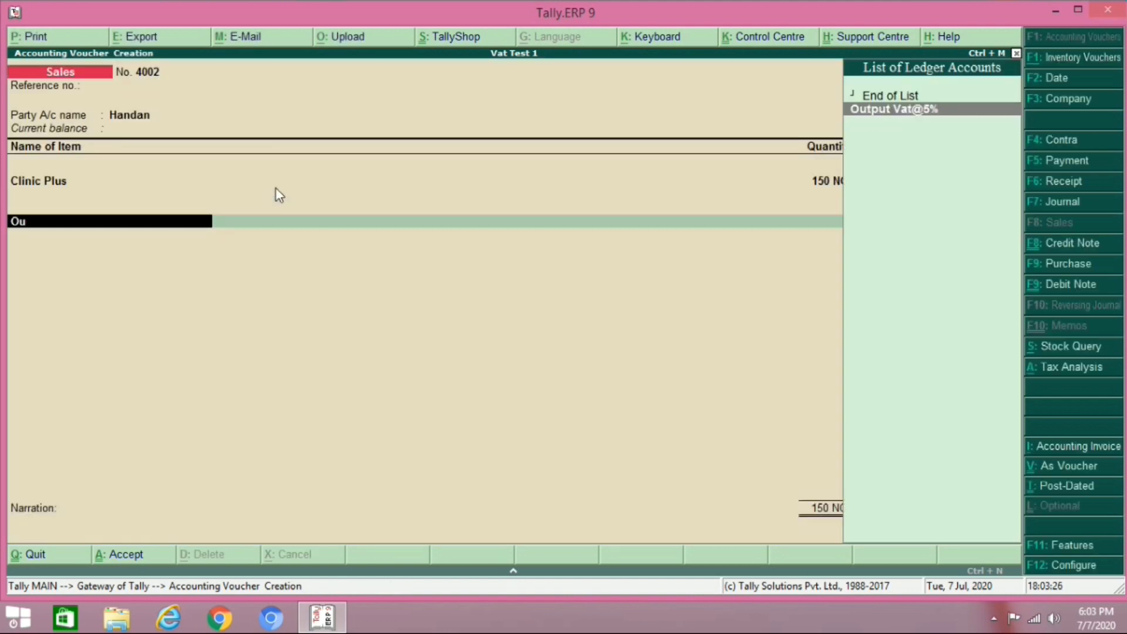
{"action": "key", "text": "Return"}
{"action": "key", "text": "Return"}
{"action": "key", "text": "Return"}
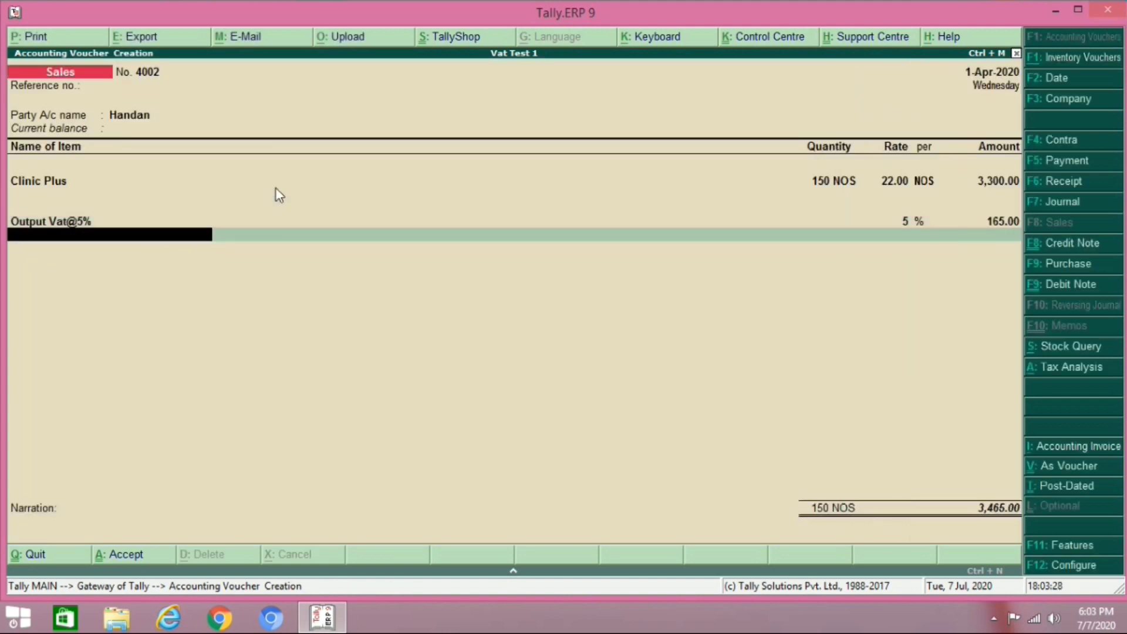
Record the sale as New Ref 4002 in the bill-wise details and save the sales voucher without a narration.
{"action": "key", "text": "Return"}
{"action": "key", "text": "Return"}
{"action": "key", "text": "Return"}
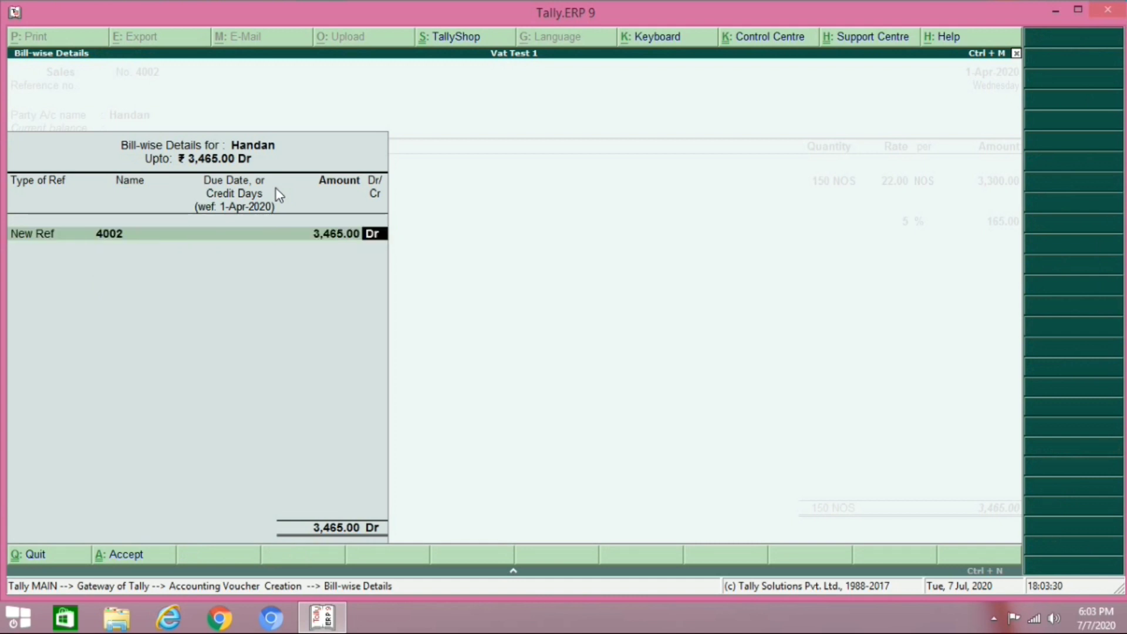
{"action": "key", "text": "Return"}
{"action": "key", "text": "Return"}
{"action": "key", "text": "Return"}
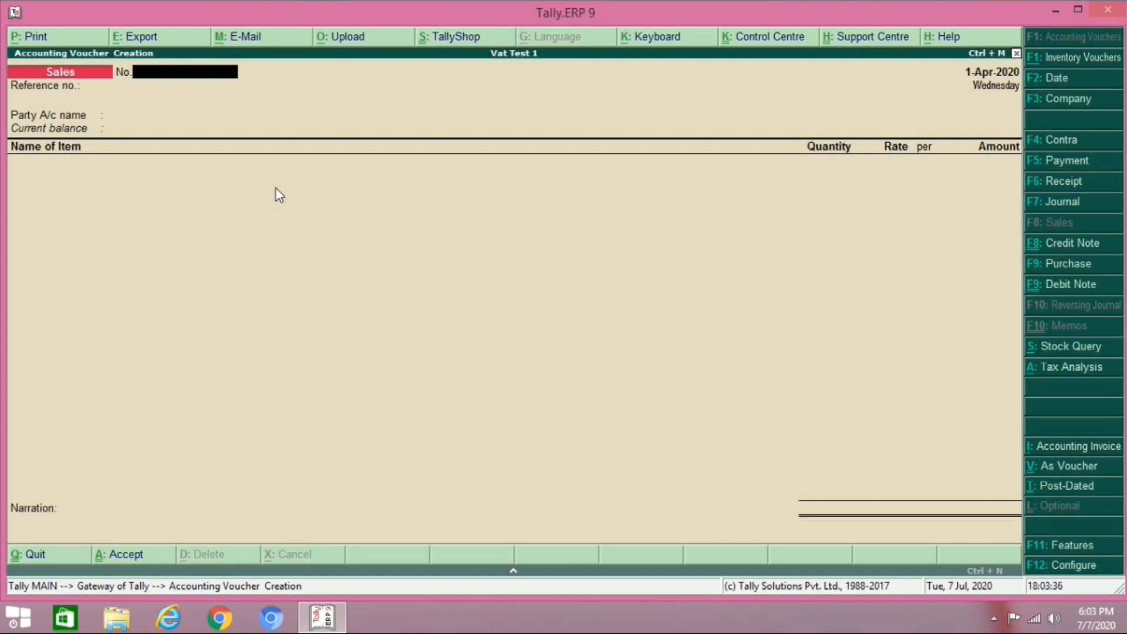
Start a receipt voucher and credit the customer who owes bill 4001, settling the full 3,150.00 as Agst Ref 4001.
{"action": "key", "text": "F6"}
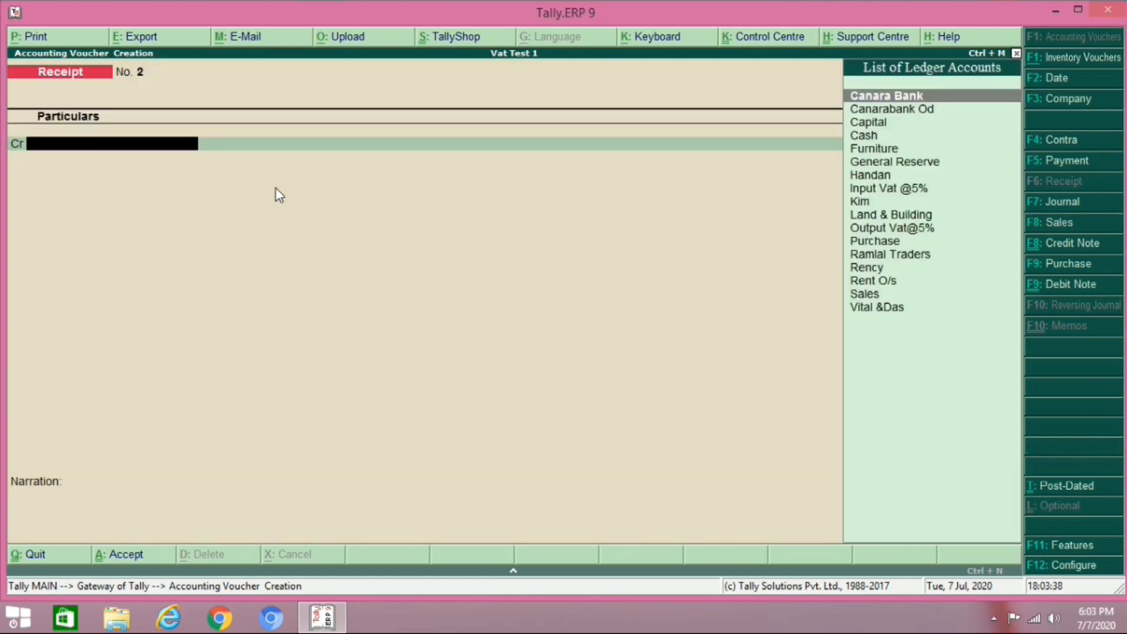
{"action": "type", "text": "R"}
{"action": "key", "text": "Down"}
{"action": "key", "text": "Down"}
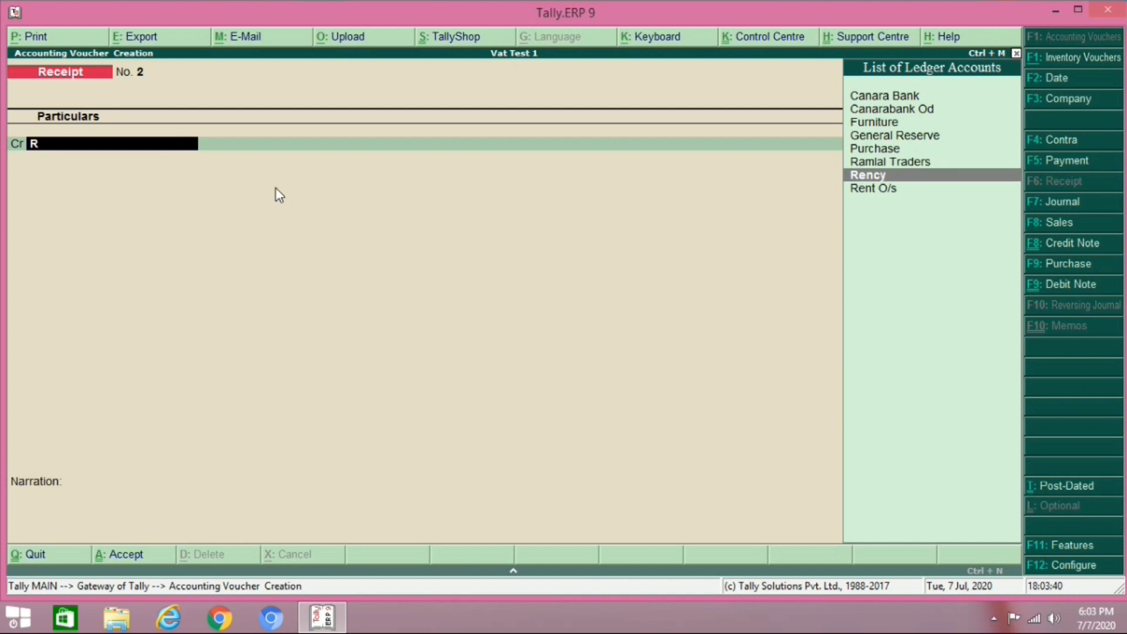
{"action": "key", "text": "Return"}
{"action": "key", "text": "Return"}
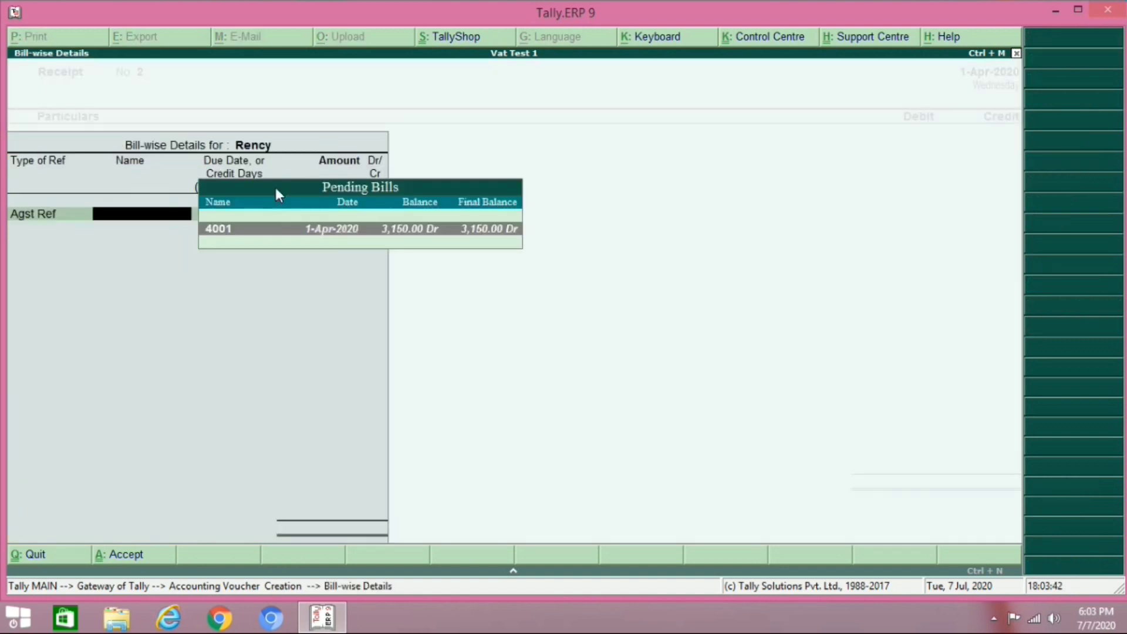
{"action": "key", "text": "Return"}
{"action": "key", "text": "Return"}
{"action": "key", "text": "Return"}
{"action": "key", "text": "Return"}
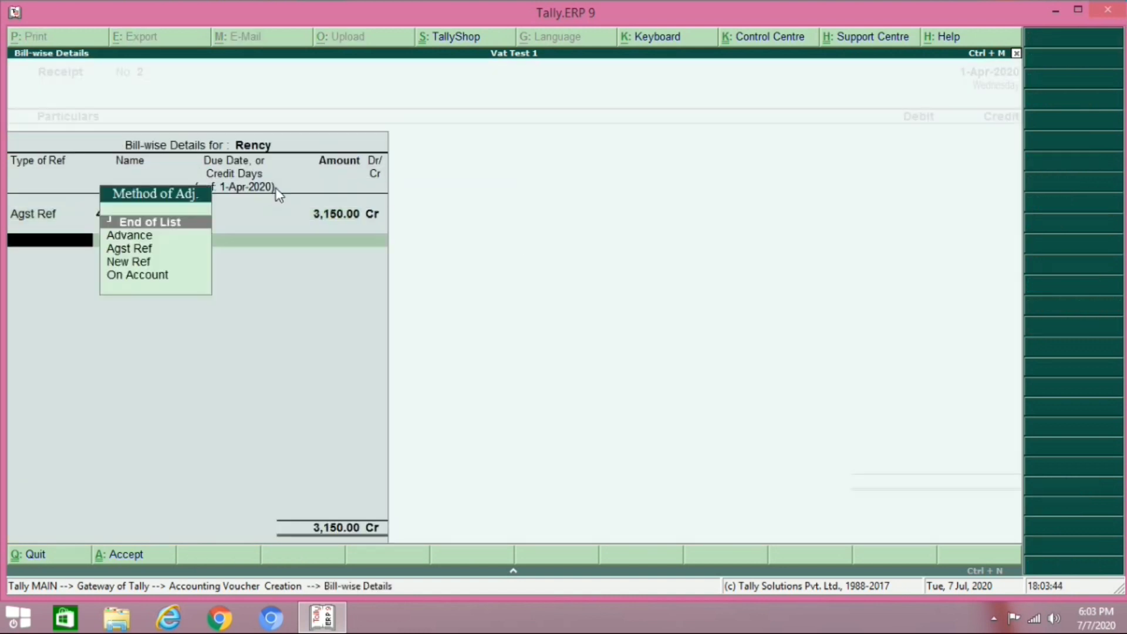
{"action": "key", "text": "Return"}
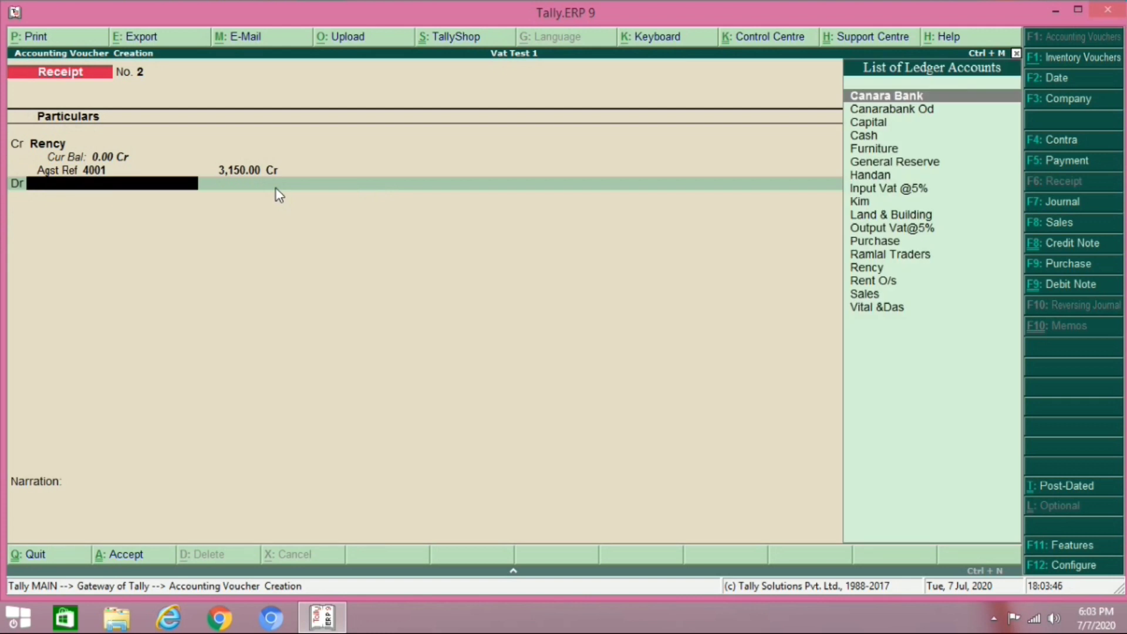
Debit Canara Bank for the receipt as Cheque/DD dated 1-Apr-2020 with the bank left blank, save the voucher and check the saved entry.
{"action": "type", "text": "Ca"}
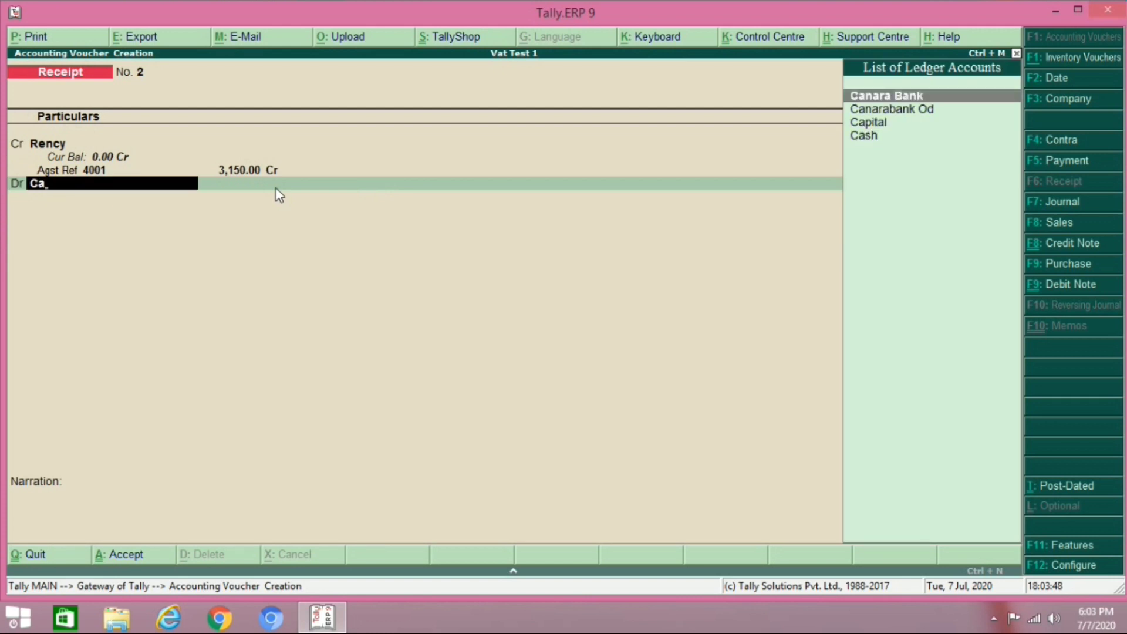
{"action": "key", "text": "Return"}
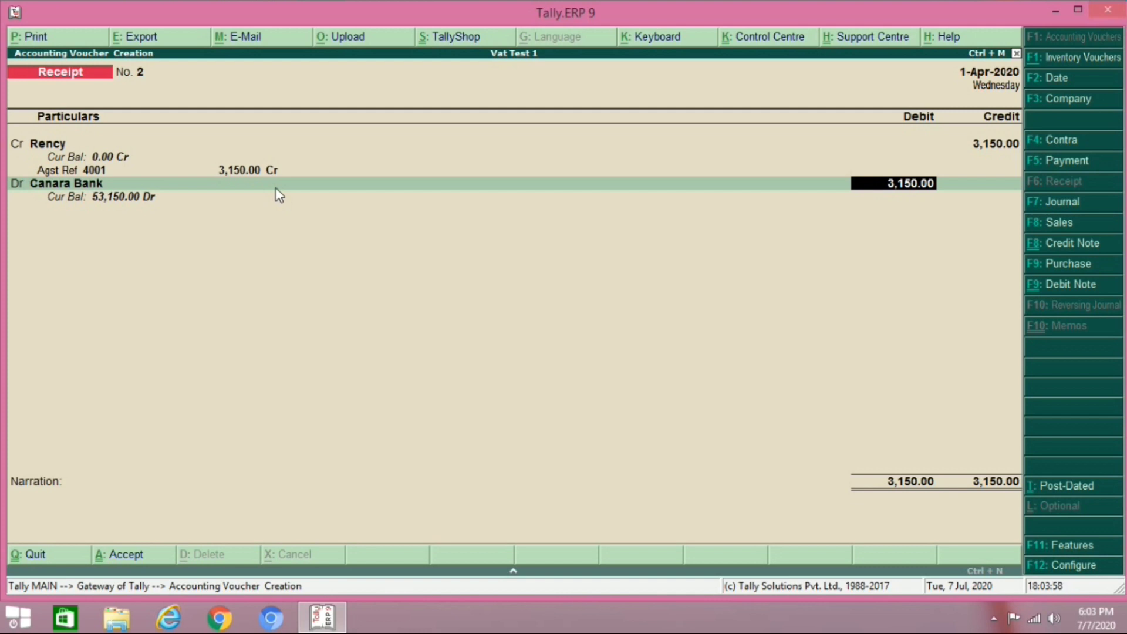
{"action": "key", "text": "Return"}
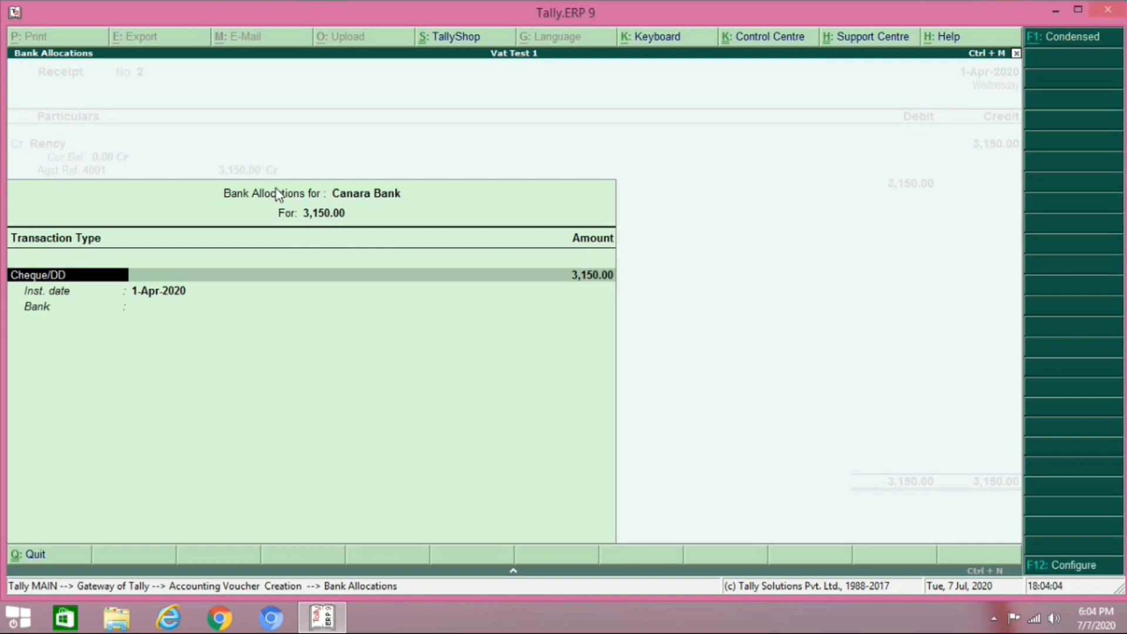
{"action": "key", "text": "Return"}
{"action": "key", "text": "Return"}
{"action": "key", "text": "Return"}
{"action": "key", "text": "Return"}
{"action": "key", "text": "Return"}
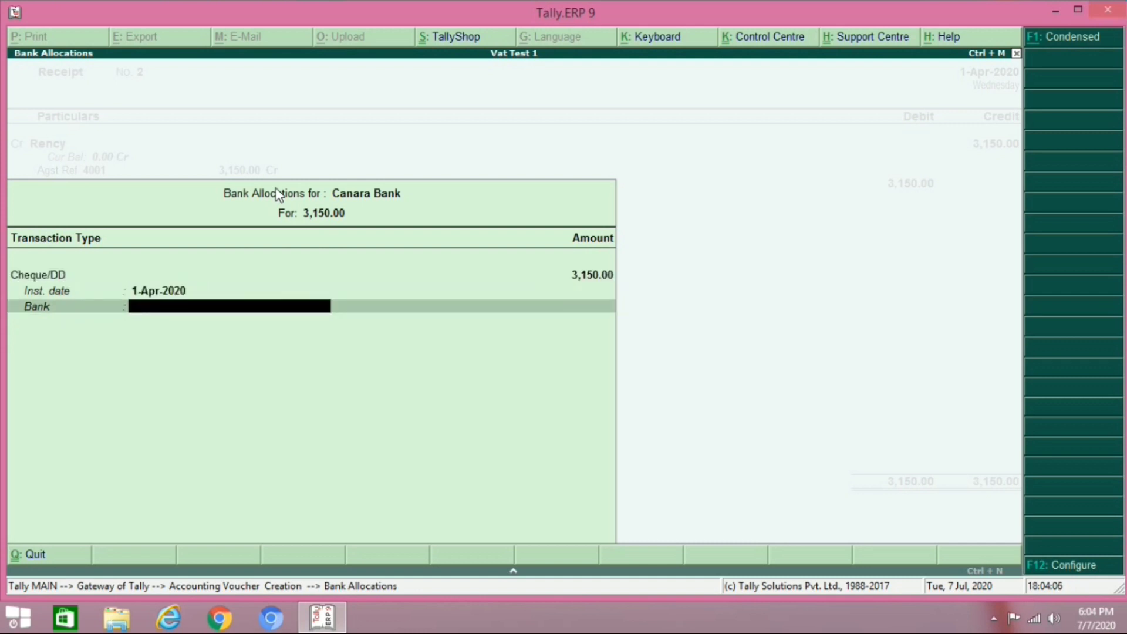
{"action": "key", "text": "Return"}
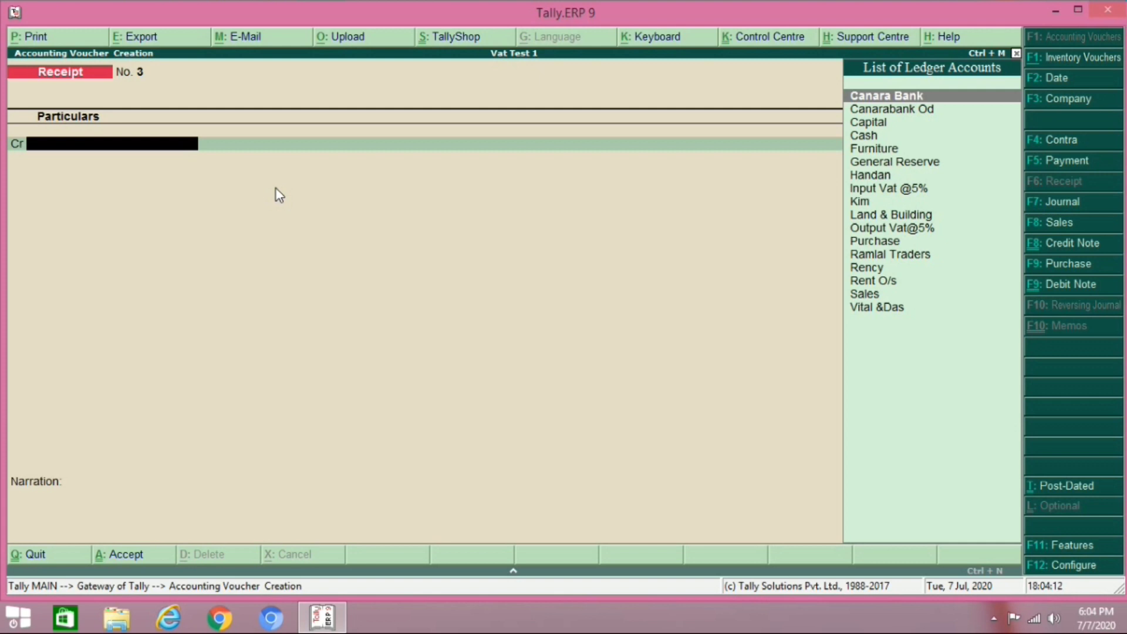
{"action": "key", "text": "Page_Up"}
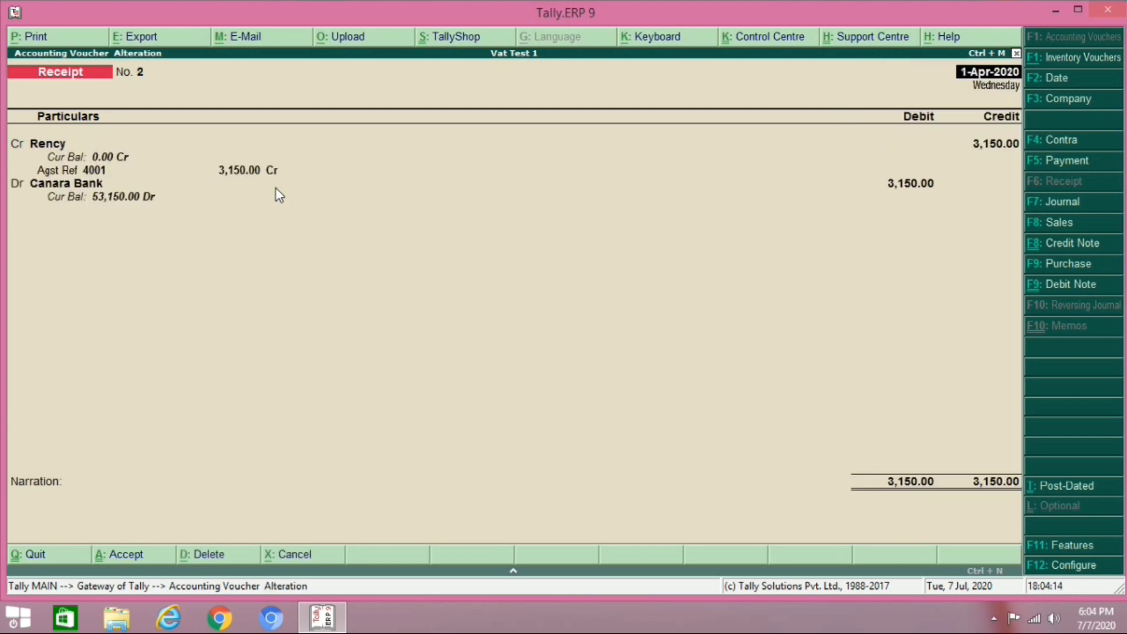
{"action": "key", "text": "Page_Down"}
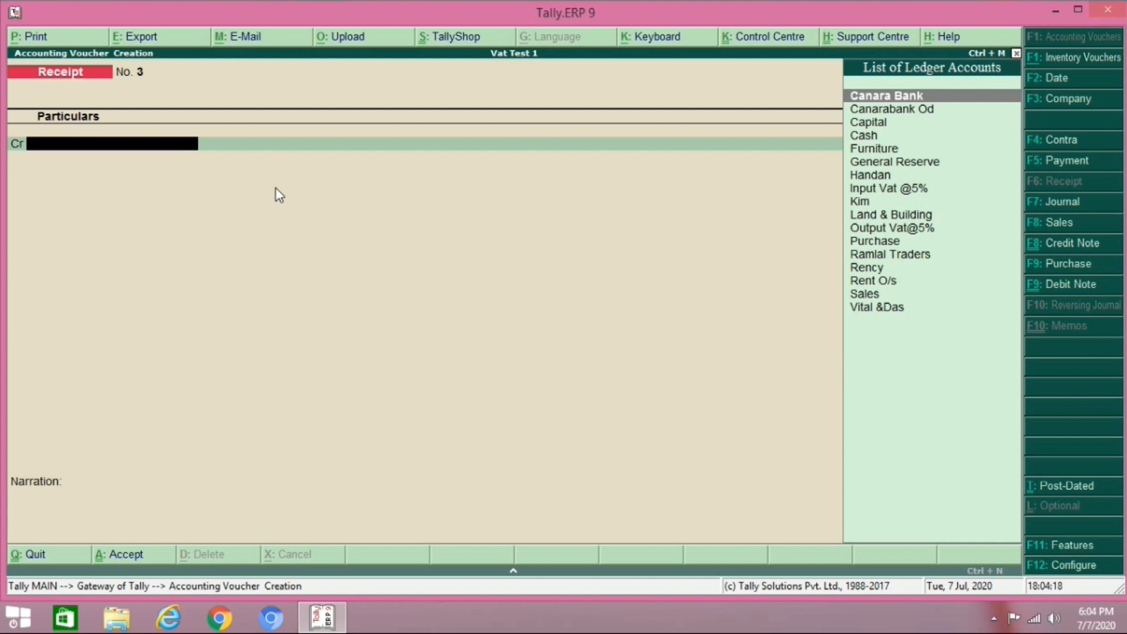
Start a payment voucher and debit Vital &Das 2,756.25 as Agst Ref against pending bill 101.
{"action": "key", "text": "F5"}
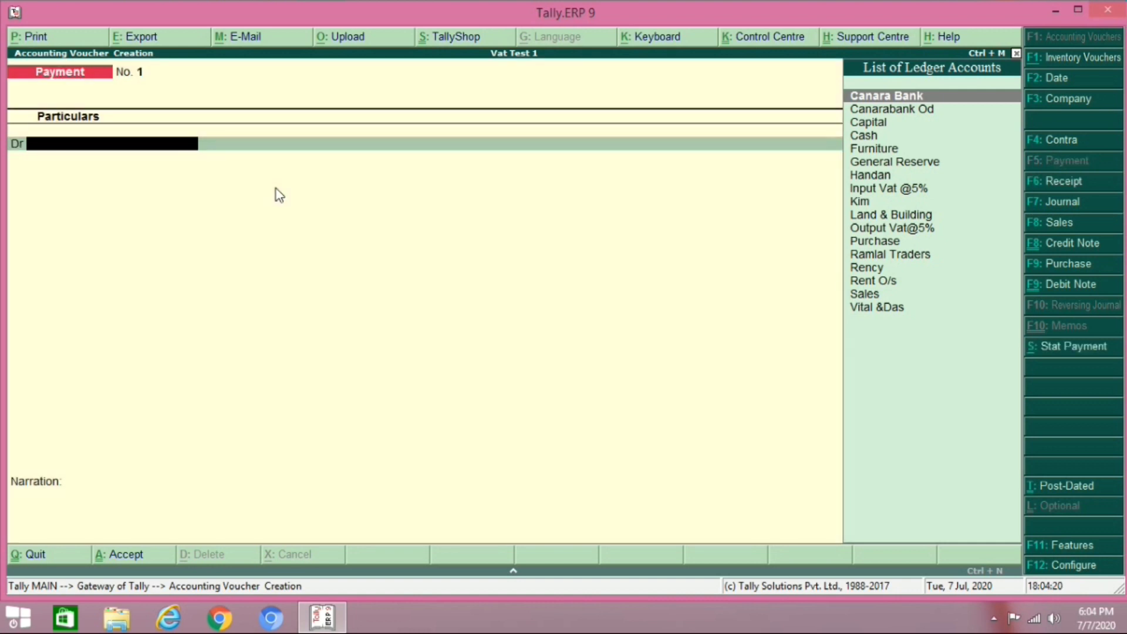
{"action": "type", "text": "V"}
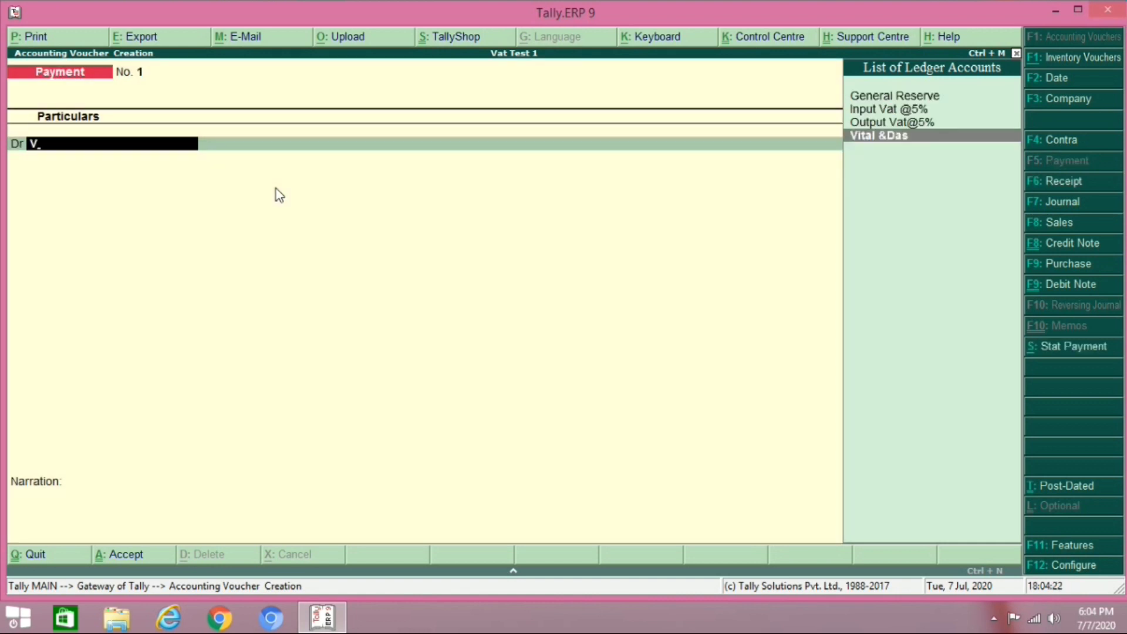
{"action": "key", "text": "Return"}
{"action": "key", "text": "Return"}
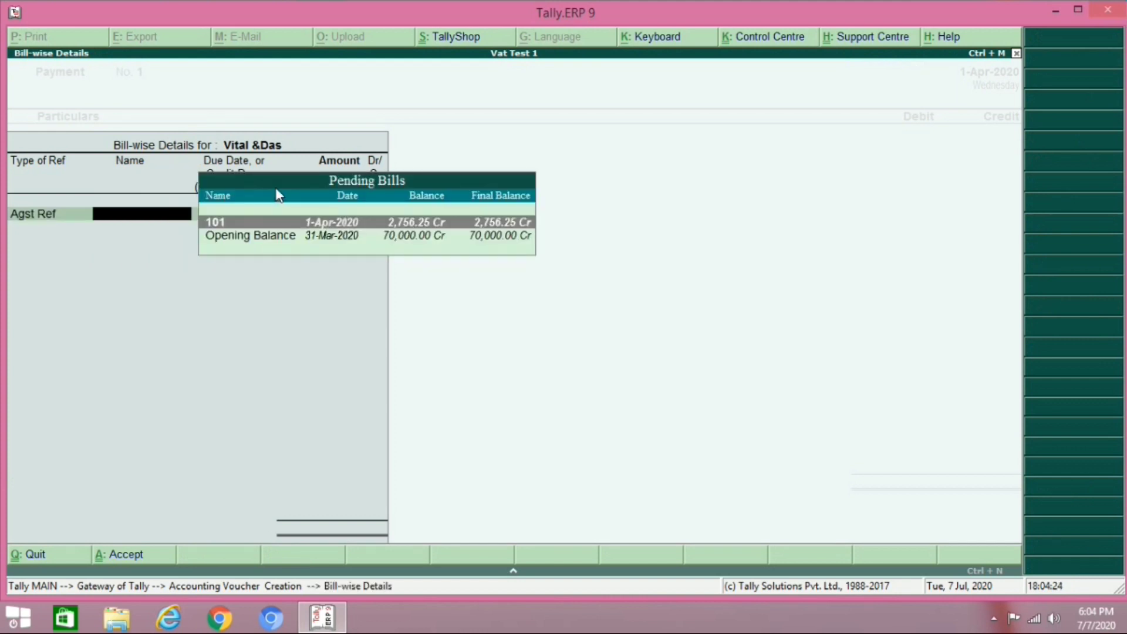
{"action": "key", "text": "Return"}
{"action": "key", "text": "Return"}
{"action": "key", "text": "Return"}
{"action": "key", "text": "Return"}
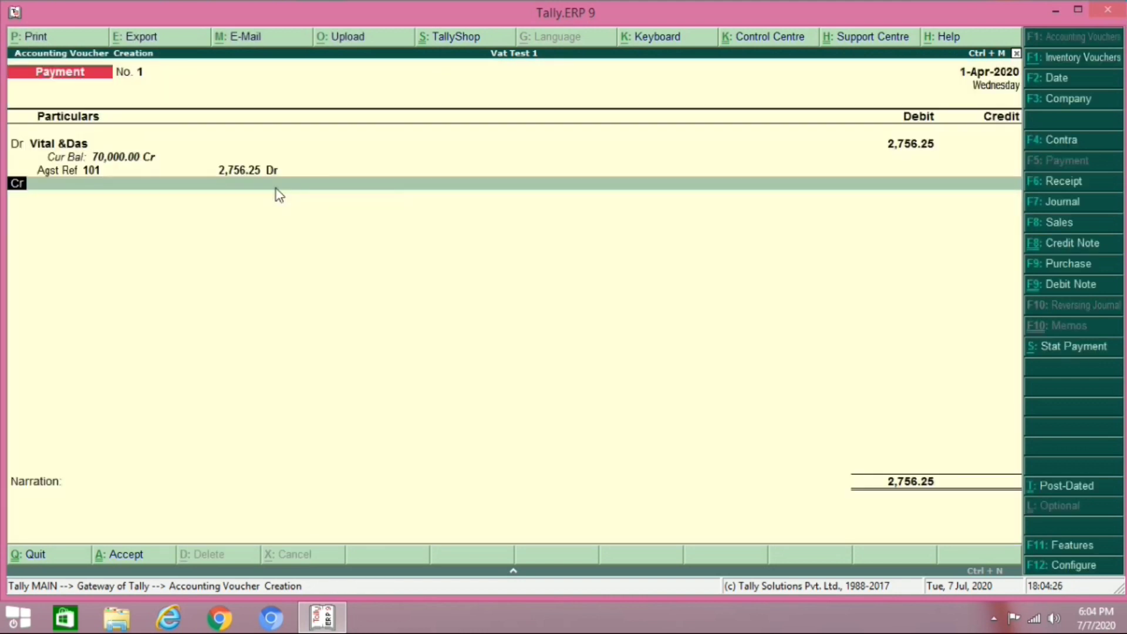
Credit Canara Bank for the payment by Cheque with the instrument number blank, save the voucher and check the saved entry.
{"action": "key", "text": "Return"}
{"action": "type", "text": "Ca"}
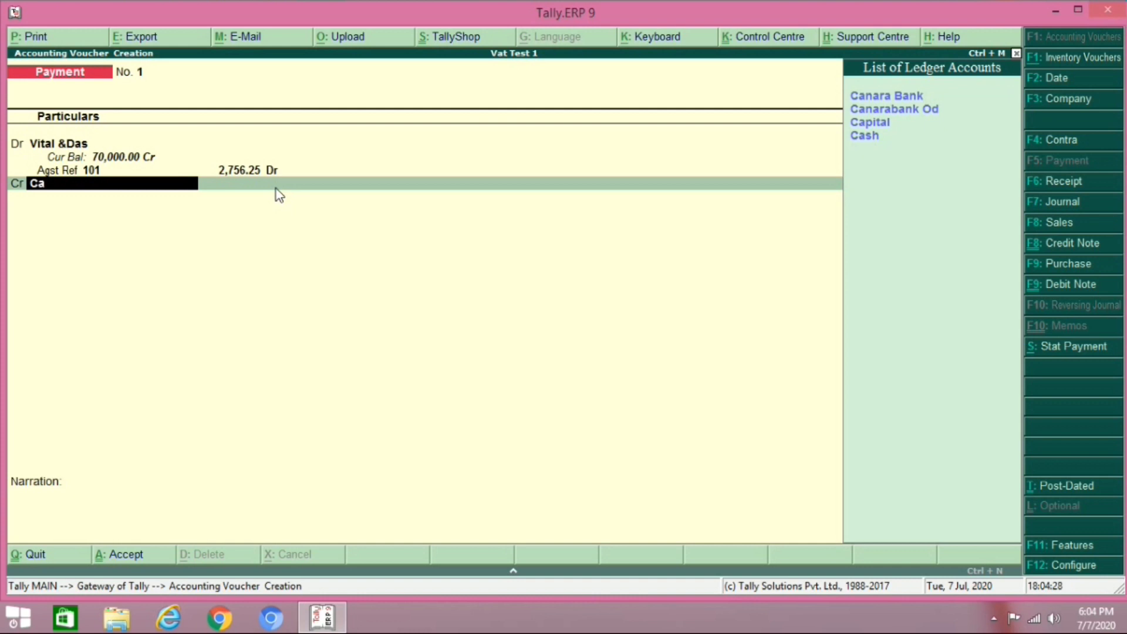
{"action": "key", "text": "Return"}
{"action": "key", "text": "Return"}
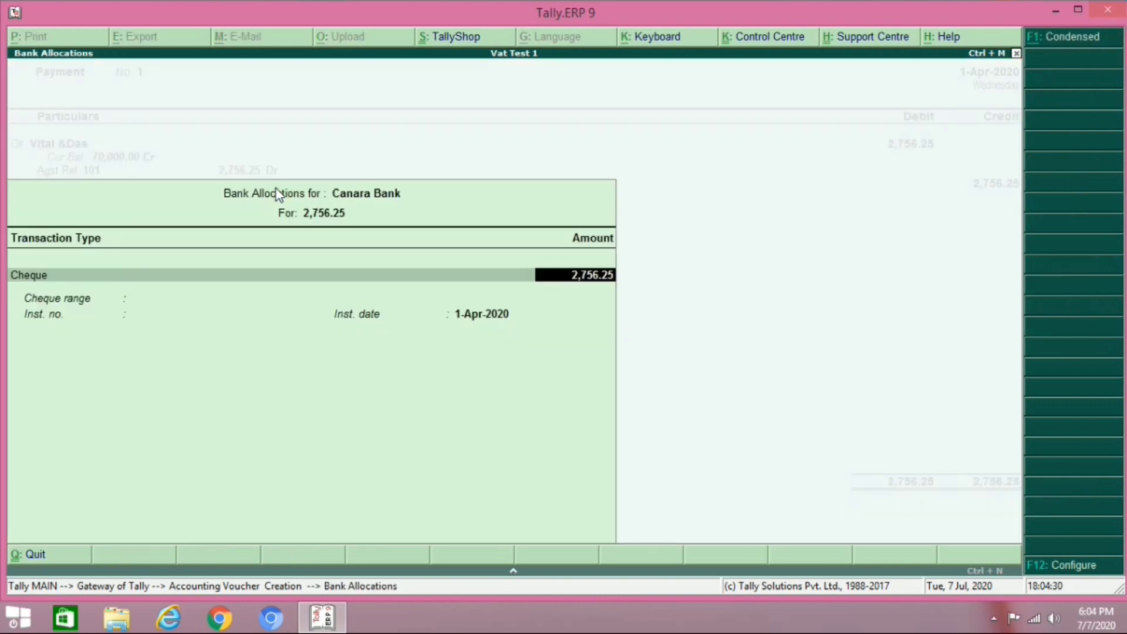
{"action": "key", "text": "Return"}
{"action": "key", "text": "Return"}
{"action": "key", "text": "Return"}
{"action": "key", "text": "Return"}
{"action": "key", "text": "Return"}
{"action": "key", "text": "Return"}
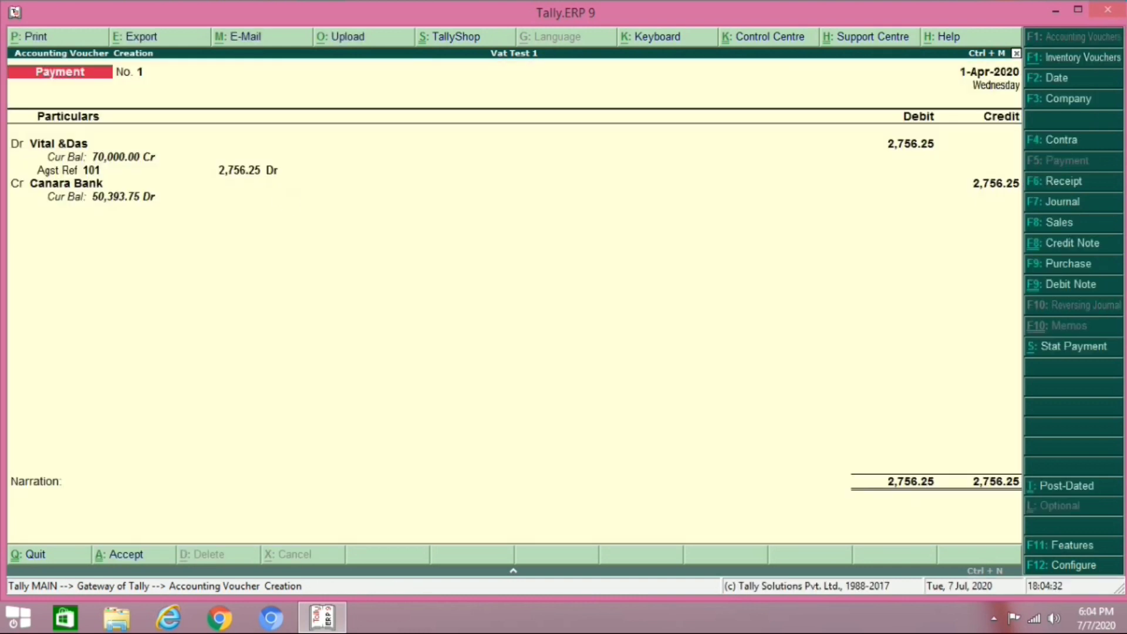
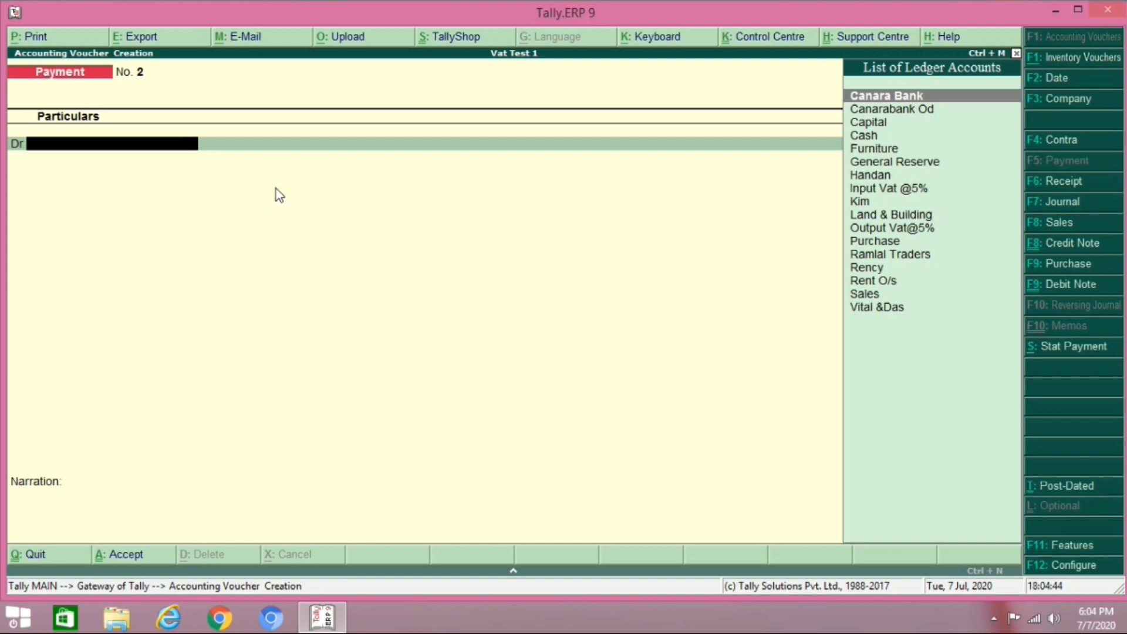
{"action": "key", "text": "Page_Up"}
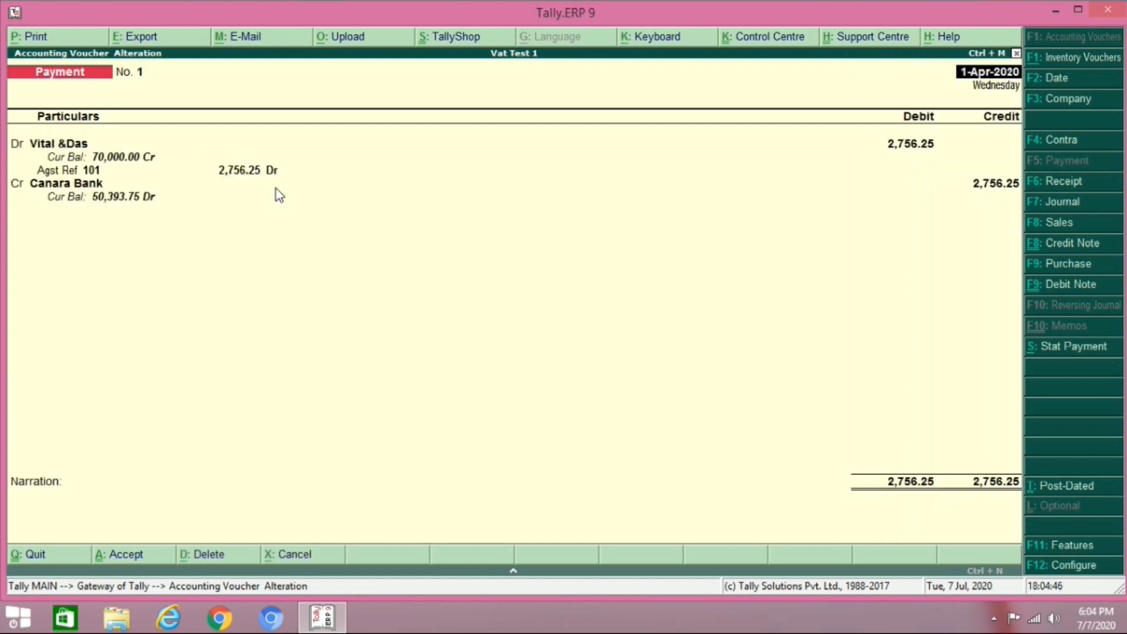
{"action": "key", "text": "Page_Down"}
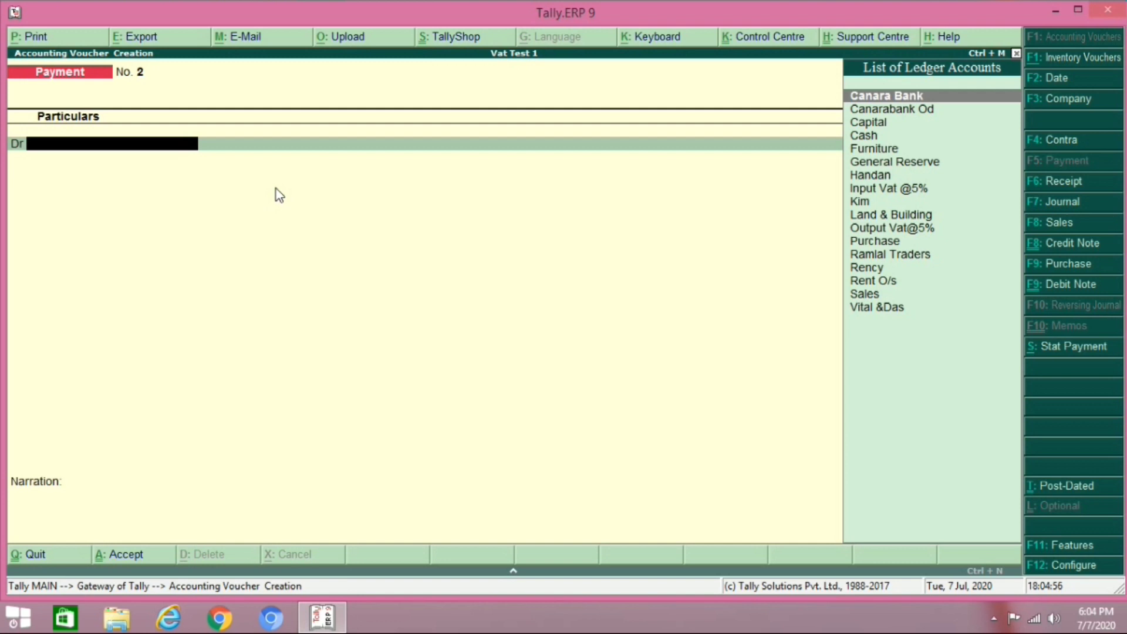
Start a purchase voucher with supplier invoice number 103 dated 1-Apr-2020 and Vital &Das as the party.
{"action": "key", "text": "F9"}
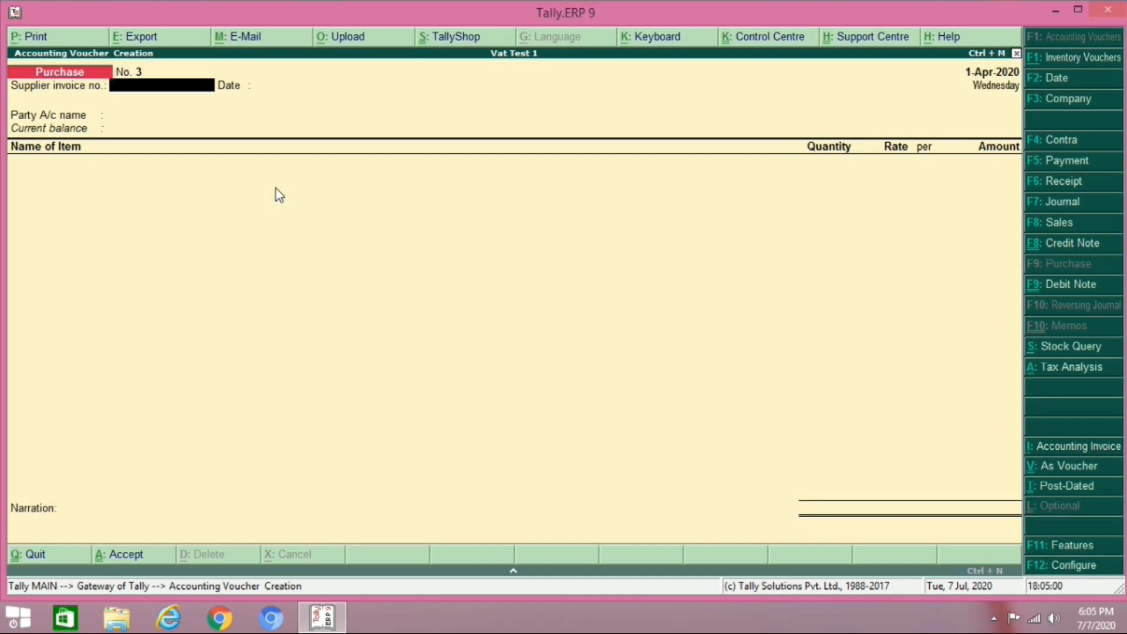
{"action": "type", "text": "103"}
{"action": "key", "text": "Return"}
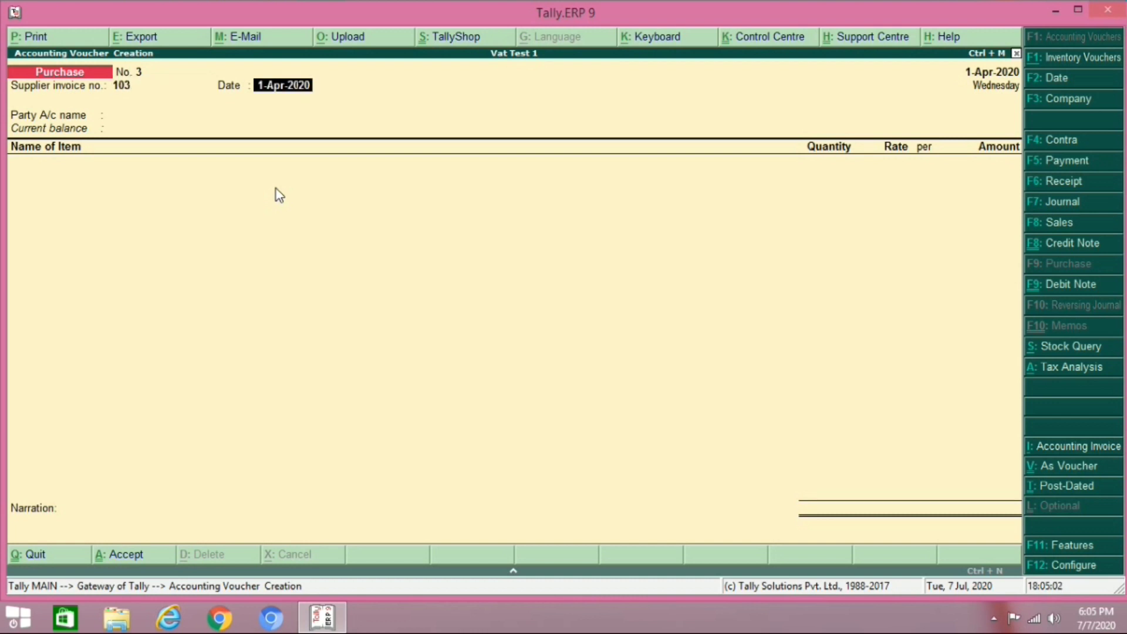
{"action": "key", "text": "Return"}
{"action": "type", "text": "Vi"}
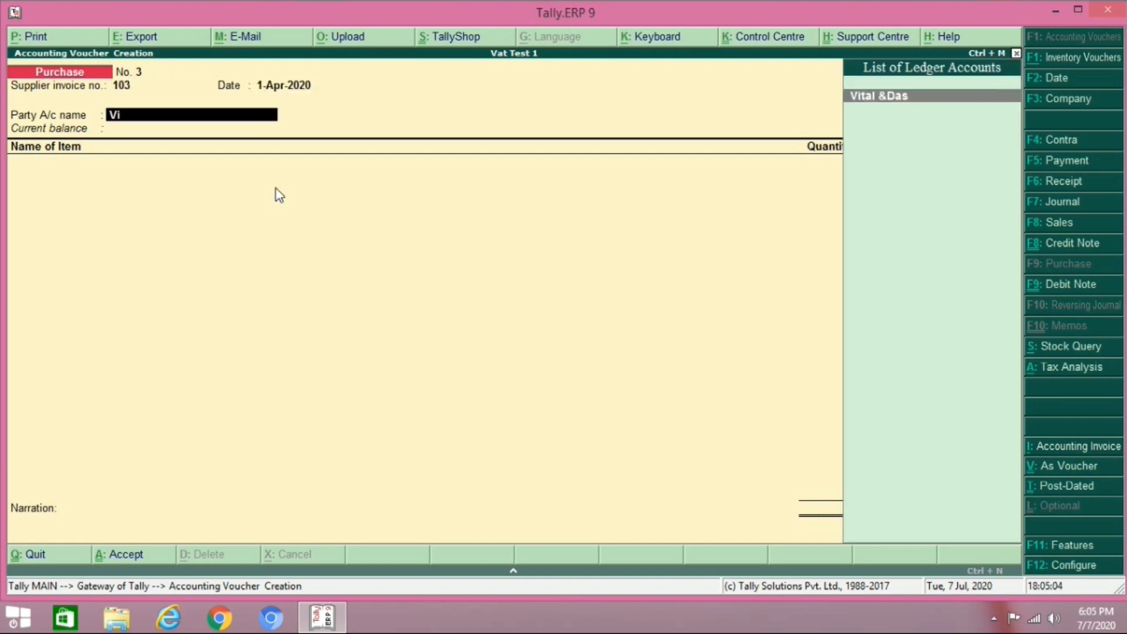
{"action": "key", "text": "Return"}
{"action": "key", "text": "Return"}
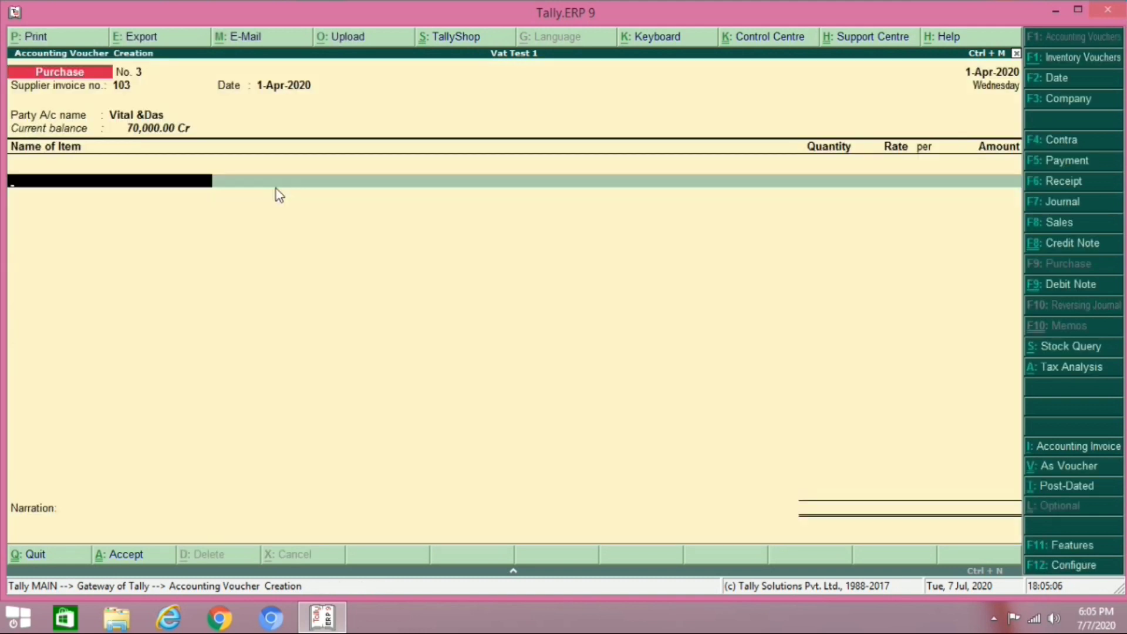
Add 250 NOS of Colgate at a rate of 17.00 and allocate the amount to the Purchase ledger.
{"action": "key", "text": "Down"}
{"action": "key", "text": "Down"}
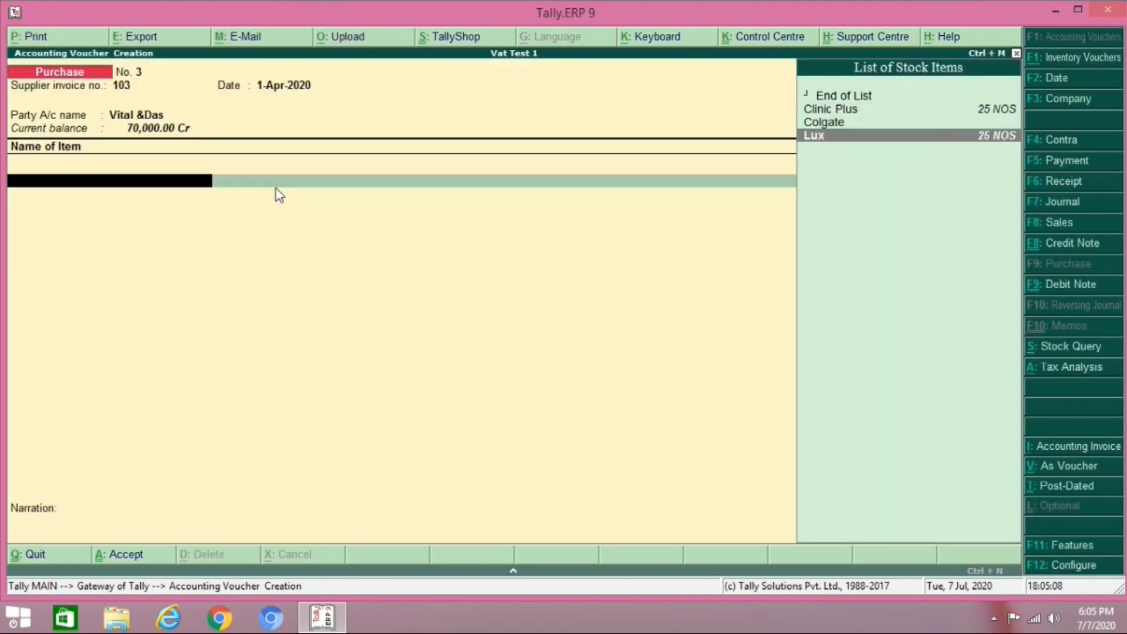
{"action": "key", "text": "Up"}
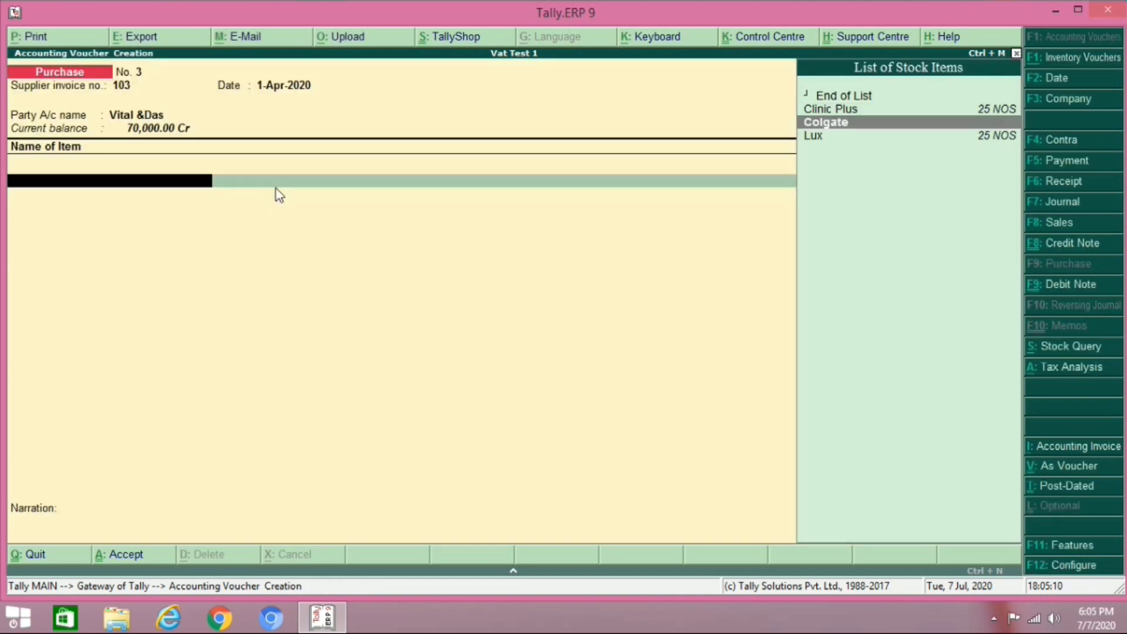
{"action": "key", "text": "Return"}
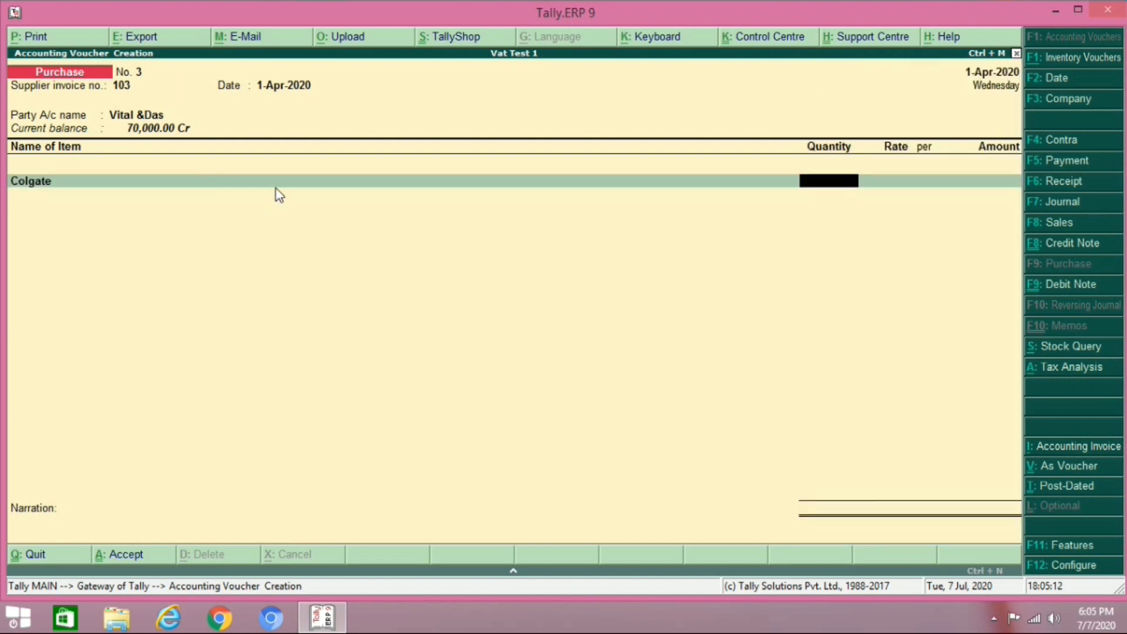
{"action": "type", "text": "250"}
{"action": "key", "text": "Return"}
{"action": "key", "text": "Return"}
{"action": "key", "text": "Return"}
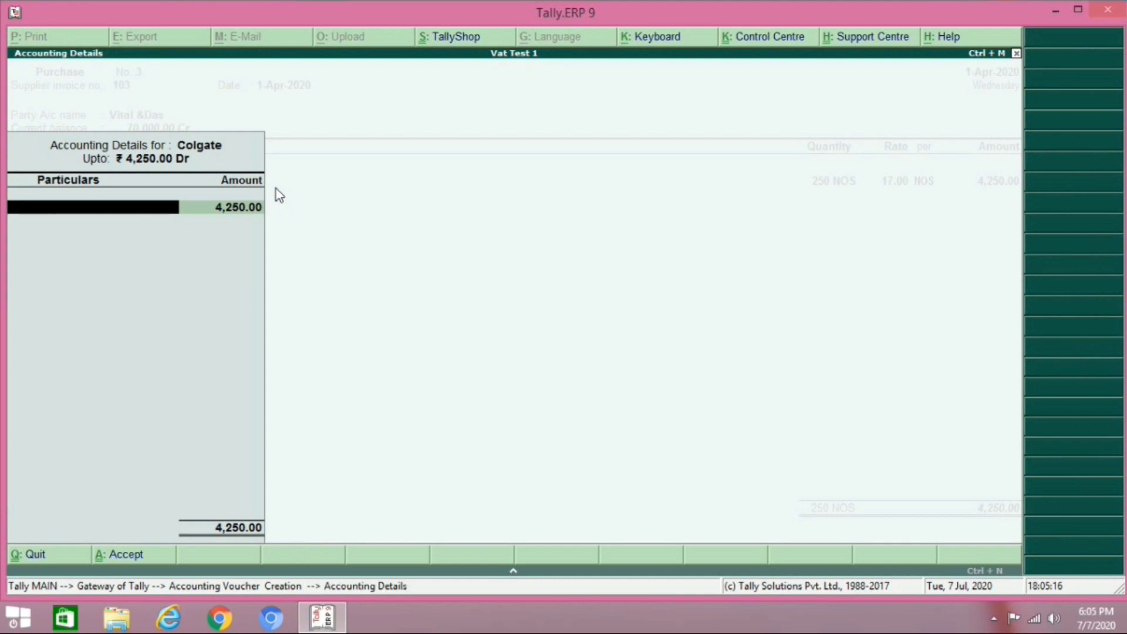
{"action": "type", "text": "P"}
{"action": "key", "text": "Return"}
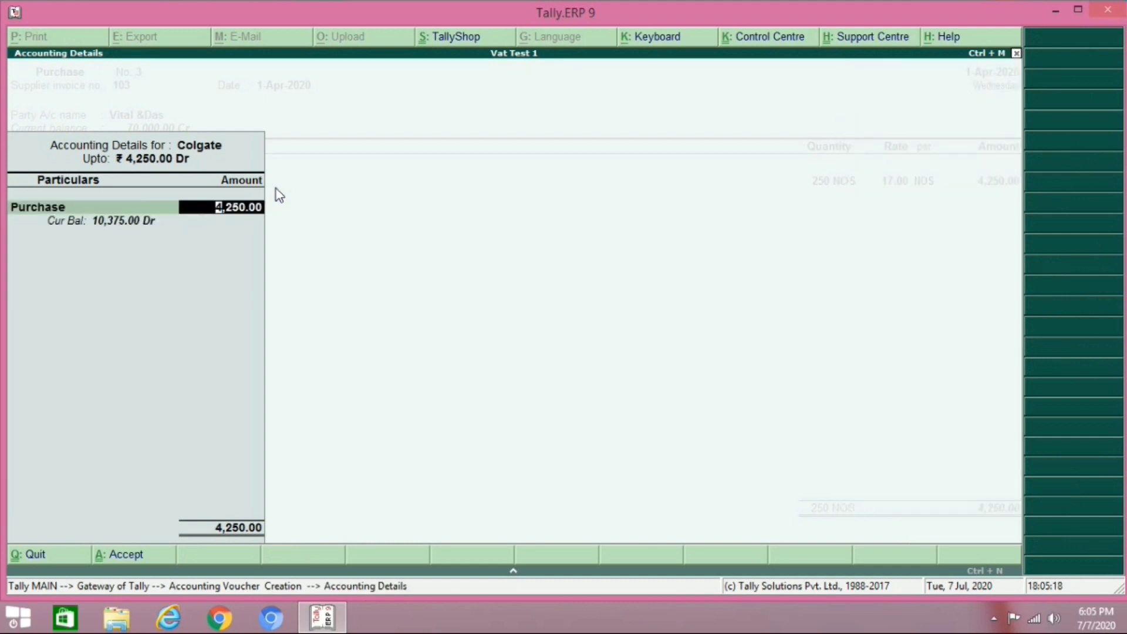
Confirm Colgate's purchase allocation and add the Input Vat @5% ledger to the purchase voucher.
{"action": "key", "text": "Return"}
{"action": "type", "text": "In"}
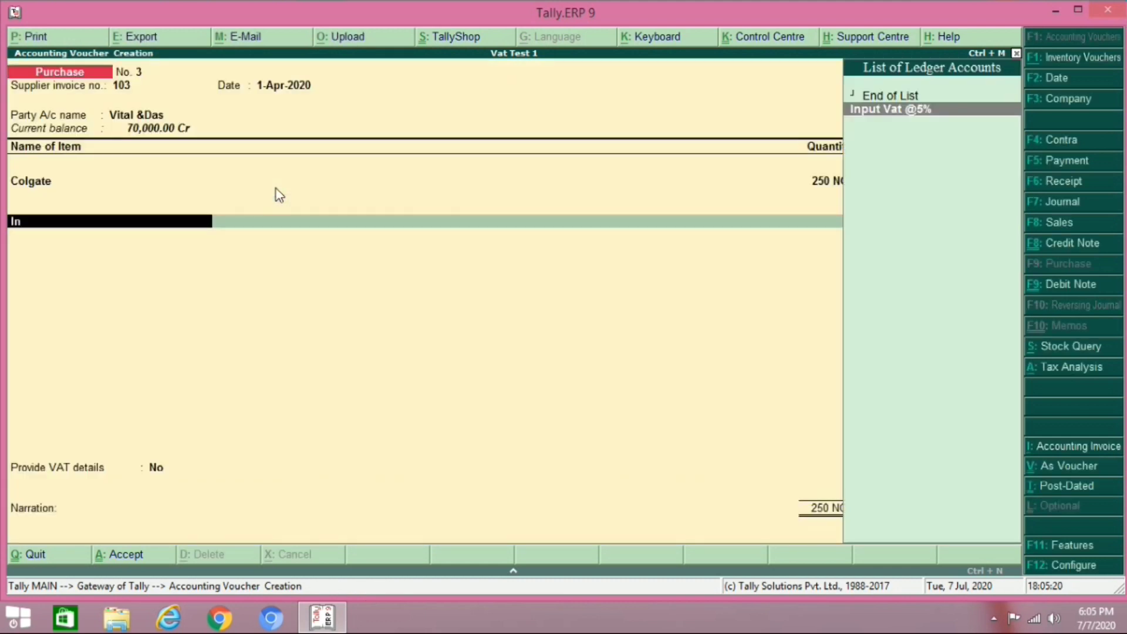
{"action": "key", "text": "Return"}
{"action": "key", "text": "Return"}
{"action": "key", "text": "Return"}
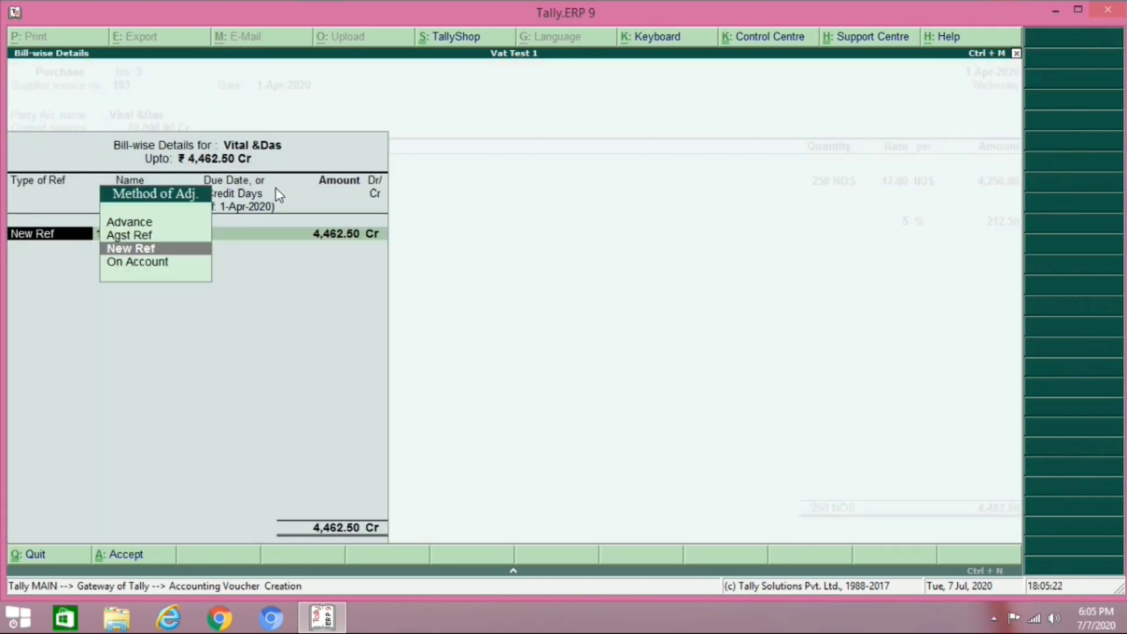
Record the purchase from Vital &Das as New Ref 103 for 4,462.50 Cr and save the voucher.
{"action": "key", "text": "Return"}
{"action": "key", "text": "Return"}
{"action": "key", "text": "Return"}
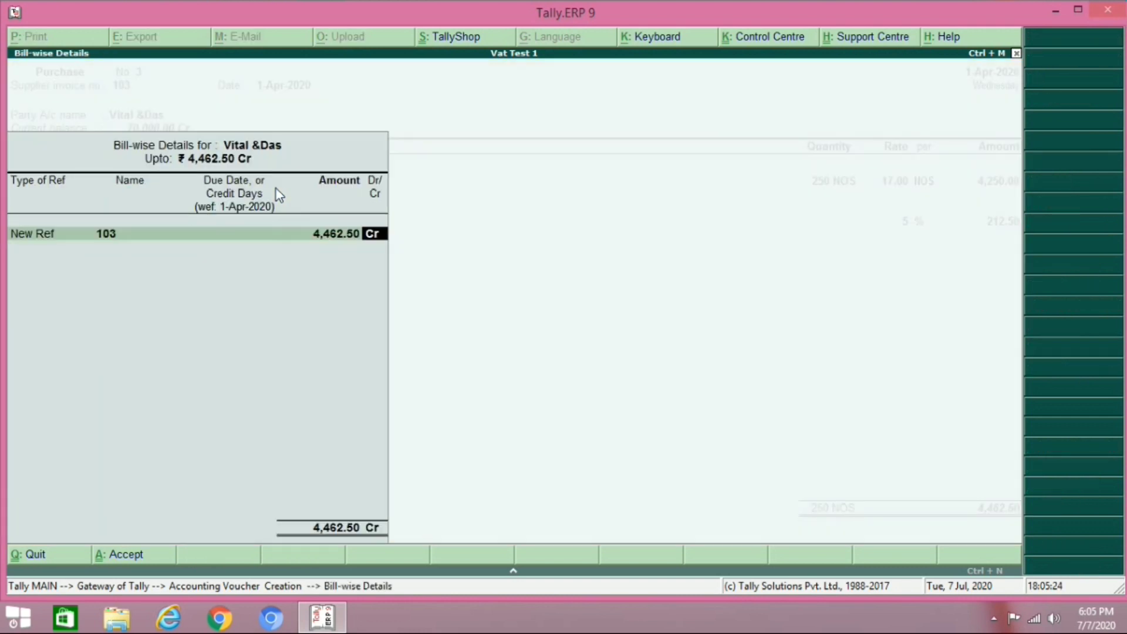
{"action": "key", "text": "Return"}
{"action": "key", "text": "Return"}
{"action": "key", "text": "Return"}
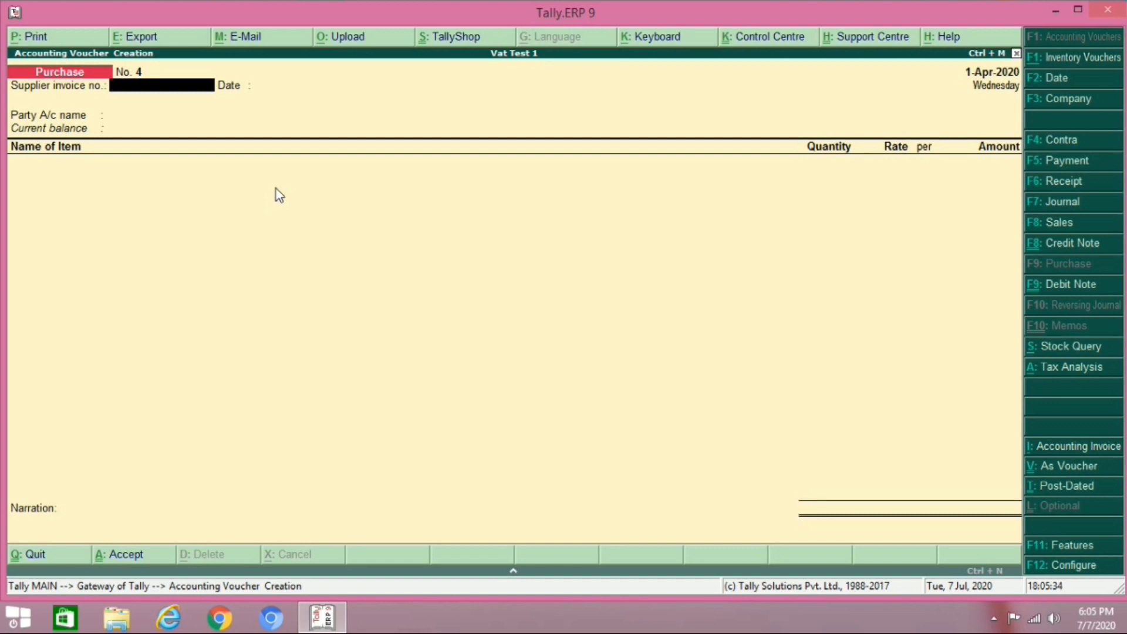
Start sales voucher 4003 with the customer listed just before Vital &Das as the party, leaving the despatch details blank.
{"action": "key", "text": "F8"}
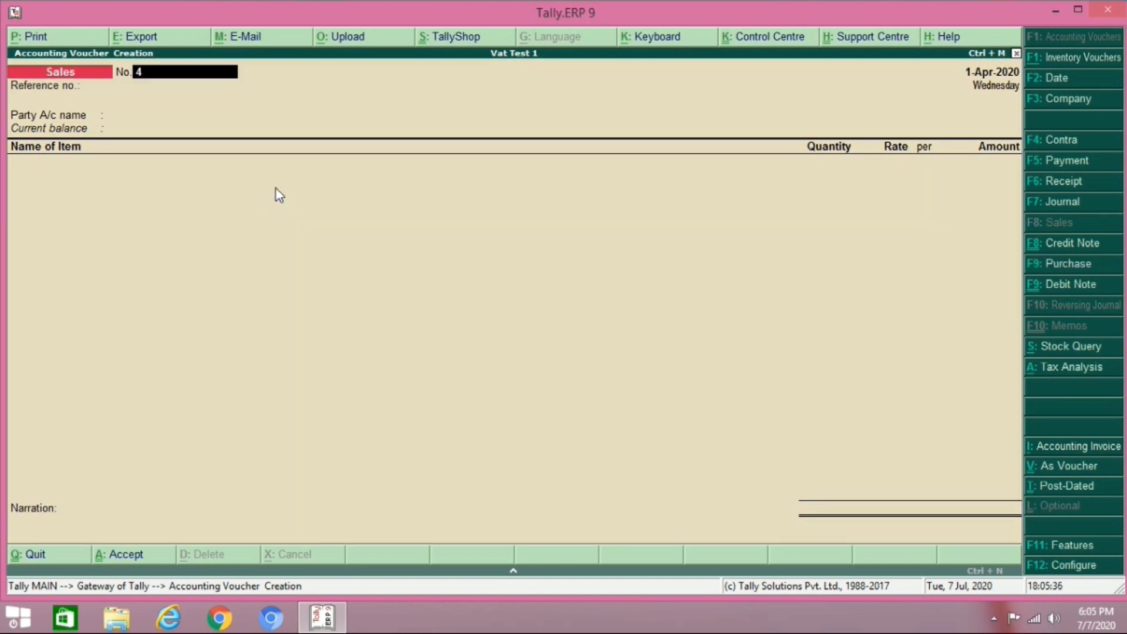
{"action": "type", "text": "400"}
{"action": "type", "text": "3"}
{"action": "key", "text": "Return"}
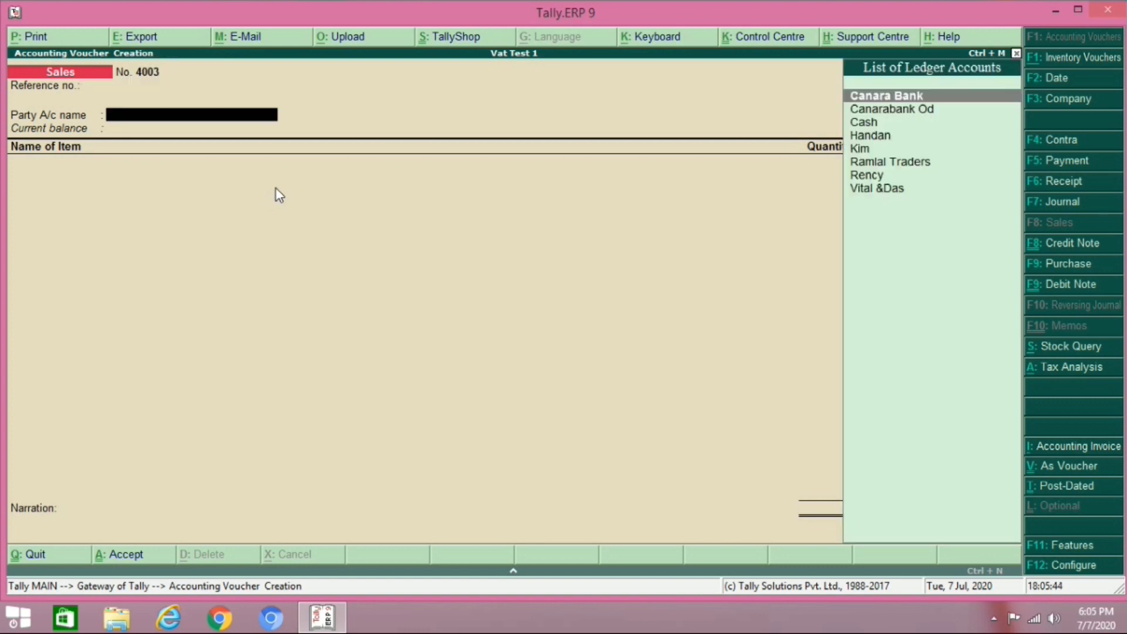
{"action": "type", "text": "Re"}
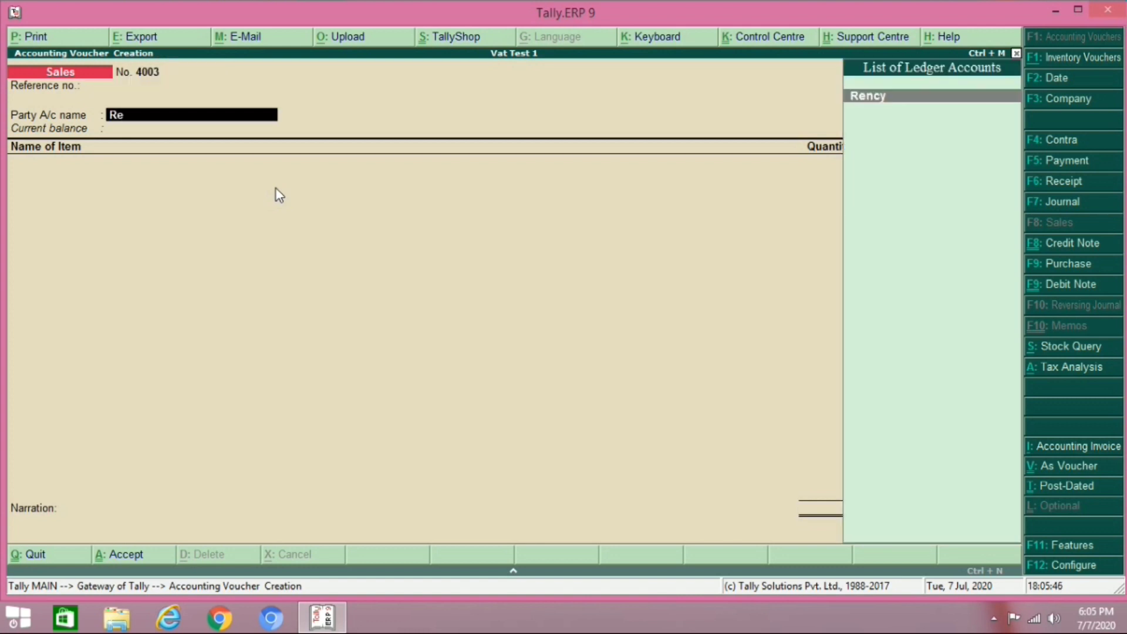
{"action": "key", "text": "Return"}
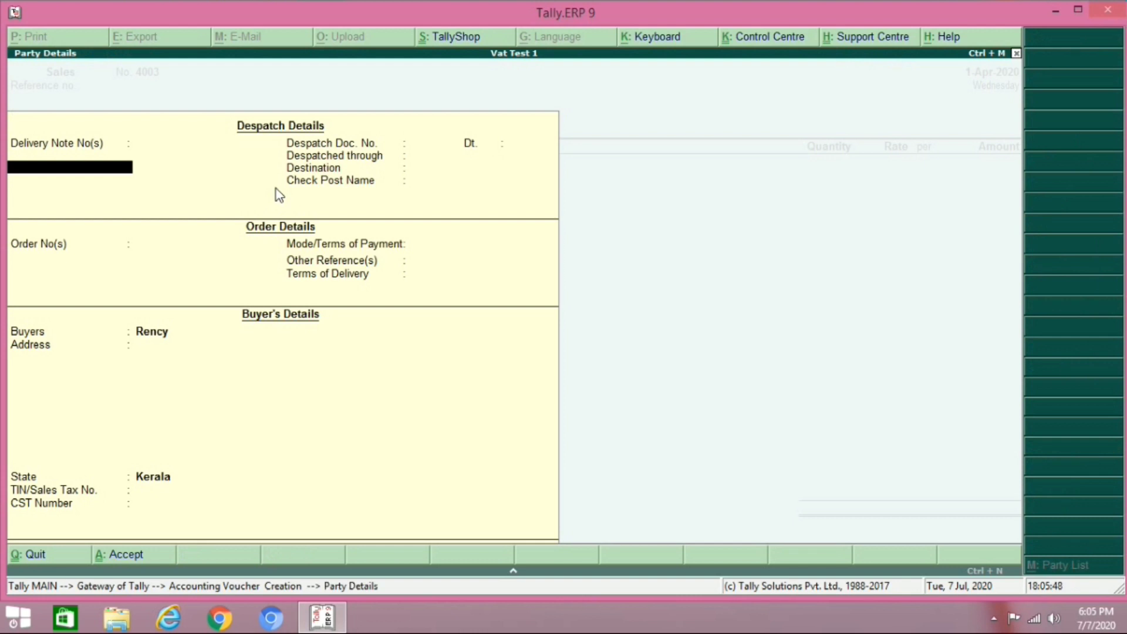
{"action": "key", "text": "ctrl+a"}
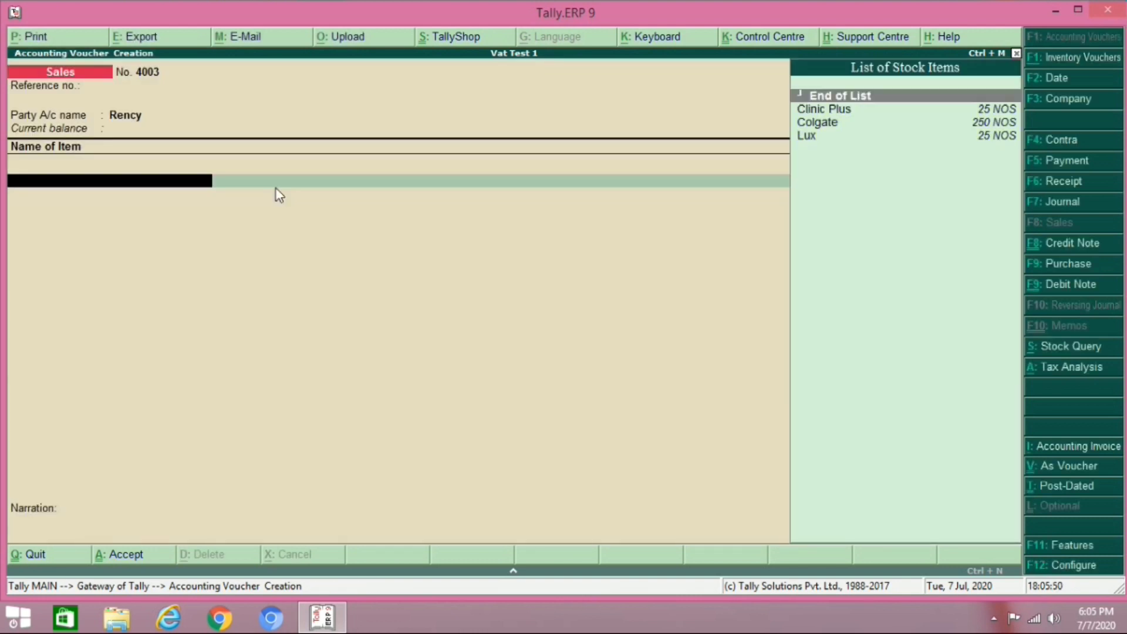
Add 200 NOS of Colgate at a rate of 22.00 and allocate the amount to the Sales ledger.
{"action": "key", "text": "Down"}
{"action": "key", "text": "Down"}
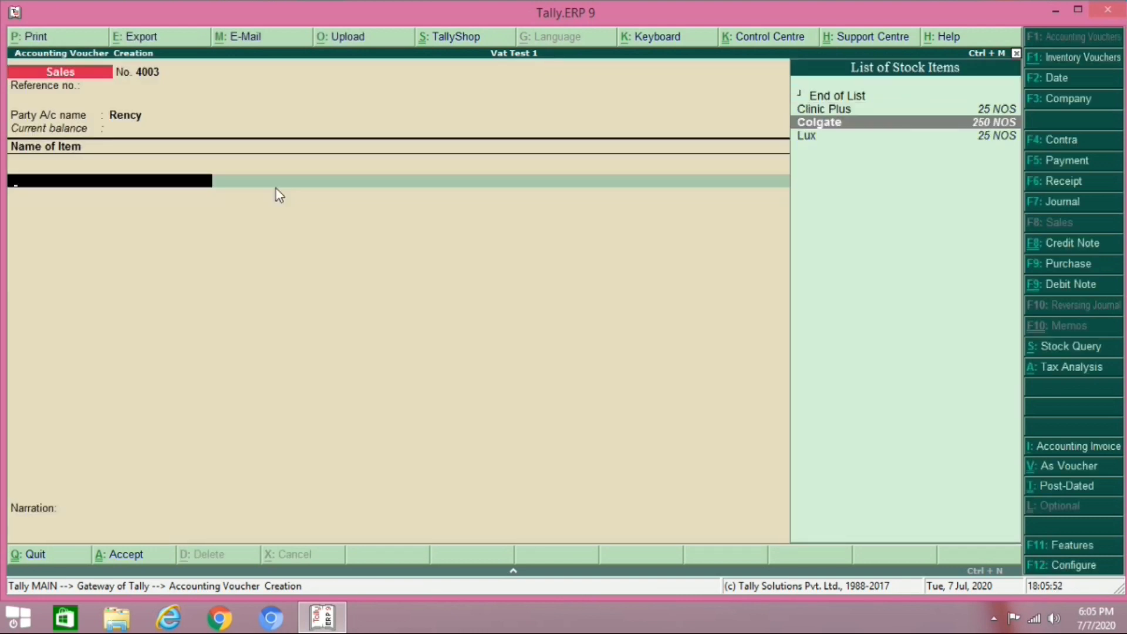
{"action": "key", "text": "Return"}
{"action": "type", "text": "200"}
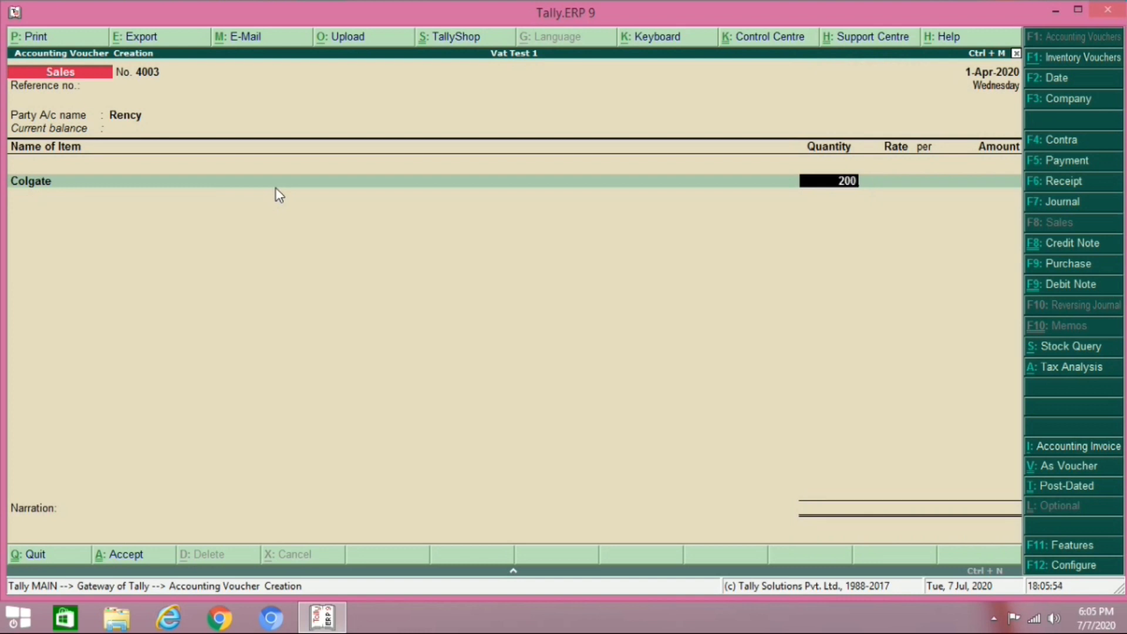
{"action": "key", "text": "Return"}
{"action": "key", "text": "Return"}
{"action": "key", "text": "Return"}
{"action": "key", "text": "Return"}
{"action": "key", "text": "Return"}
{"action": "key", "text": "Return"}
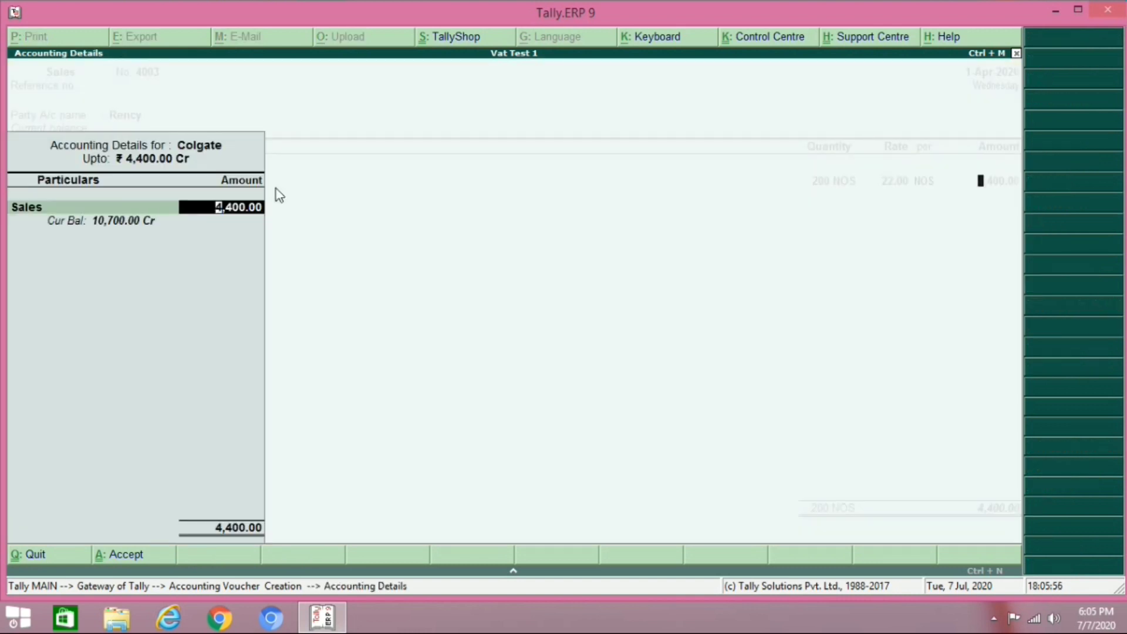
{"action": "key", "text": "Return"}
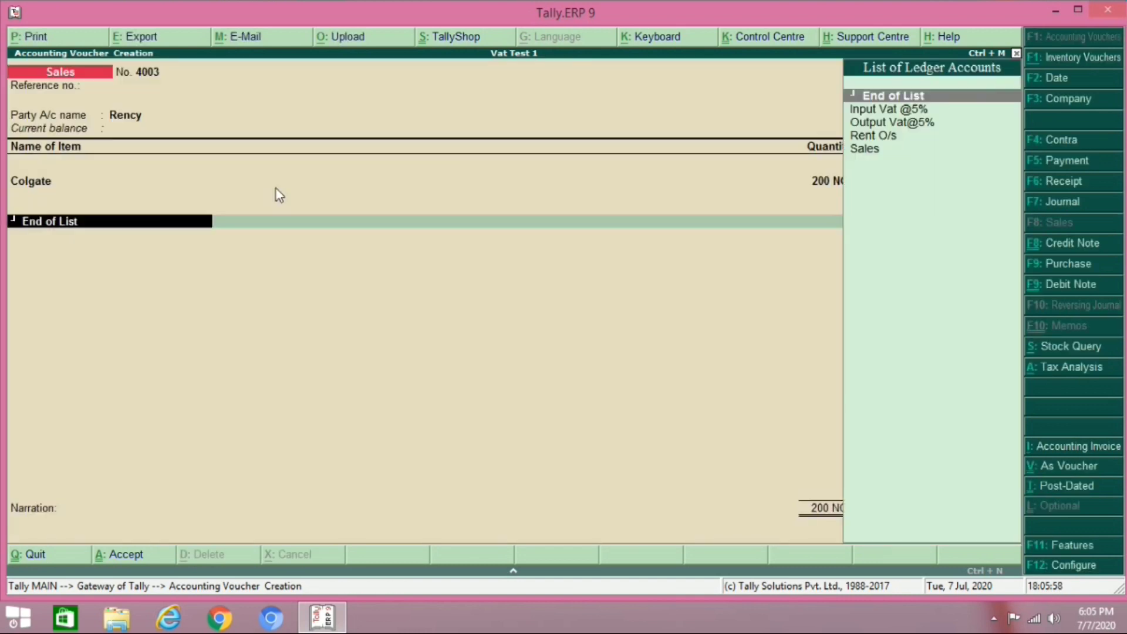
Add Output Vat@5% to the sale, record the bill as New Ref 4003 for 4,620.00 Dr and save the voucher.
{"action": "type", "text": "O"}
{"action": "key", "text": "Return"}
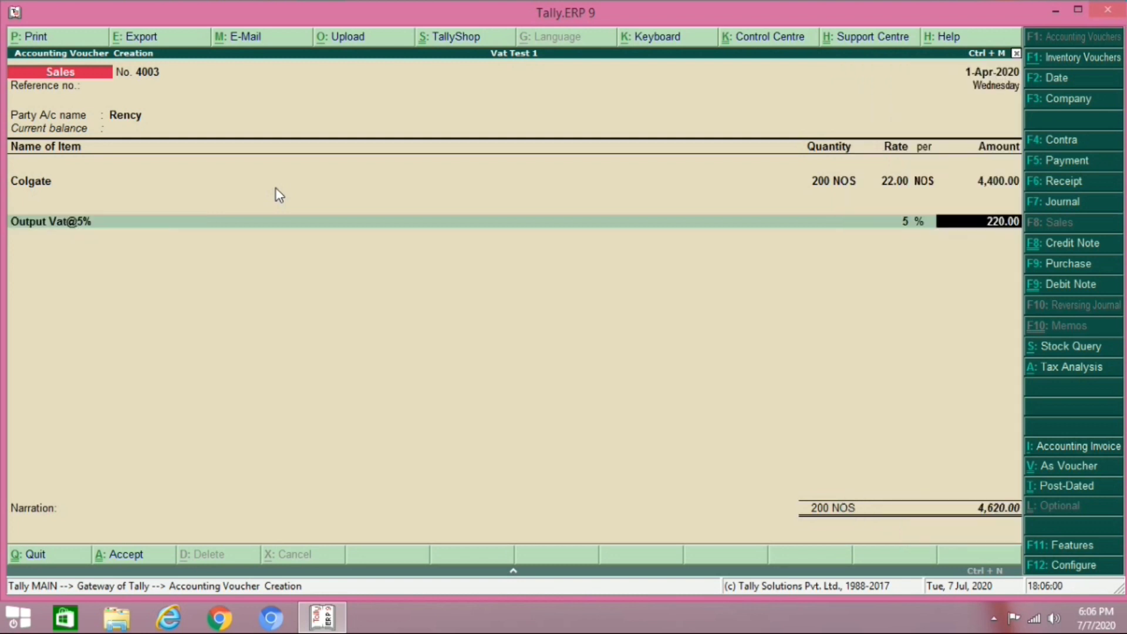
{"action": "key", "text": "Return"}
{"action": "key", "text": "Return"}
{"action": "key", "text": "Return"}
{"action": "key", "text": "Return"}
{"action": "key", "text": "Return"}
{"action": "key", "text": "Return"}
{"action": "key", "text": "Return"}
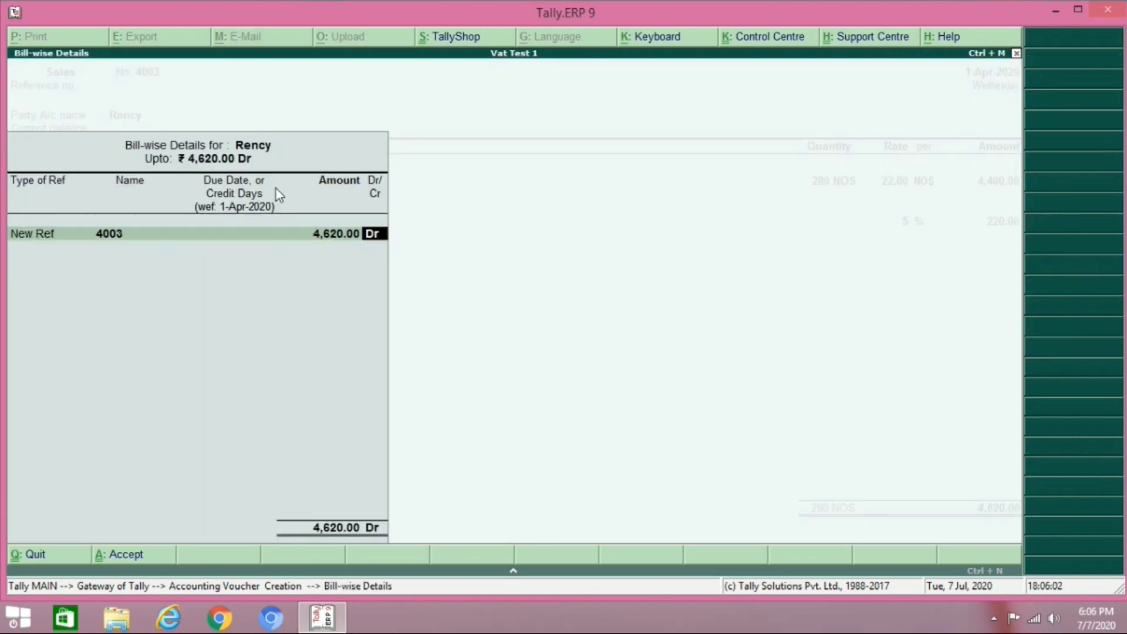
{"action": "key", "text": "Return"}
{"action": "key", "text": "Return"}
{"action": "key", "text": "Return"}
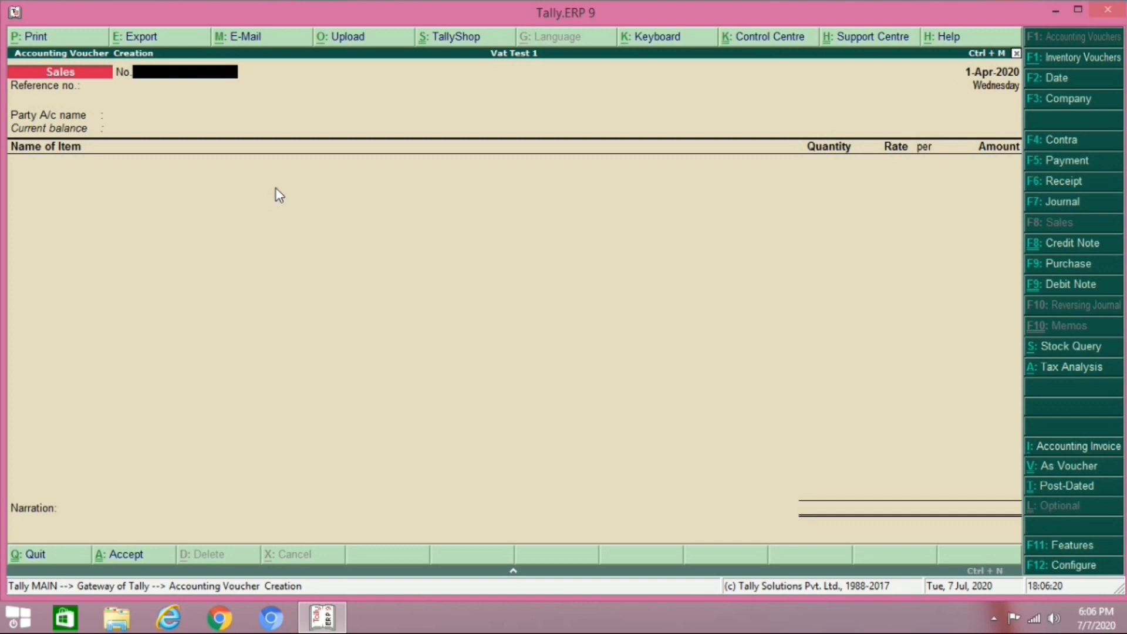
Review the saved vouchers from sale 4003 back to sale 4002, then return to the blank sales voucher.
{"action": "key", "text": "Page_Up"}
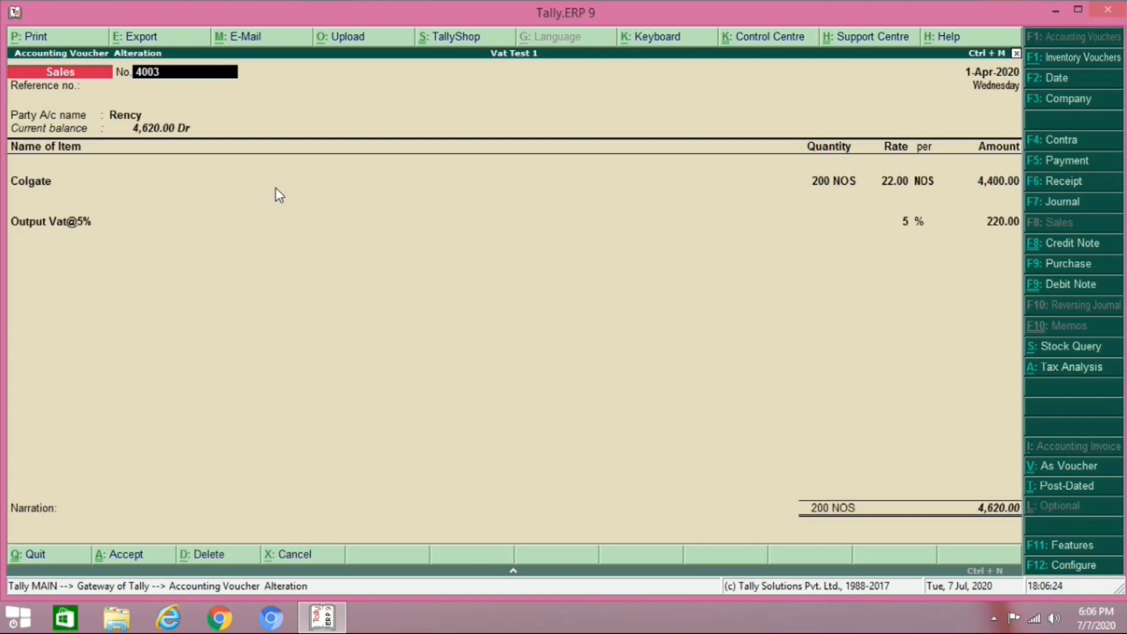
{"action": "key", "text": "Page_Up"}
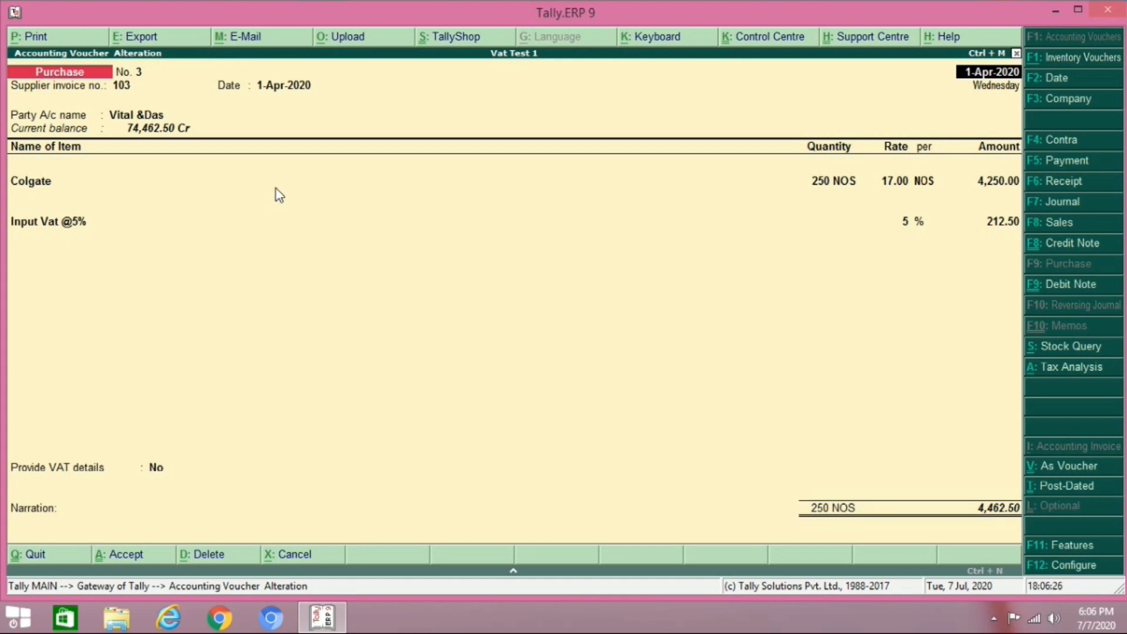
{"action": "key", "text": "Page_Up"}
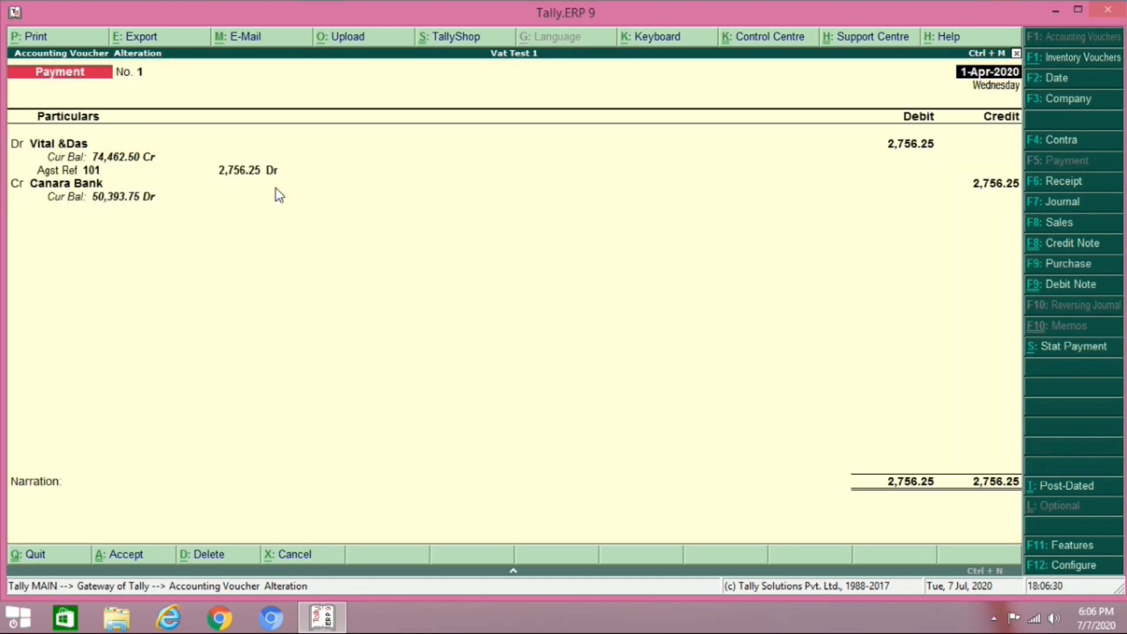
{"action": "key", "text": "Page_Up"}
{"action": "key", "text": "Page_Up"}
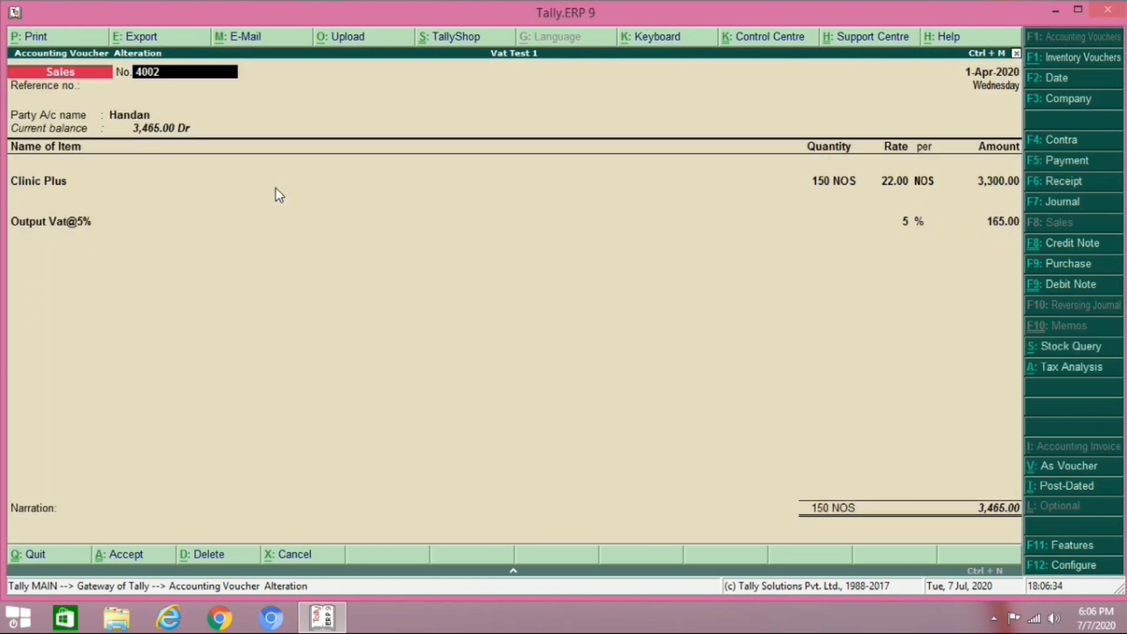
{"action": "key", "text": "Page_Down"}
{"action": "key", "text": "Page_Down"}
{"action": "key", "text": "Page_Down"}
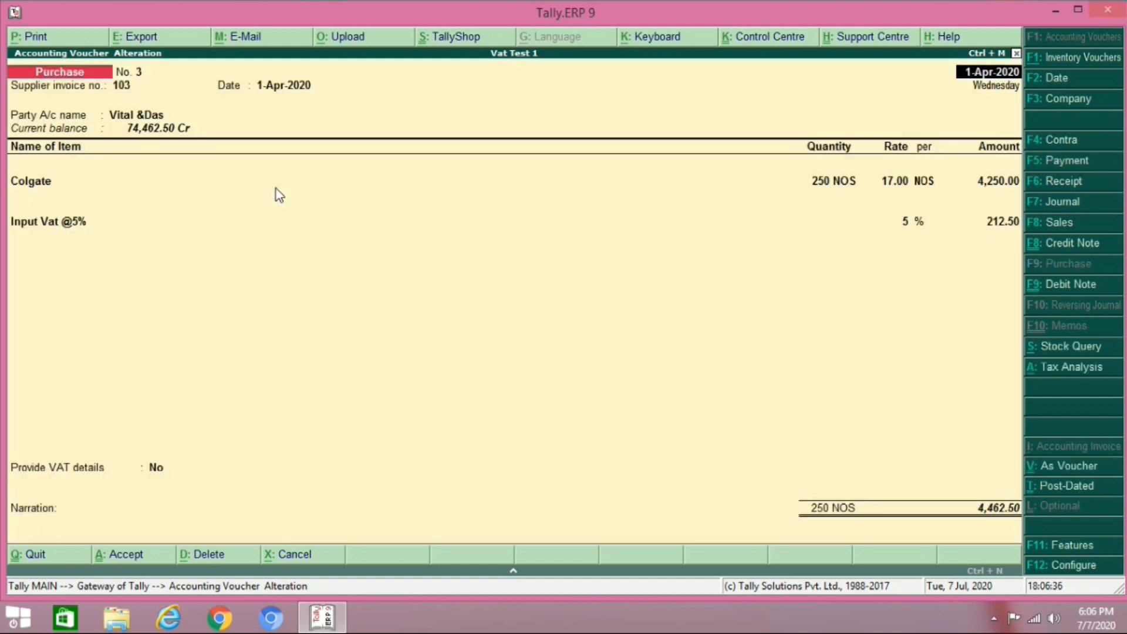
{"action": "key", "text": "Page_Down"}
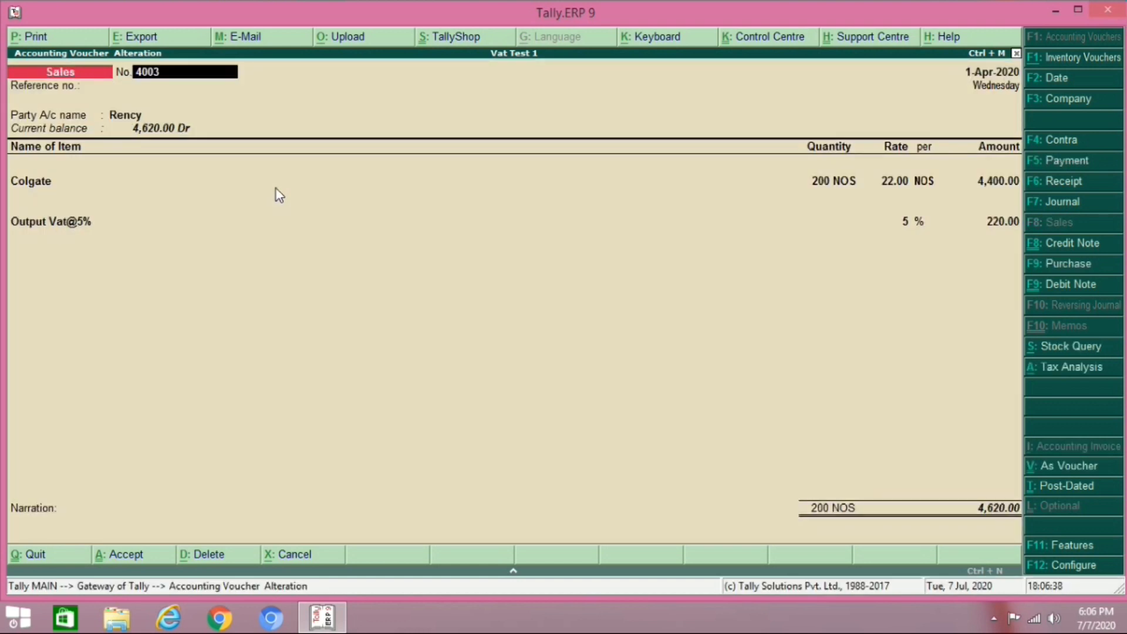
{"action": "key", "text": "Page_Down"}
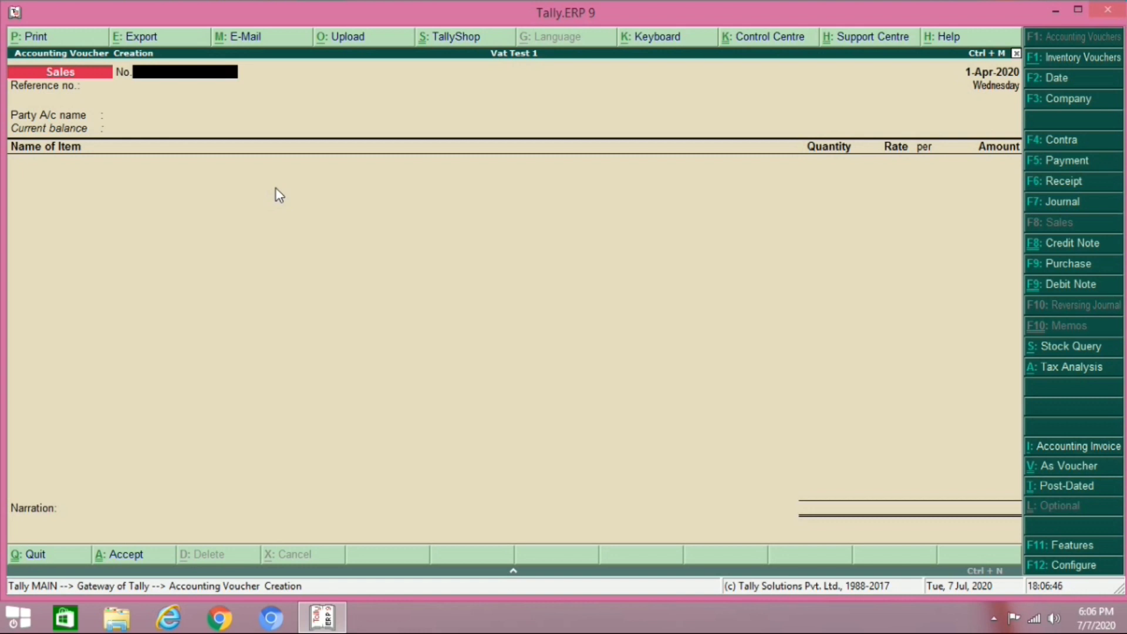
Start a payment voucher and debit the Rent O/s ledger with 1,000.00.
{"action": "key", "text": "F5"}
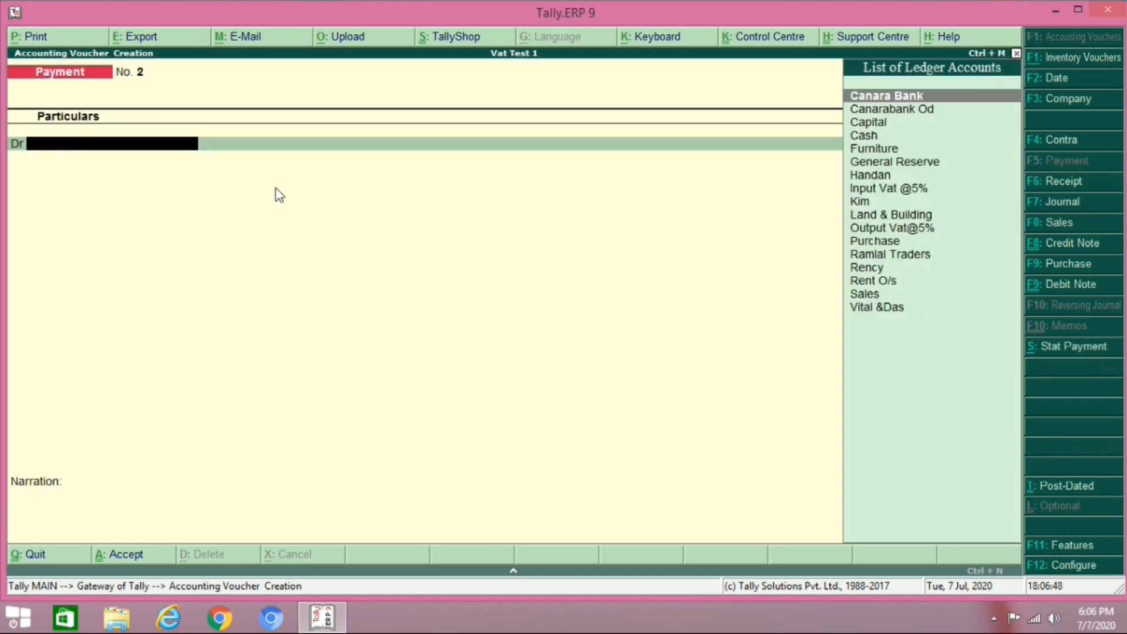
{"action": "type", "text": "O"}
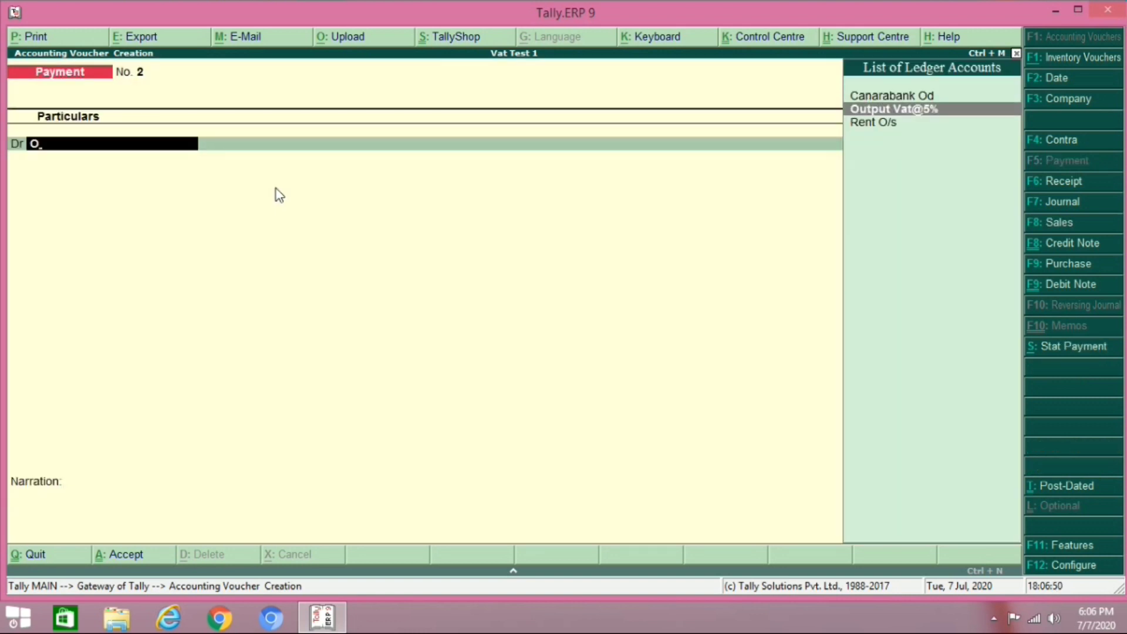
{"action": "key", "text": "Down"}
{"action": "key", "text": "Return"}
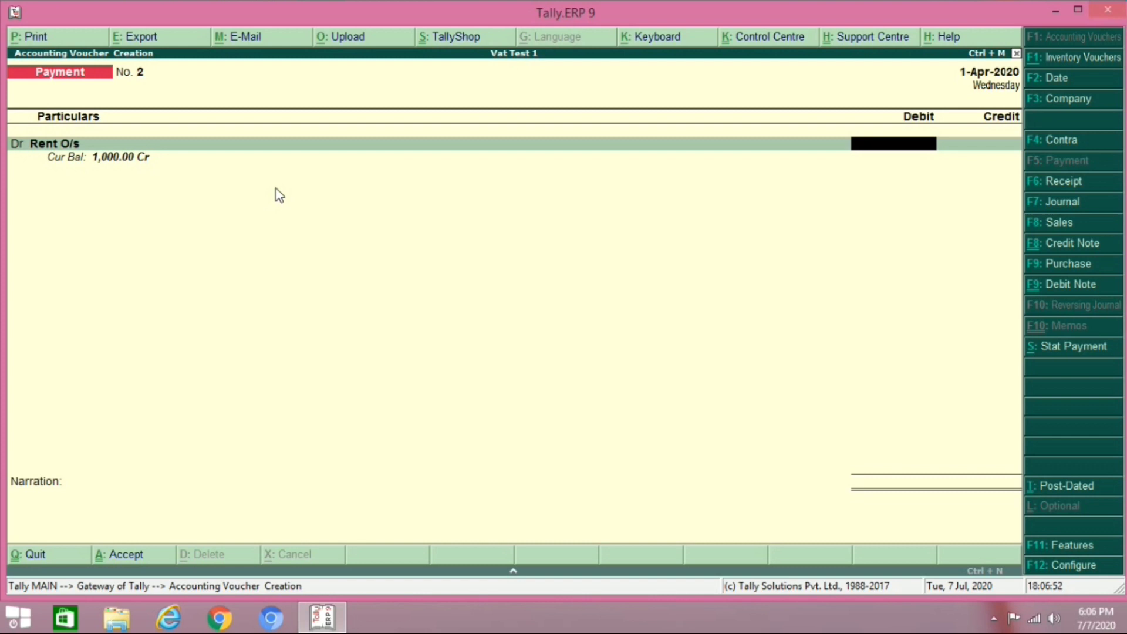
{"action": "type", "text": "1000"}
{"action": "key", "text": "Return"}
{"action": "key", "text": "Return"}
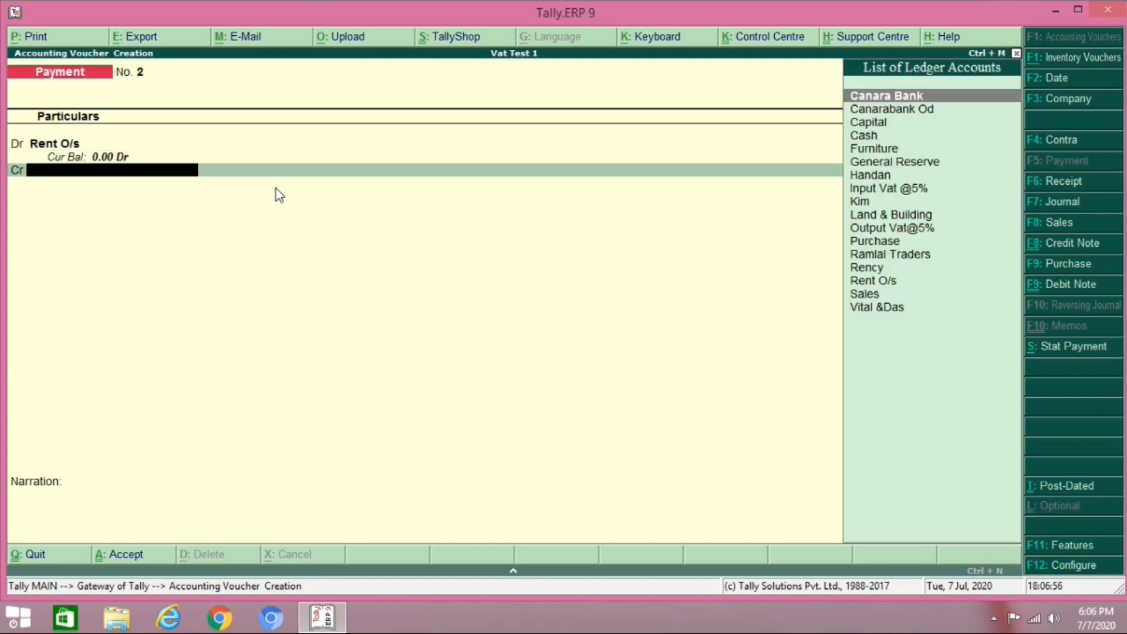
Credit Cash with 1,000.00 for the outstanding rent and save the payment voucher.
{"action": "type", "text": "C"}
{"action": "key", "text": "Down"}
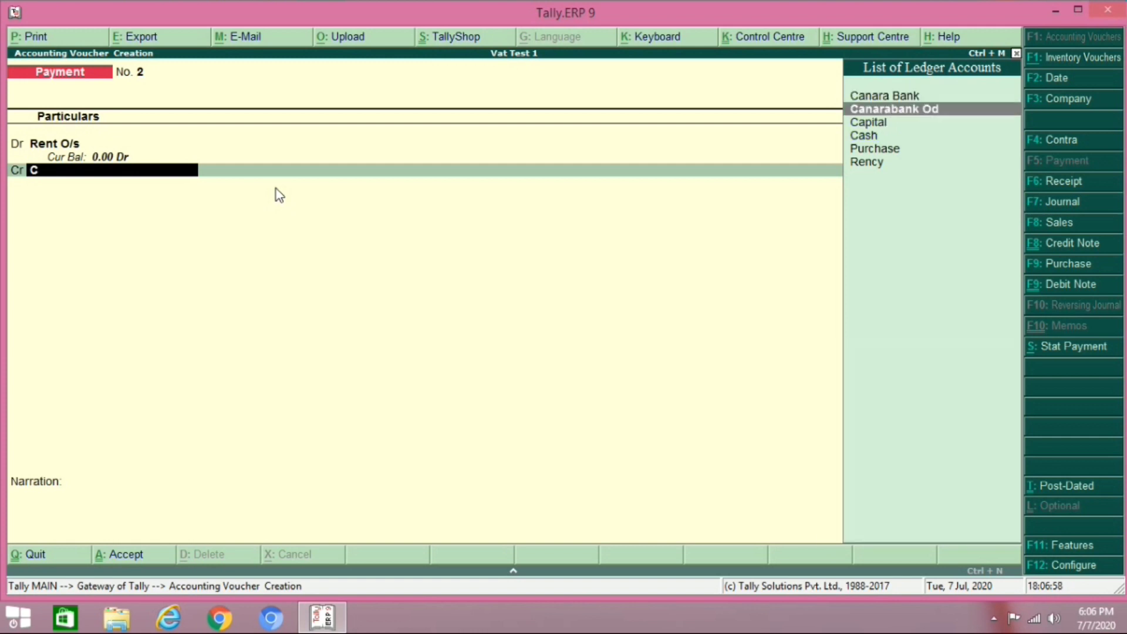
{"action": "key", "text": "Down"}
{"action": "key", "text": "Down"}
{"action": "key", "text": "Return"}
{"action": "key", "text": "Return"}
{"action": "key", "text": "Return"}
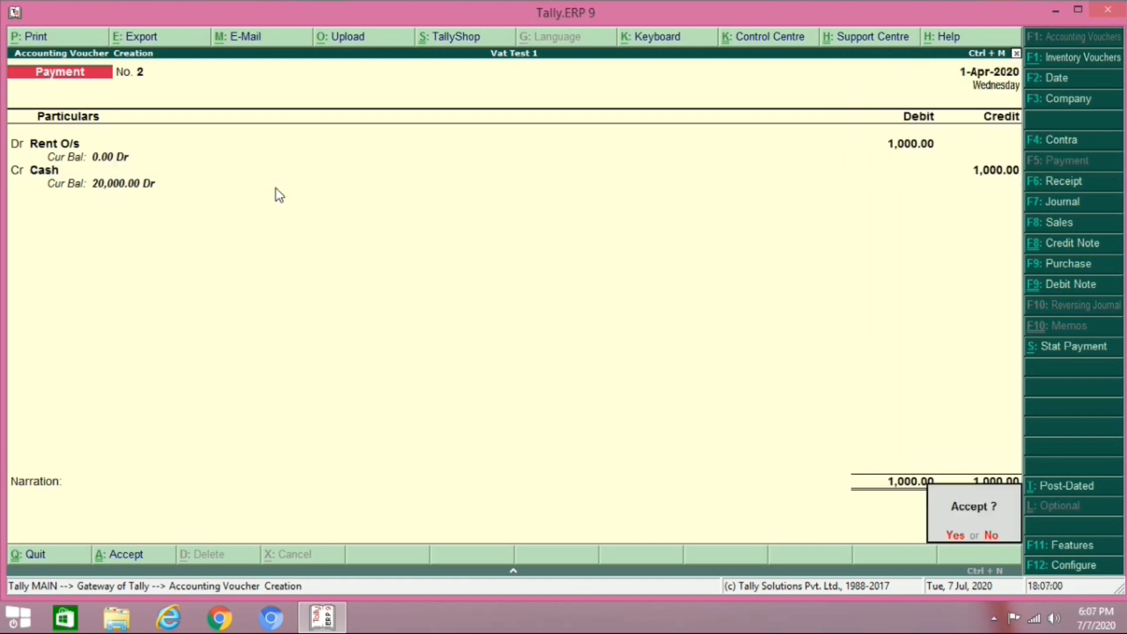
{"action": "key", "text": "Return"}
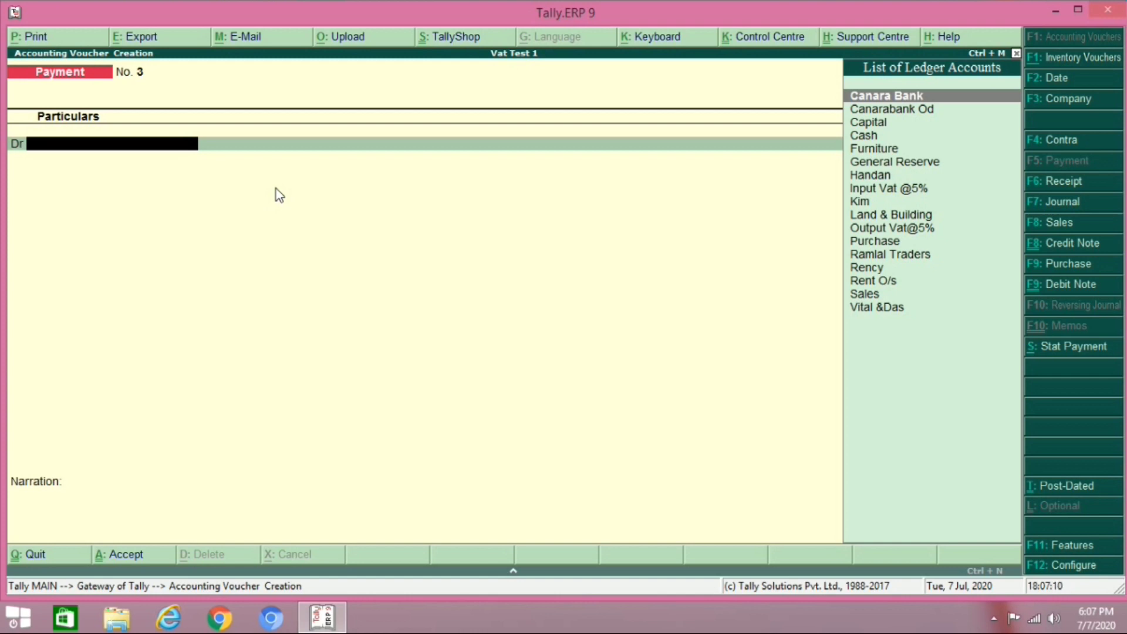
Start a receipt voucher and credit the customer of sale 4002 with 3,465.00 as Agst Ref against bill 4002.
{"action": "key", "text": "F6"}
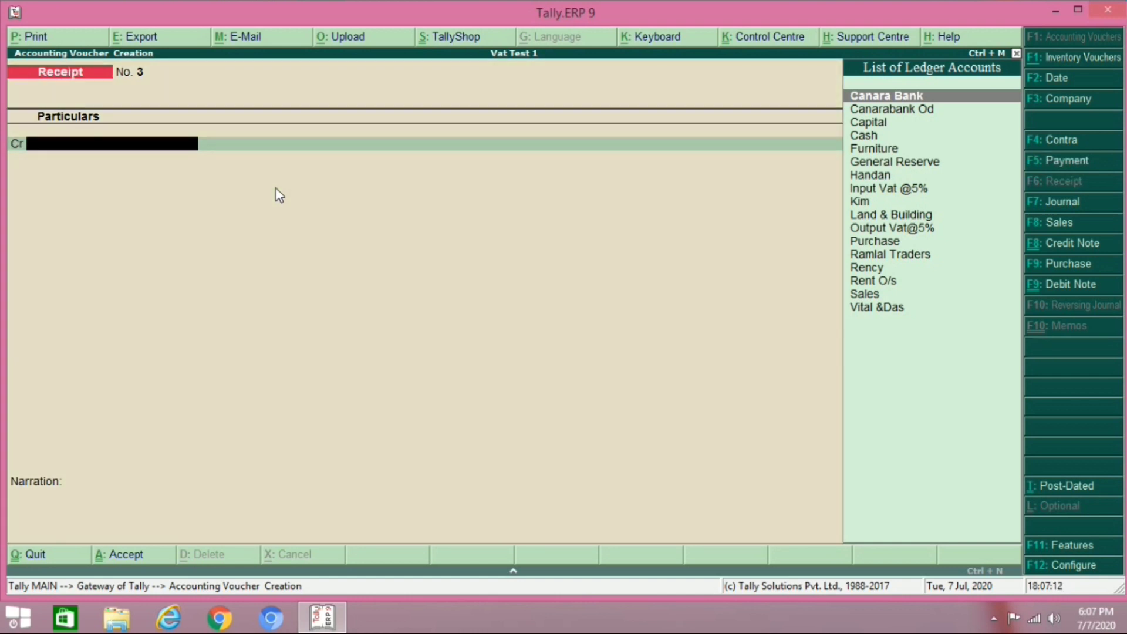
{"action": "type", "text": "Ha"}
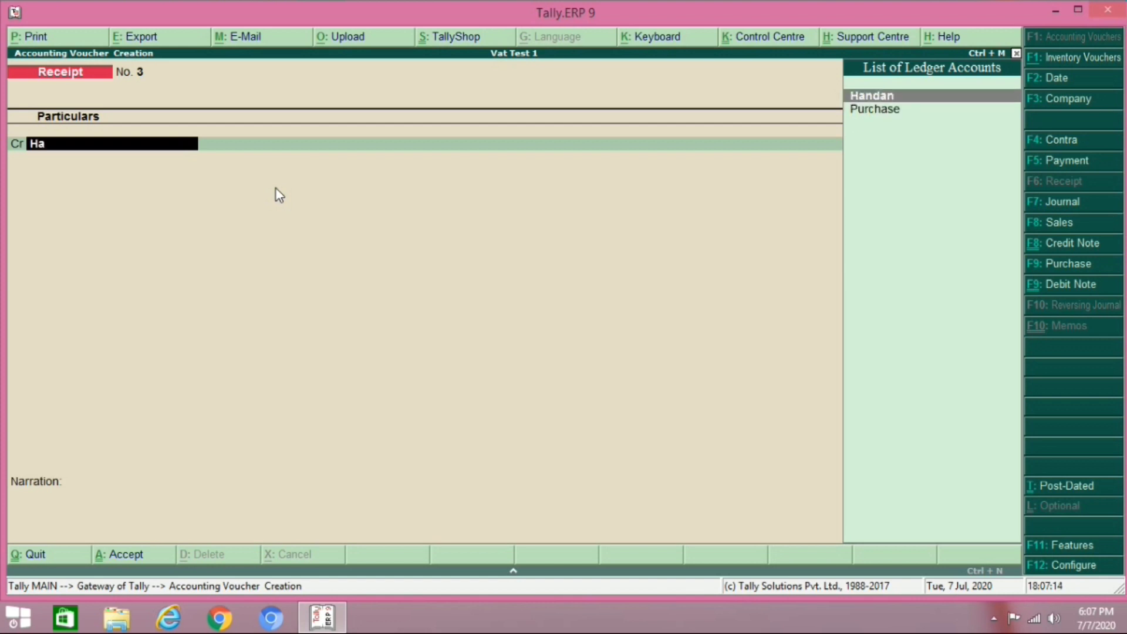
{"action": "key", "text": "Return"}
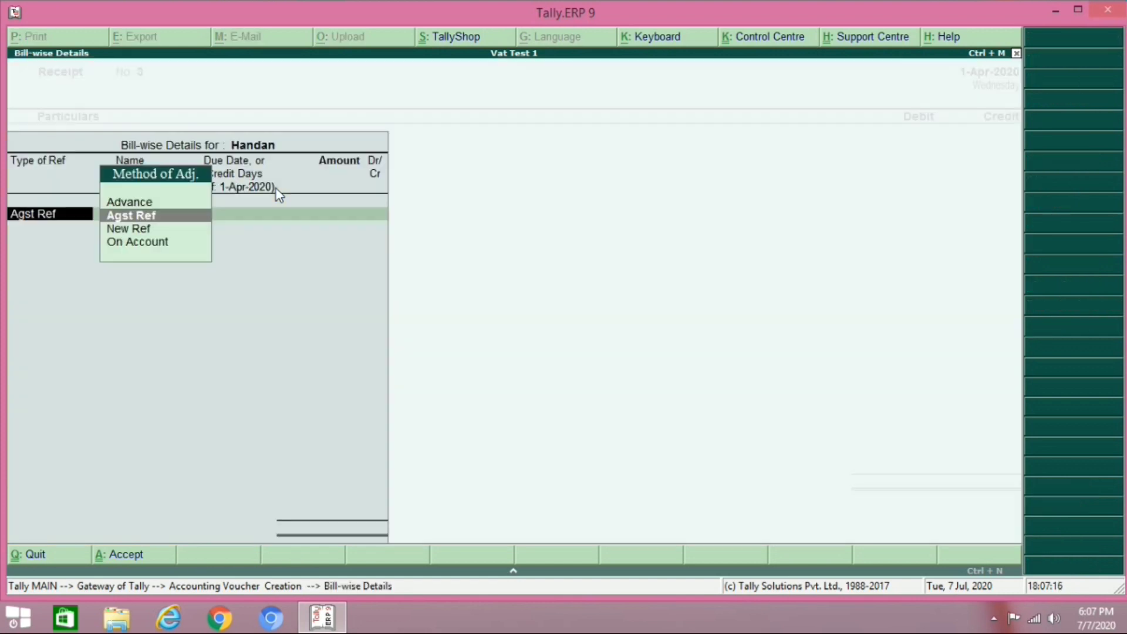
{"action": "key", "text": "Return"}
{"action": "key", "text": "Return"}
{"action": "key", "text": "Return"}
{"action": "key", "text": "Return"}
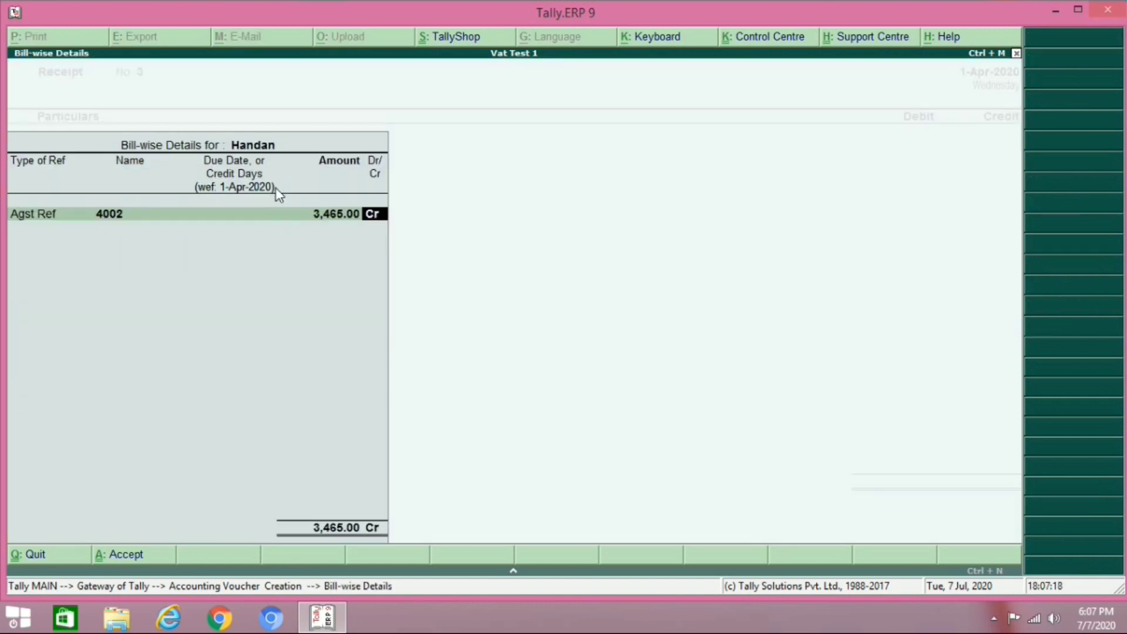
{"action": "key", "text": "Return"}
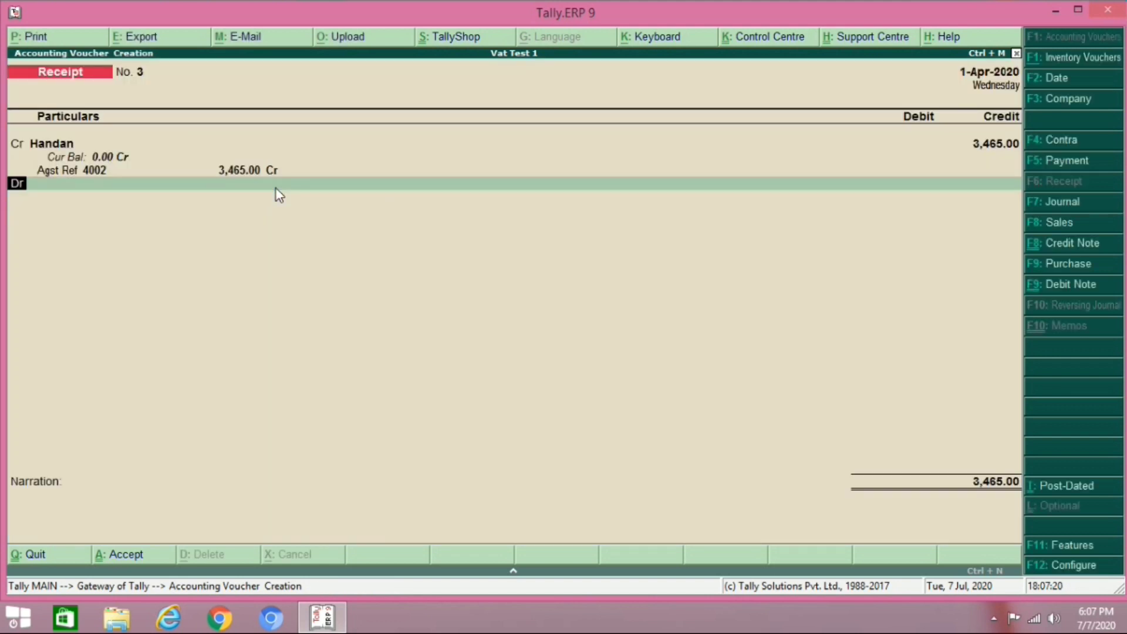
Credit the customer of sale 4003 with 4,620.00 as Agst Ref against bill 4003 in the receipt voucher.
{"action": "key", "text": "c"}
{"action": "key", "text": "Return"}
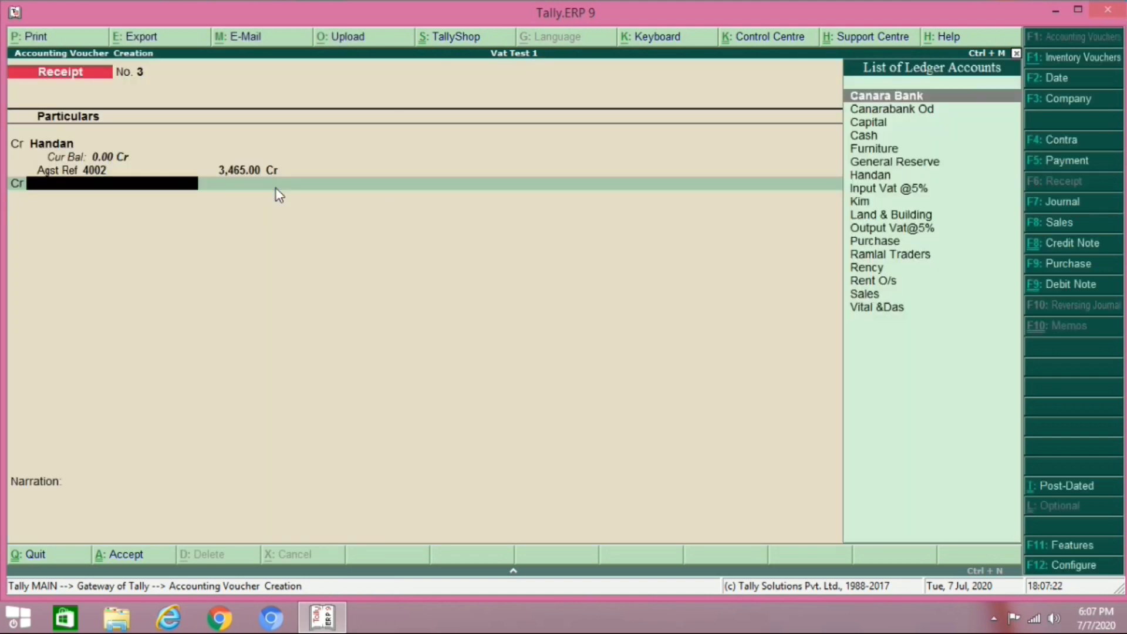
{"action": "type", "text": "R"}
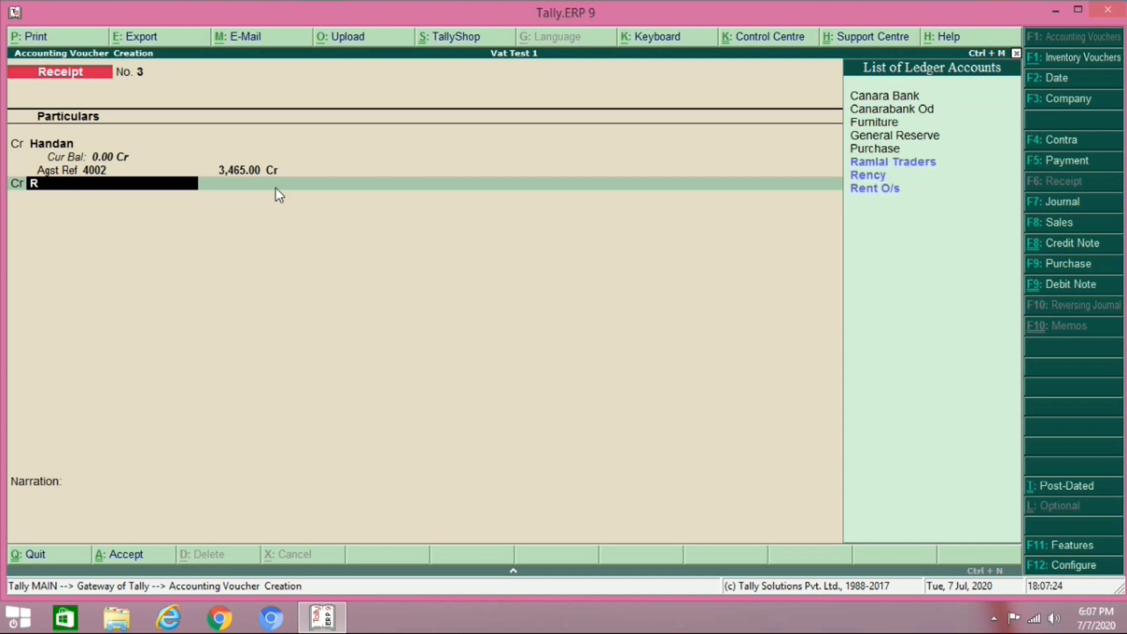
{"action": "type", "text": "e"}
{"action": "key", "text": "Return"}
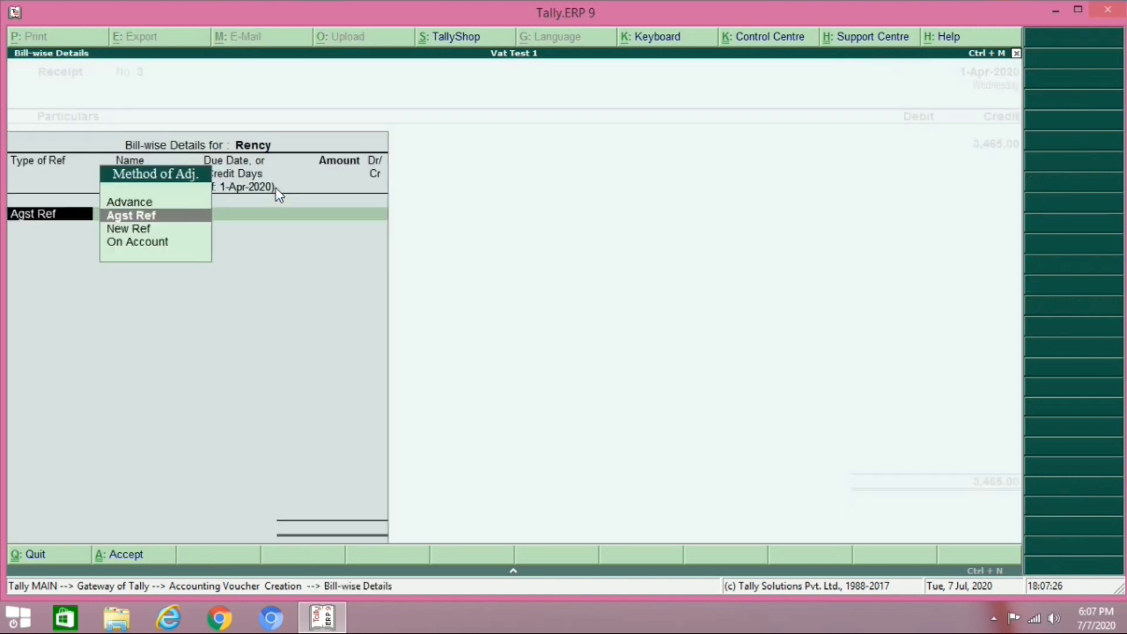
{"action": "key", "text": "Return"}
{"action": "key", "text": "Return"}
{"action": "key", "text": "Return"}
{"action": "key", "text": "Return"}
{"action": "key", "text": "Return"}
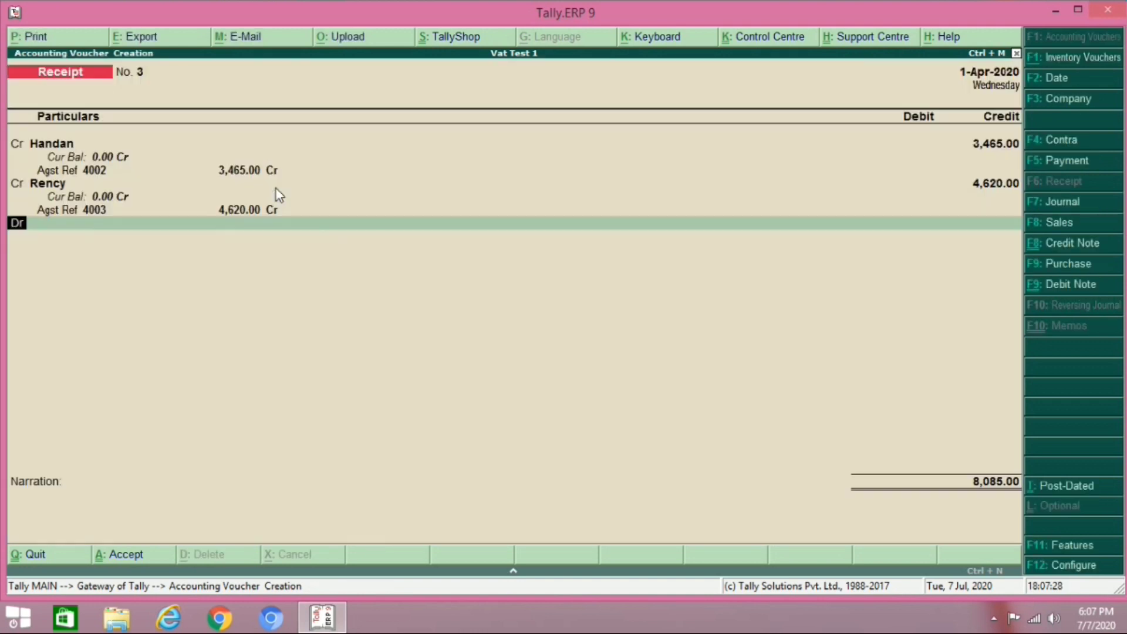
Debit Cash with 8,085.00 for both customer receipts and save the receipt voucher.
{"action": "key", "text": "Return"}
{"action": "type", "text": "C"}
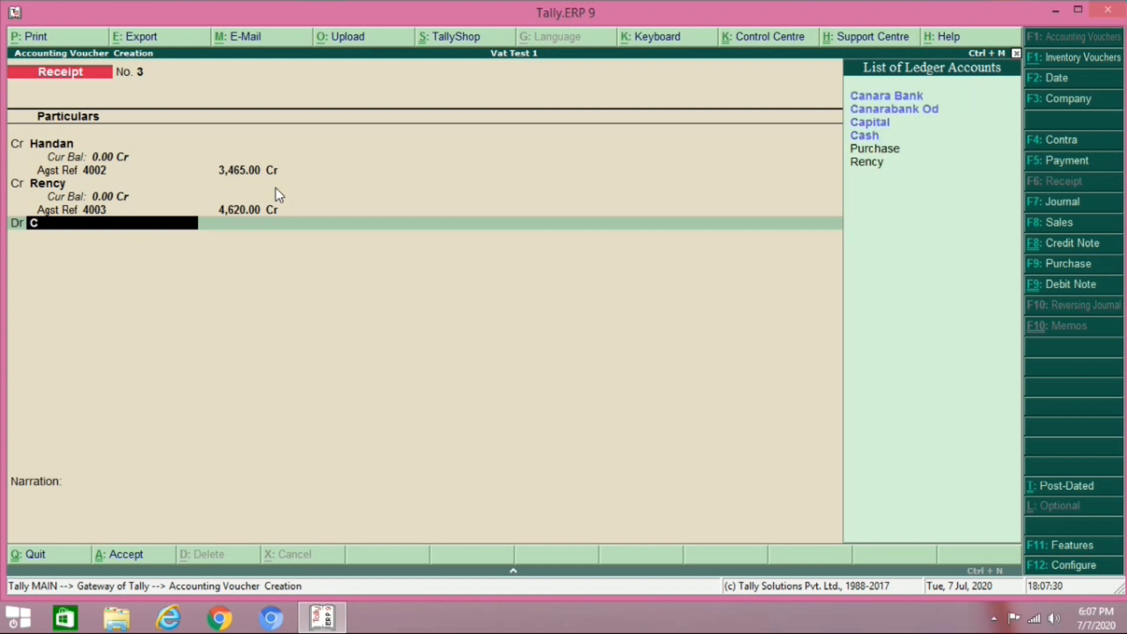
{"action": "key", "text": "Return"}
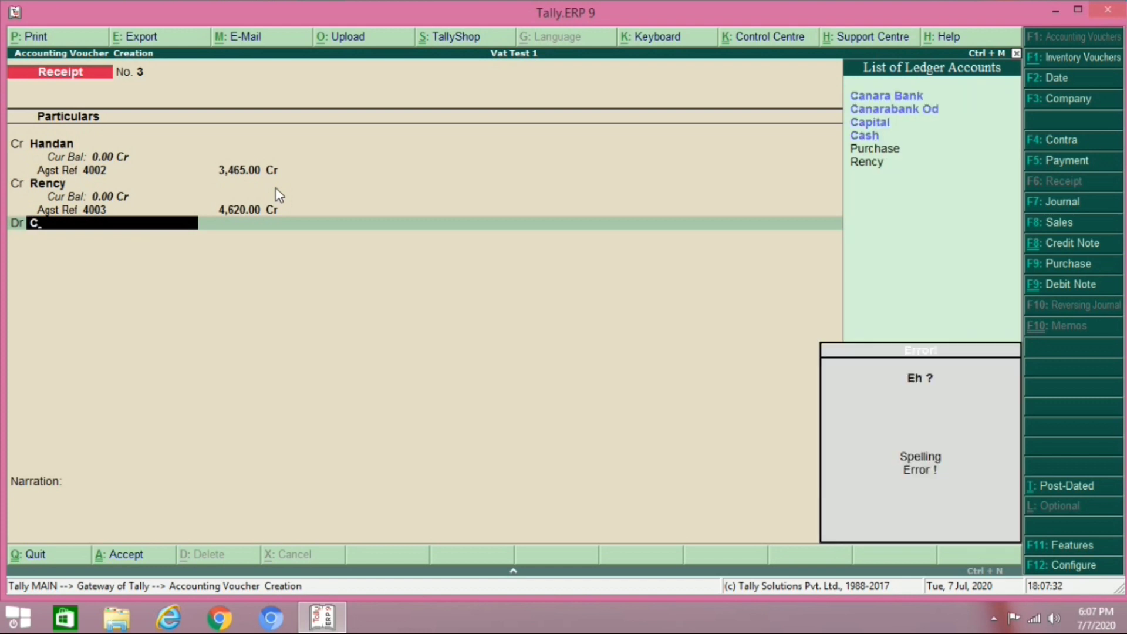
{"action": "key", "text": "Down"}
{"action": "key", "text": "Down"}
{"action": "key", "text": "Down"}
{"action": "key", "text": "Down"}
{"action": "key", "text": "Return"}
{"action": "key", "text": "Return"}
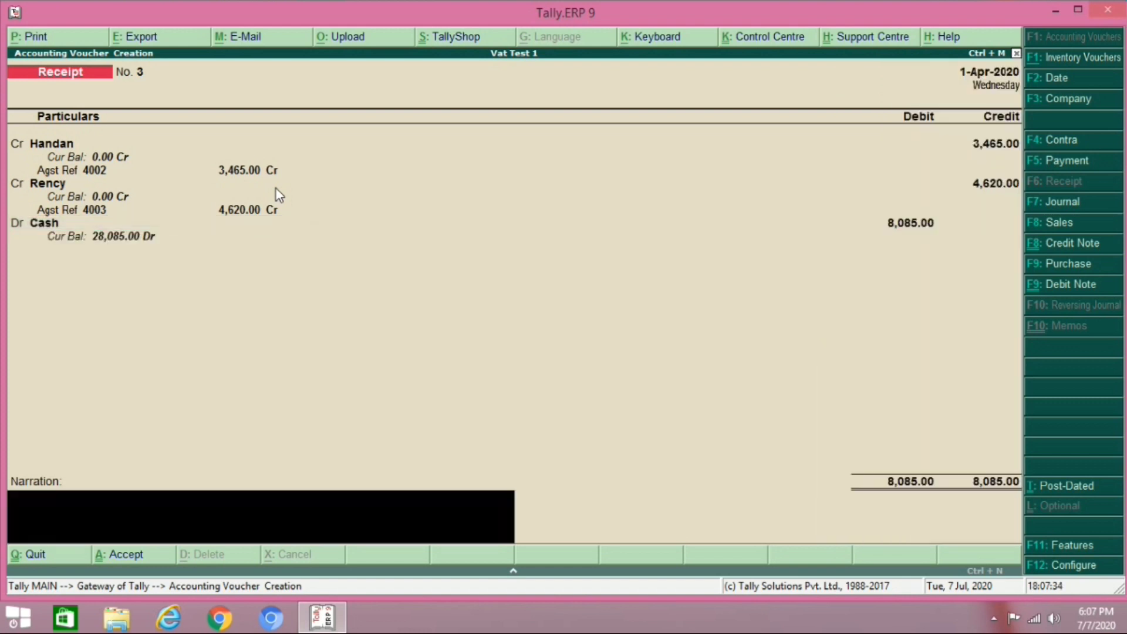
{"action": "key", "text": "Return"}
{"action": "key", "text": "Return"}
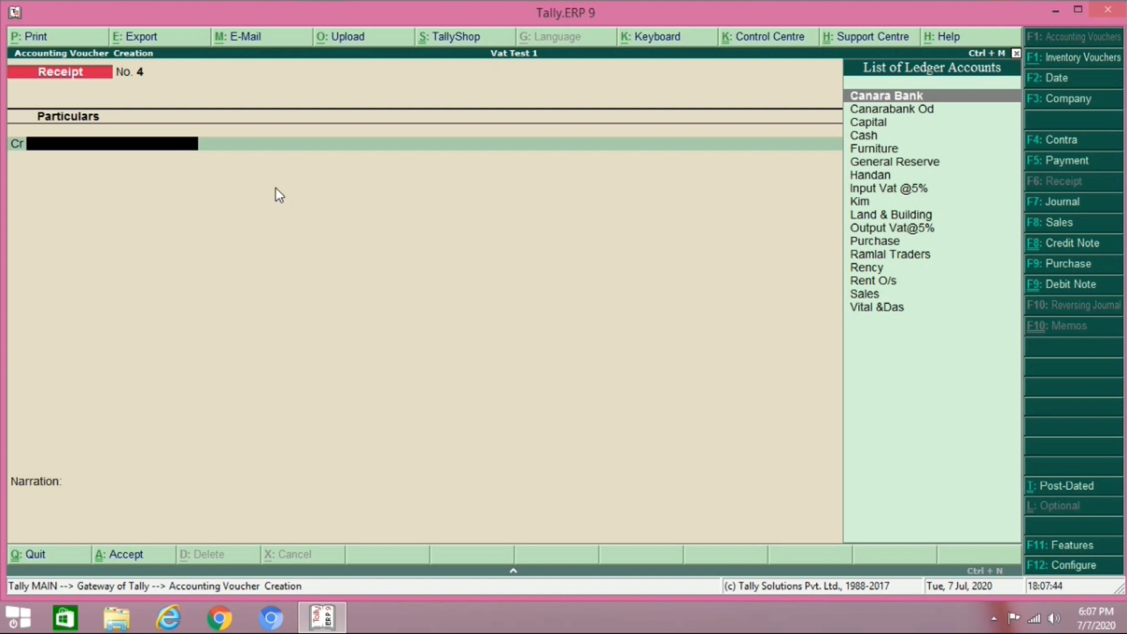
In a new journal voucher, create a Salary ledger under Indirect Expenses and debit it with 10,000.00.
{"action": "key", "text": "F5"}
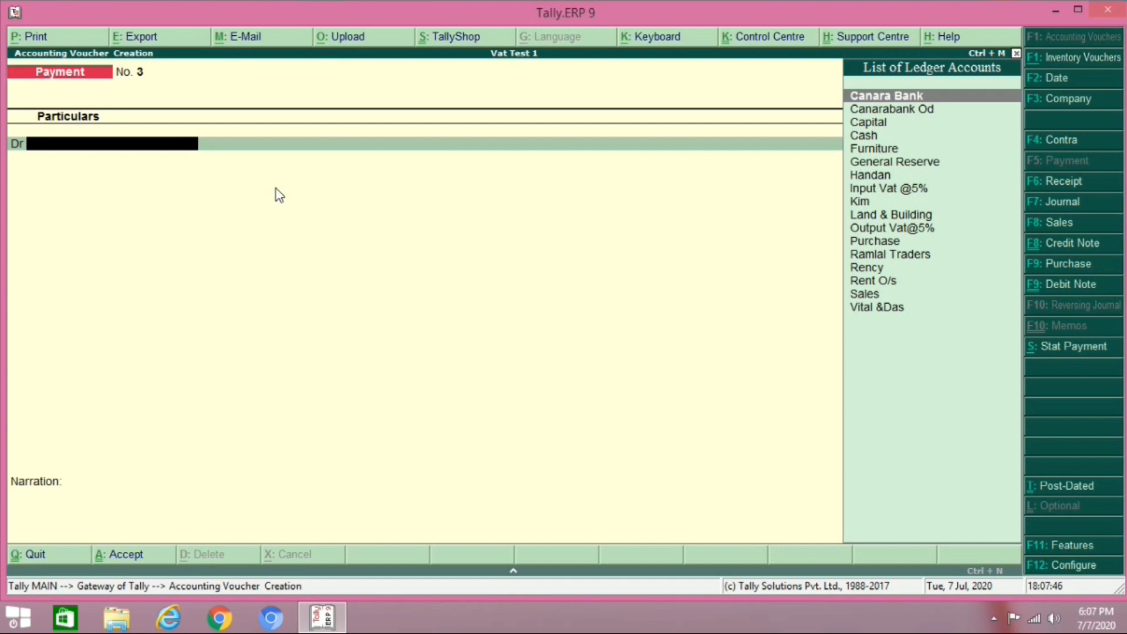
{"action": "key", "text": "F7"}
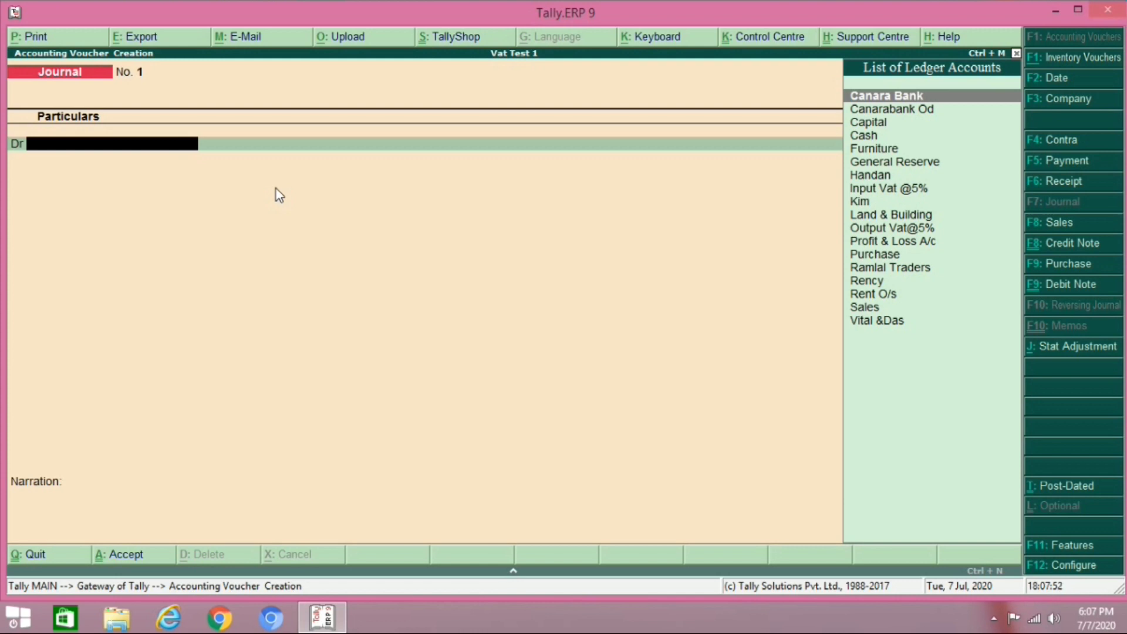
{"action": "key", "text": "alt+c"}
{"action": "type", "text": "S"}
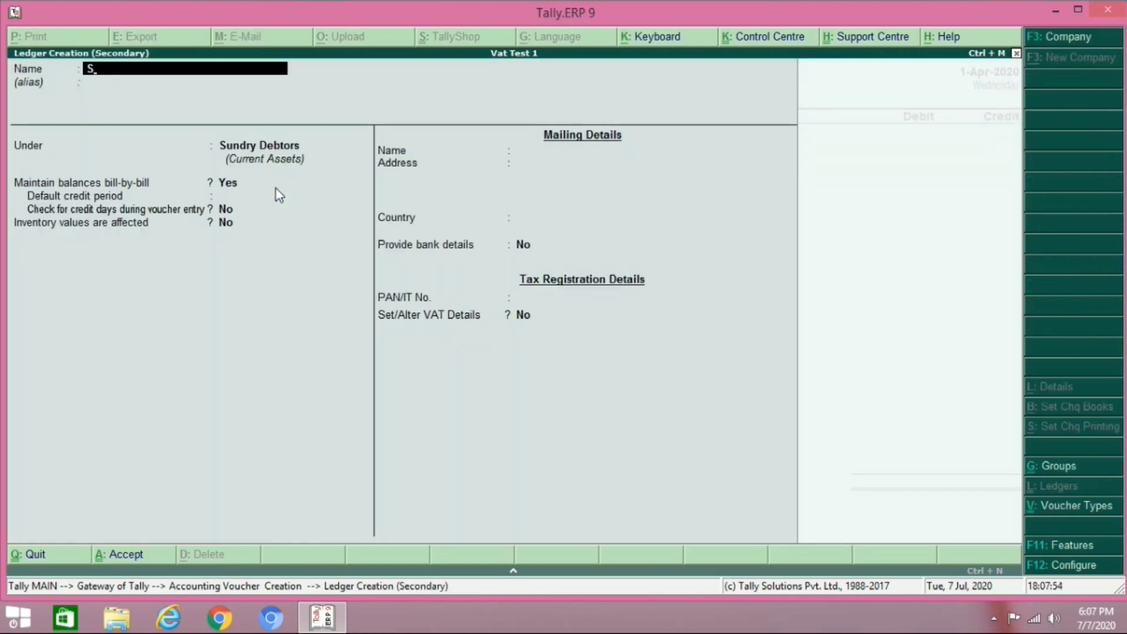
{"action": "type", "text": "alary"}
{"action": "key", "text": "Return"}
{"action": "key", "text": "Return"}
{"action": "type", "text": "In"}
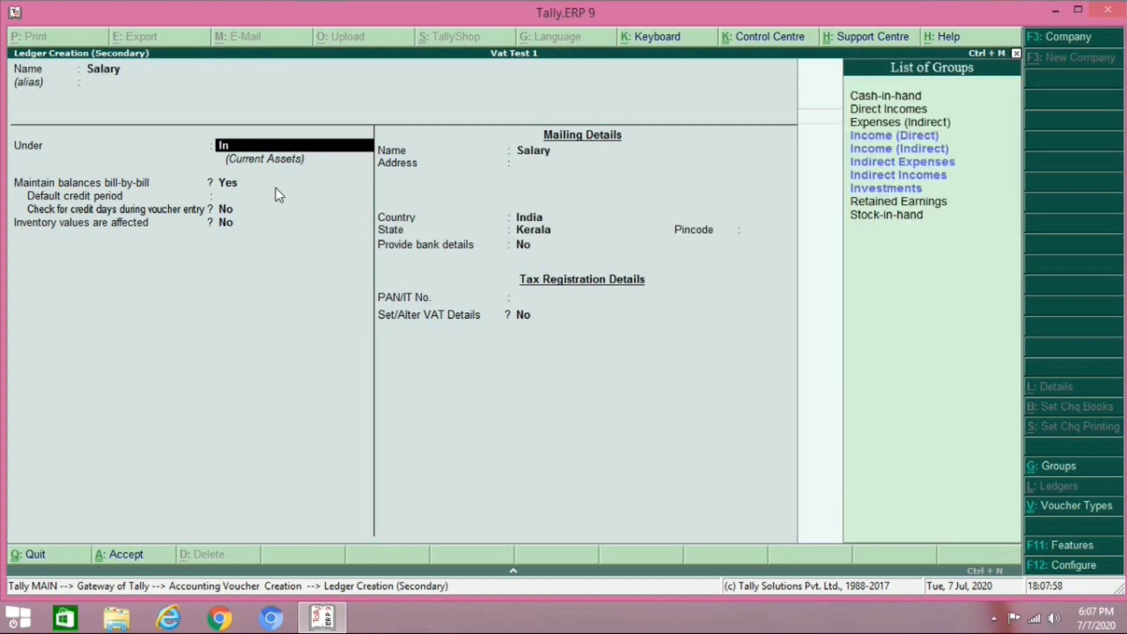
{"action": "key", "text": "Down"}
{"action": "key", "text": "Down"}
{"action": "key", "text": "Down"}
{"action": "key", "text": "Return"}
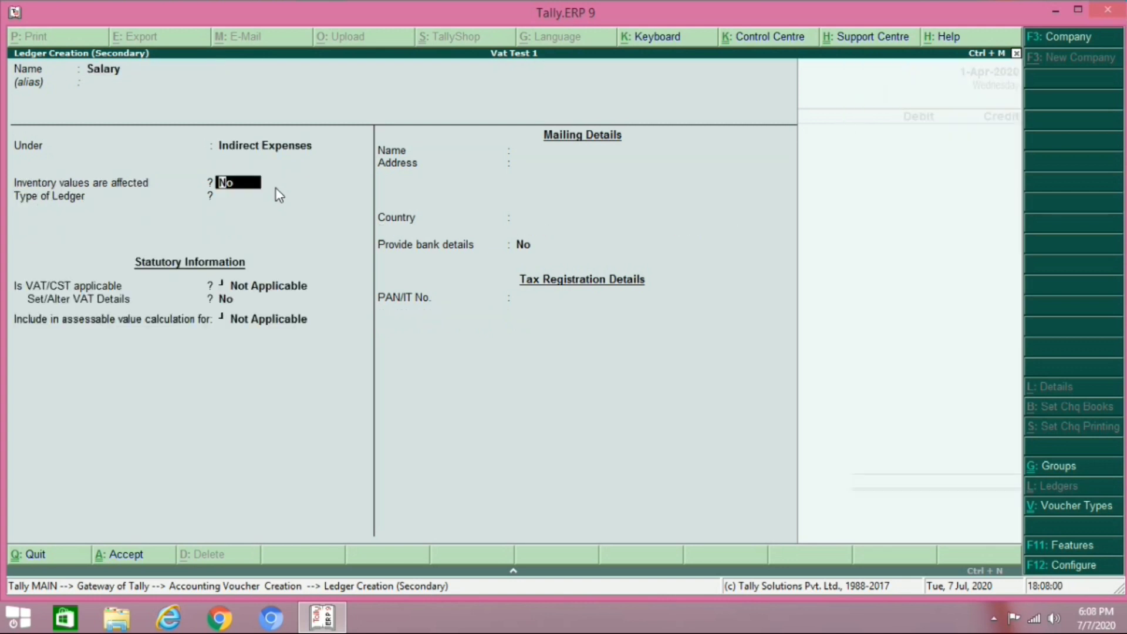
{"action": "key", "text": "ctrl+a"}
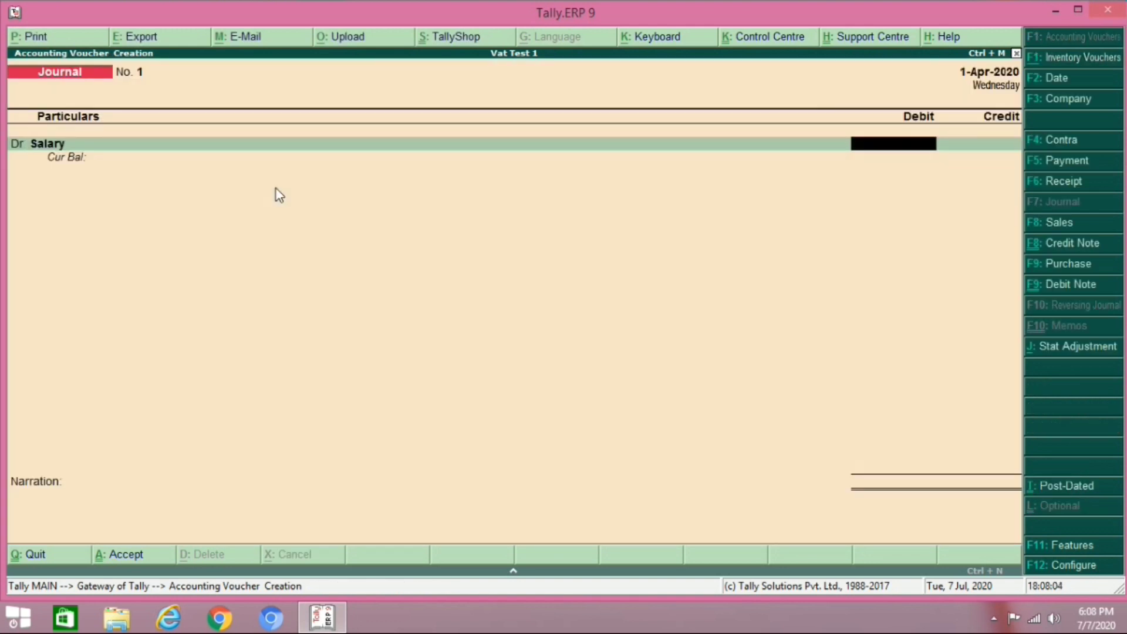
{"action": "type", "text": "10000"}
{"action": "key", "text": "Return"}
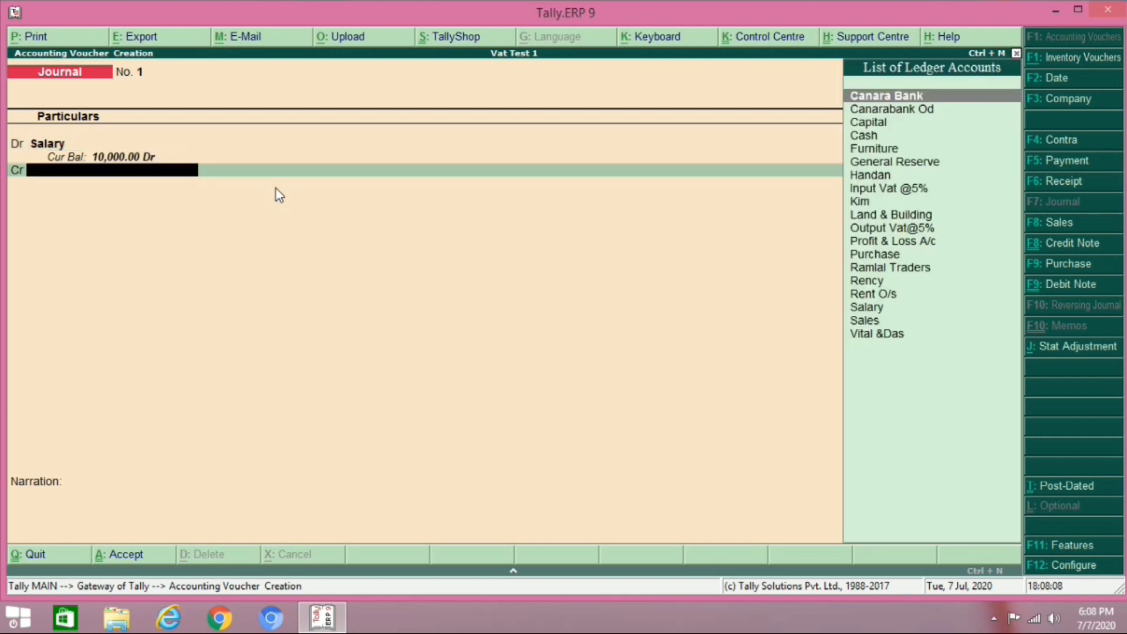
Create a Salary O/s ledger under Current Liabilities for the journal's credit line.
{"action": "key", "text": "alt+c"}
{"action": "type", "text": "S"}
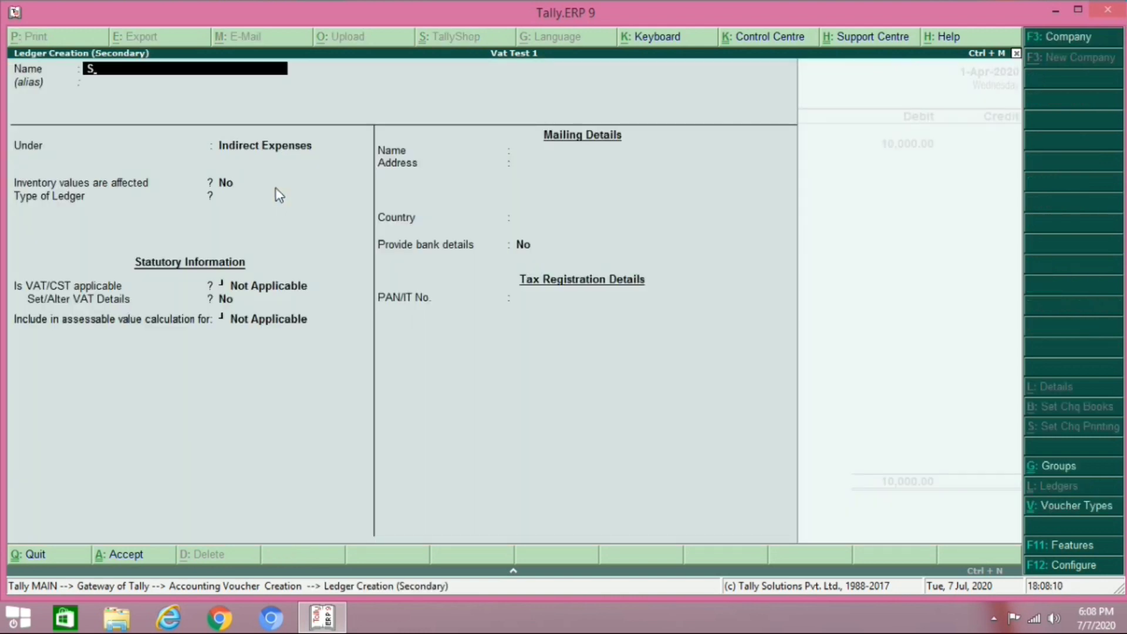
{"action": "type", "text": "alary o/s"}
{"action": "key", "text": "Return"}
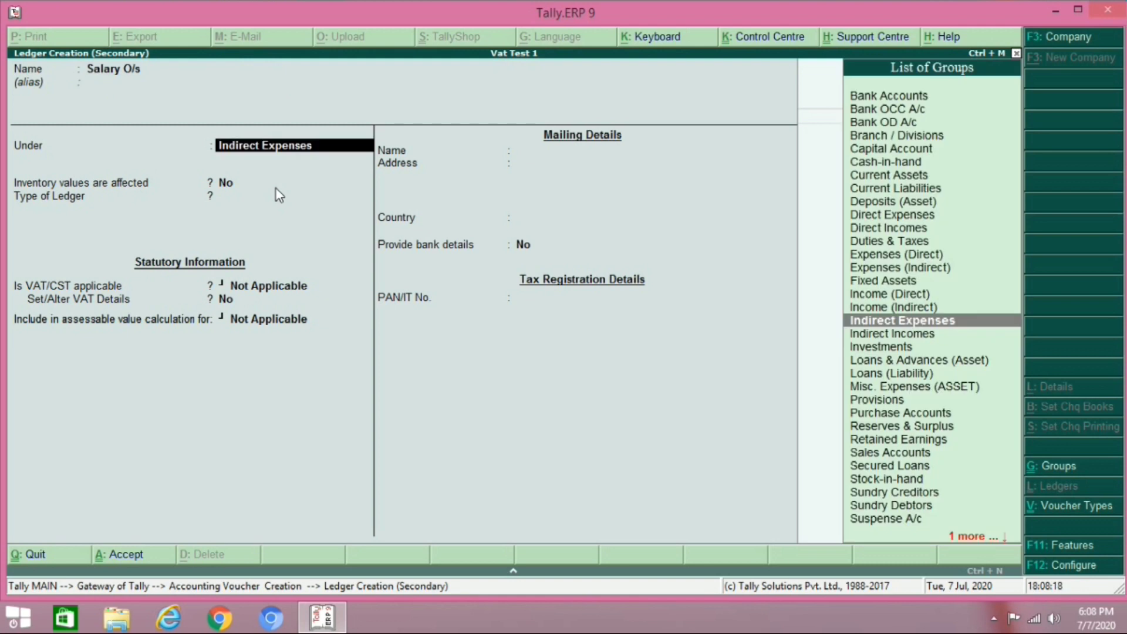
{"action": "type", "text": "Cu"}
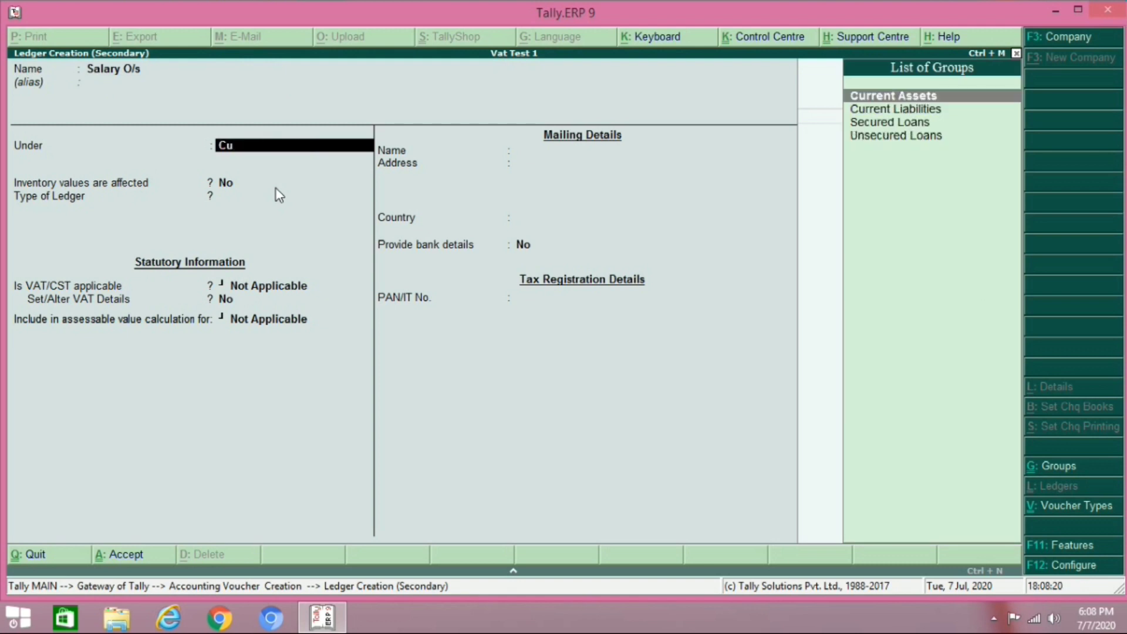
{"action": "key", "text": "Down"}
{"action": "key", "text": "Return"}
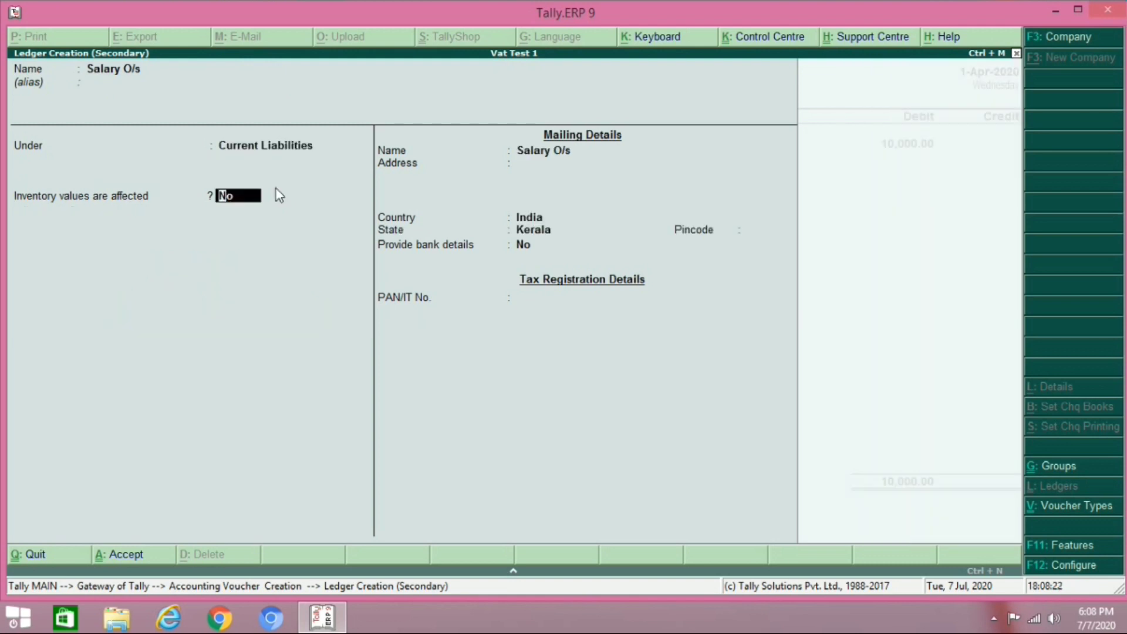
{"action": "key", "text": "ctrl+a"}
Credit Salary O/s with 10,000.00 and save the salary journal voucher.
{"action": "key", "text": "Return"}
{"action": "key", "text": "Return"}
{"action": "key", "text": "Return"}
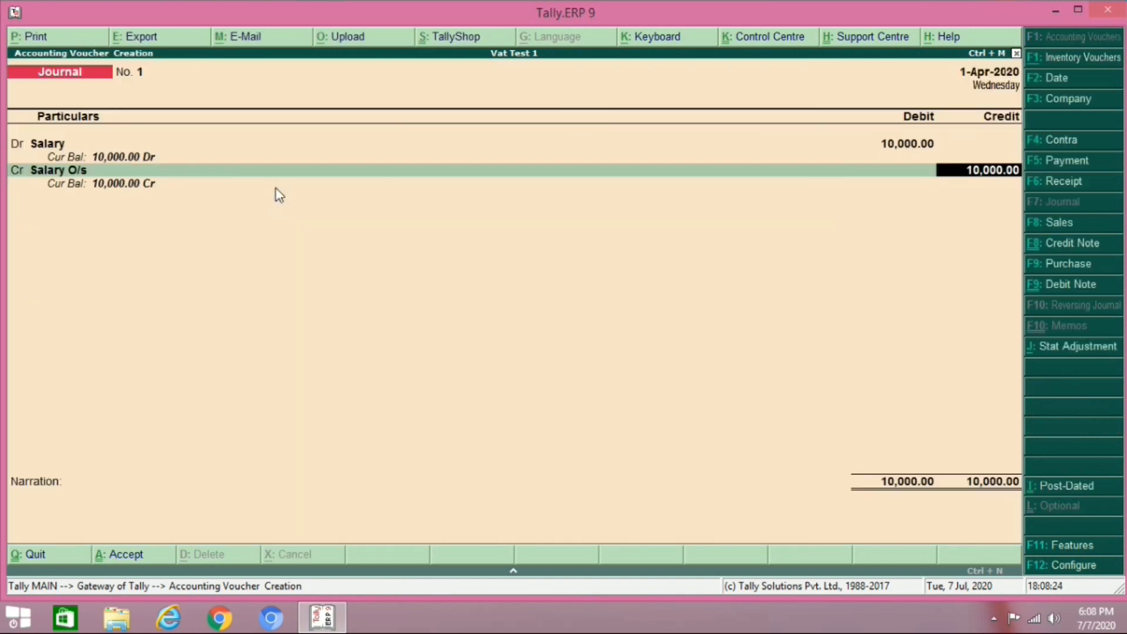
{"action": "key", "text": "Return"}
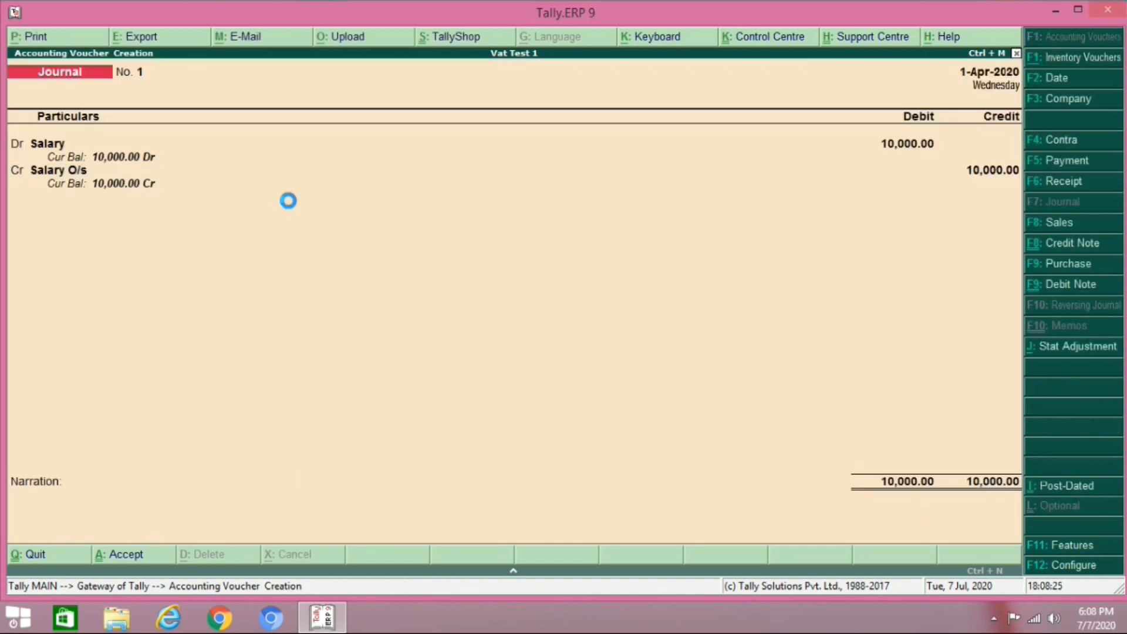
Review the saved vouchers from the salary journal back to debit note 1, then return to the blank journal voucher.
{"action": "key", "text": "Page_Up"}
{"action": "key", "text": "Page_Up"}
{"action": "key", "text": "Page_Up"}
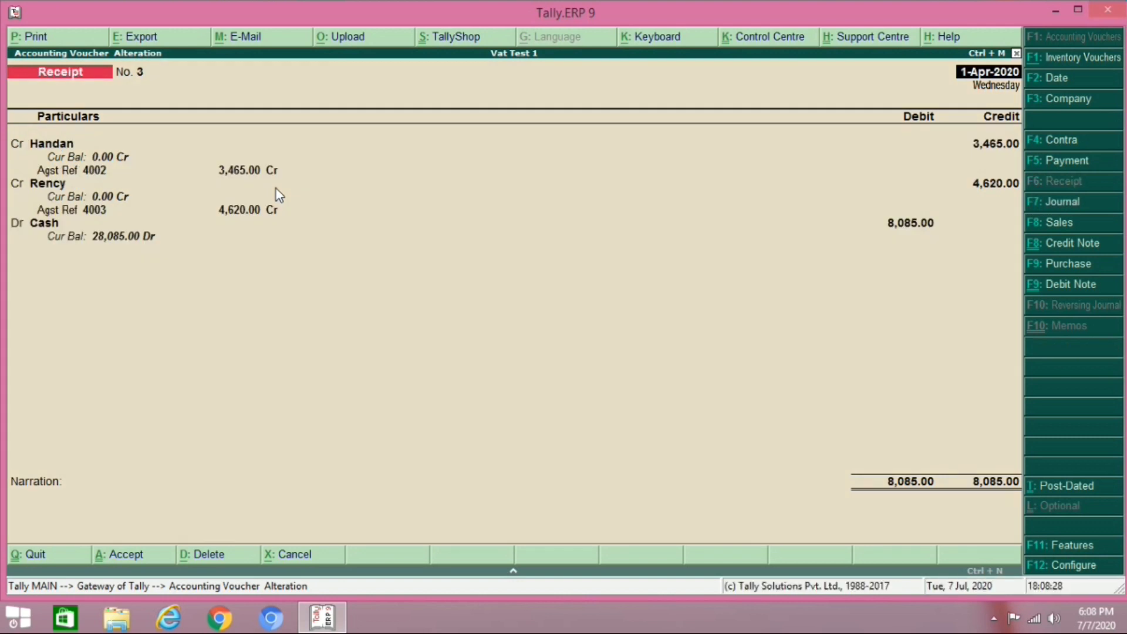
{"action": "key", "text": "Page_Up"}
{"action": "key", "text": "Page_Up"}
{"action": "key", "text": "Page_Up"}
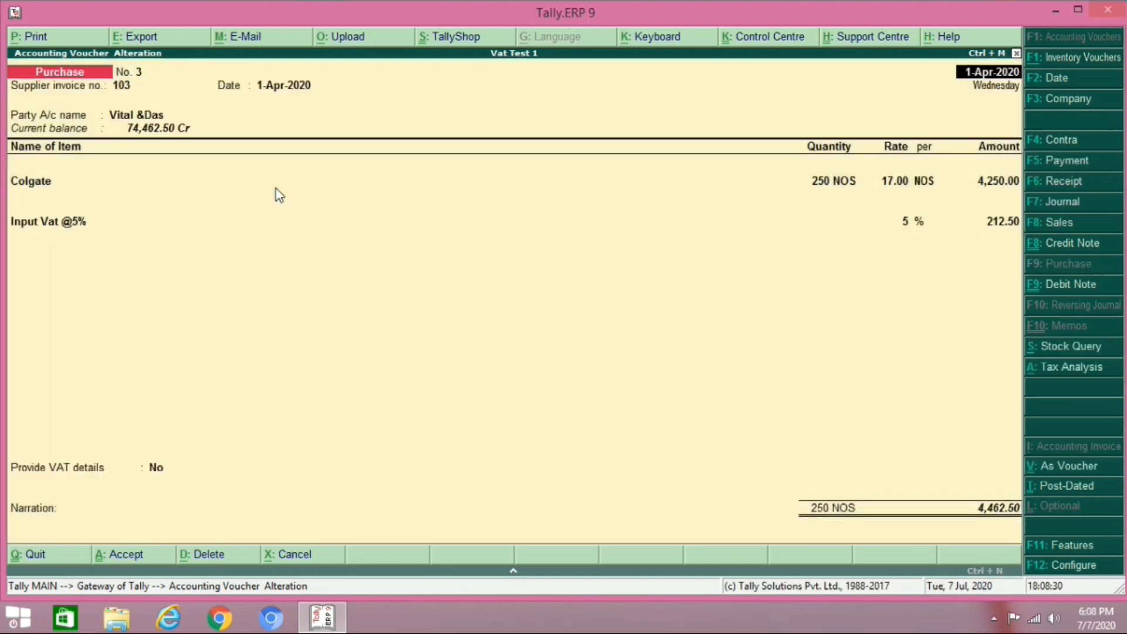
{"action": "key", "text": "Page_Up"}
{"action": "key", "text": "Page_Up"}
{"action": "key", "text": "Page_Up"}
{"action": "key", "text": "Page_Up"}
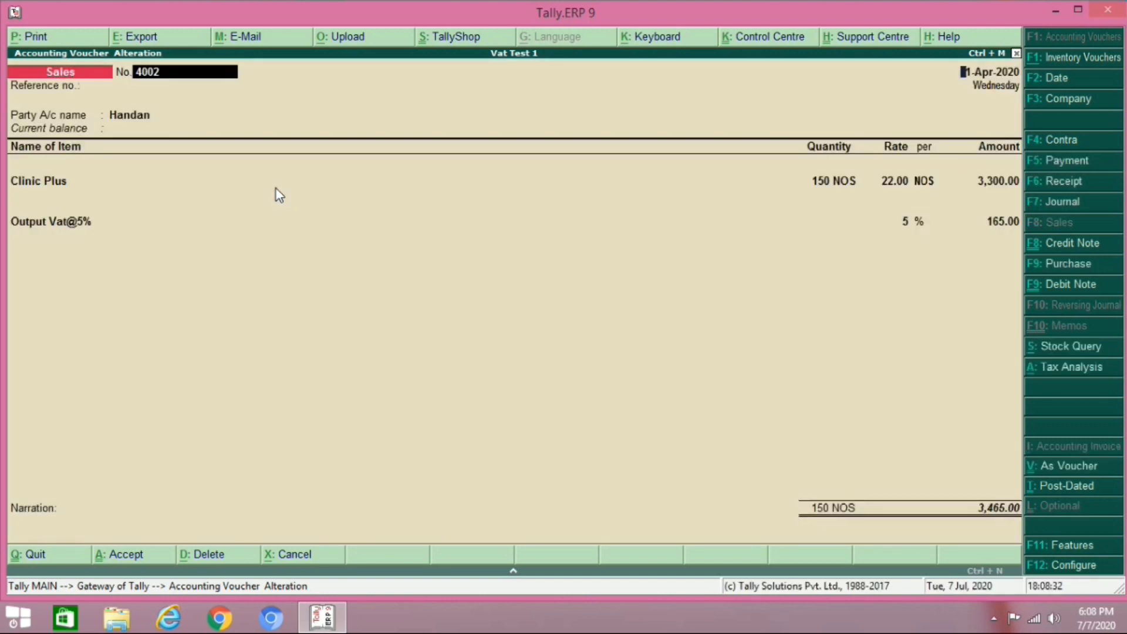
{"action": "key", "text": "Page_Up"}
{"action": "key", "text": "Page_Up"}
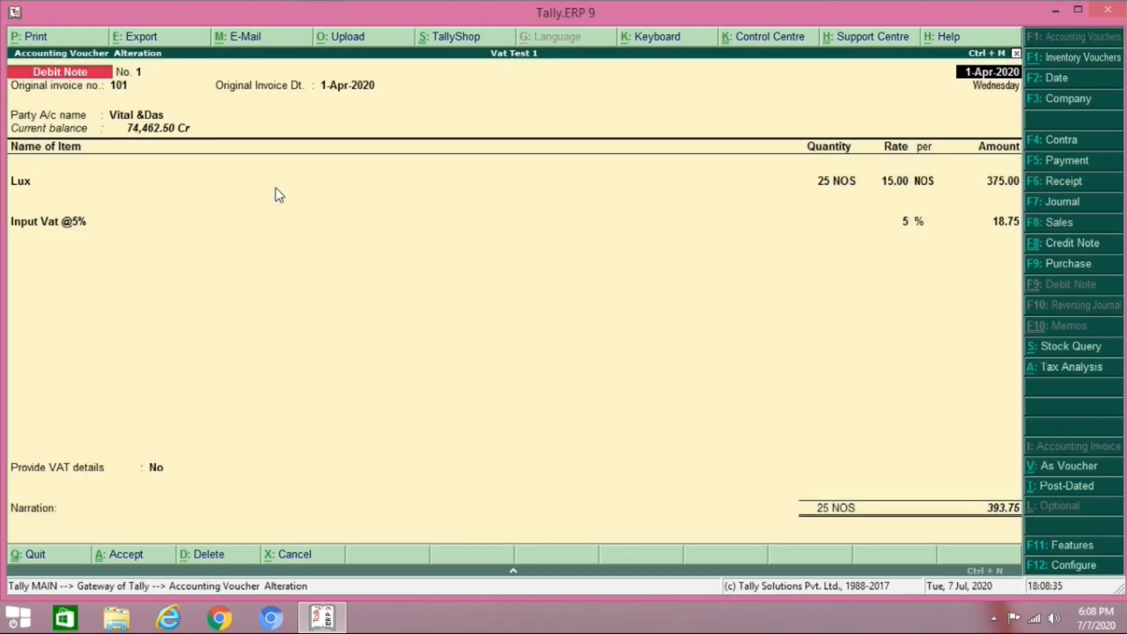
{"action": "key", "text": "Page_Down"}
{"action": "key", "text": "Page_Down"}
{"action": "key", "text": "Page_Down"}
{"action": "key", "text": "Page_Down"}
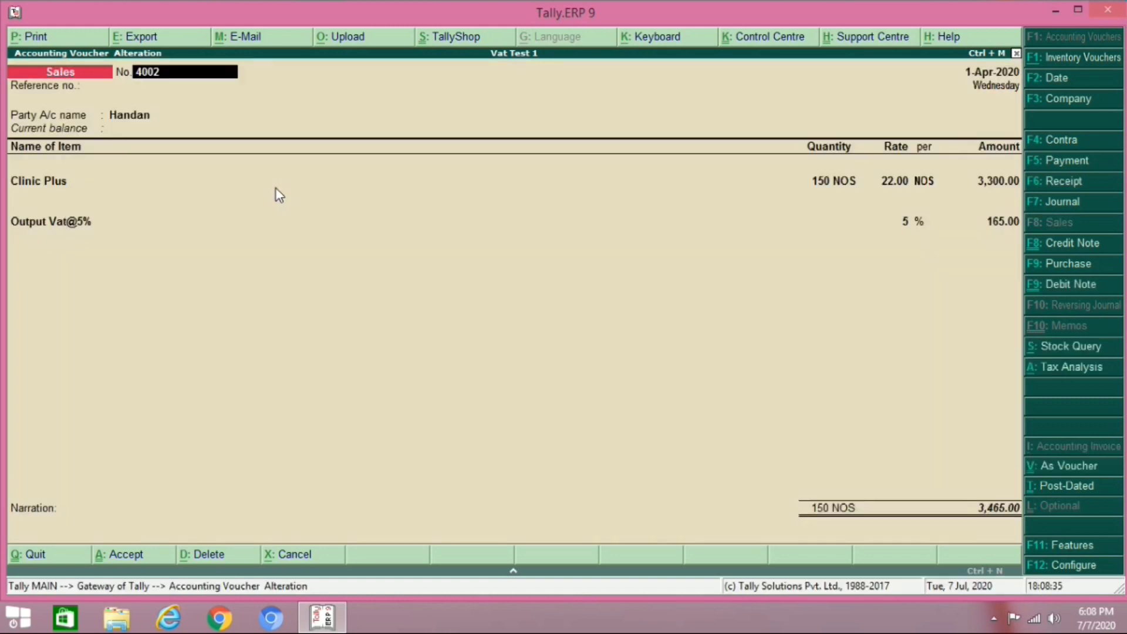
{"action": "key", "text": "Page_Down"}
{"action": "key", "text": "Page_Down"}
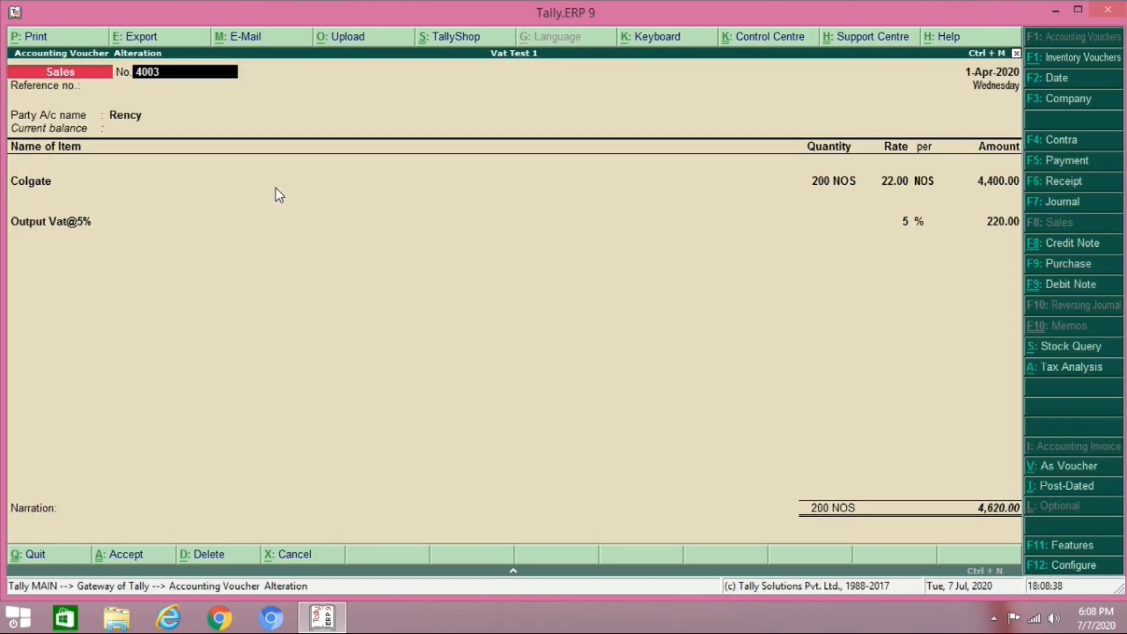
{"action": "key", "text": "Page_Down"}
{"action": "key", "text": "Page_Down"}
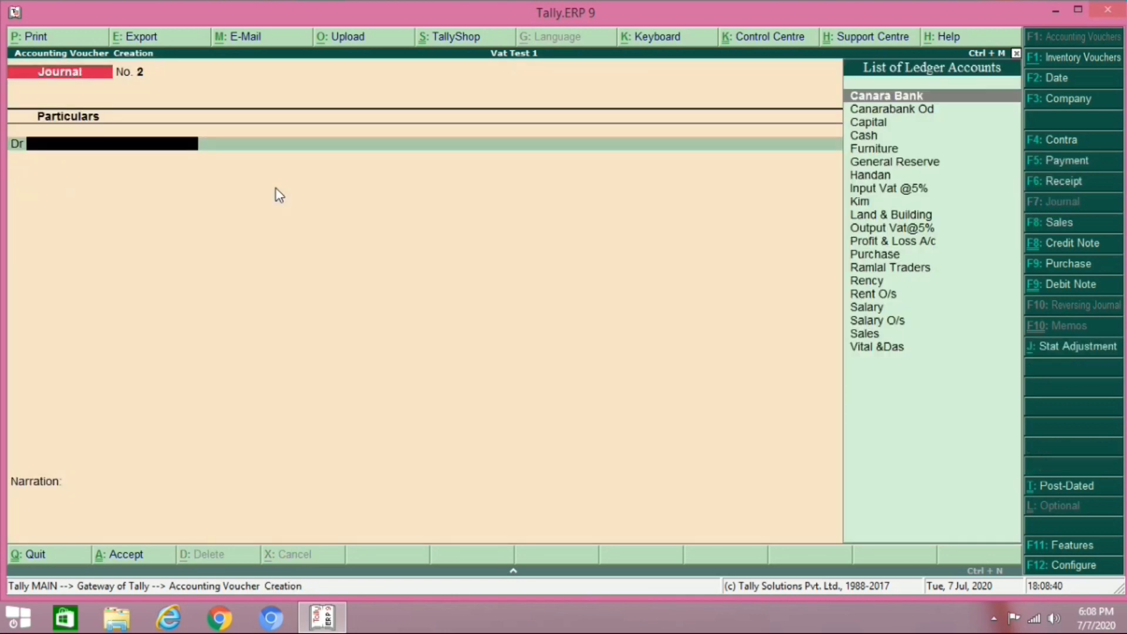
Create a Depreciation ledger under Indirect Expenses, with VAT/CST left as Not Applicable, for the new journal's debit line.
{"action": "key", "text": "alt+c"}
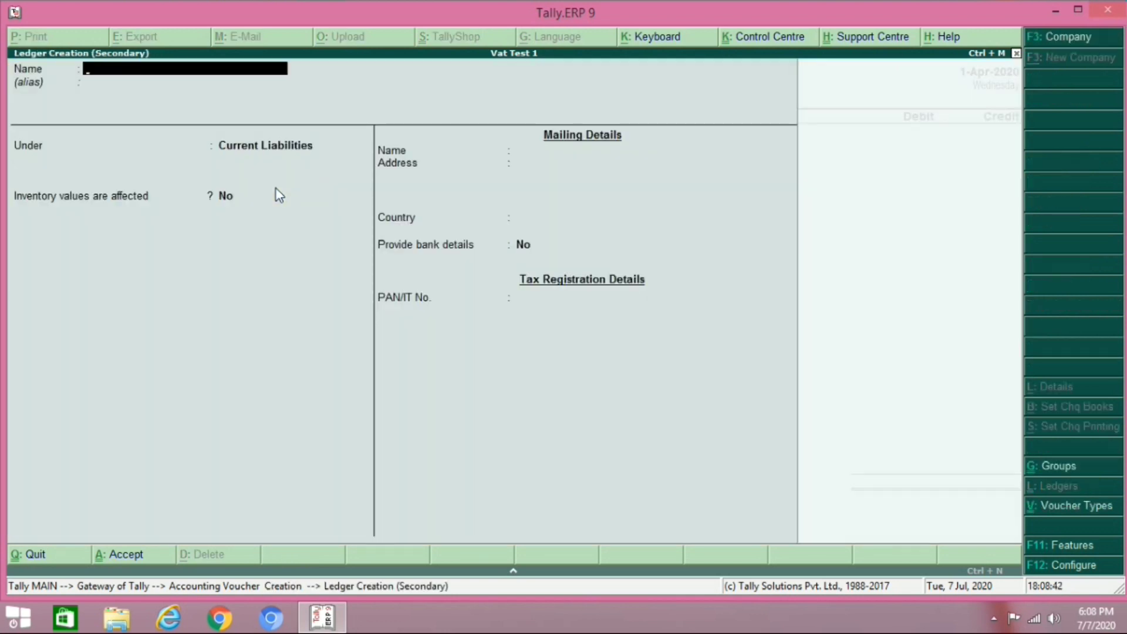
{"action": "type", "text": "Depreciation"}
{"action": "key", "text": "Return"}
{"action": "key", "text": "Return"}
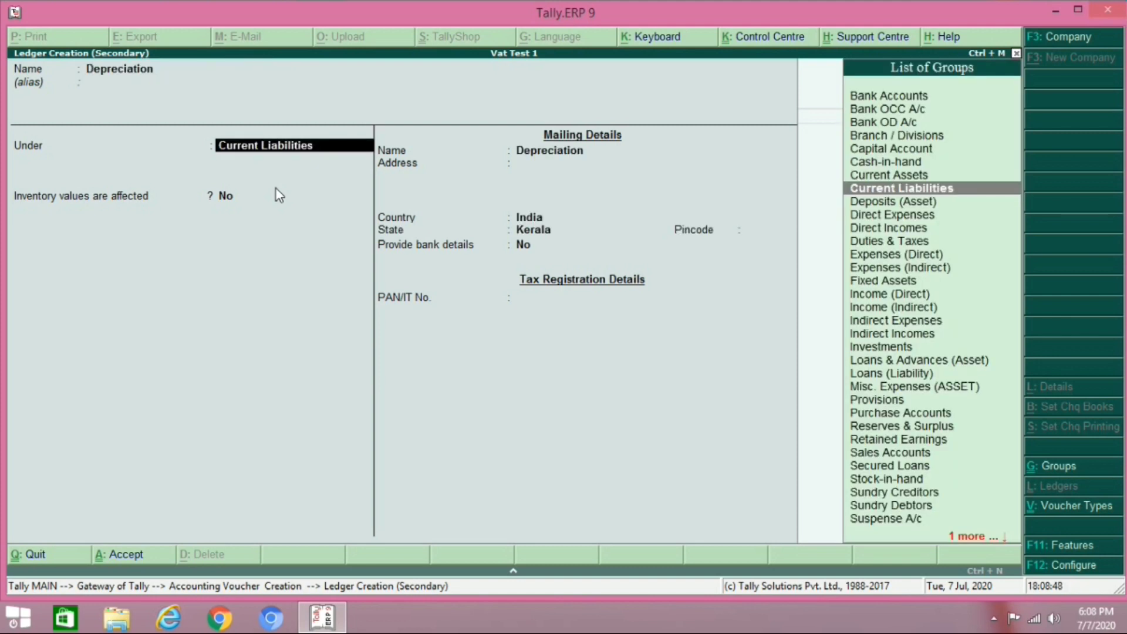
{"action": "type", "text": "i"}
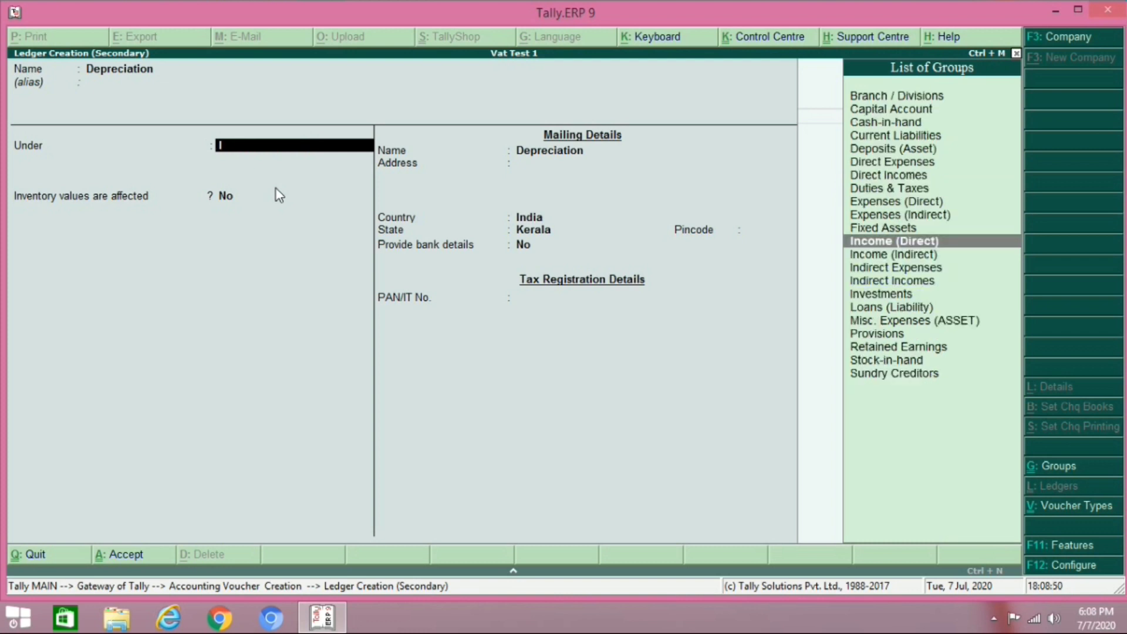
{"action": "key", "text": "Down"}
{"action": "key", "text": "Down"}
{"action": "key", "text": "Return"}
{"action": "key", "text": "Return"}
{"action": "key", "text": "Return"}
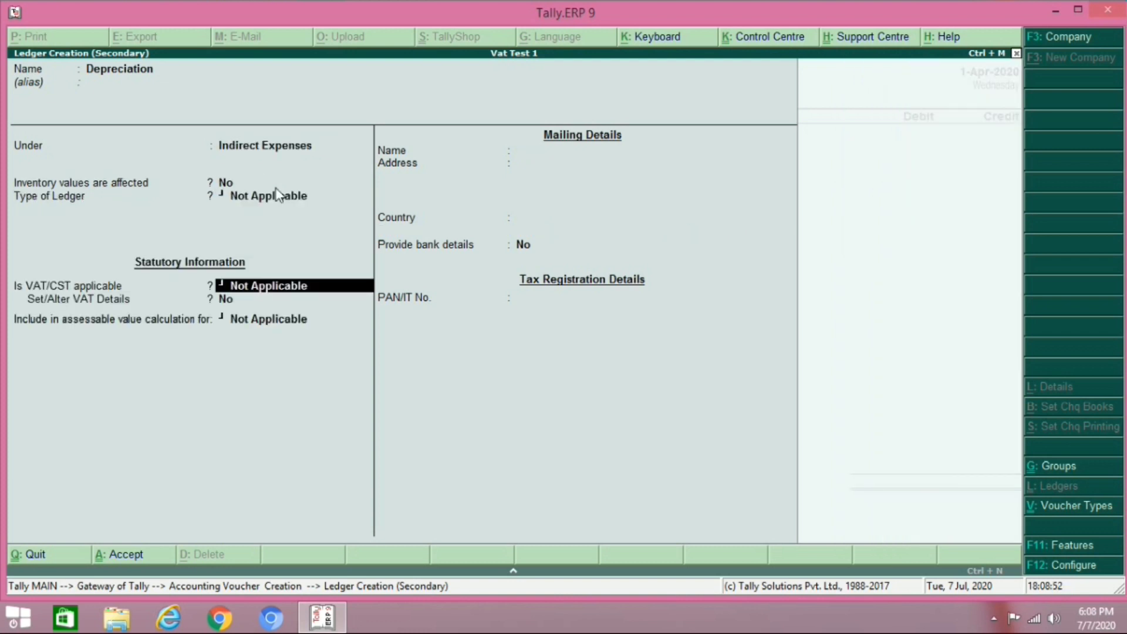
{"action": "key", "text": "Return"}
{"action": "key", "text": "ctrl+a"}
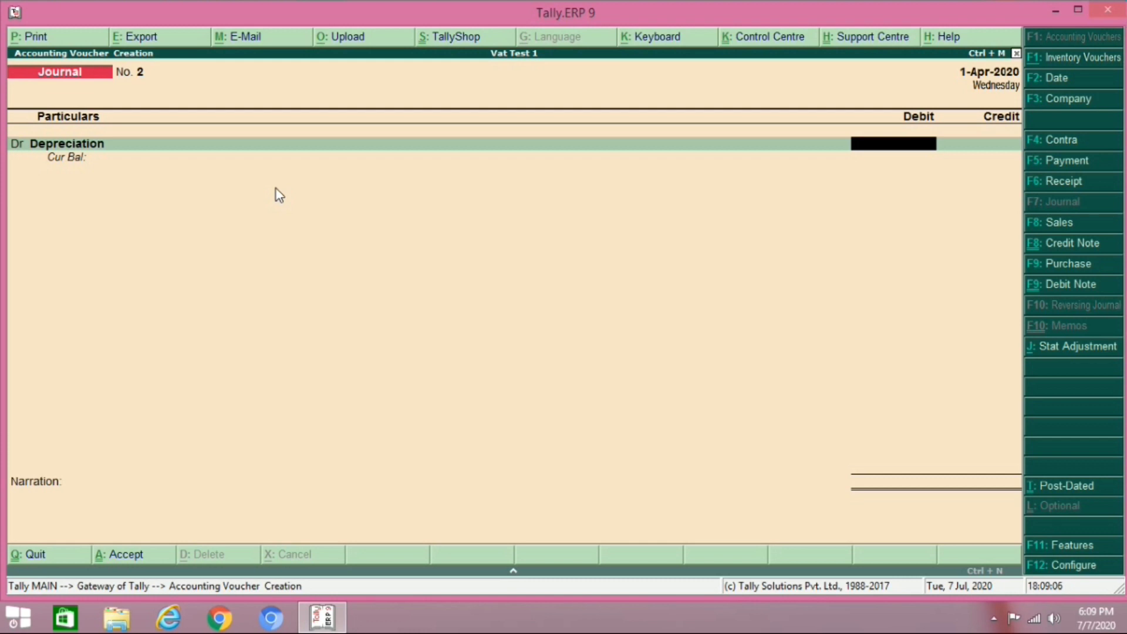
Debit Depreciation with 25,44,788.00 and credit Land & Building with 33,000.00 in the journal voucher.
{"action": "type", "text": "2544788"}
{"action": "key", "text": "Return"}
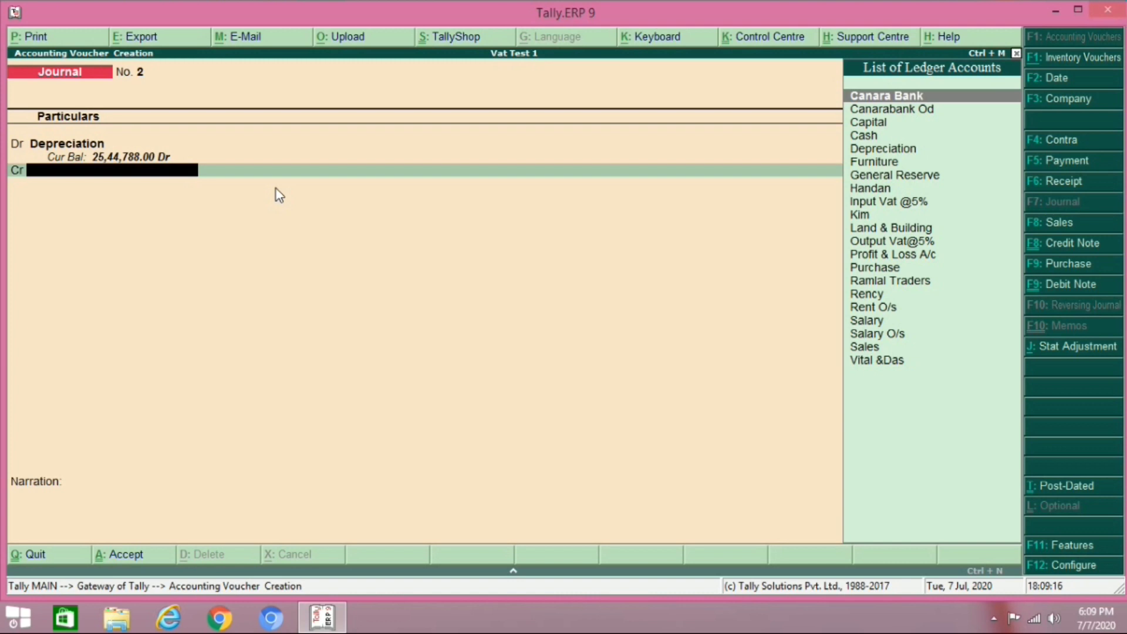
{"action": "type", "text": "l"}
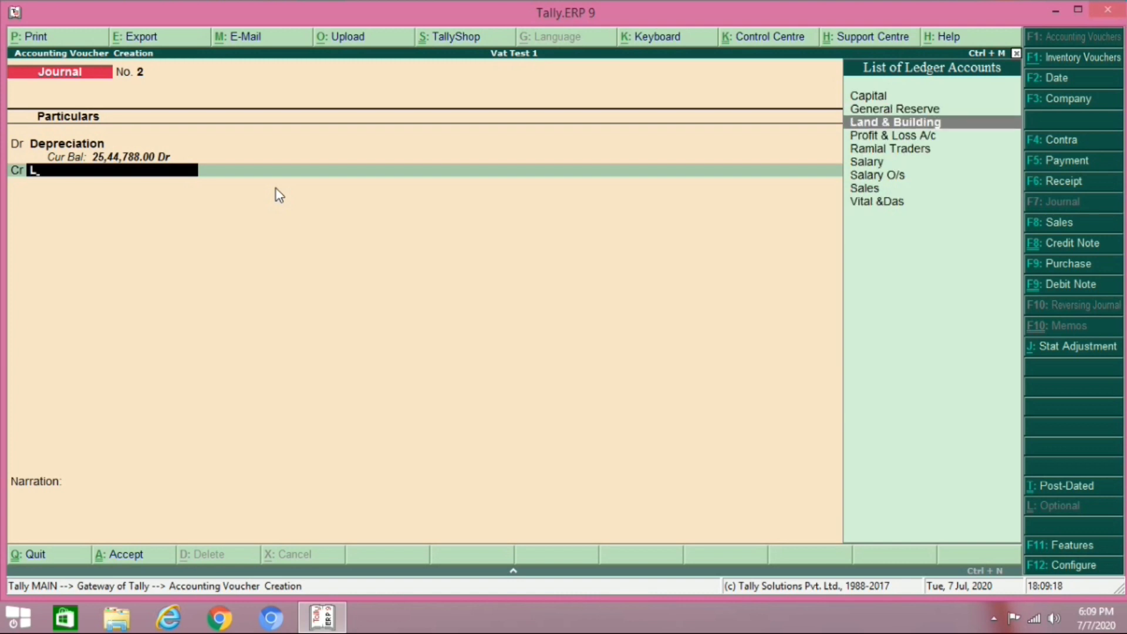
{"action": "key", "text": "Return"}
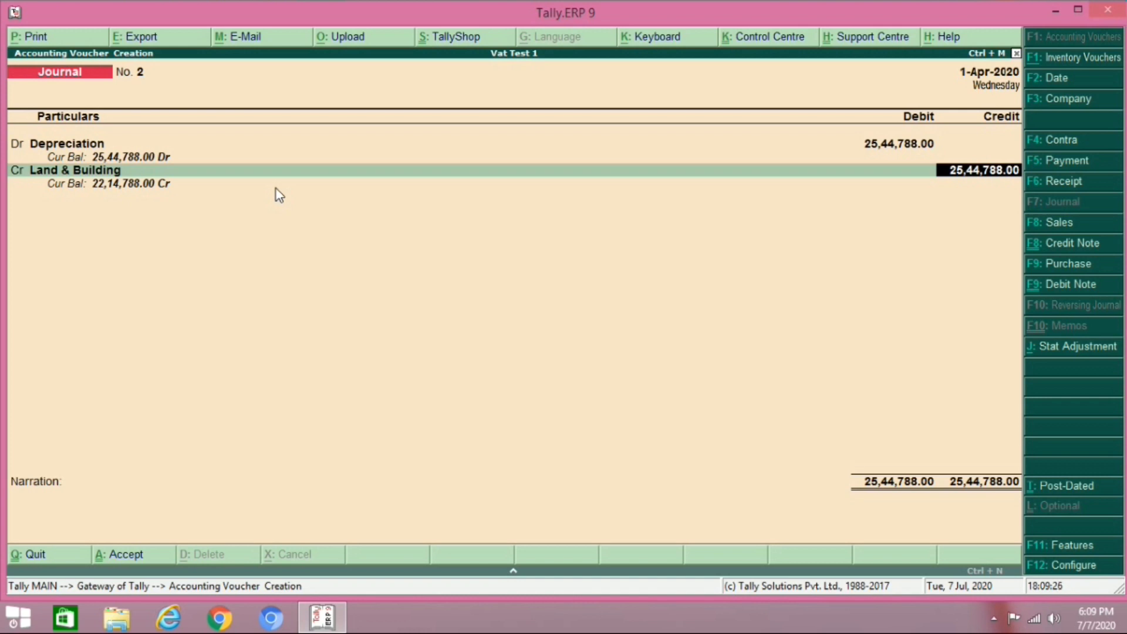
{"action": "type", "text": "33000"}
{"action": "key", "text": "Return"}
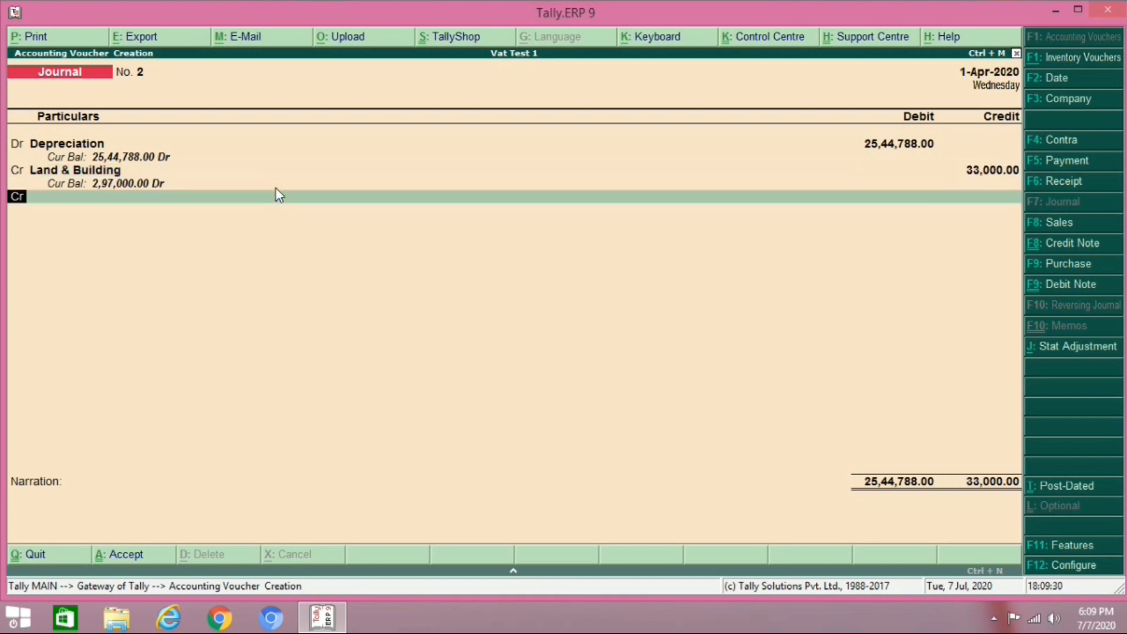
Add a second credit line to the depreciation journal for Furniture with 7,500.00.
{"action": "key", "text": "Return"}
{"action": "type", "text": "F"}
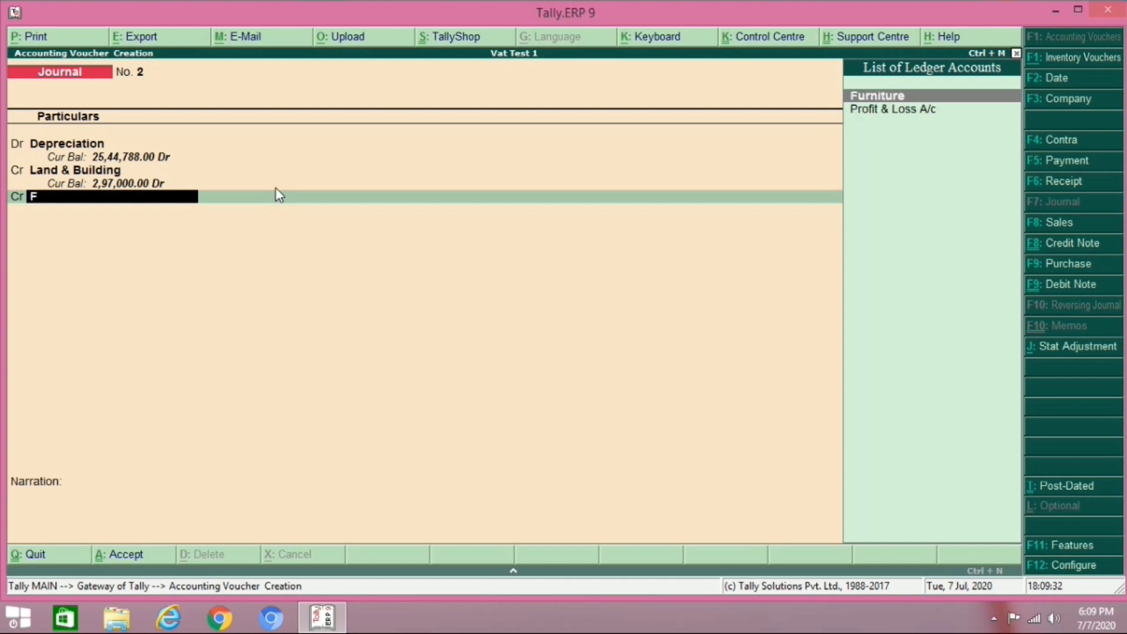
{"action": "key", "text": "Return"}
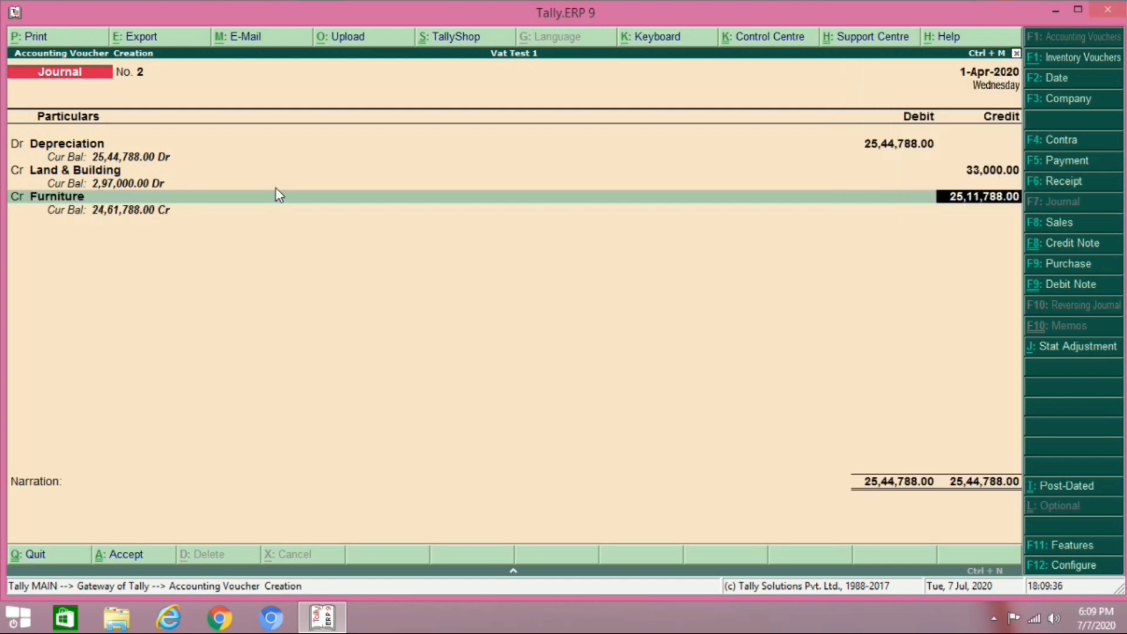
{"action": "type", "text": "7500"}
{"action": "key", "text": "Return"}
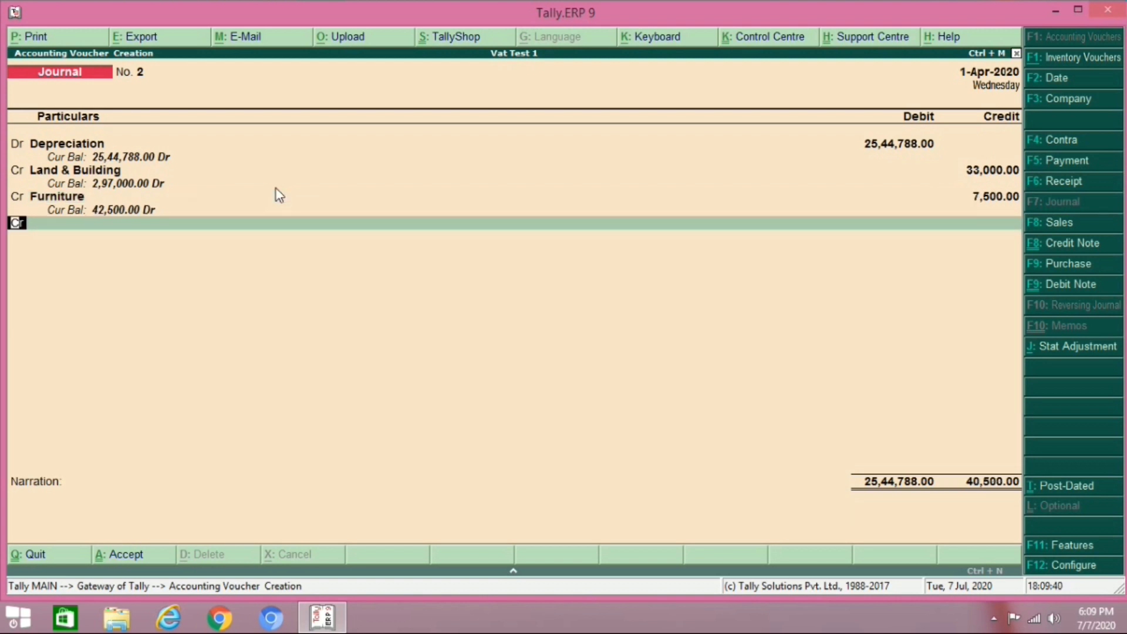
Calculate 50000*15/100 in the built-in calculator to check the furniture depreciation, and return to the voucher.
{"action": "key", "text": "ctrl+n"}
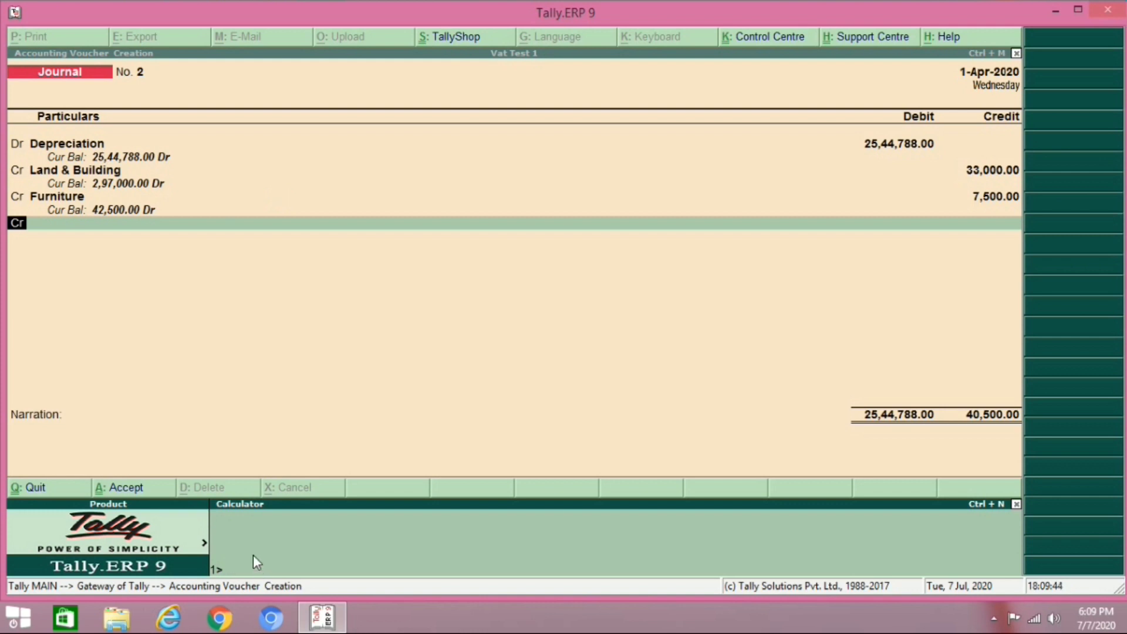
{"action": "type", "text": "50000*15/100"}
{"action": "key", "text": "Return"}
{"action": "key", "text": "ctrl+m"}
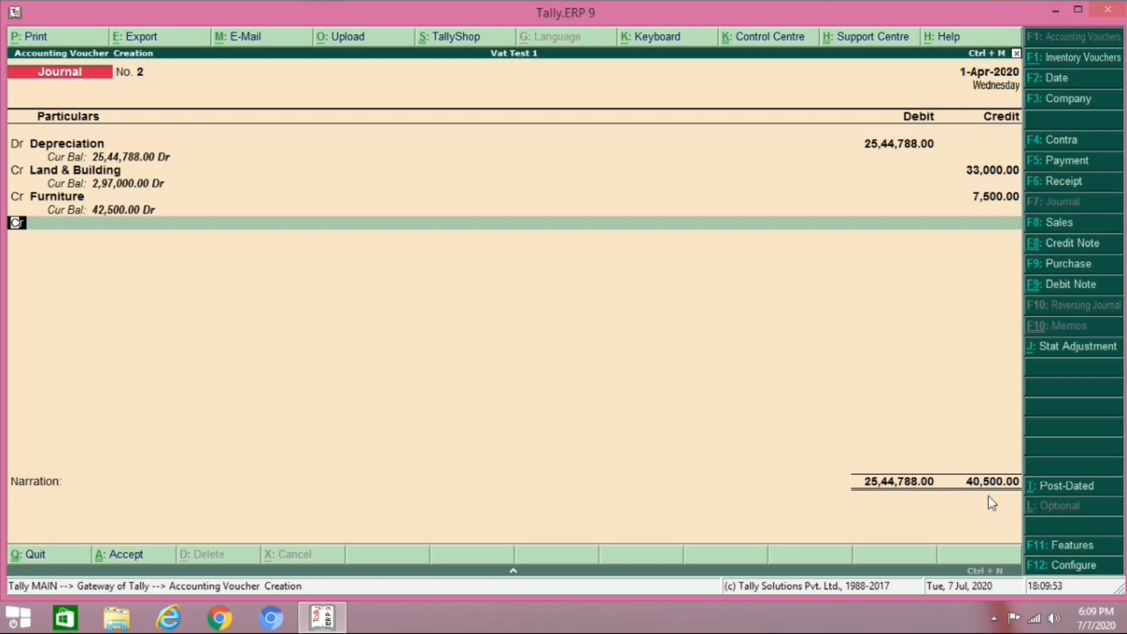
Set the Depreciation debit to 40,500.00, save the journal voucher and leave voucher entry.
{"action": "left_click", "coordinate": [906, 148]}
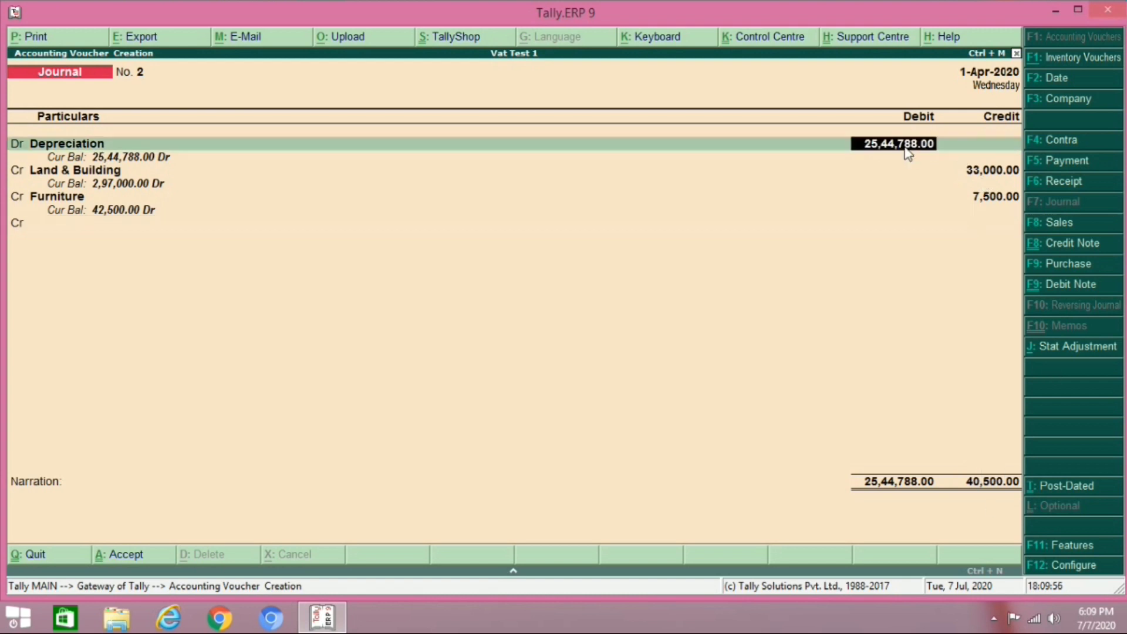
{"action": "type", "text": "40500"}
{"action": "key", "text": "Return"}
{"action": "key", "text": "Return"}
{"action": "key", "text": "Return"}
{"action": "key", "text": "Return"}
{"action": "key", "text": "Return"}
{"action": "key", "text": "Return"}
{"action": "key", "text": "Return"}
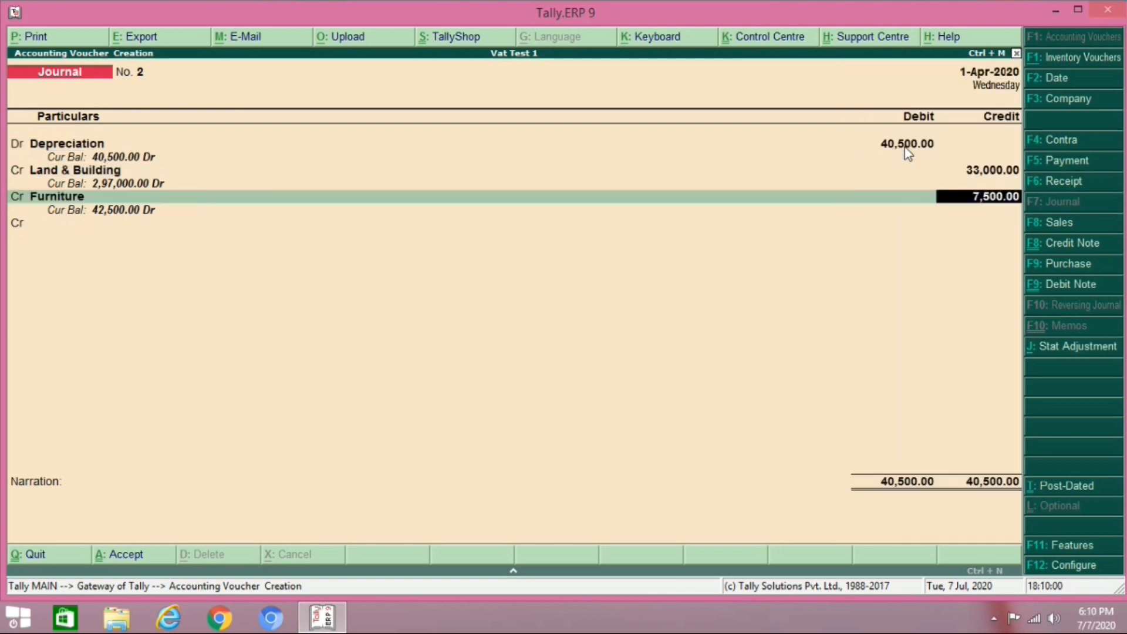
{"action": "key", "text": "Return"}
{"action": "key", "text": "Return"}
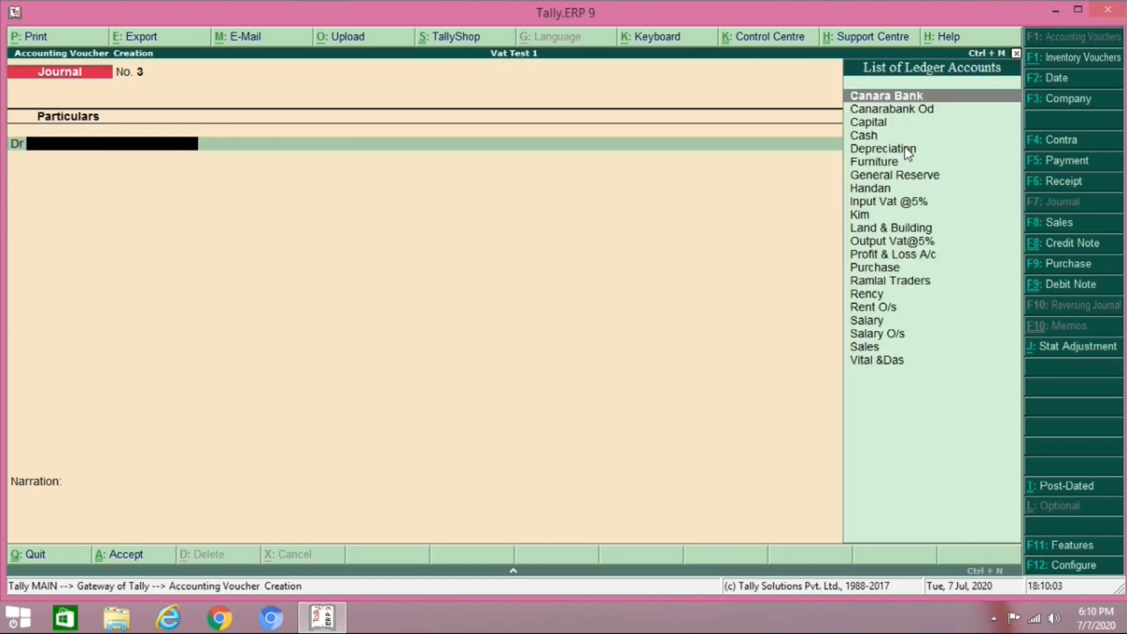
{"action": "key", "text": "Escape"}
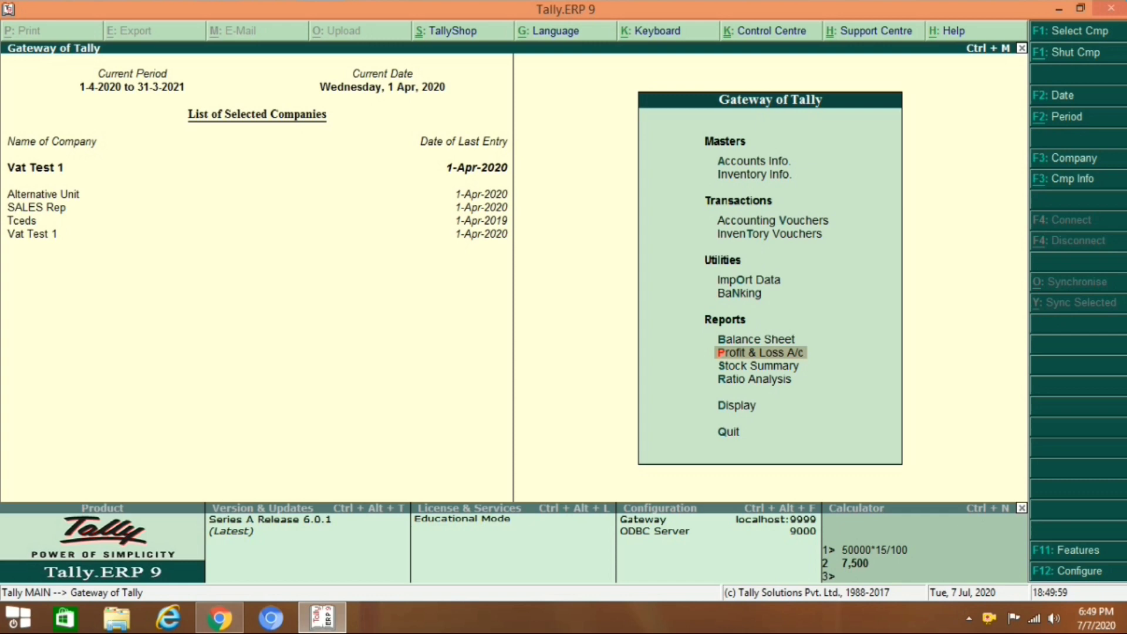
Check the Profit & Loss A/c and open the VAT Form 10 statutory report.
{"action": "left_click", "coordinate": [745, 354]}
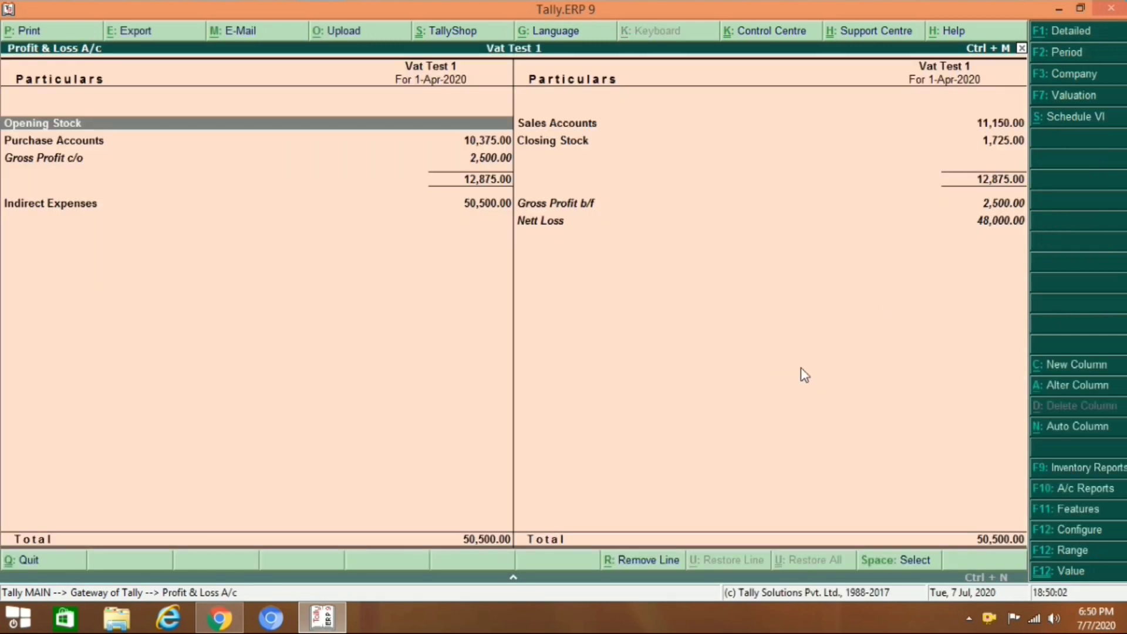
{"action": "key", "text": "Escape"}
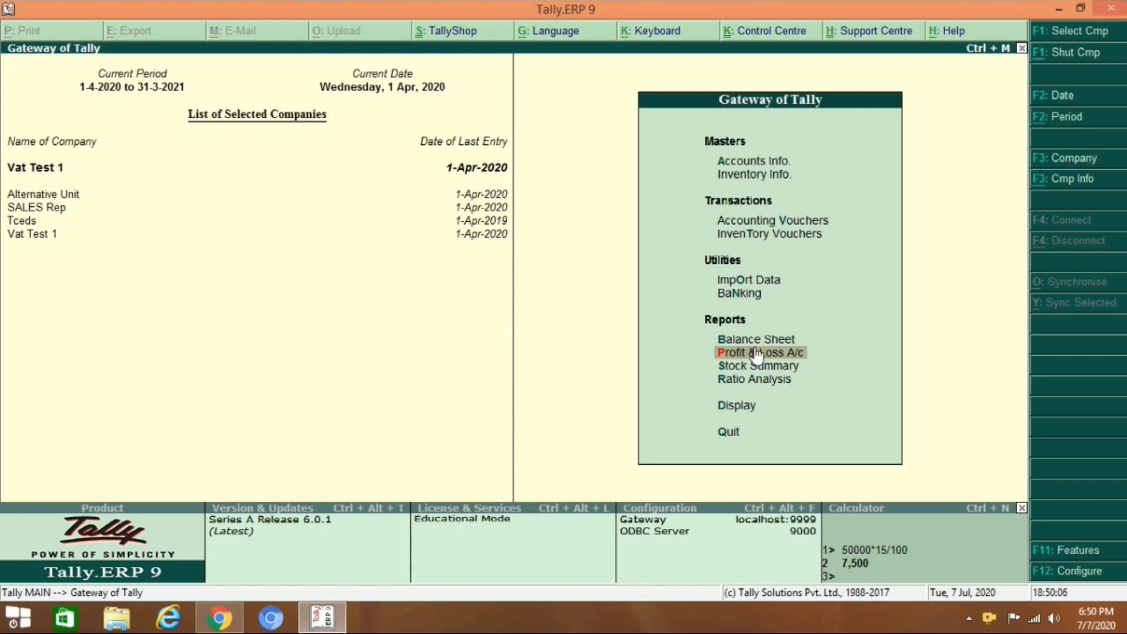
{"action": "left_click", "coordinate": [738, 409]}
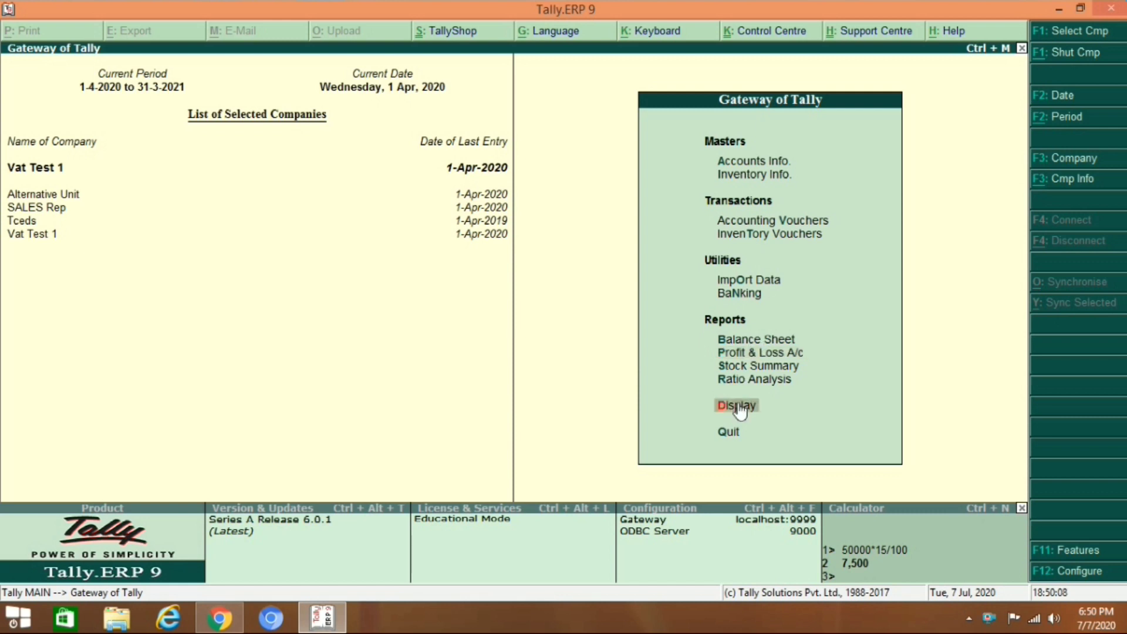
{"action": "left_click", "coordinate": [738, 408]}
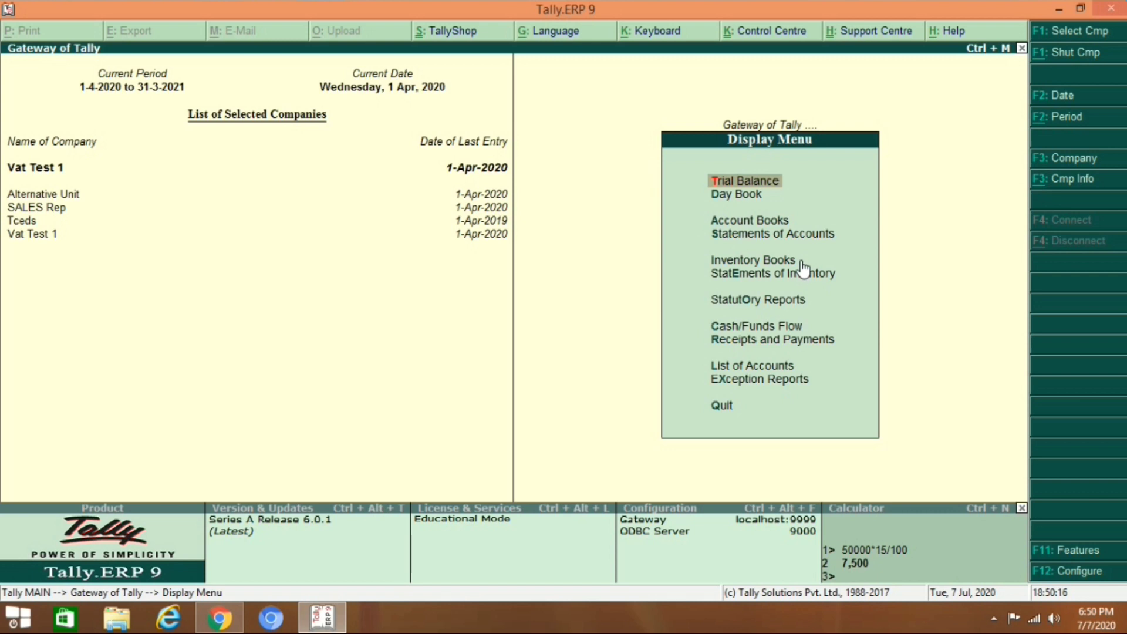
{"action": "left_click", "coordinate": [780, 305]}
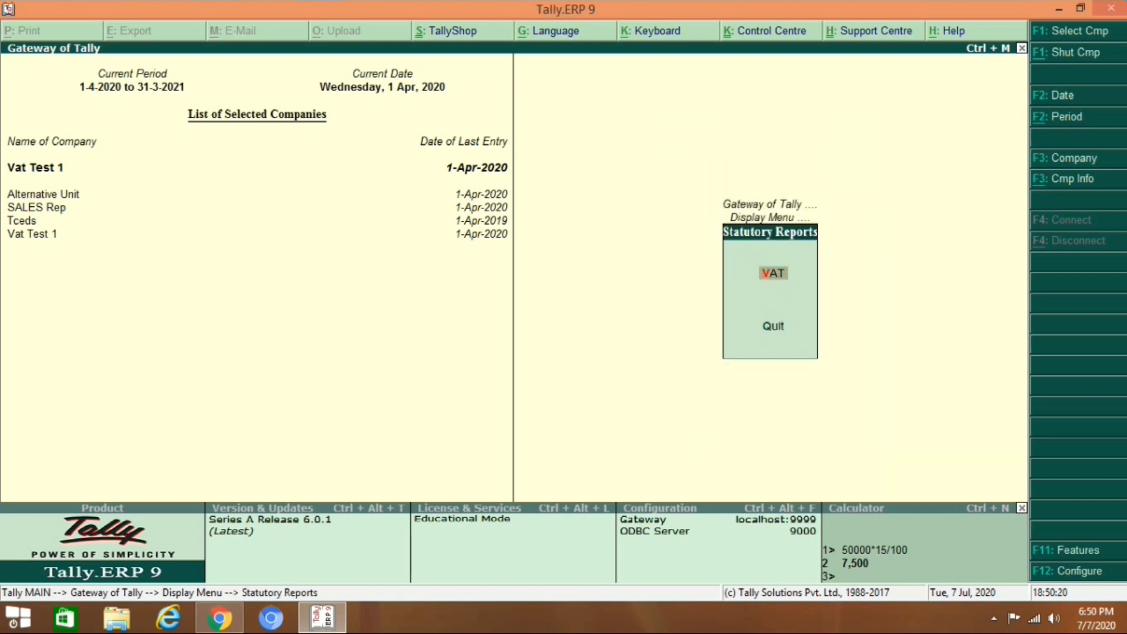
{"action": "left_click", "coordinate": [774, 273]}
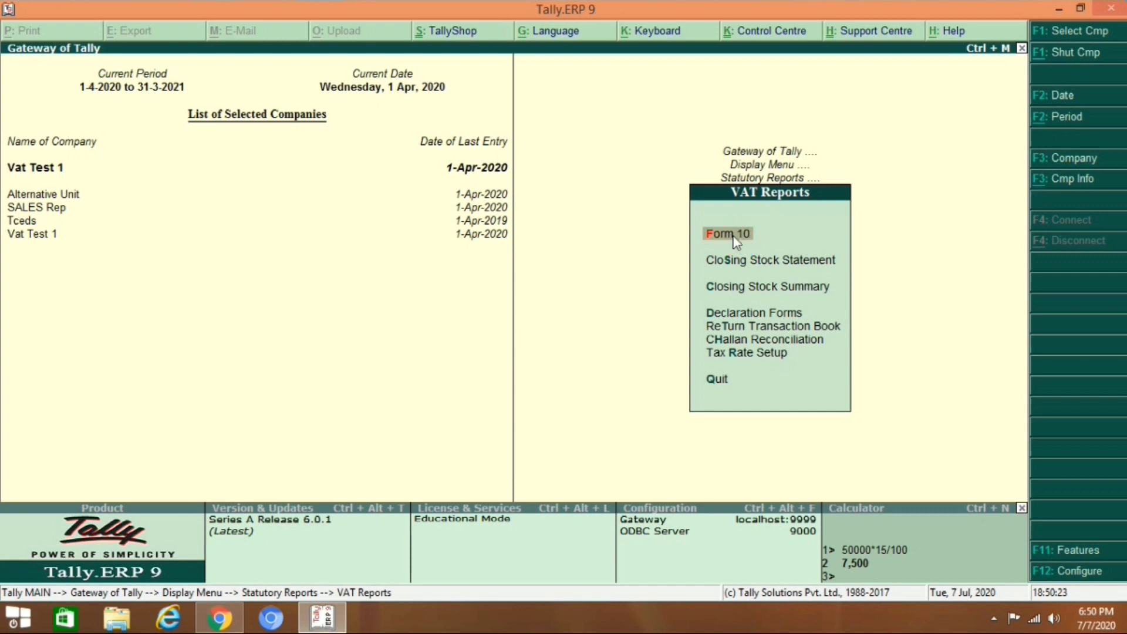
{"action": "left_click", "coordinate": [734, 237]}
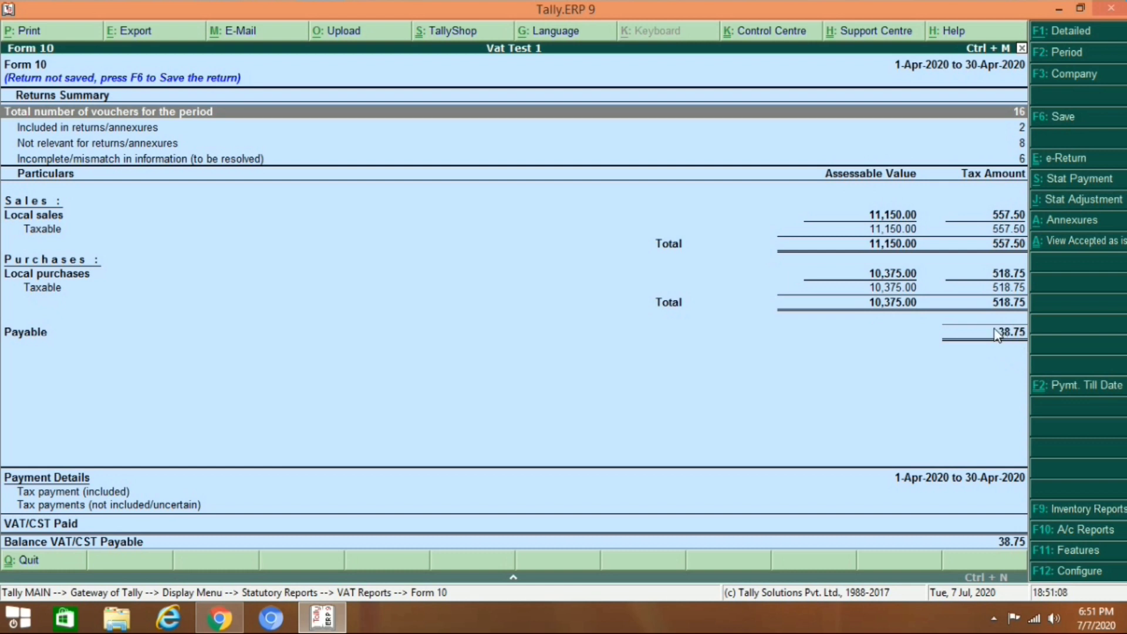
Enter 557.50+518.75 in the calculator, close Form 10 and return to the Gateway of Tally.
{"action": "key", "text": "ctrl+n"}
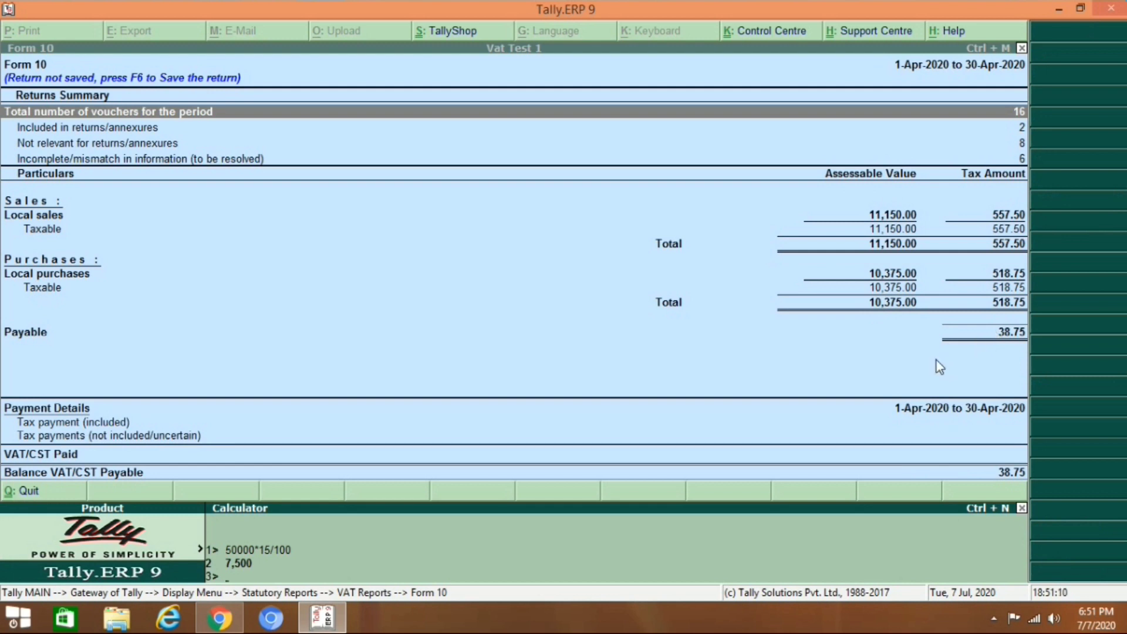
{"action": "type", "text": "557.50+518.75"}
{"action": "key", "text": "ctrl+m"}
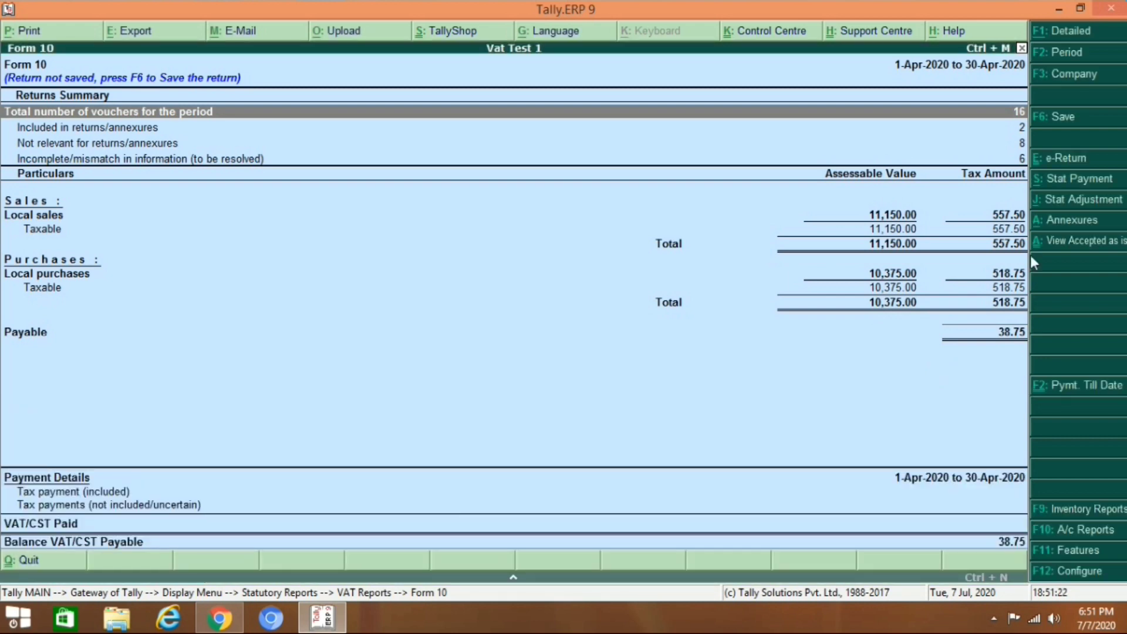
{"action": "key", "text": "Escape"}
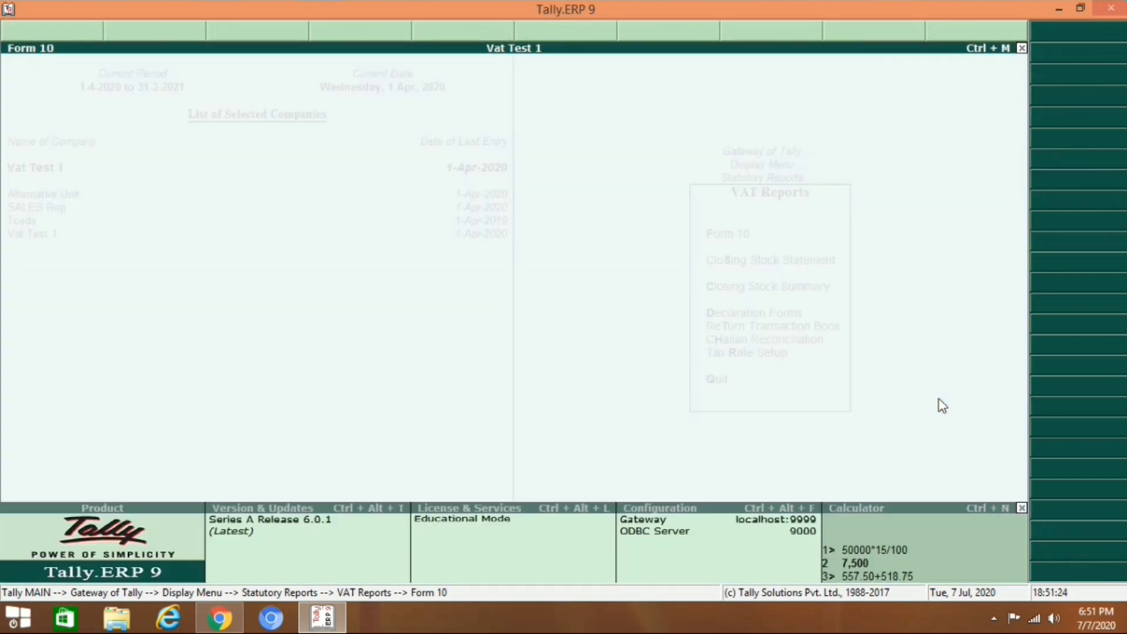
{"action": "key", "text": "Escape"}
{"action": "key", "text": "Escape"}
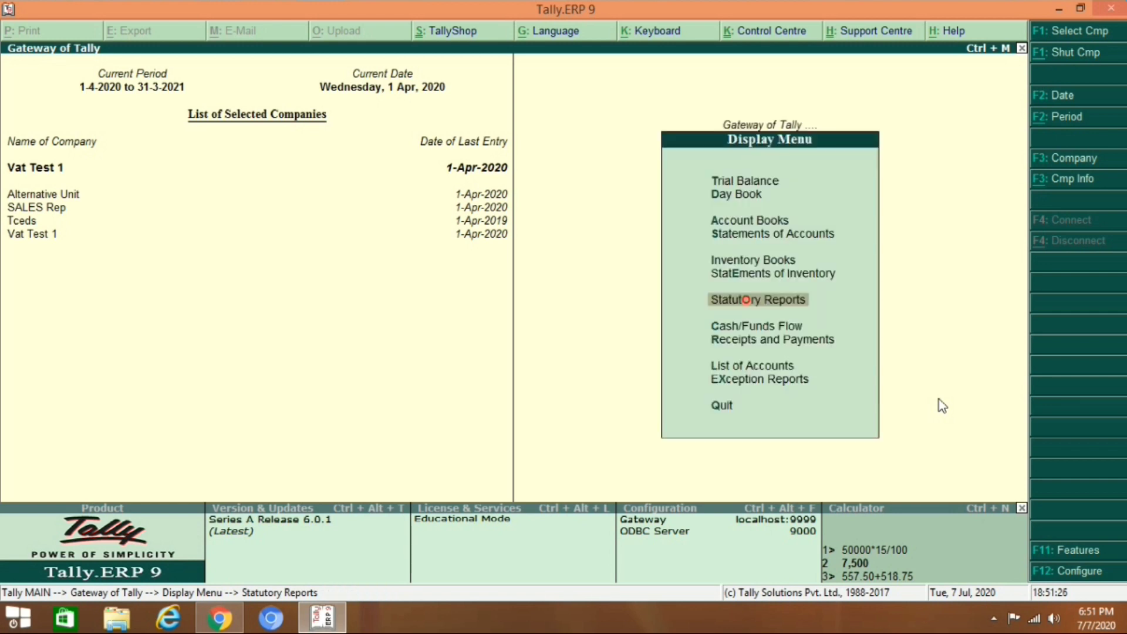
{"action": "key", "text": "Escape"}
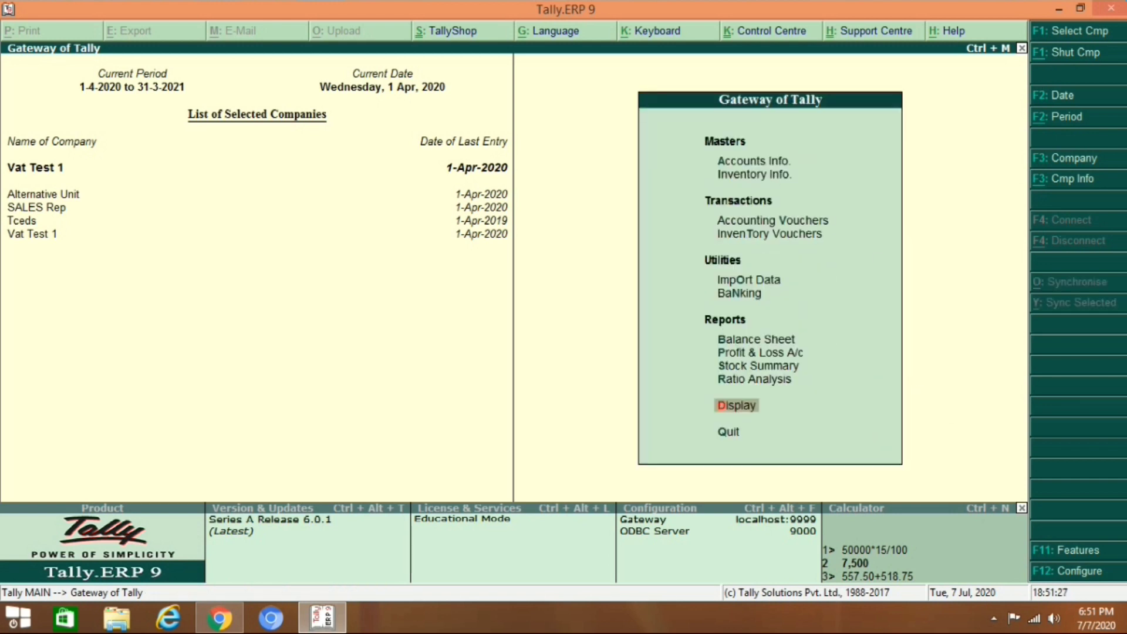
Start a journal voucher for the VAT adjustment and debit Ouput Vat @5% with 557.50.
{"action": "left_click", "coordinate": [825, 219]}
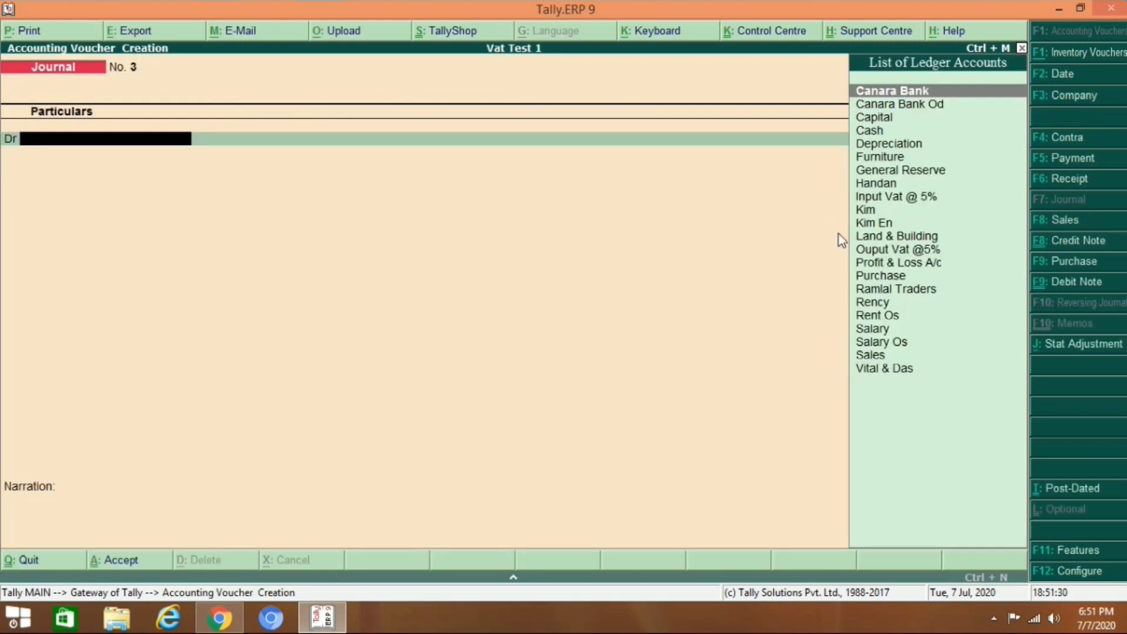
{"action": "type", "text": "Ou"}
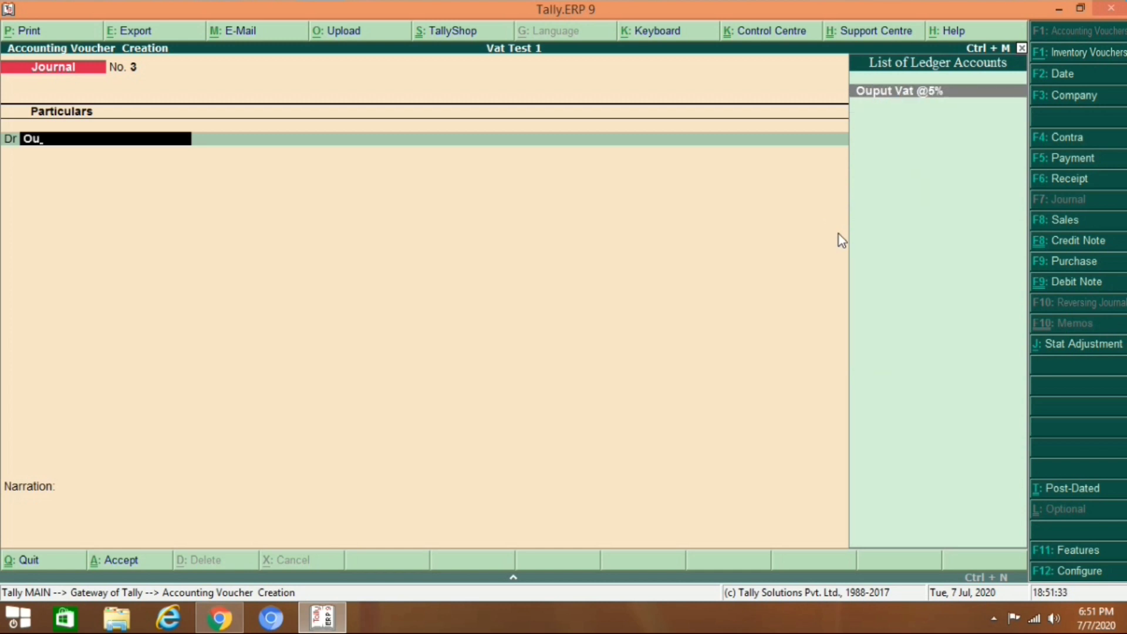
{"action": "key", "text": "Return"}
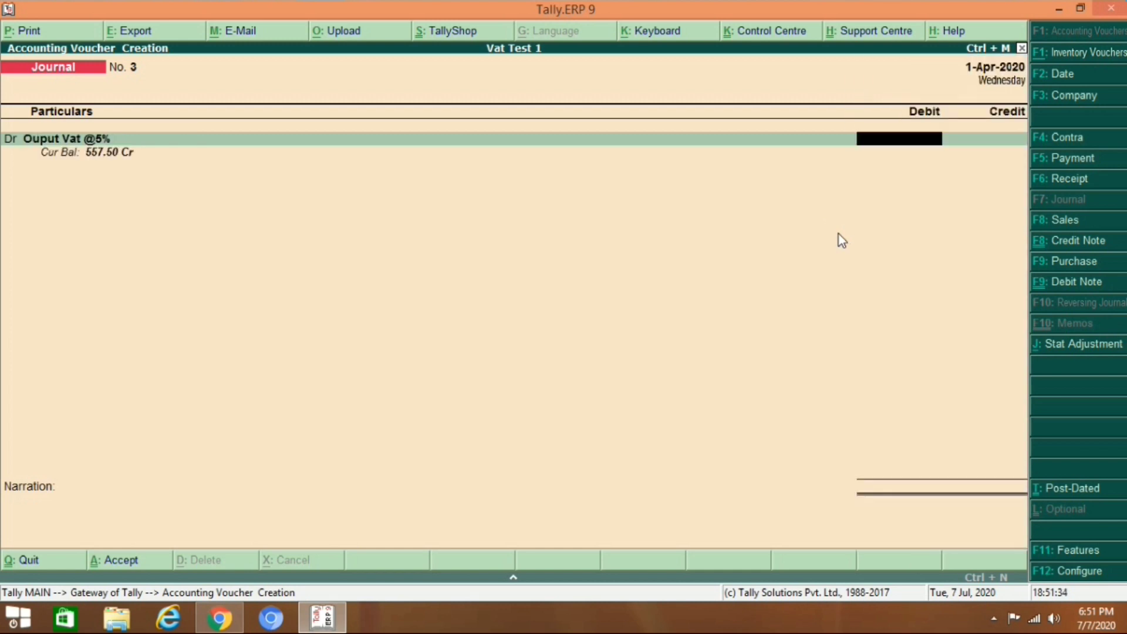
{"action": "type", "text": "557"}
{"action": "type", "text": ".50"}
{"action": "key", "text": "Return"}
{"action": "key", "text": "Return"}
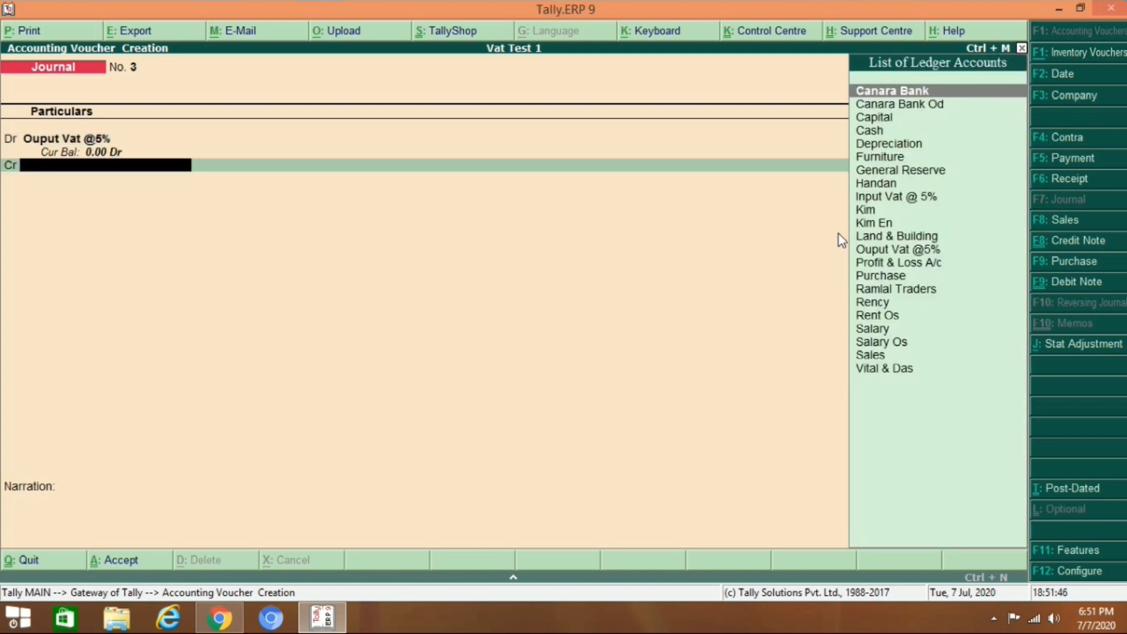
Credit Input Vat @ 5% with 518.75 in the VAT adjustment journal.
{"action": "type", "text": "In"}
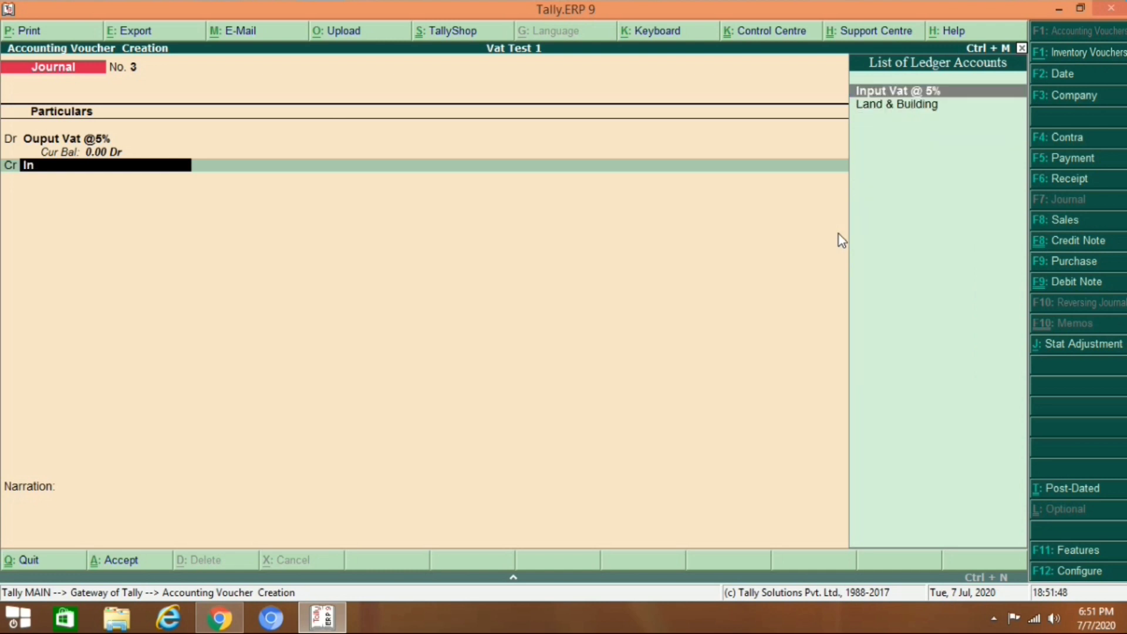
{"action": "key", "text": "Return"}
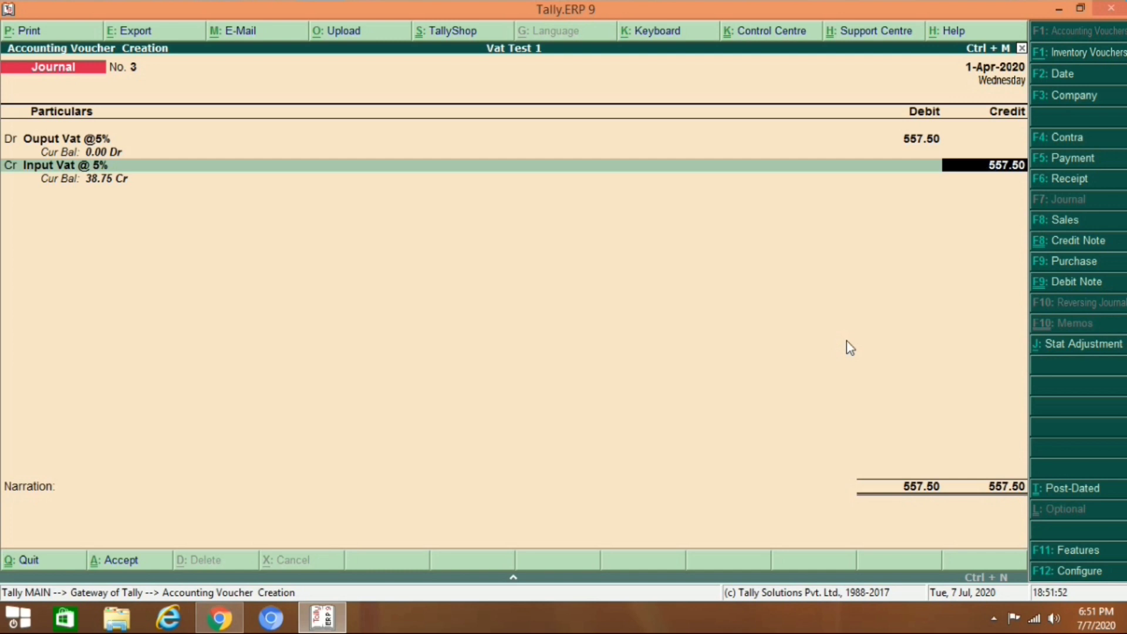
{"action": "key", "text": "ctrl+n"}
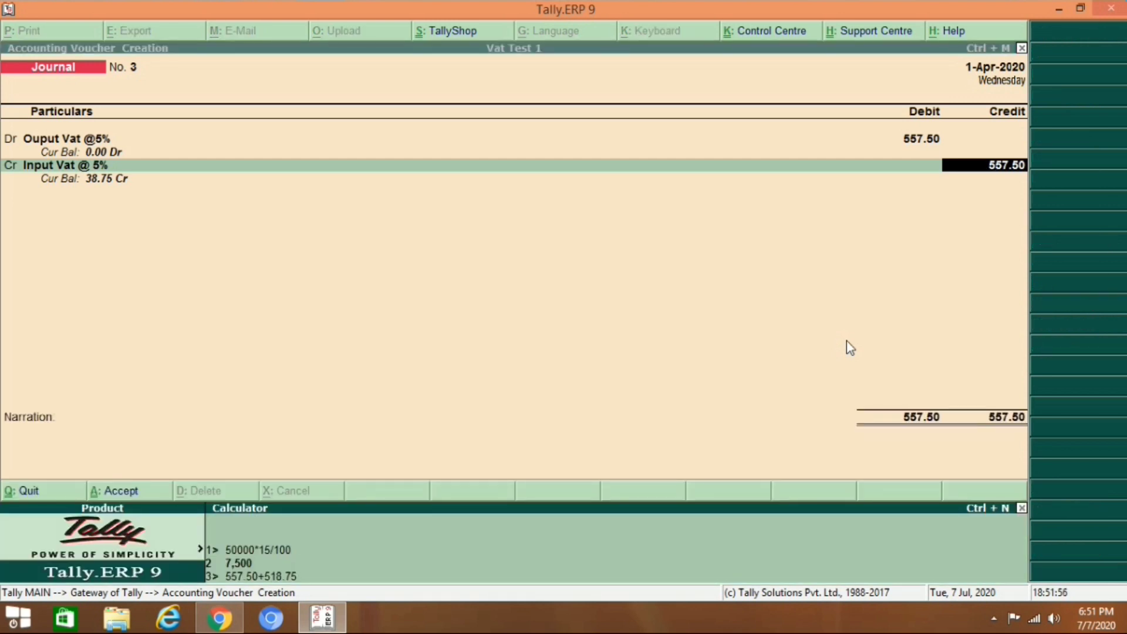
{"action": "key", "text": "ctrl+m"}
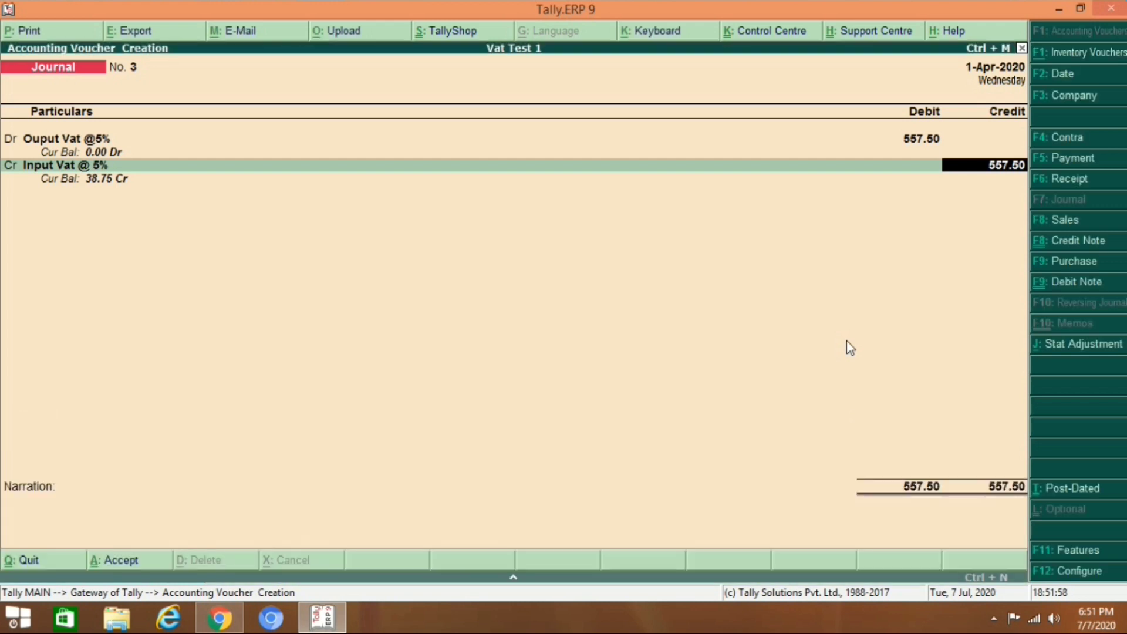
{"action": "type", "text": "518.75"}
{"action": "key", "text": "Return"}
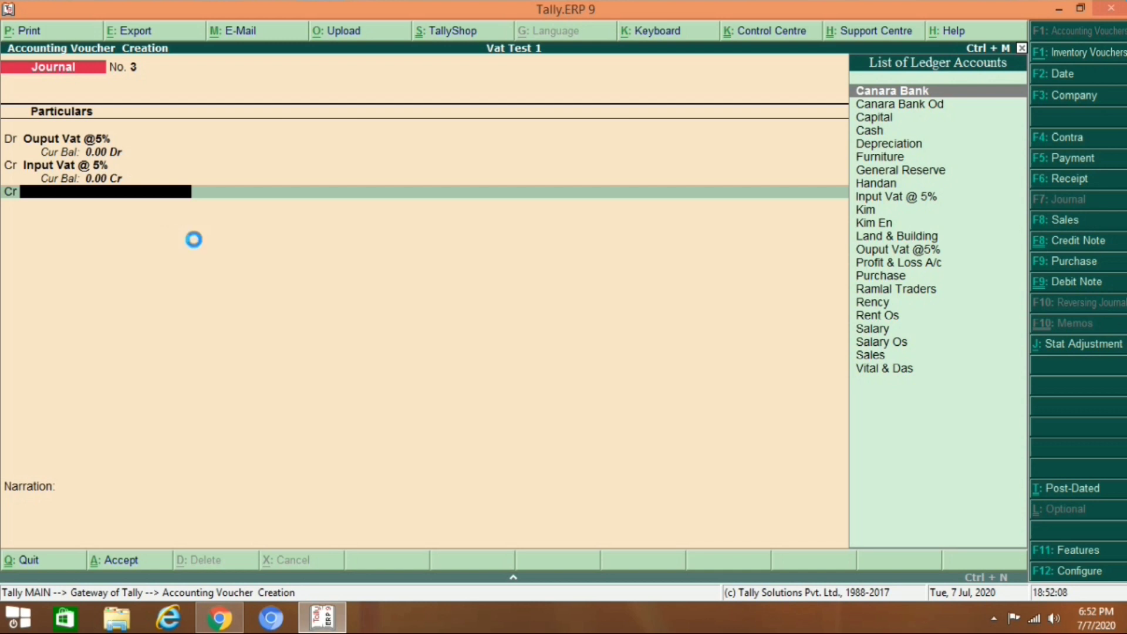
Create a Vat Payable ledger under Duties & Taxes with VAT as the type of duty/tax.
{"action": "key", "text": "alt+c"}
{"action": "type", "text": "Vat"}
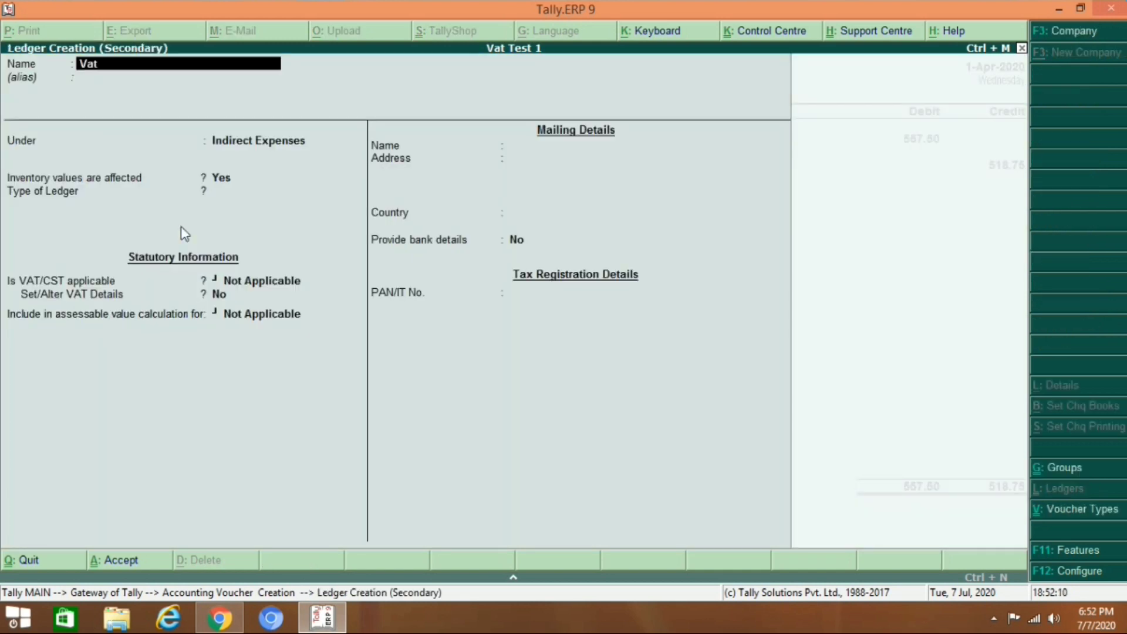
{"action": "type", "text": " Payable"}
{"action": "key", "text": "Return"}
{"action": "key", "text": "Return"}
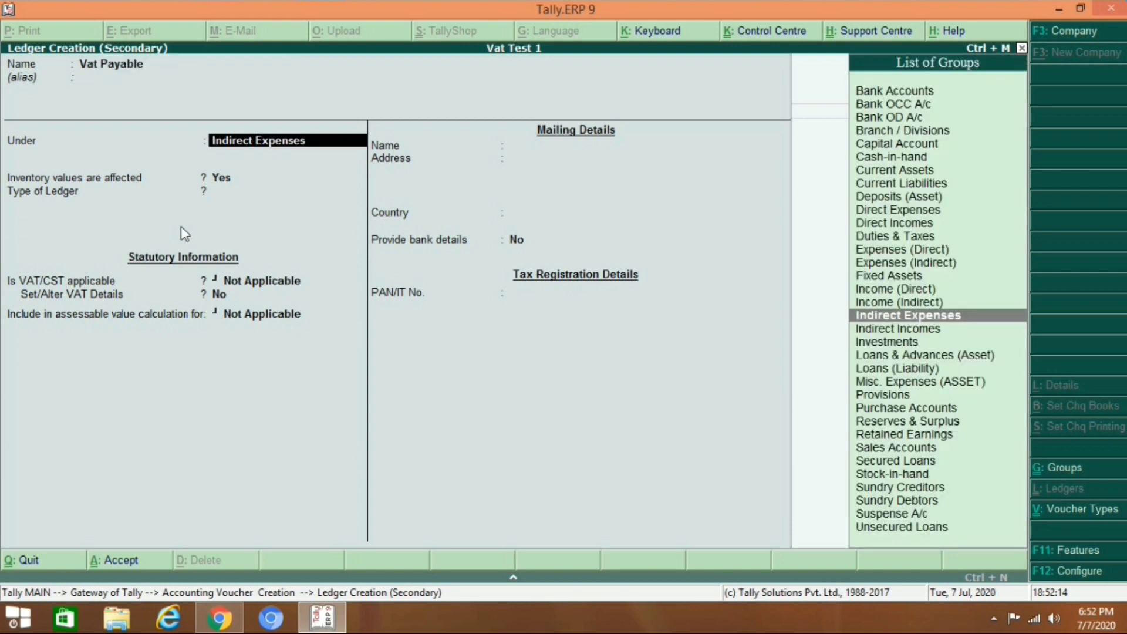
{"action": "type", "text": "du"}
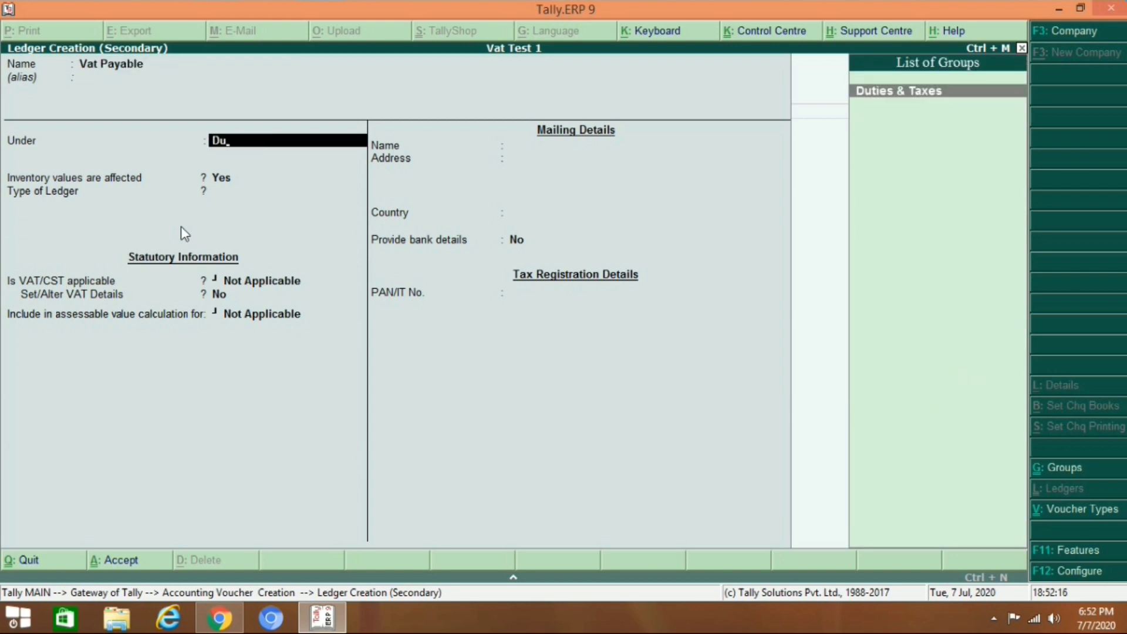
{"action": "key", "text": "Return"}
{"action": "key", "text": "Down"}
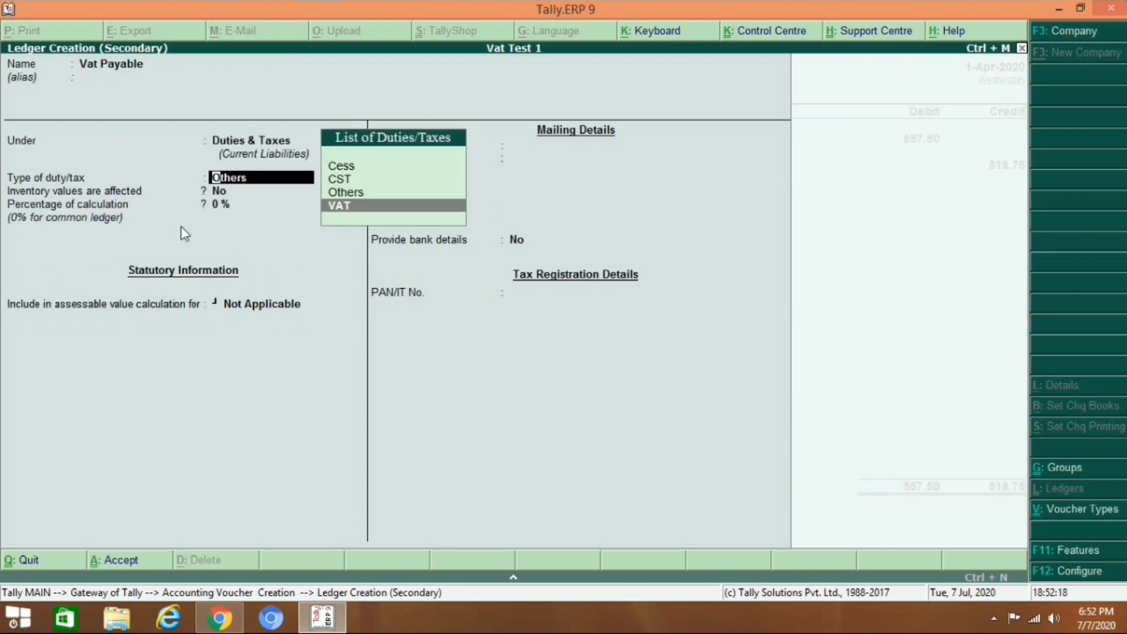
{"action": "key", "text": "Return"}
{"action": "key", "text": "ctrl+a"}
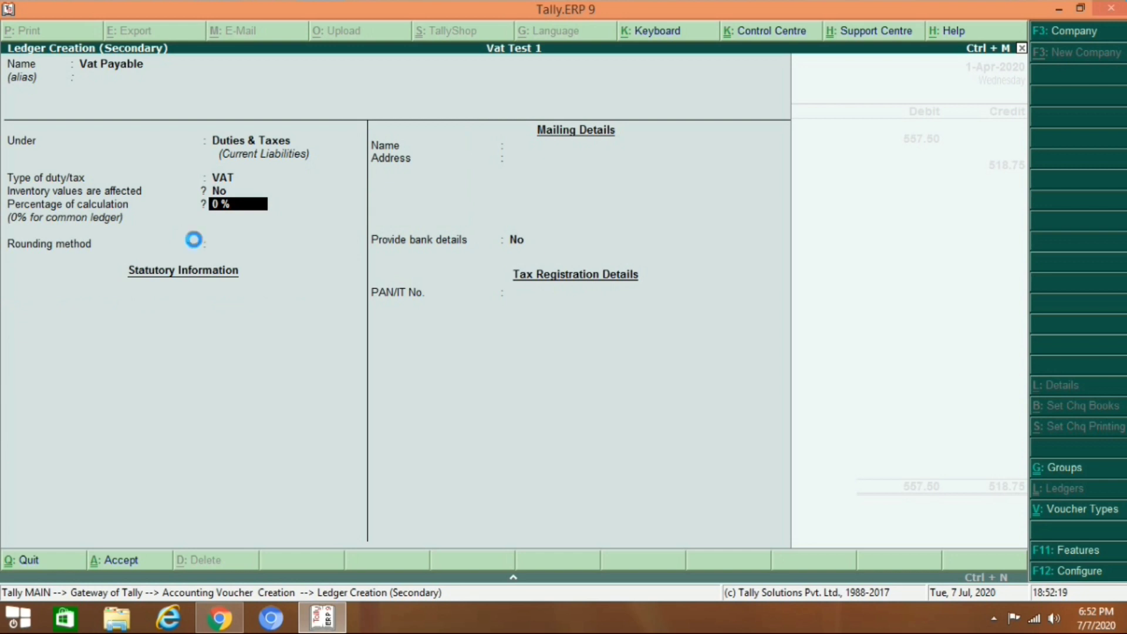
Credit Vat Payable with 38.75 in the VAT adjustment journal and save the voucher without a narration.
{"action": "key", "text": "Return"}
{"action": "key", "text": "Return"}
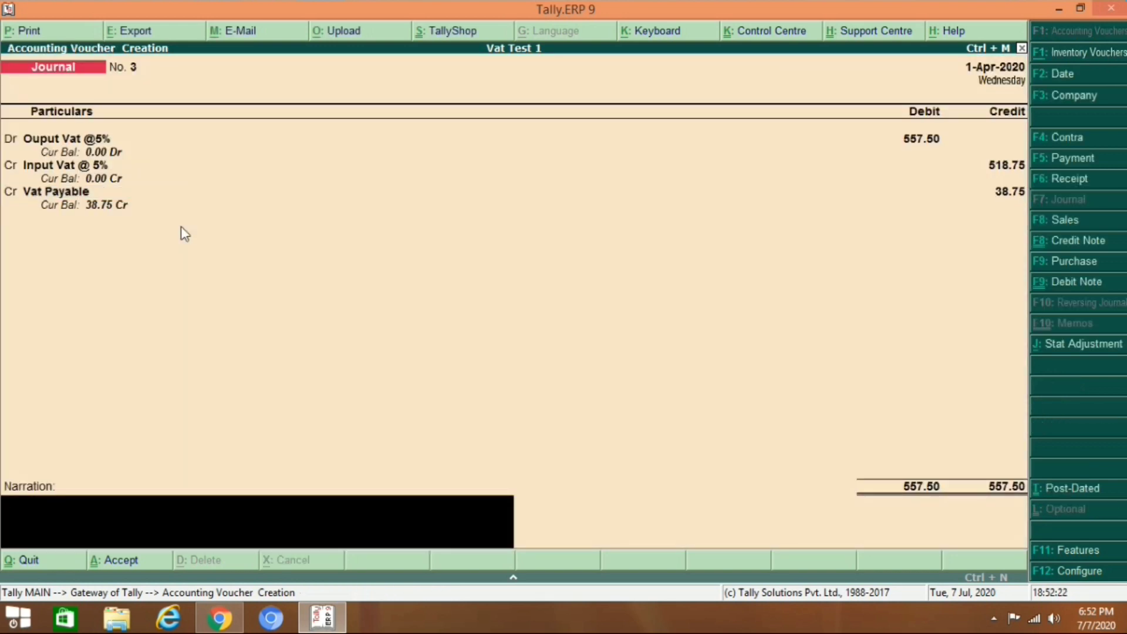
{"action": "key", "text": "Return"}
{"action": "key", "text": "Return"}
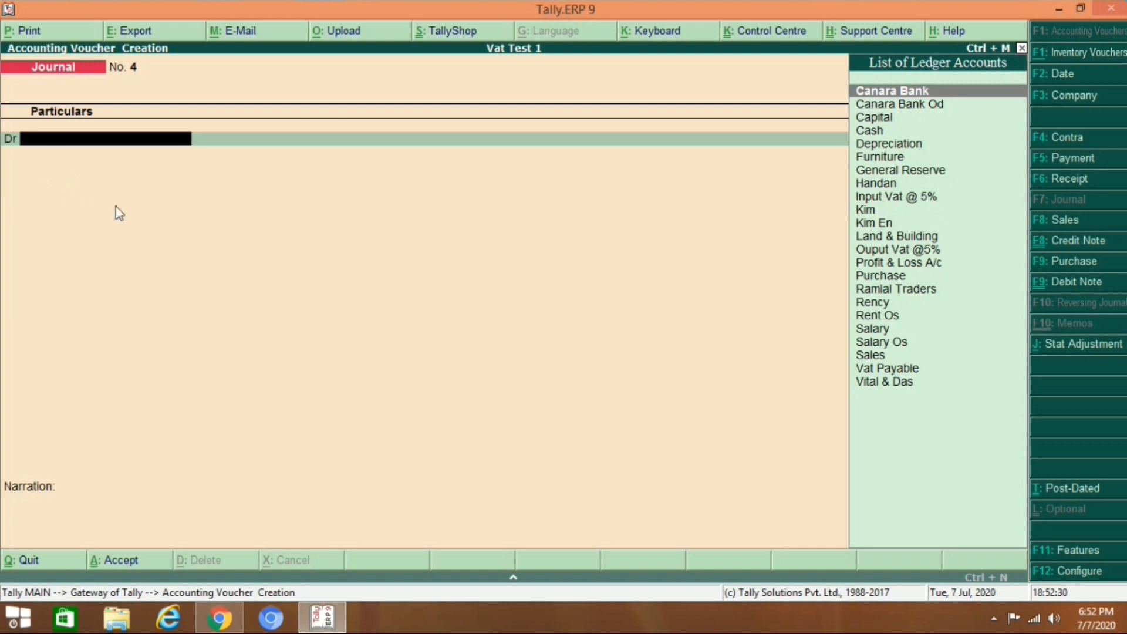
{"action": "key", "text": "F5"}
{"action": "type", "text": "Va"}
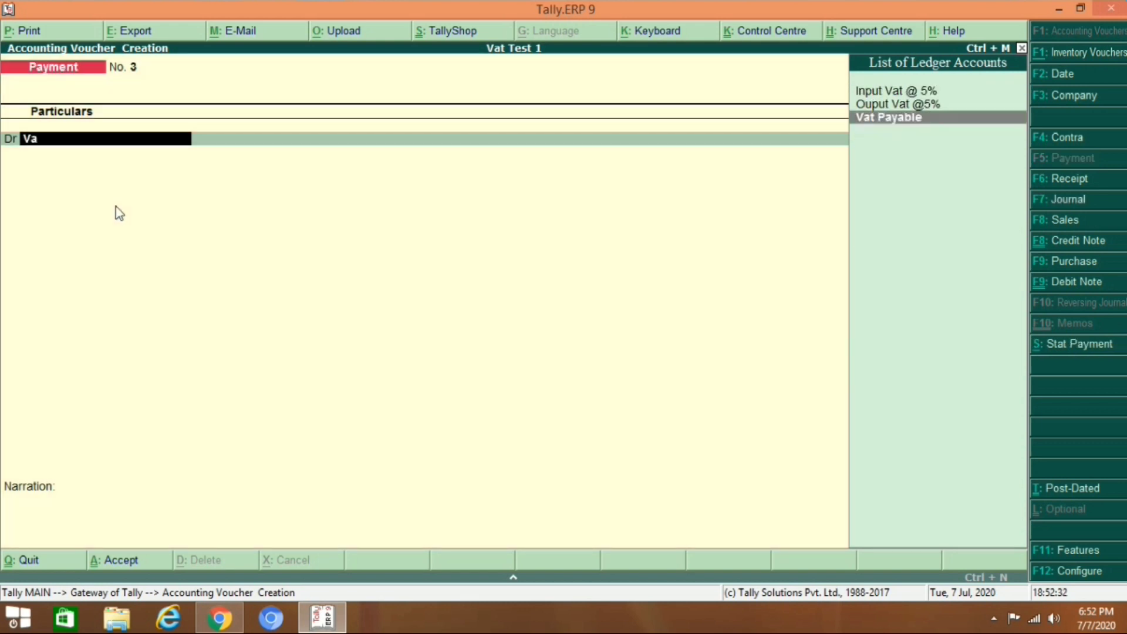
{"action": "key", "text": "Return"}
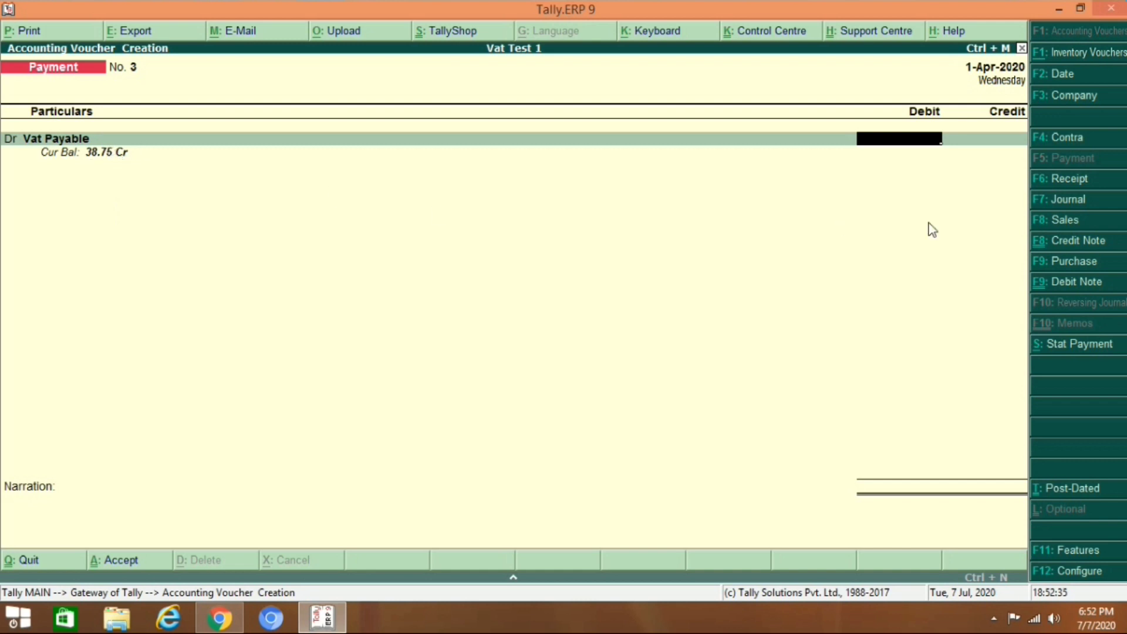
{"action": "key", "text": "Escape"}
{"action": "key", "text": "y"}
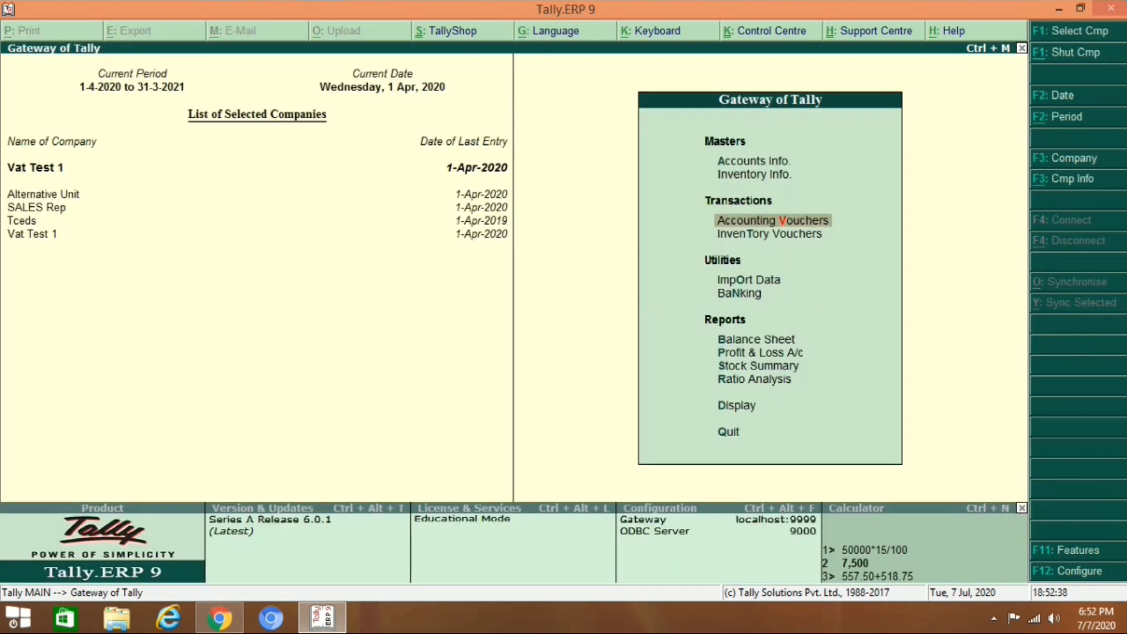
Check the Balance Sheet in detailed view, including Duties & Taxes, and return to the Gateway of Tally.
{"action": "left_click", "coordinate": [763, 340]}
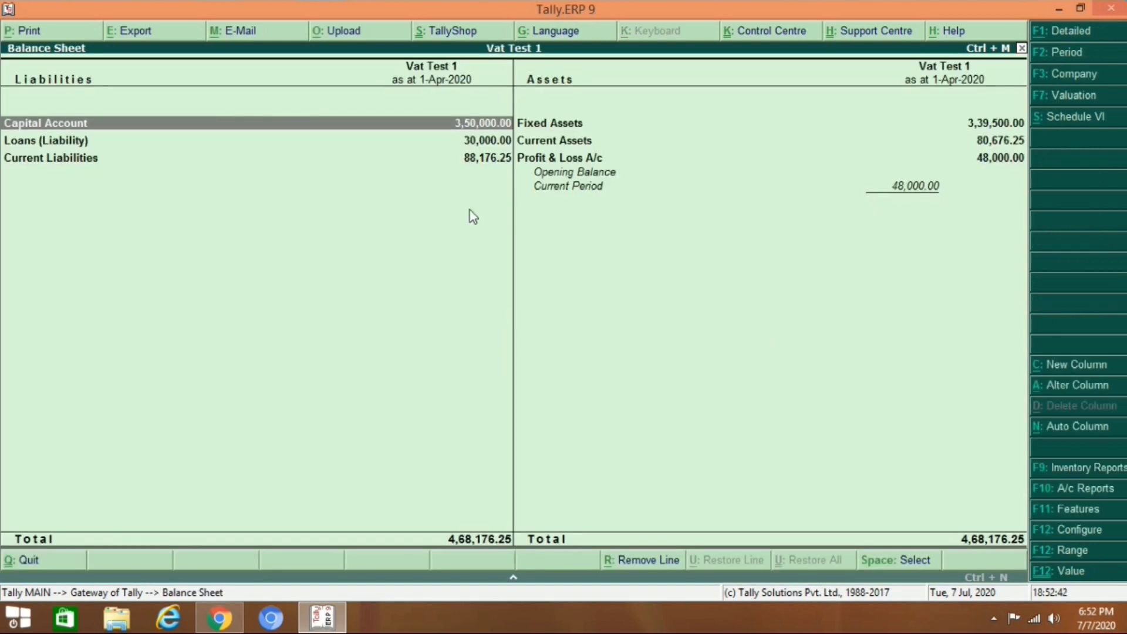
{"action": "key", "text": "alt+F1"}
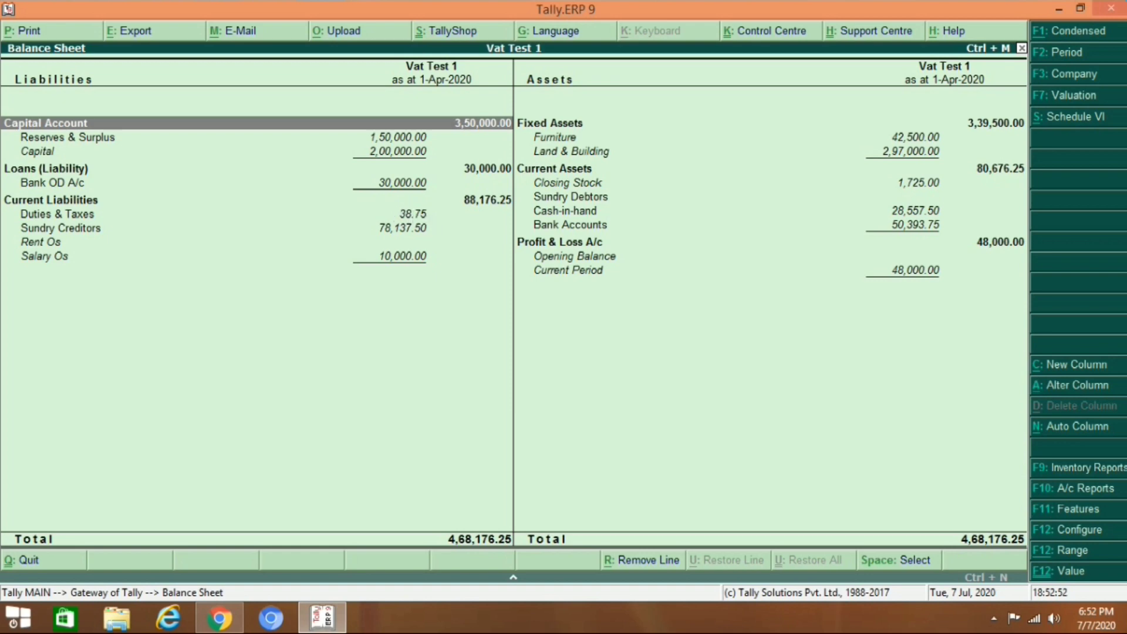
{"action": "key", "text": "Escape"}
{"action": "key", "text": "Escape"}
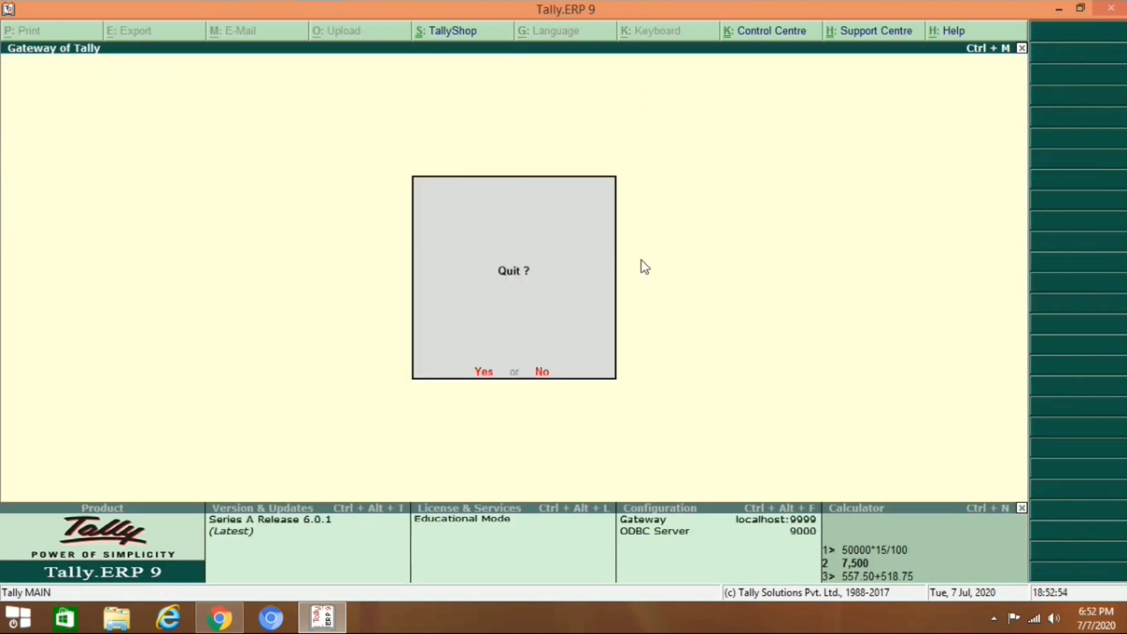
{"action": "key", "text": "n"}
Reopen the accounting vouchers and review the saved VAT adjustment journal.
{"action": "key", "text": "v"}
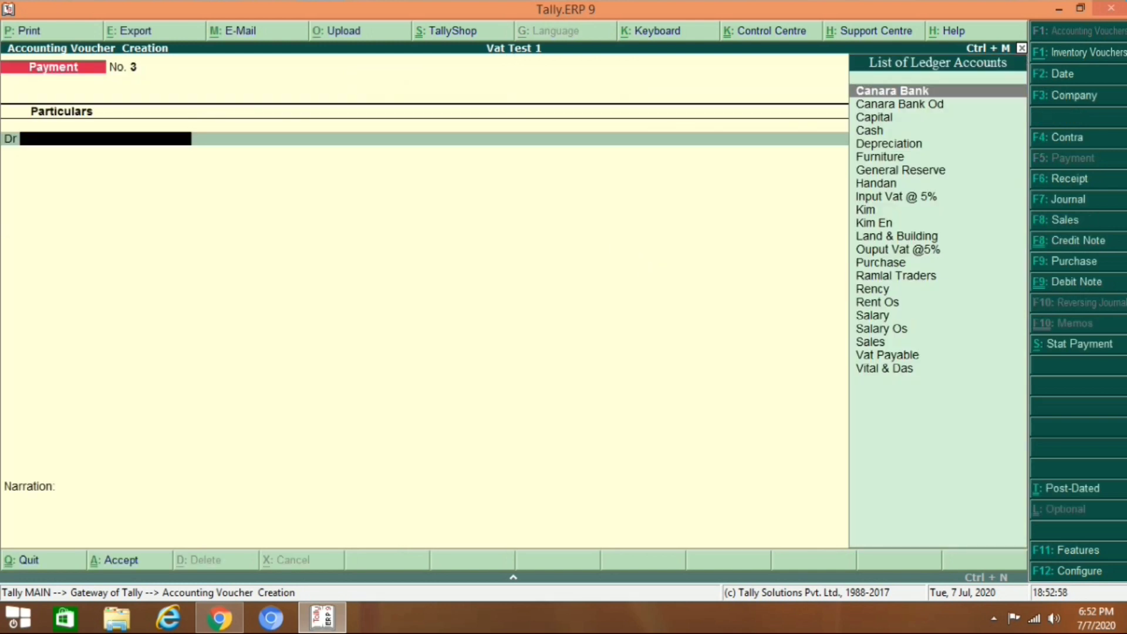
{"action": "key", "text": "Page_Up"}
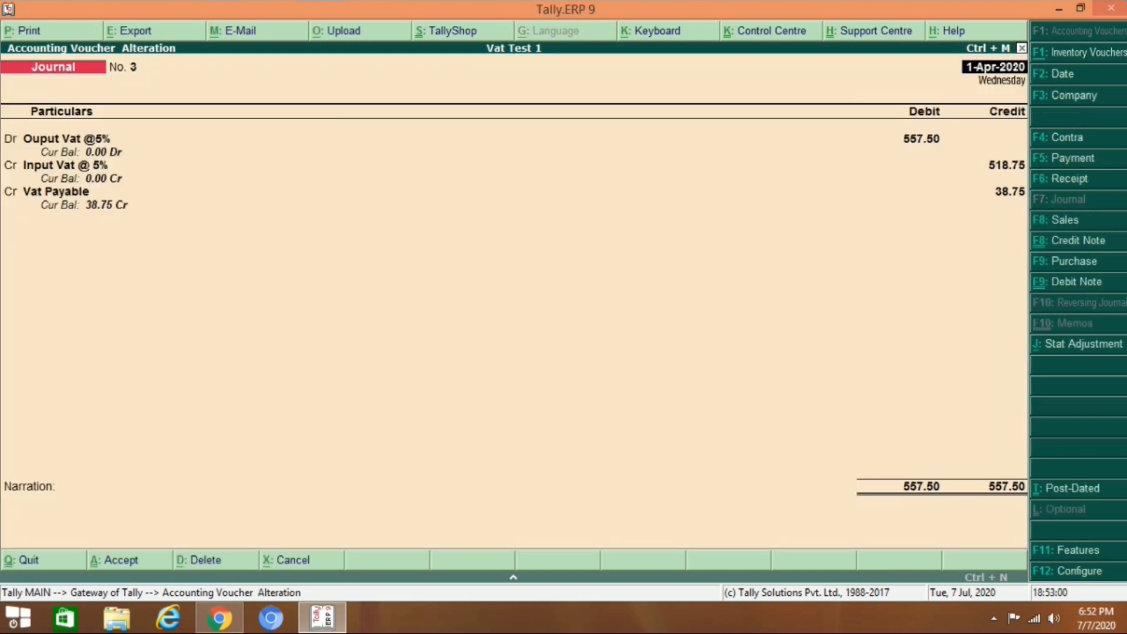
{"action": "key", "text": "Page_Down"}
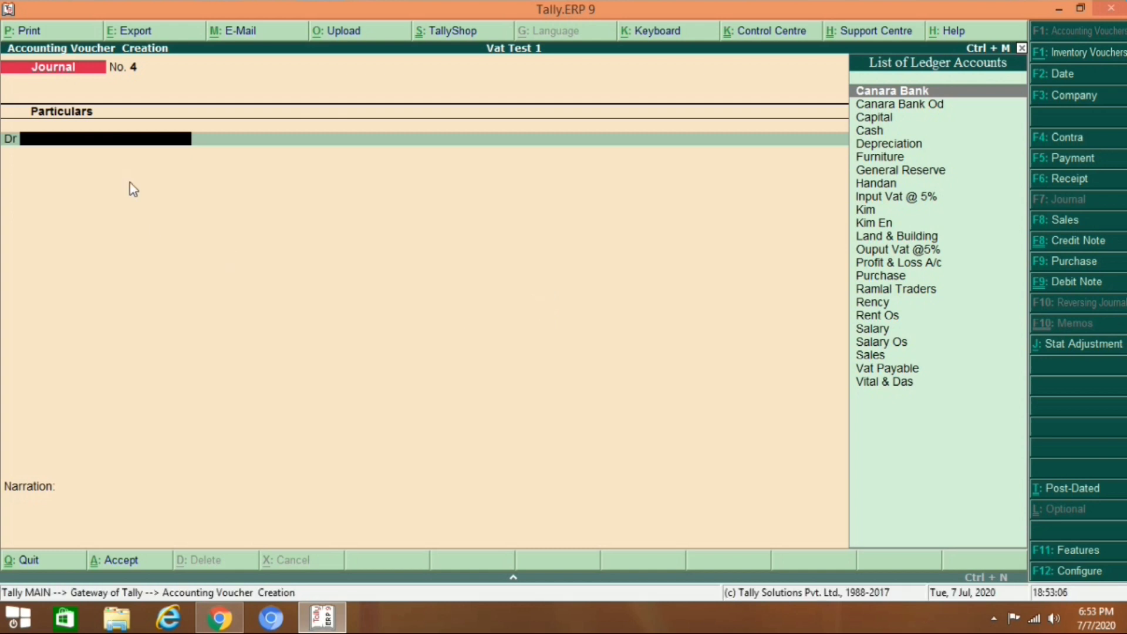
{"action": "key", "text": "Page_Up"}
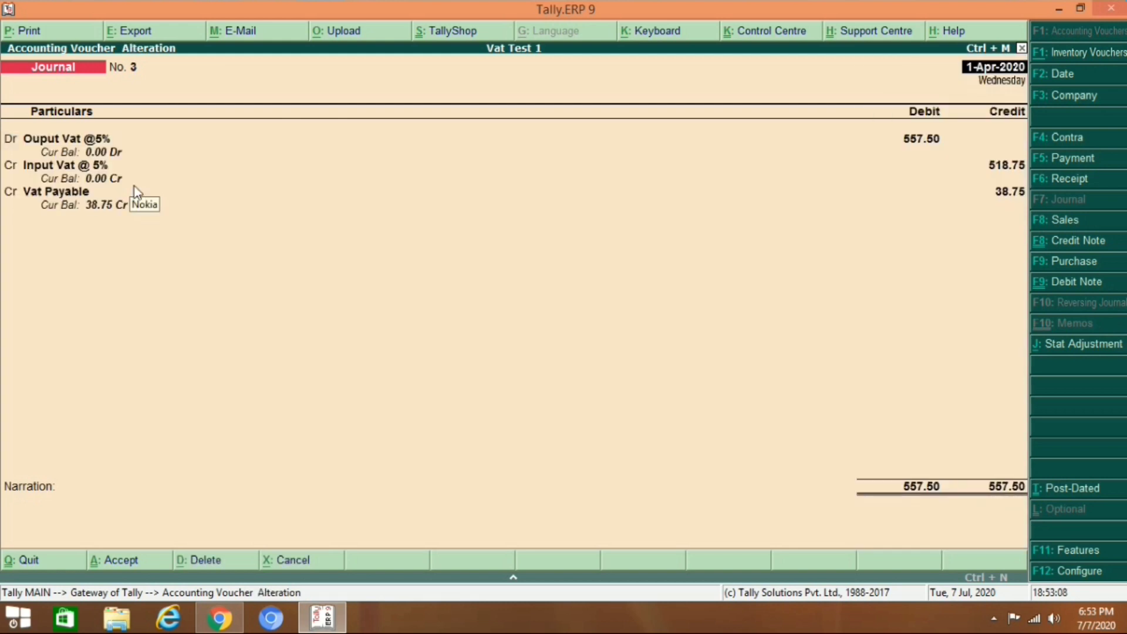
{"action": "key", "text": "Page_Down"}
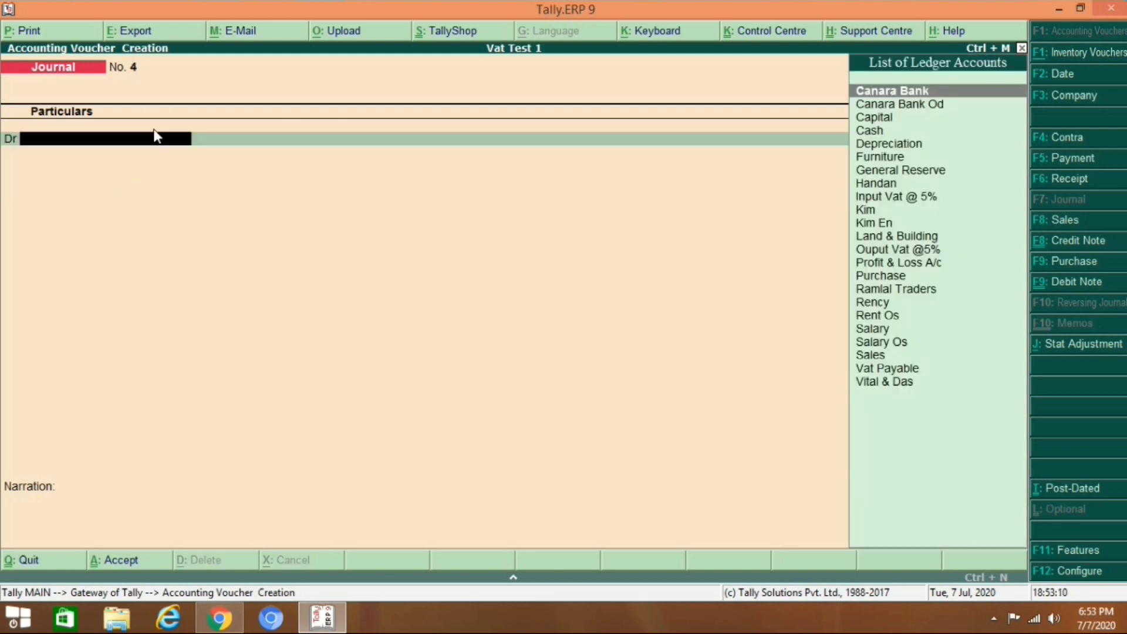
Start a payment voucher and debit Vat Payable with 38.75.
{"action": "key", "text": "F5"}
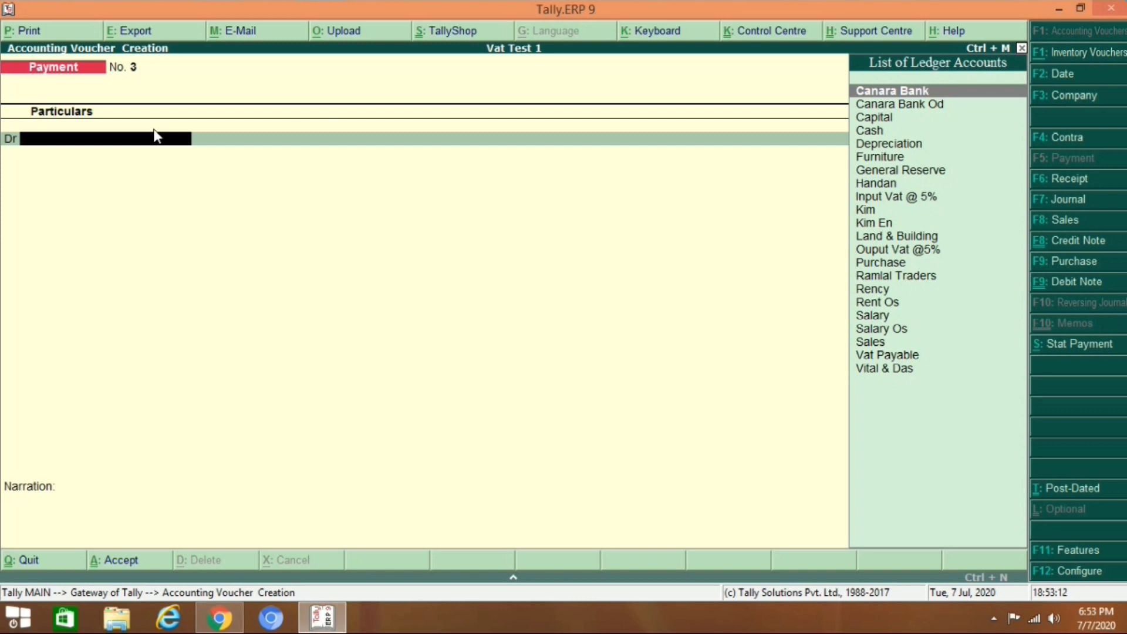
{"action": "type", "text": "Va"}
{"action": "key", "text": "Return"}
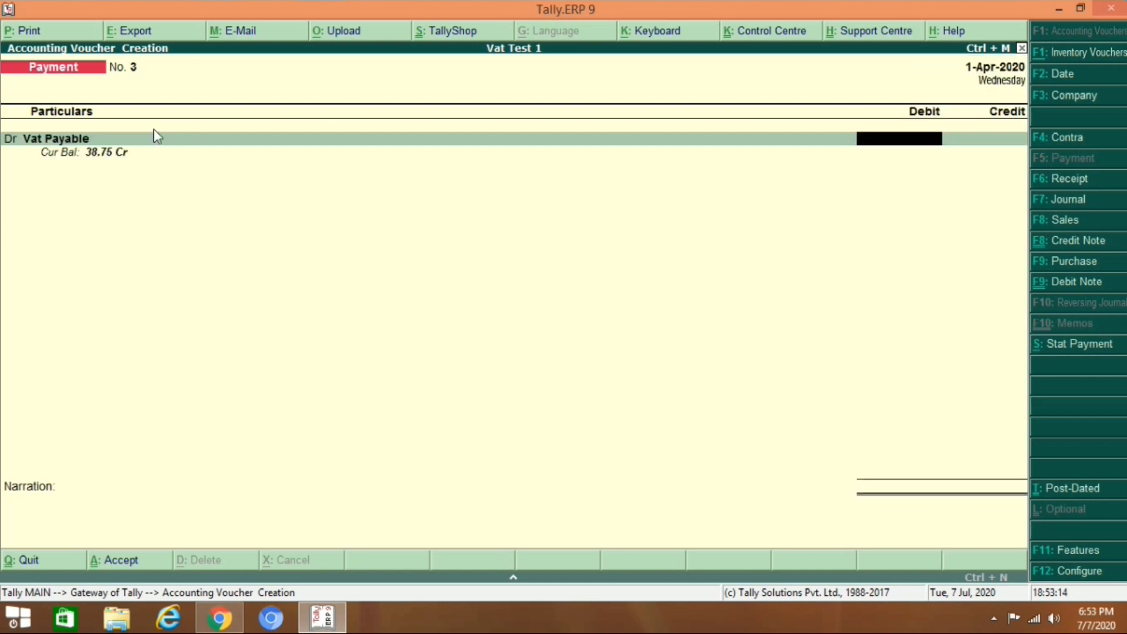
{"action": "type", "text": "38.75"}
{"action": "key", "text": "Return"}
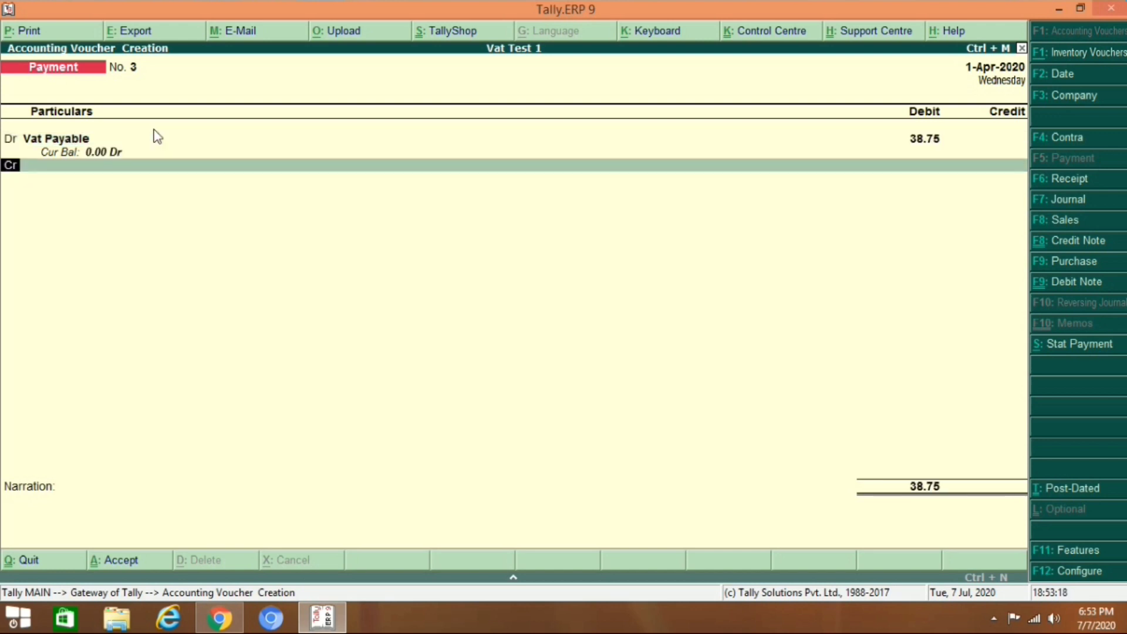
Credit Cash with 38.75, save the VAT payment voucher and return to the Gateway of Tally.
{"action": "type", "text": "Ca"}
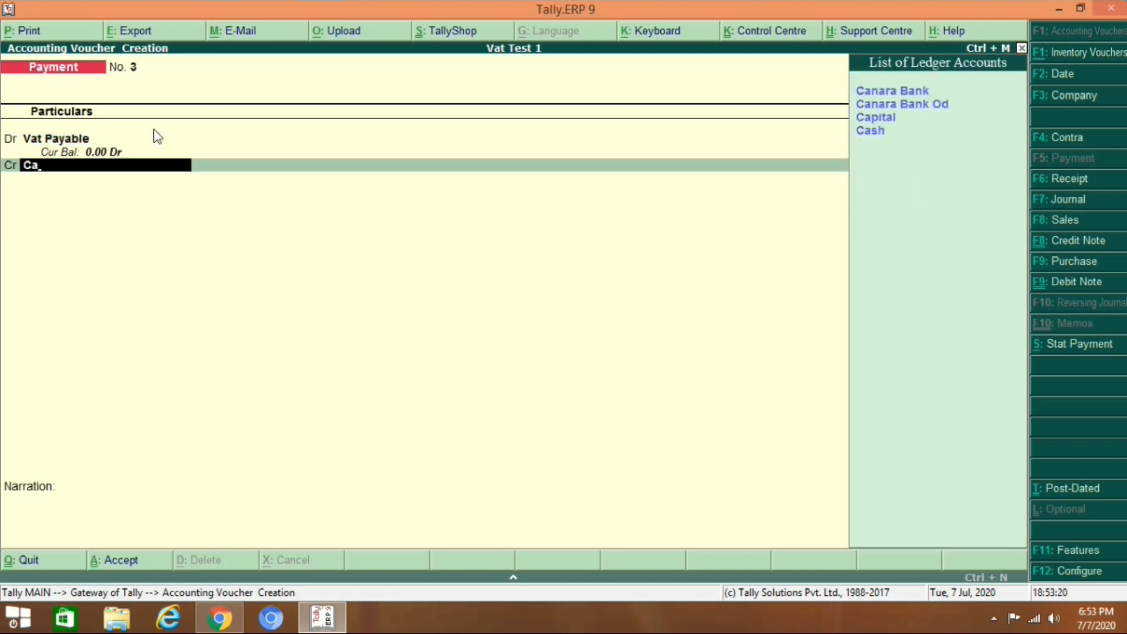
{"action": "key", "text": "Down"}
{"action": "key", "text": "Down"}
{"action": "key", "text": "Down"}
{"action": "key", "text": "Return"}
{"action": "key", "text": "Return"}
{"action": "key", "text": "Return"}
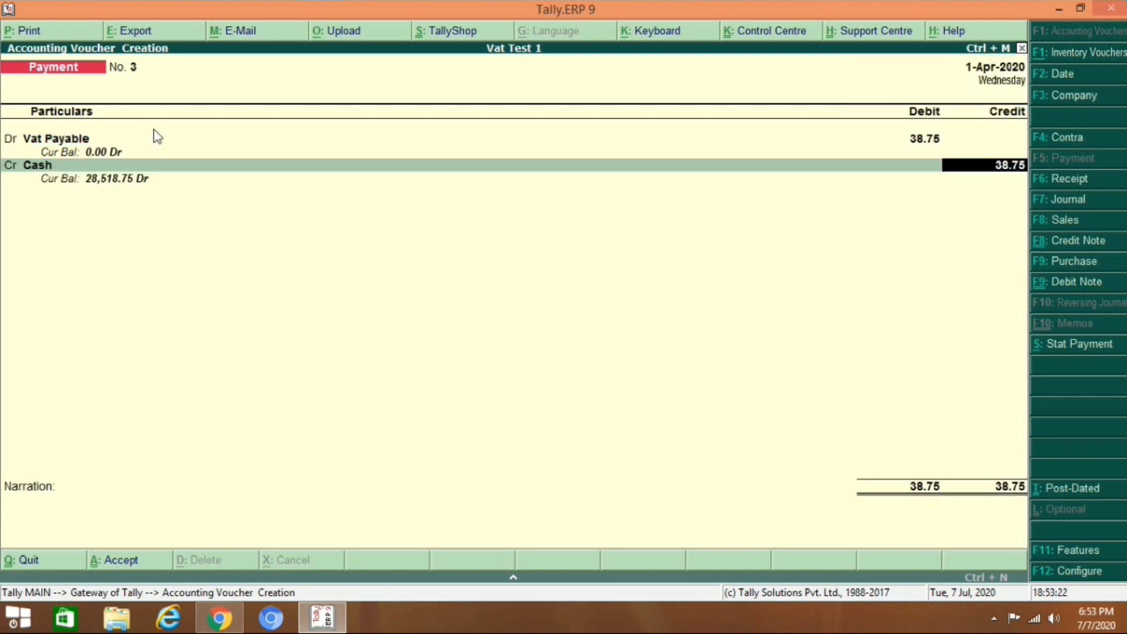
{"action": "key", "text": "Return"}
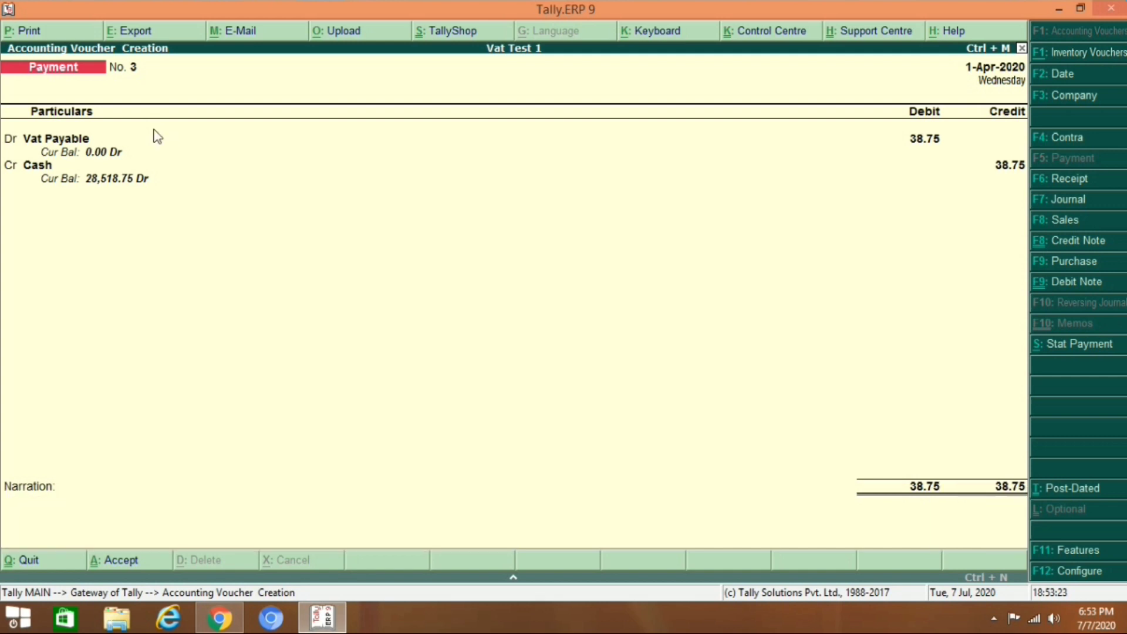
{"action": "key", "text": "Escape"}
{"action": "key", "text": "Return"}
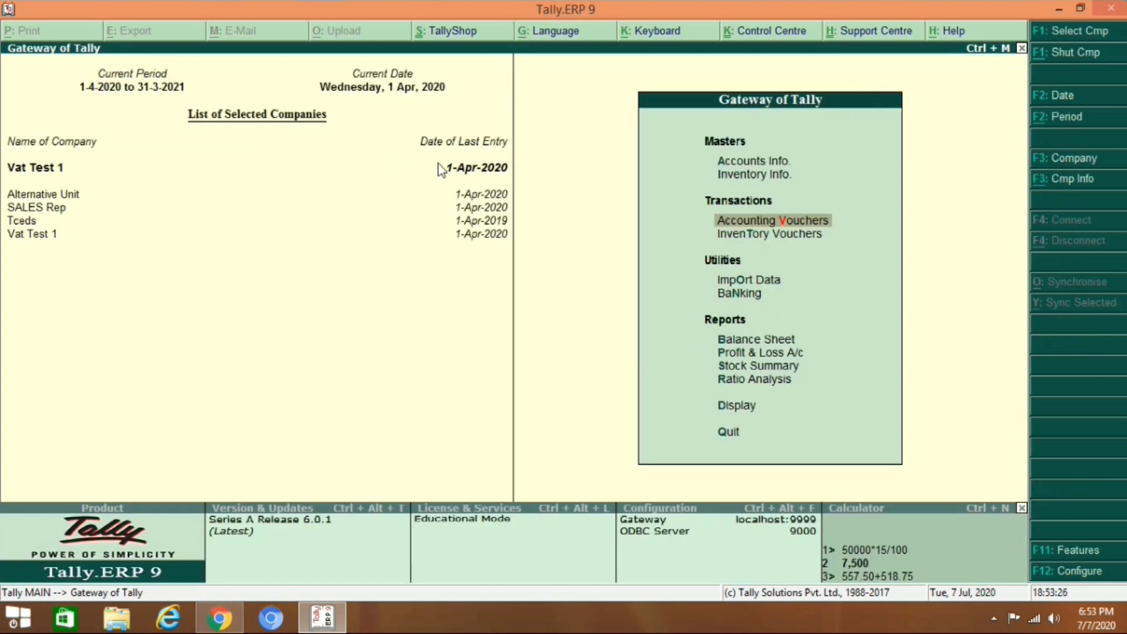
Check the Balance Sheet after the VAT payment and return to the Gateway of Tally.
{"action": "left_click", "coordinate": [730, 338]}
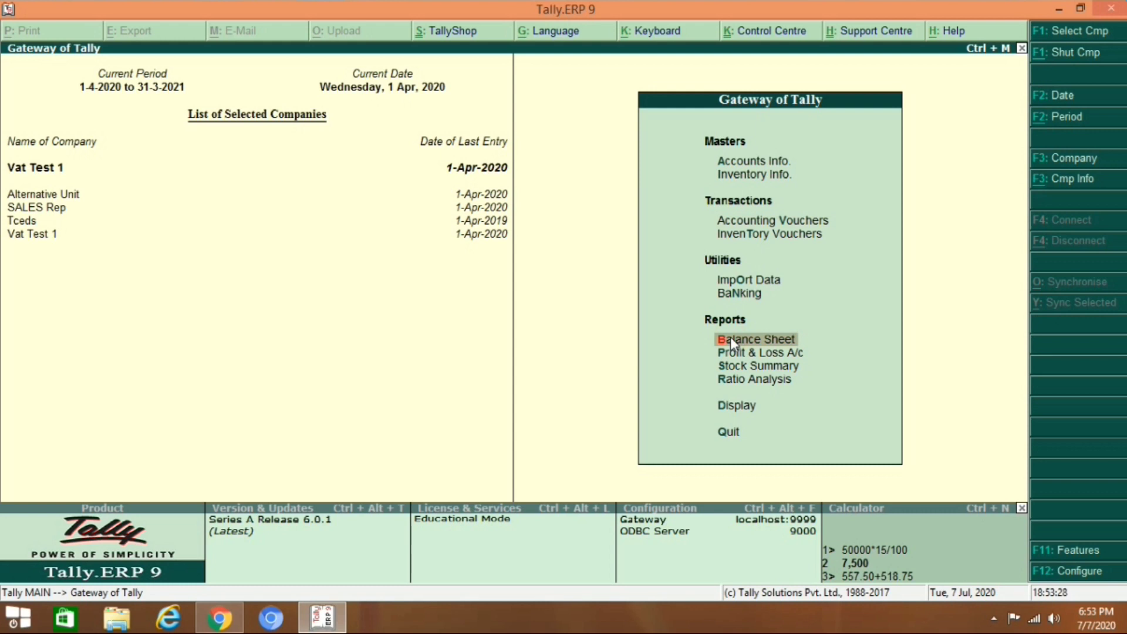
{"action": "left_click", "coordinate": [731, 338]}
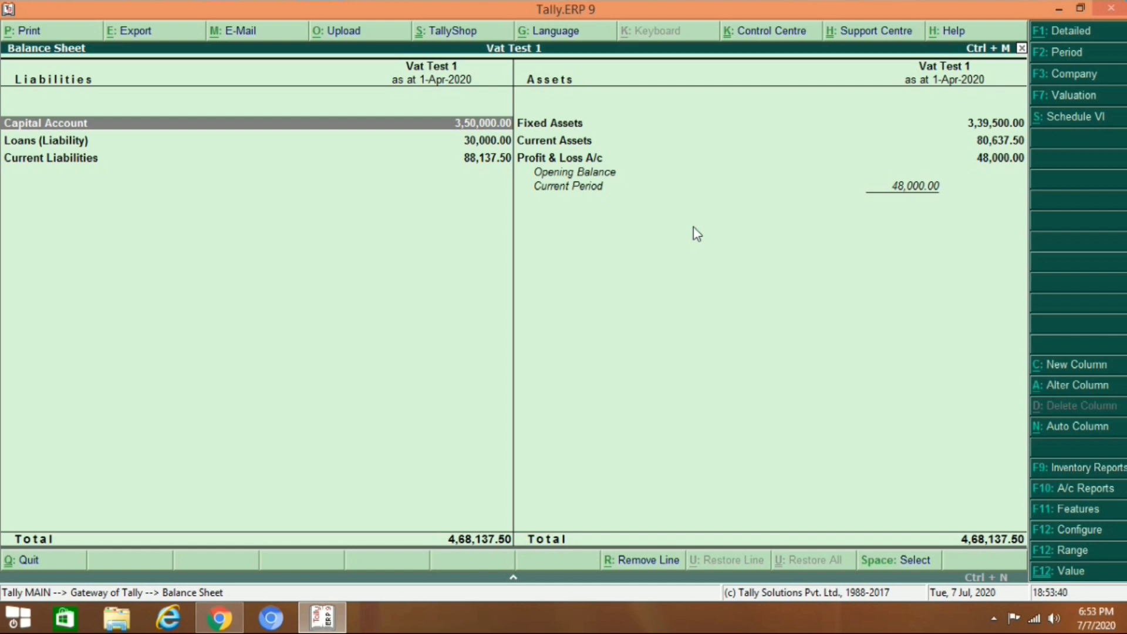
{"action": "key", "text": "Escape"}
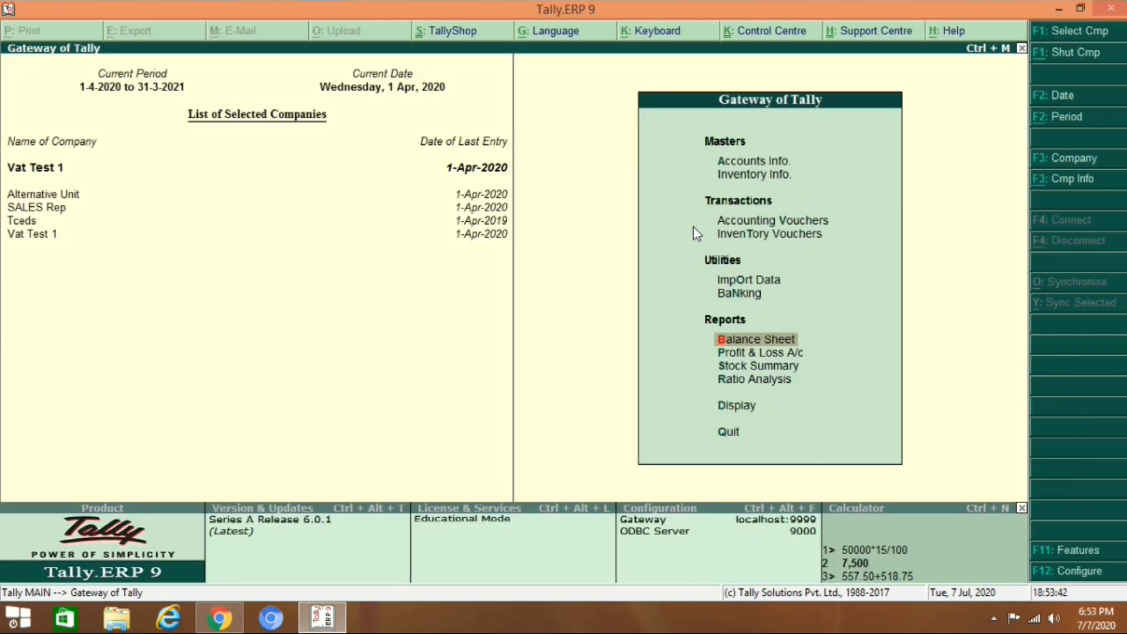